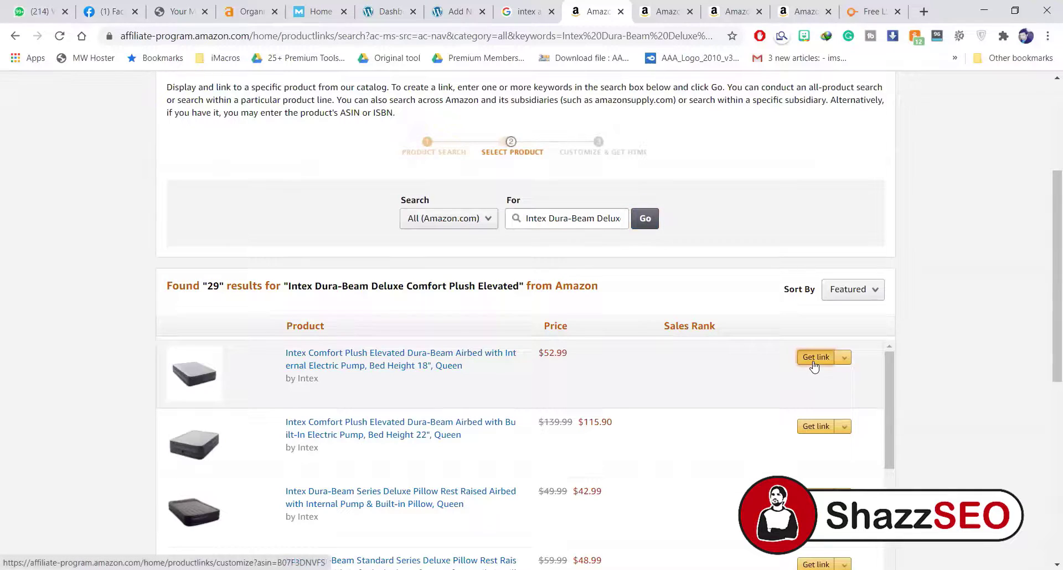
- Get a link for the Queen Intex Comfort Plush Elevated Dura-Beam Airbed, Bed Height 18", and switch it to the Image Only format
click(813, 361)
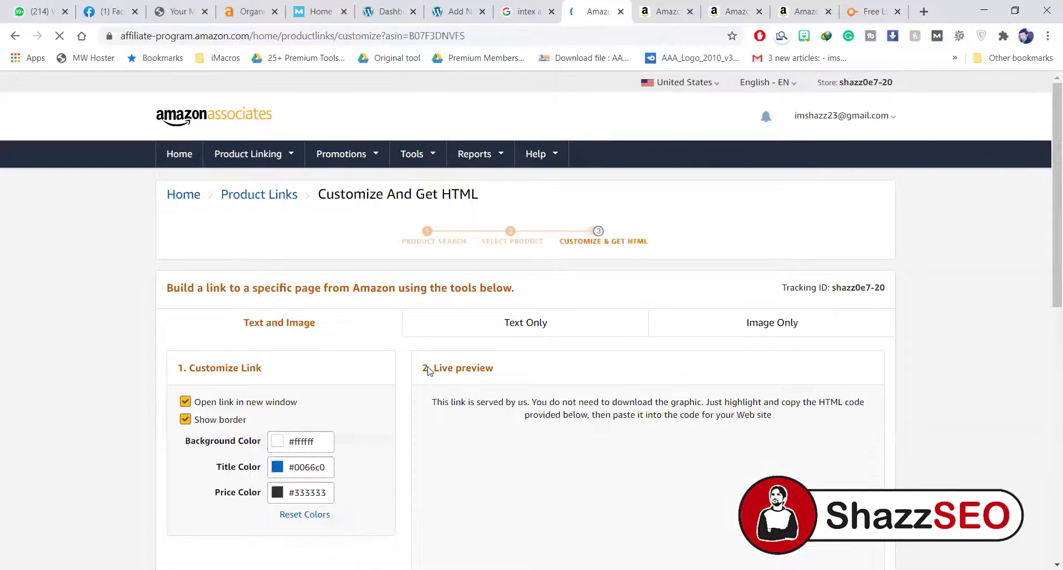
scroll(539, 249, down, 4)
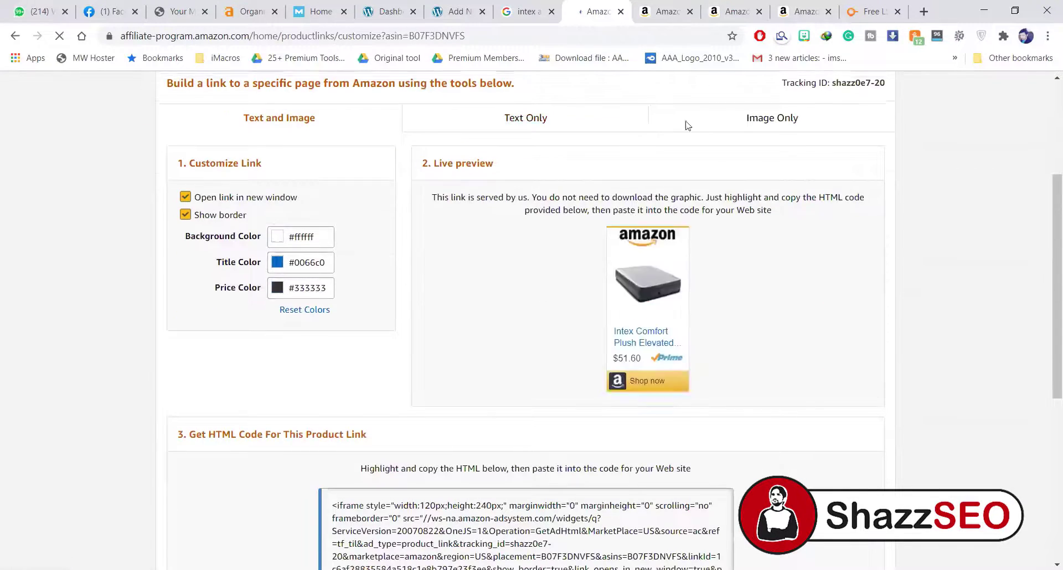
scroll(580, 247, up, 3)
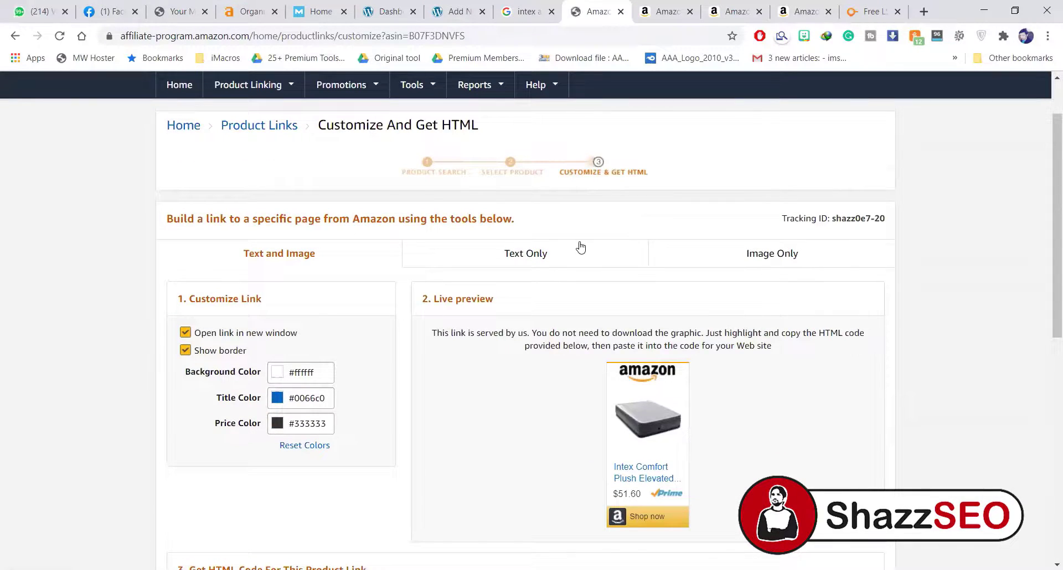
click(719, 251)
scroll(626, 299, down, 3)
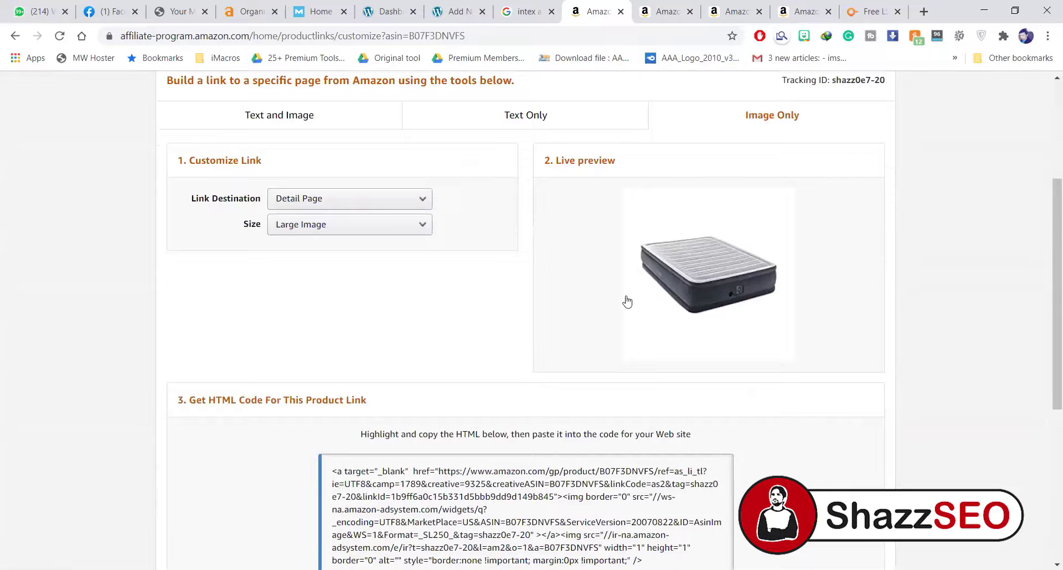
scroll(586, 209, up, 3)
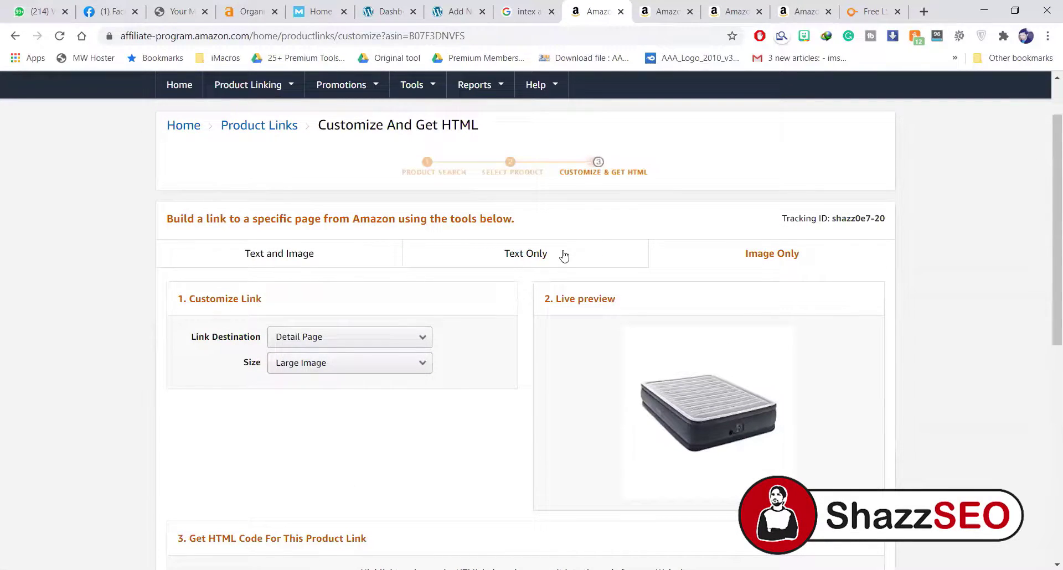
- Copy the full HTML code of the airbed's image link
scroll(553, 258, down, 6)
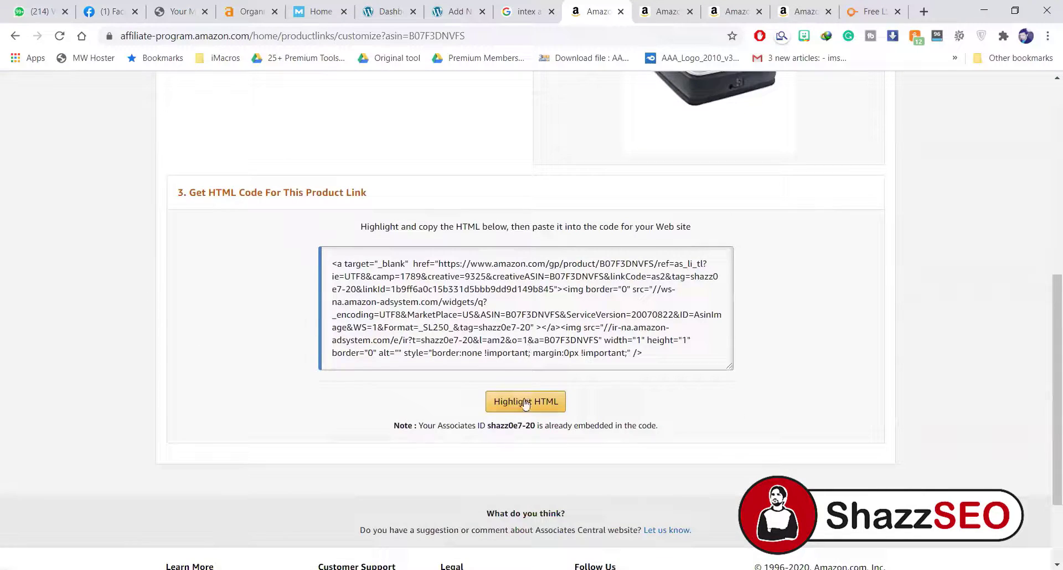
scroll(497, 355, up, 1)
click(507, 400)
key(ctrl+a)
key(ctrl+c)
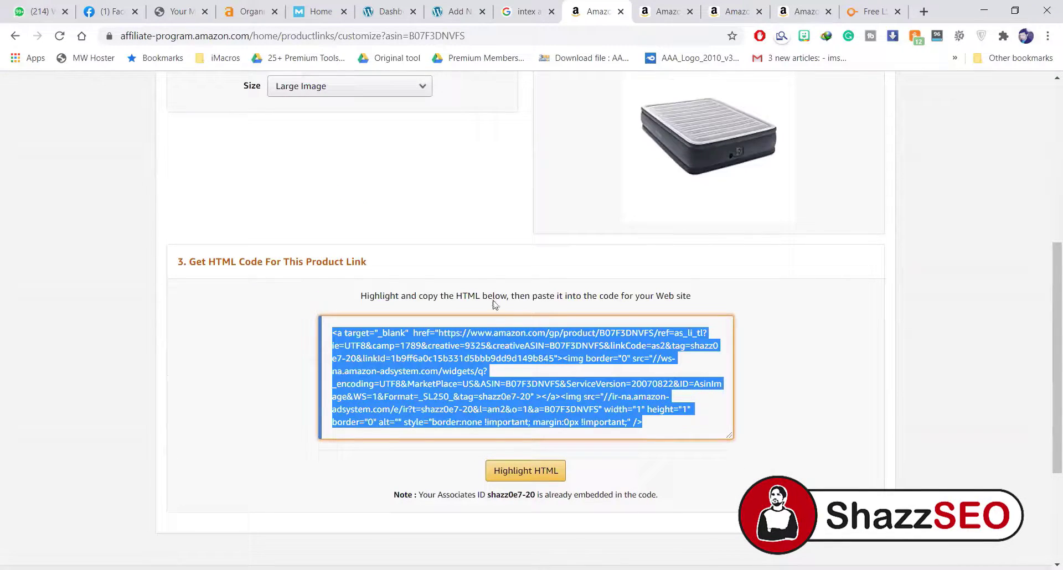
- In the WordPress post, paste the image link code on a new line under the Elevated Airbed Series (2020 Model) heading
click(449, 11)
click(226, 434)
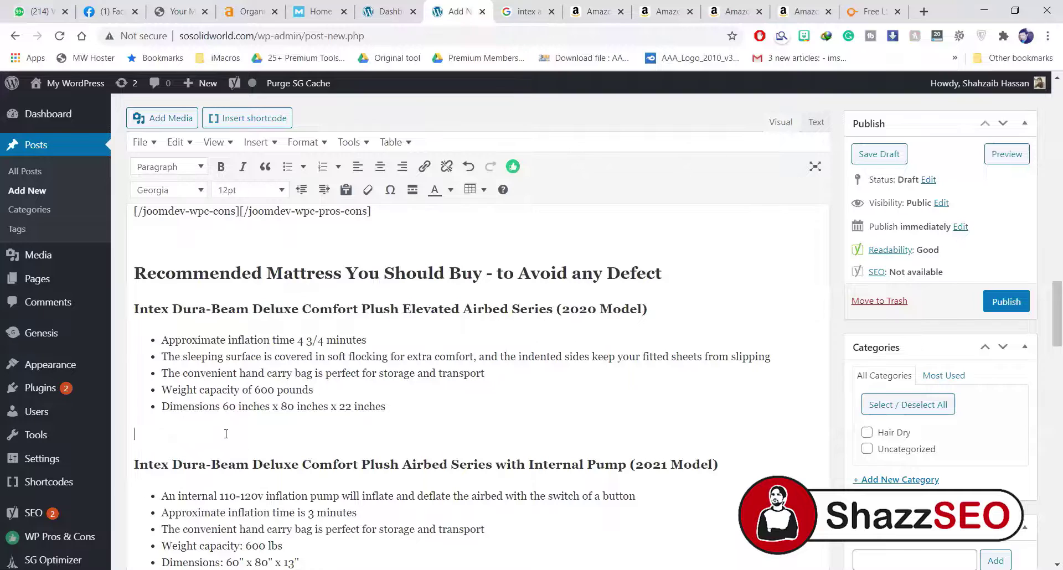
click(674, 299)
key(Return)
key(ctrl+v)
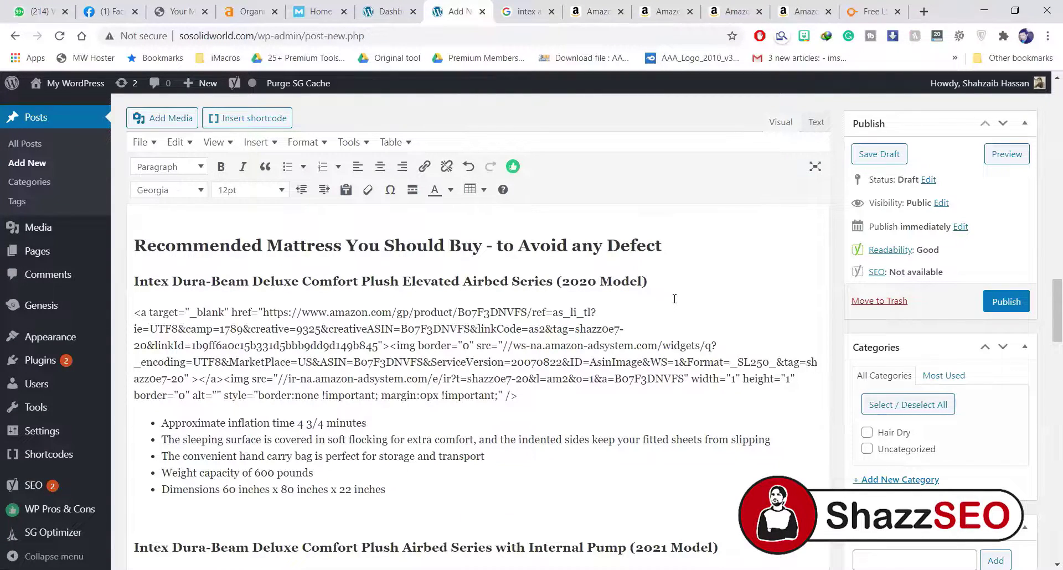
- Add an empty paragraph after the "Dimensions 60 inches x 80 inches x 22 inches" bullet
scroll(595, 392, down, 3)
click(427, 350)
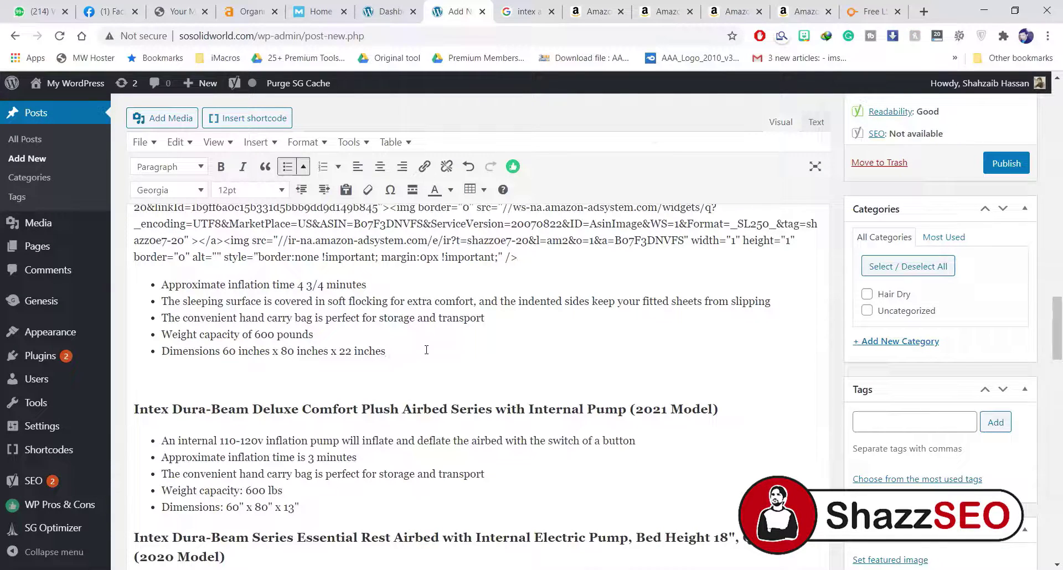
key(Return)
key(Return)
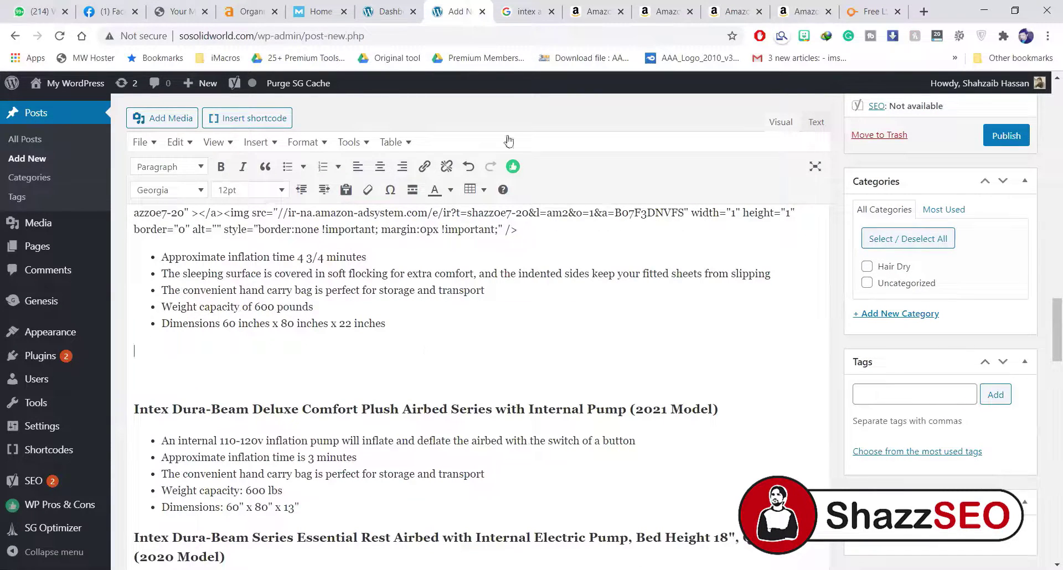
- Back in Amazon Associates, switch the airbed's link to Text Only in Short Link form and copy it
click(798, 11)
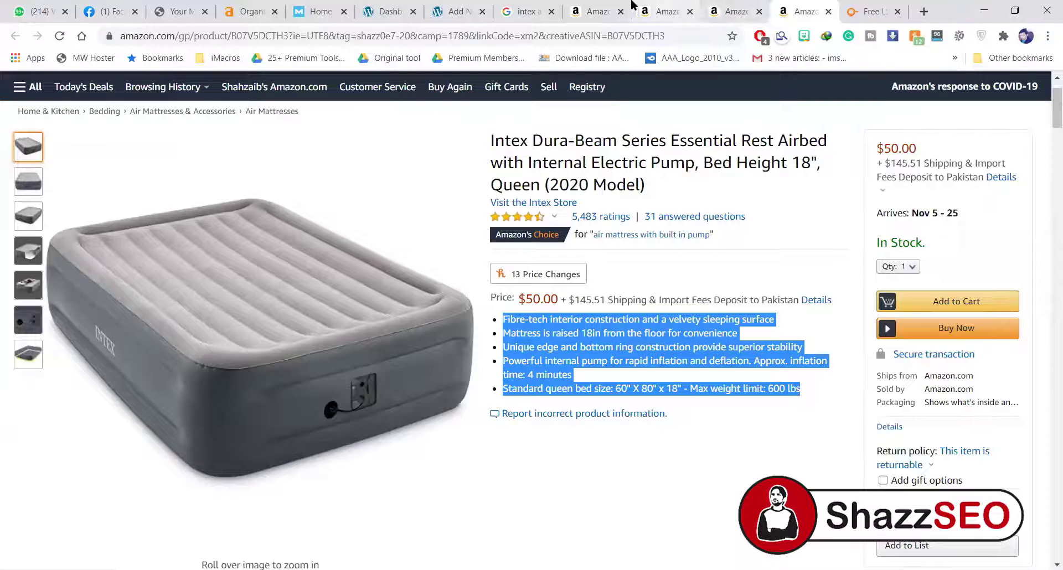
click(606, 7)
scroll(612, 379, up, 6)
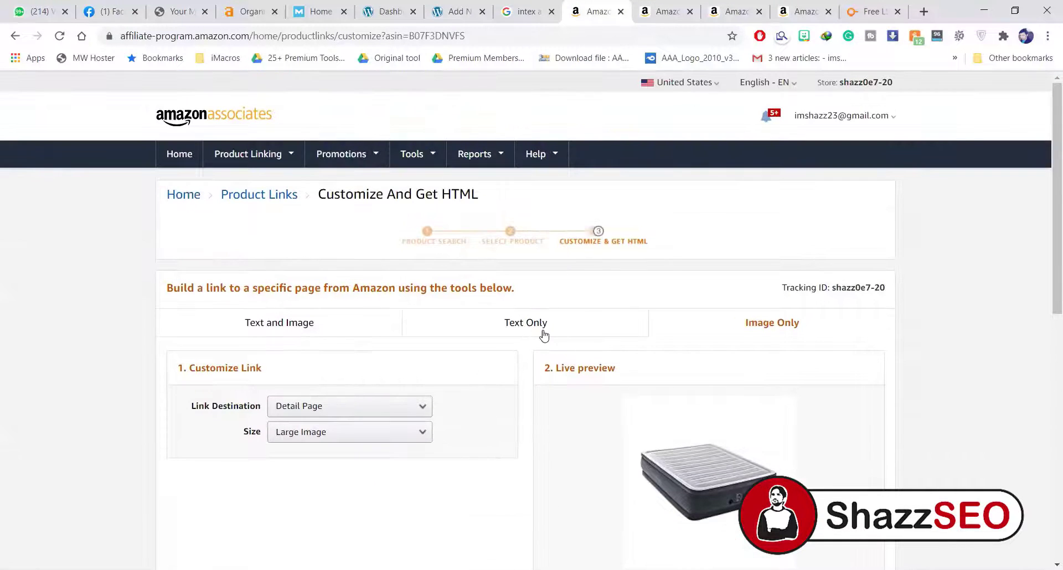
click(540, 333)
scroll(554, 354, down, 5)
scroll(570, 370, down, 1)
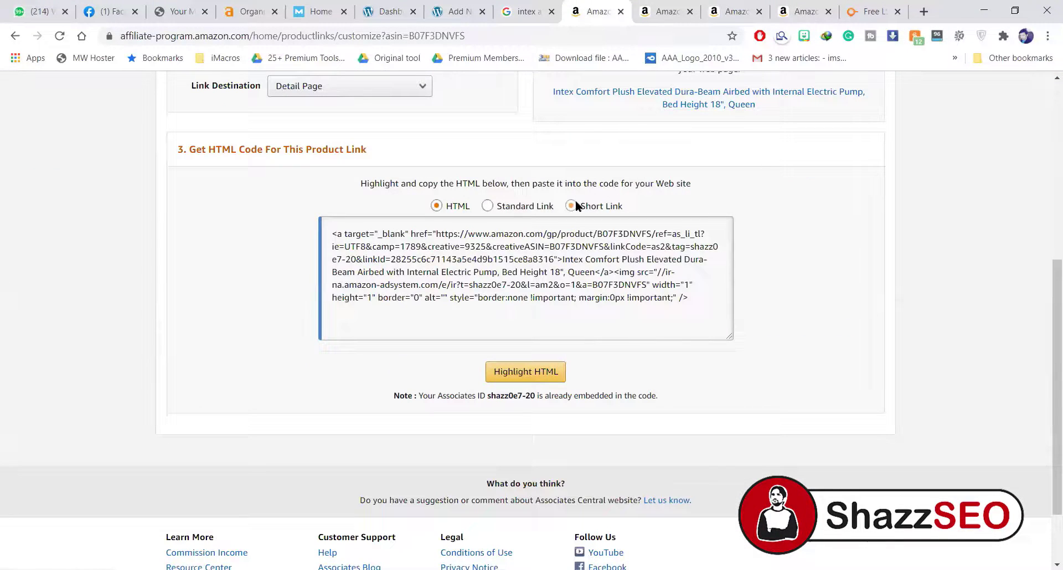
click(572, 206)
drag(459, 234, 487, 189)
key(ctrl+c)
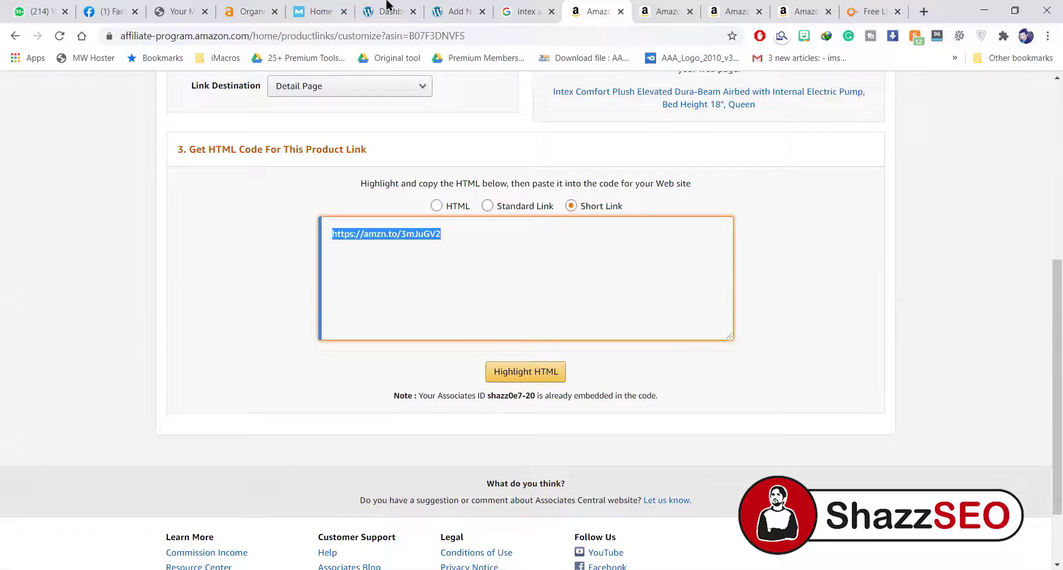
click(456, 12)
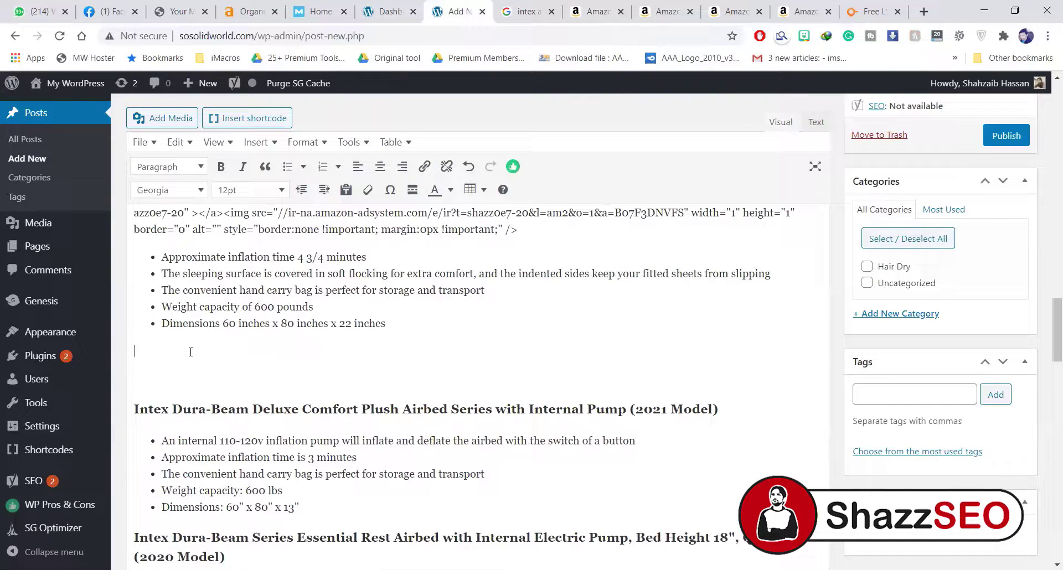
click(228, 120)
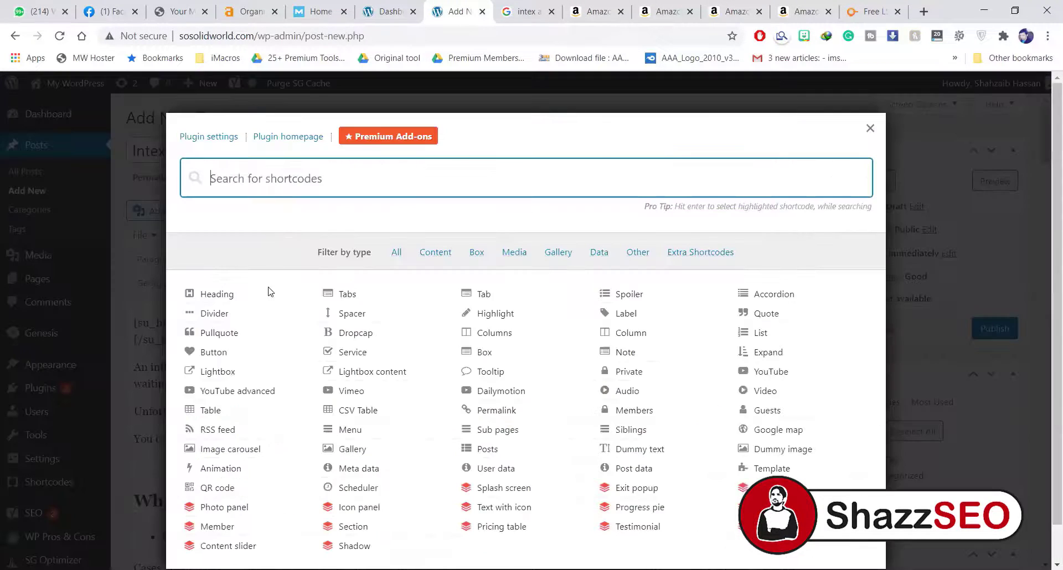
click(214, 352)
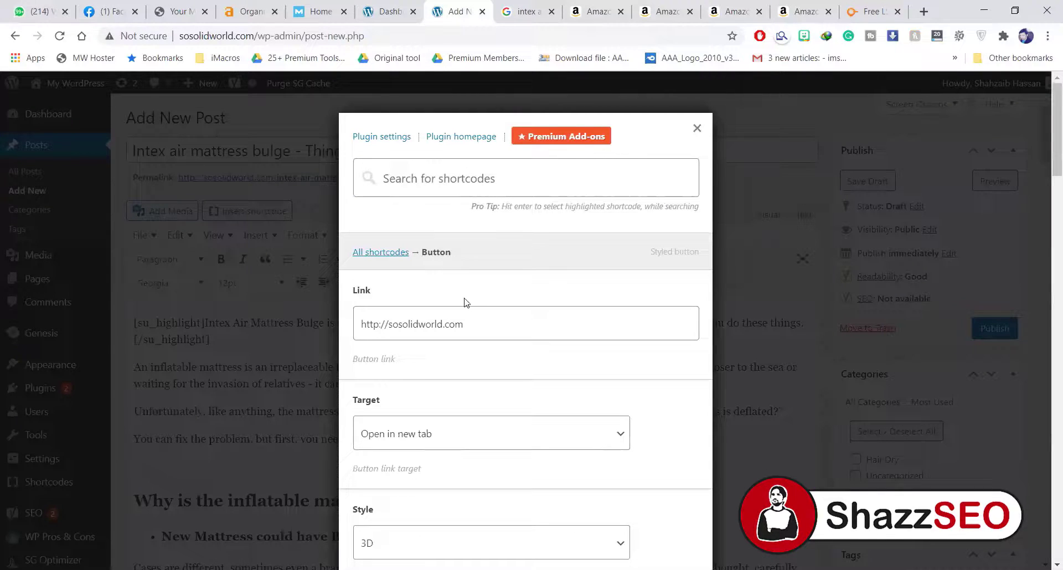
scroll(476, 290, down, 1)
triple_click(485, 262)
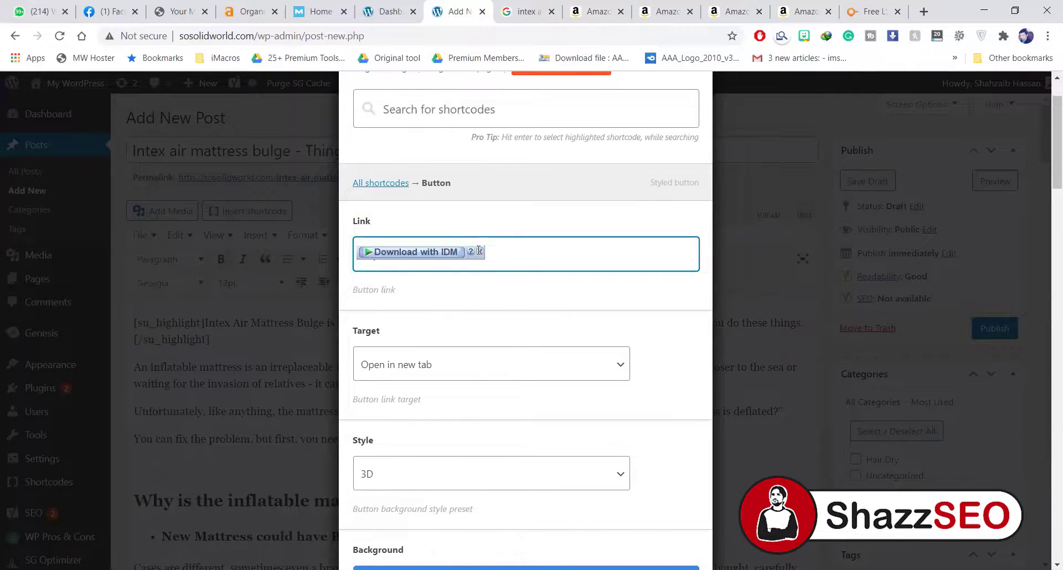
key(ctrl+v)
- Preview the "Check Price" button and insert its shortcode into the post
scroll(543, 315, down, 2)
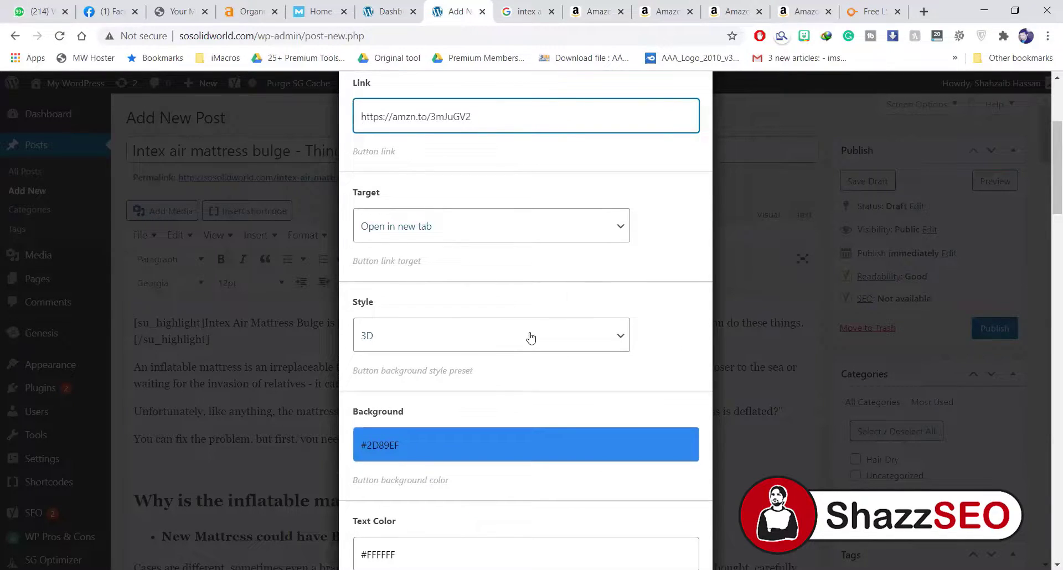
scroll(530, 338, down, 15)
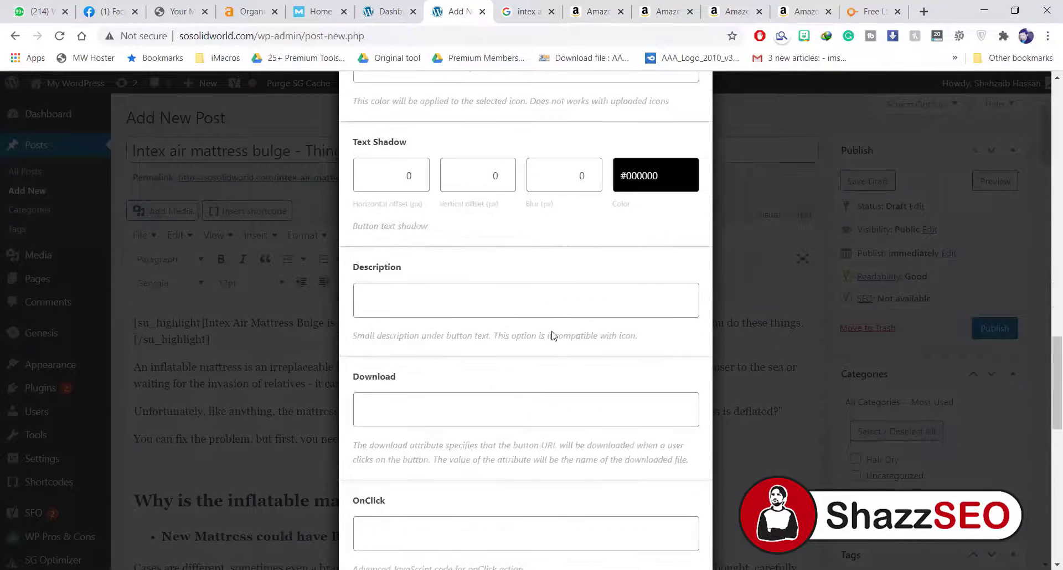
scroll(552, 335, down, 10)
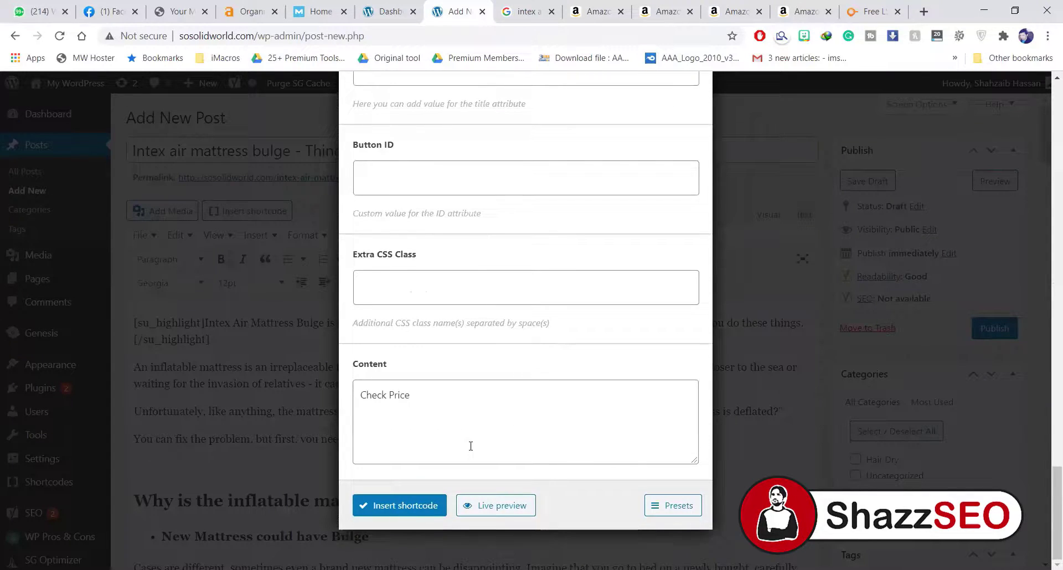
click(470, 505)
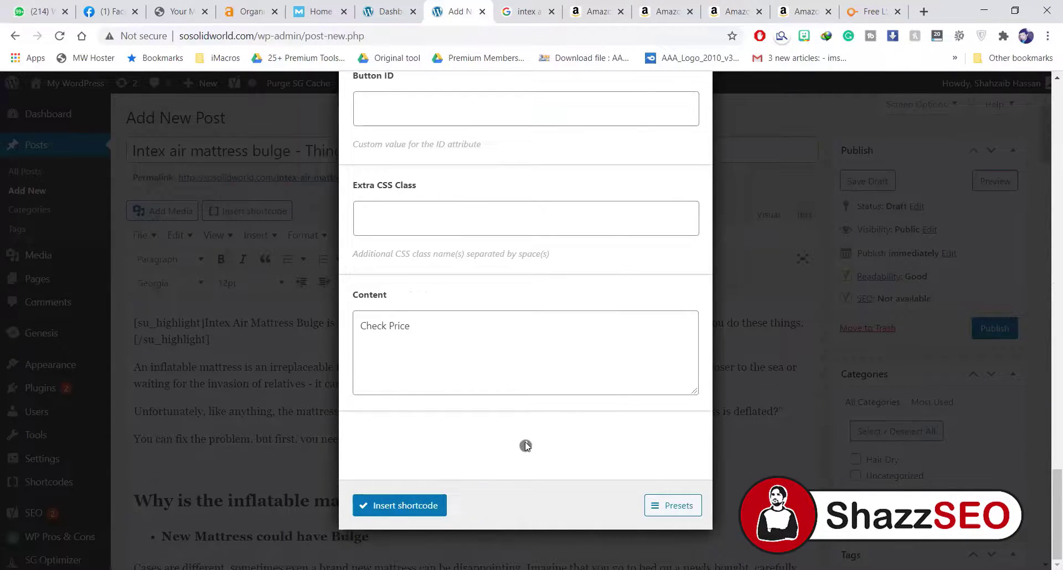
click(433, 508)
- Review the pasted image code and the button shortcode in the first recommended mattress section
scroll(313, 446, down, 5)
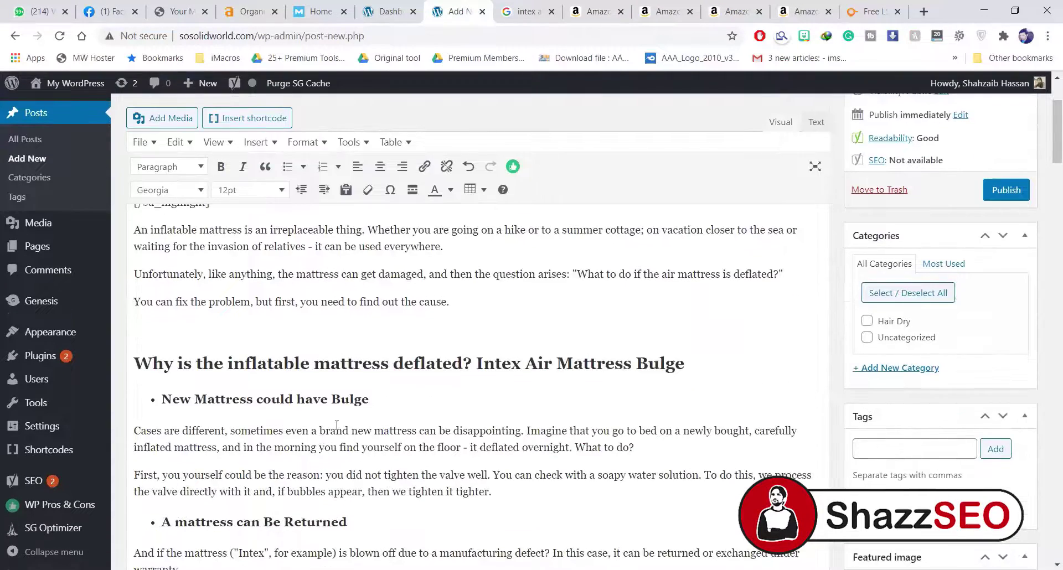
scroll(339, 424, down, 15)
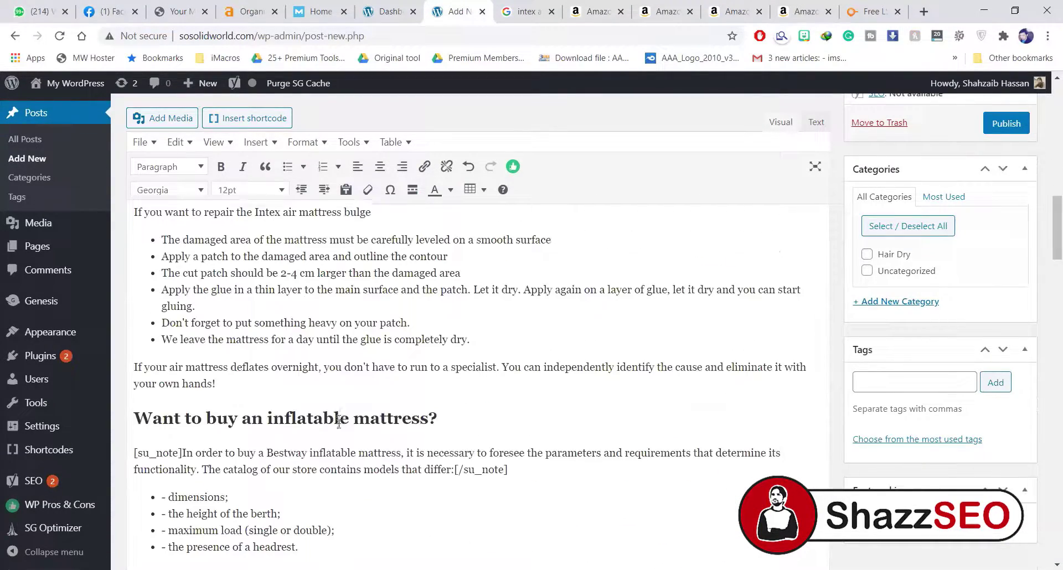
scroll(339, 424, down, 10)
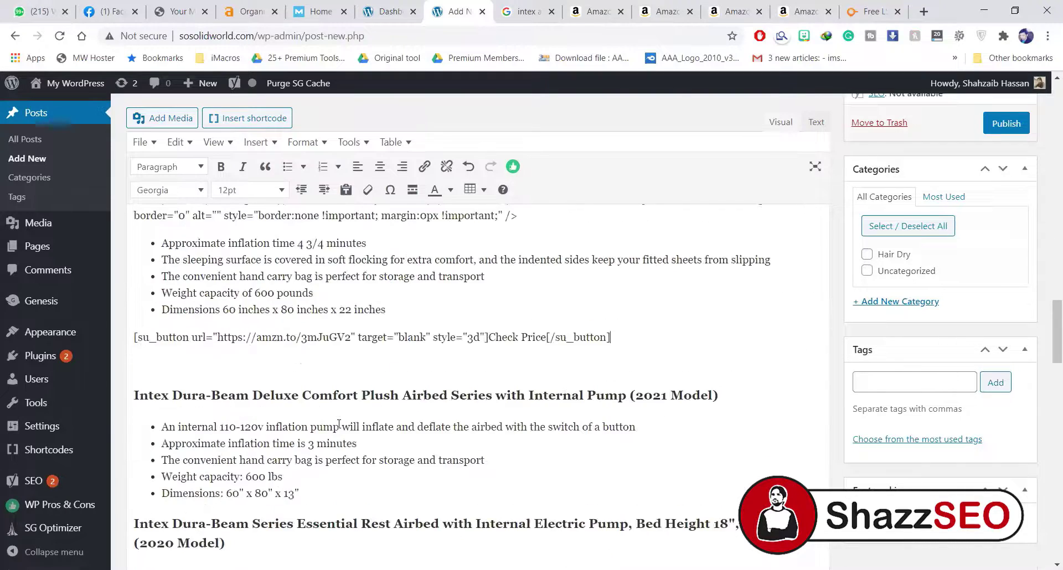
scroll(339, 424, up, 2)
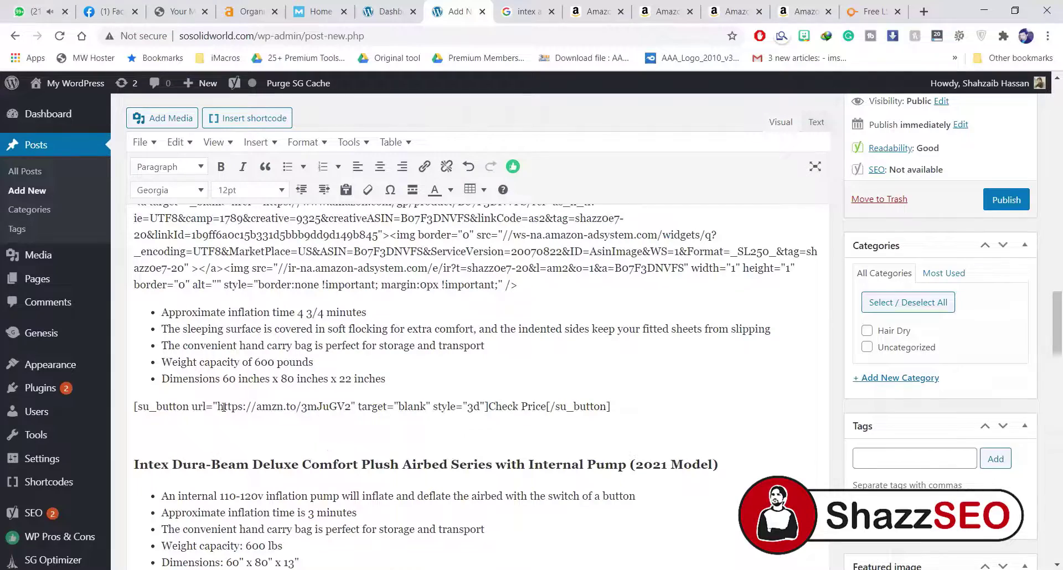
scroll(407, 415, up, 2)
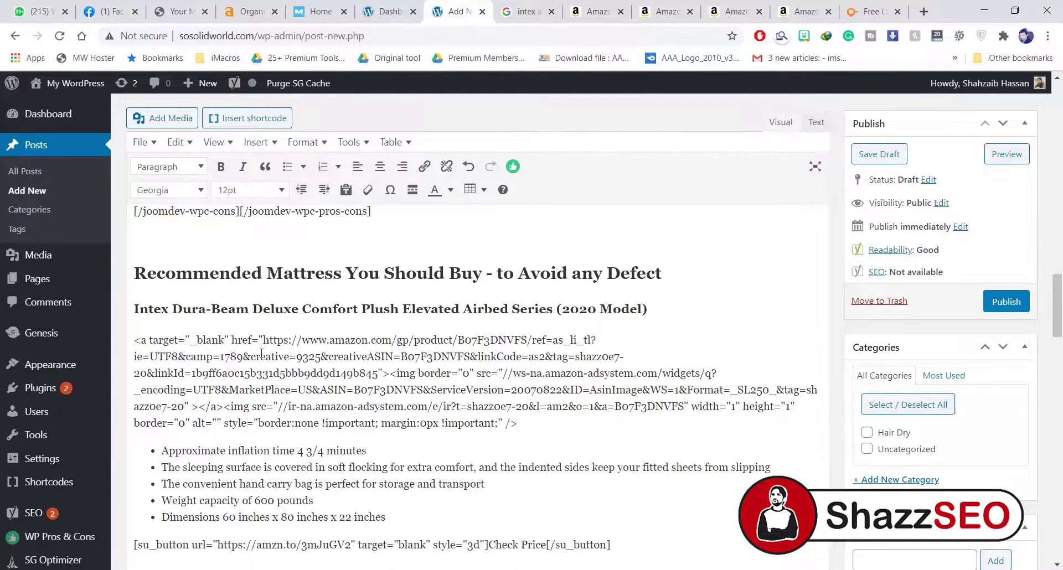
scroll(262, 354, down, 6)
scroll(597, 375, up, 3)
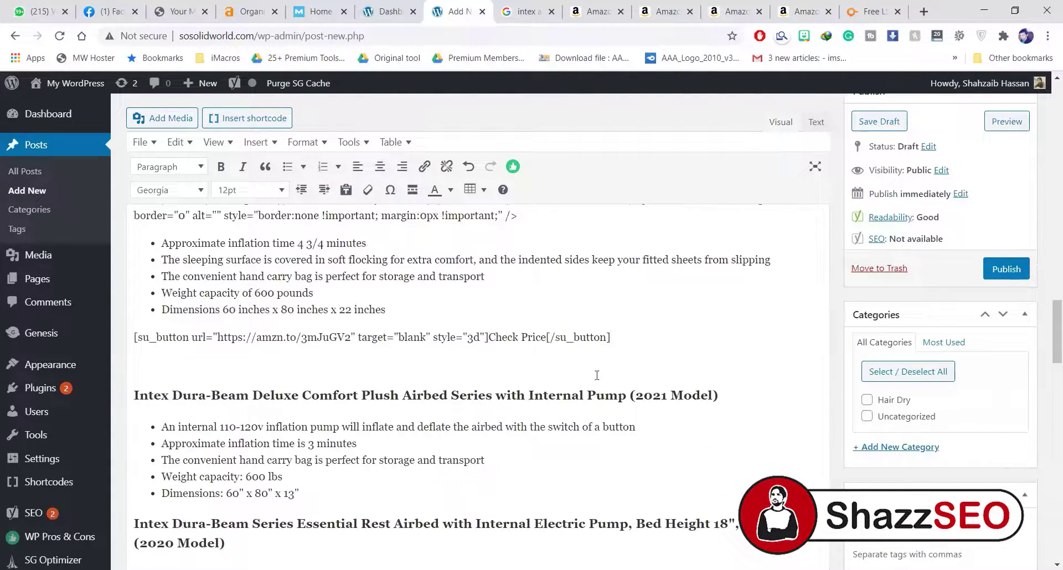
- Search Amazon Associates product links for "Intex Dura-Beam Deluxe Comfort Plush Airbed", using the text from the post's 2021 Model heading
click(133, 394)
drag(446, 395, 118, 394)
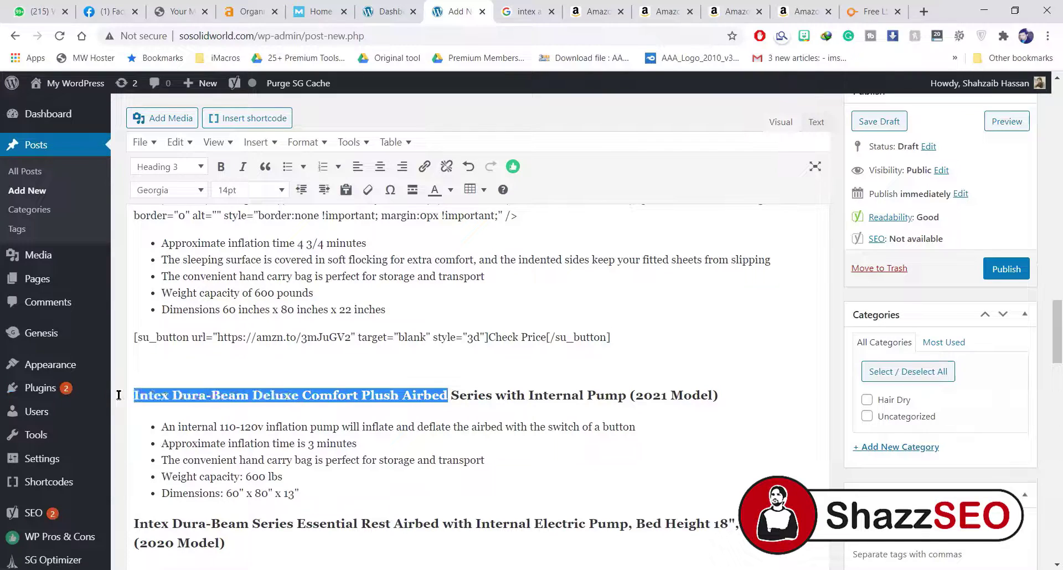
click(594, 7)
scroll(437, 219, up, 6)
mouse_move(248, 154)
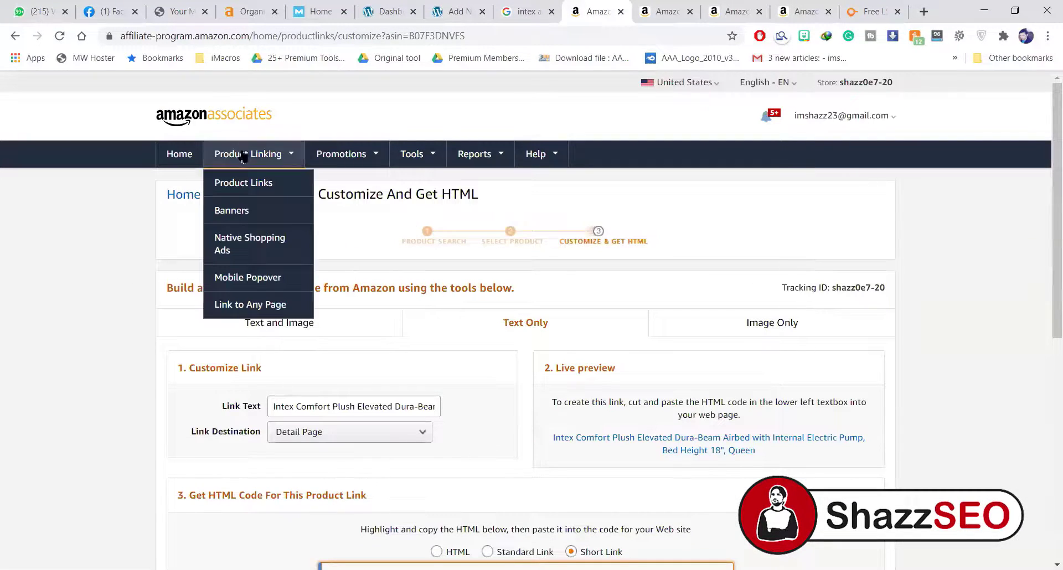
click(241, 184)
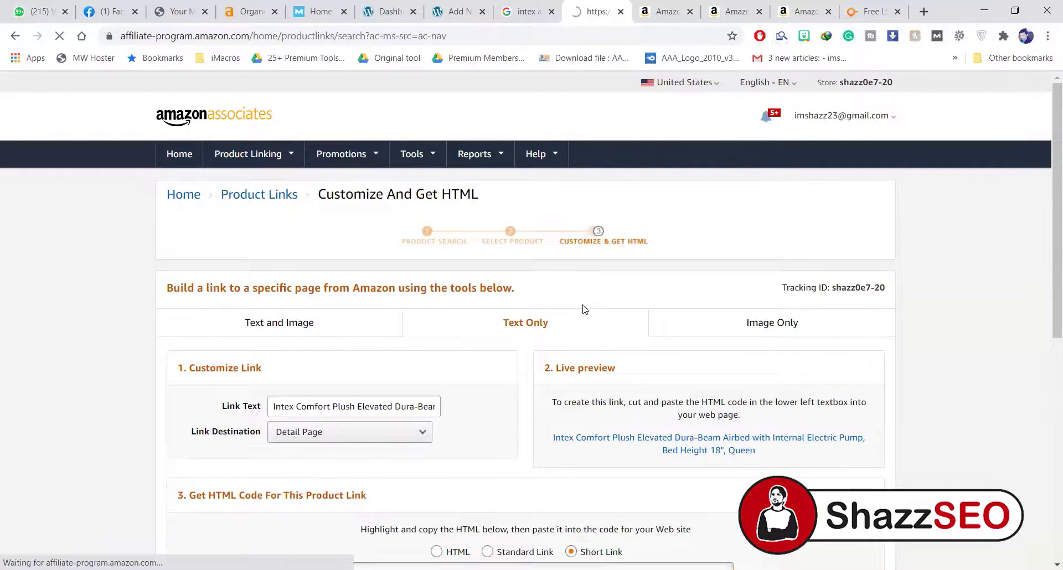
scroll(586, 327, down, 3)
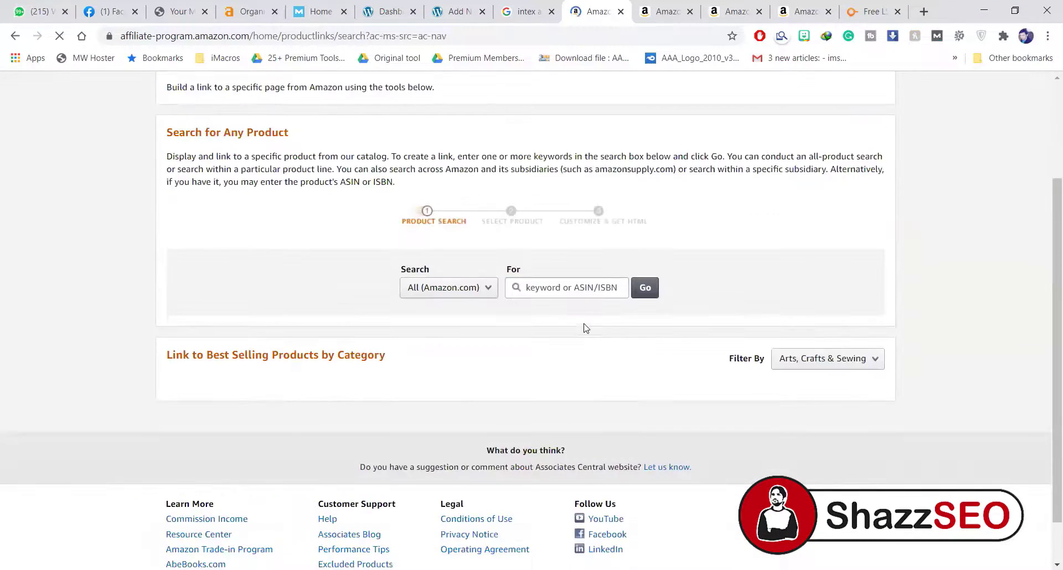
click(566, 286)
key(ctrl+v)
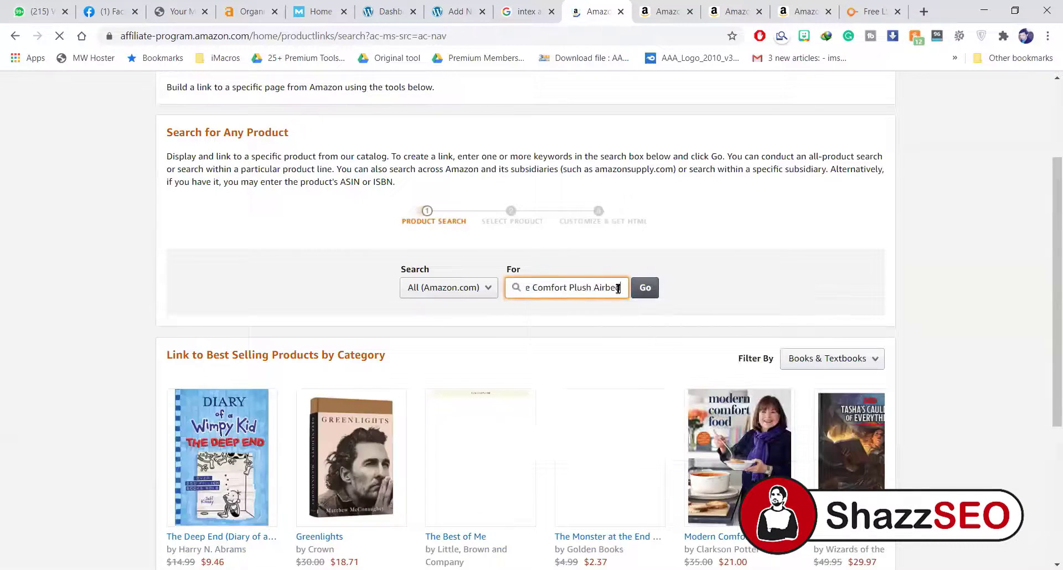
click(644, 290)
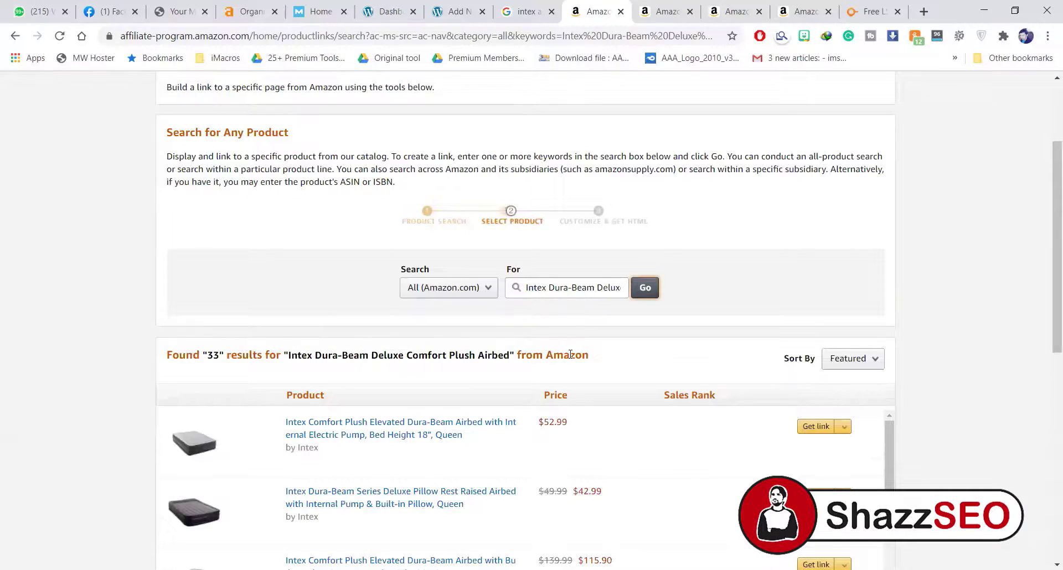
- Get the link for the first search result, the $52.99 Queen airbed, and copy its image-only HTML code at large image size
scroll(676, 338, down, 2)
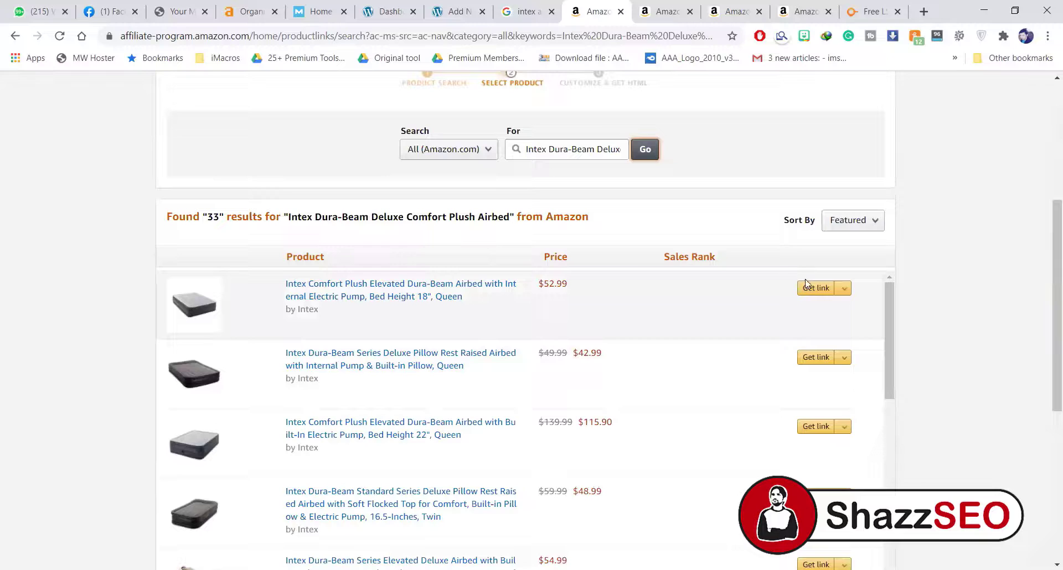
click(806, 288)
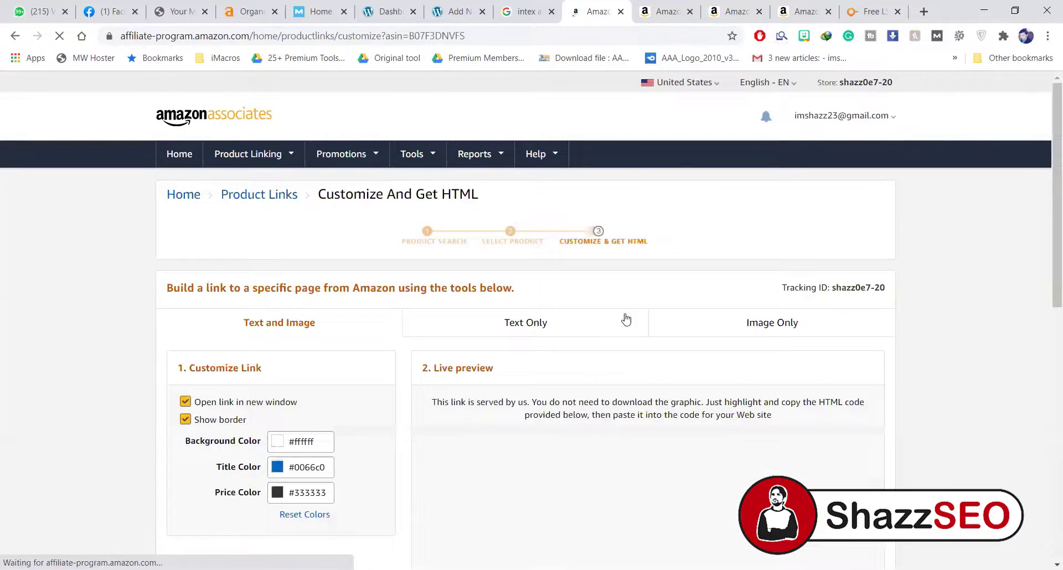
scroll(644, 339, down, 1)
click(537, 257)
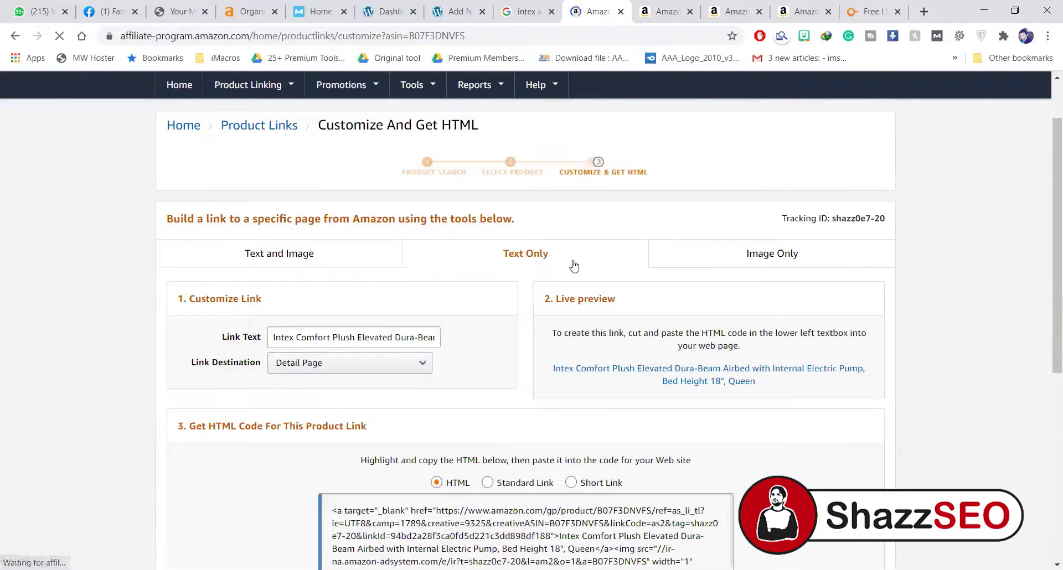
click(751, 255)
scroll(698, 284, down, 3)
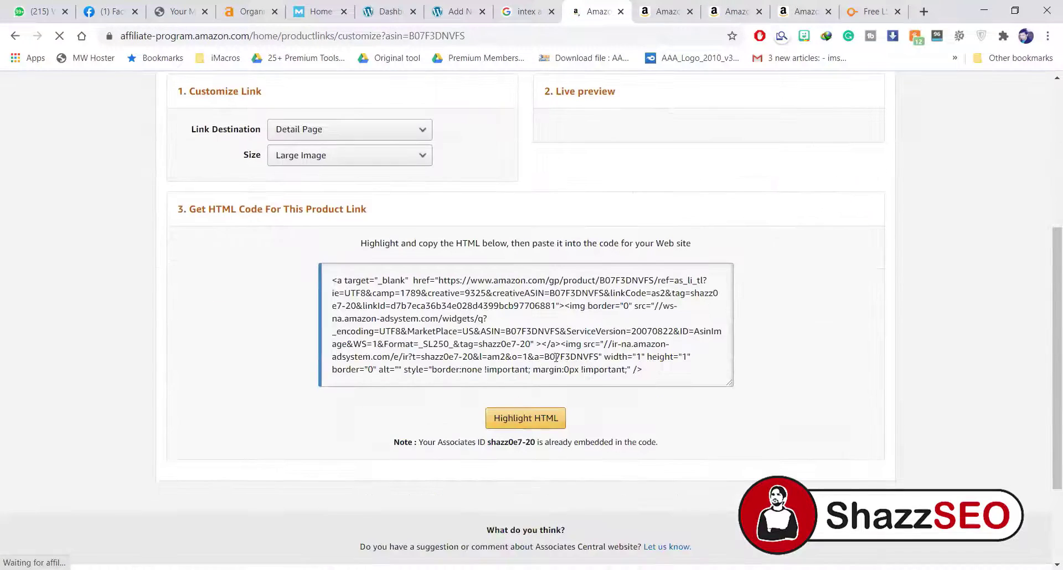
click(555, 349)
key(ctrl+a)
key(ctrl+c)
- Switch to the WordPress post and paste the image code on a new line below the 2021 Model heading
click(446, 5)
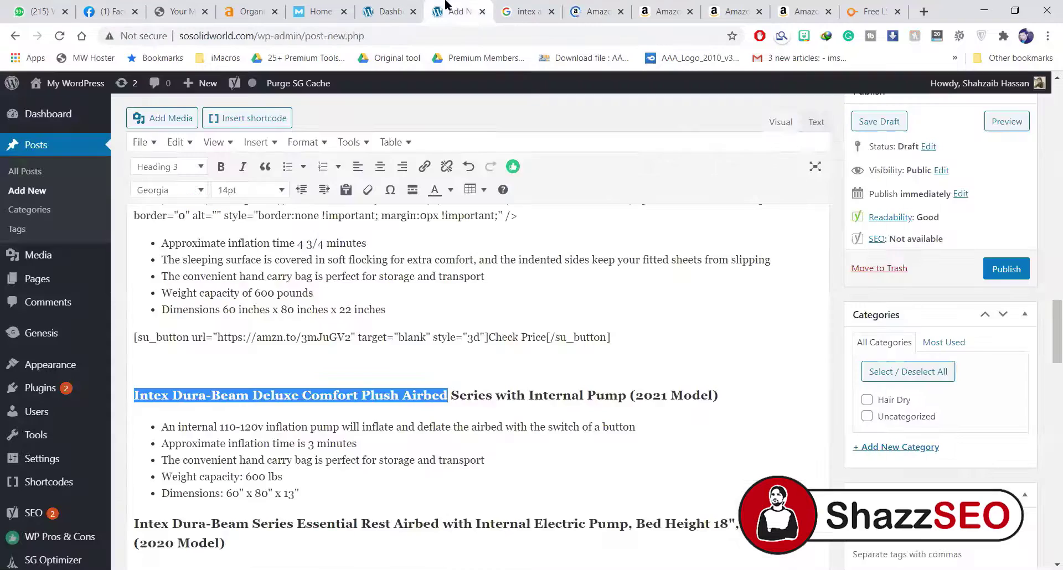
click(732, 392)
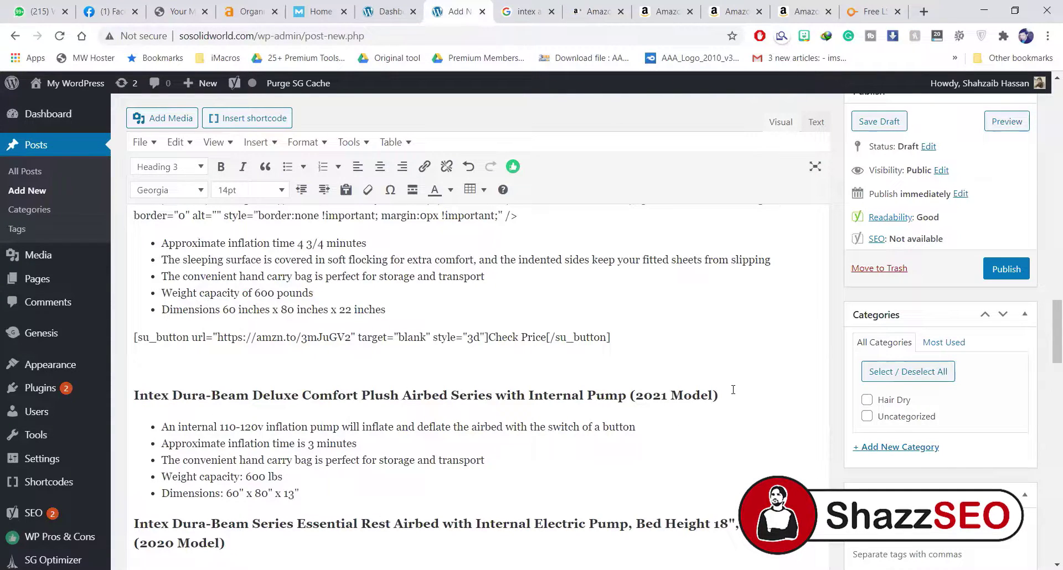
scroll(732, 390, down, 1)
key(Return)
key(ctrl+v)
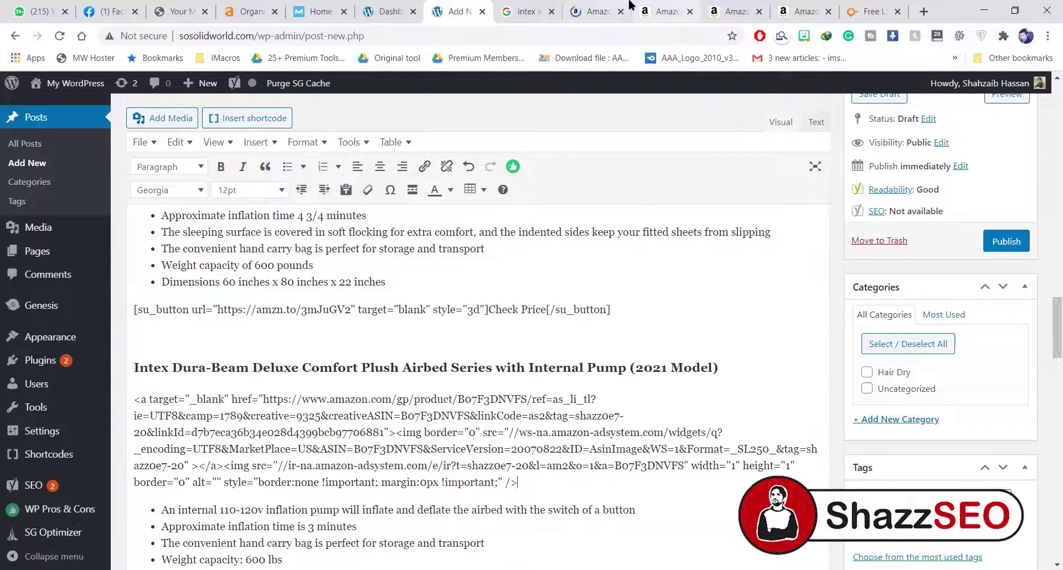
- Return to Amazon Associates and copy the text-only short link for the same Intex Comfort Plush airbed
click(598, 11)
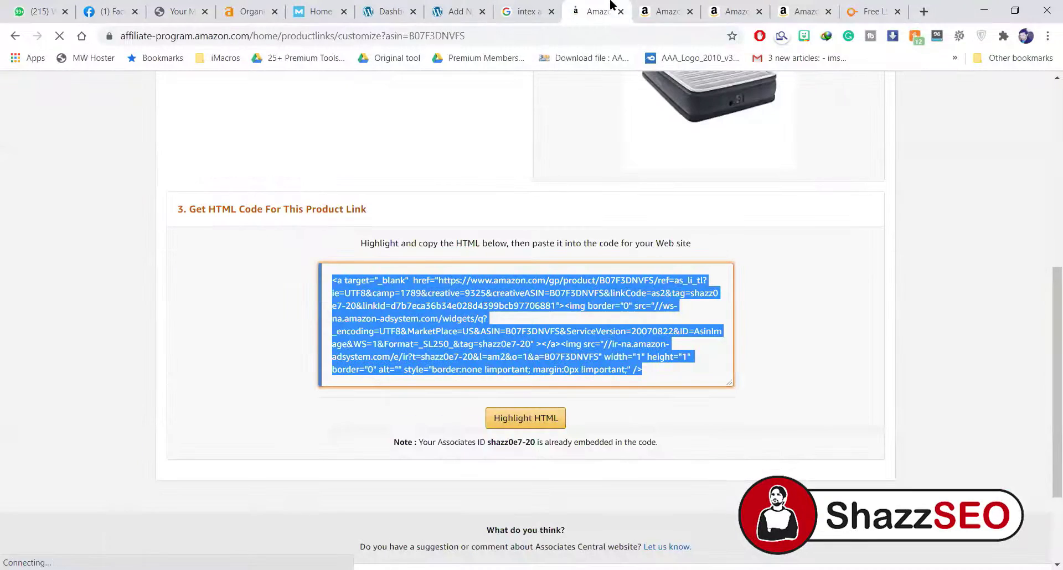
scroll(580, 315, up, 5)
click(567, 202)
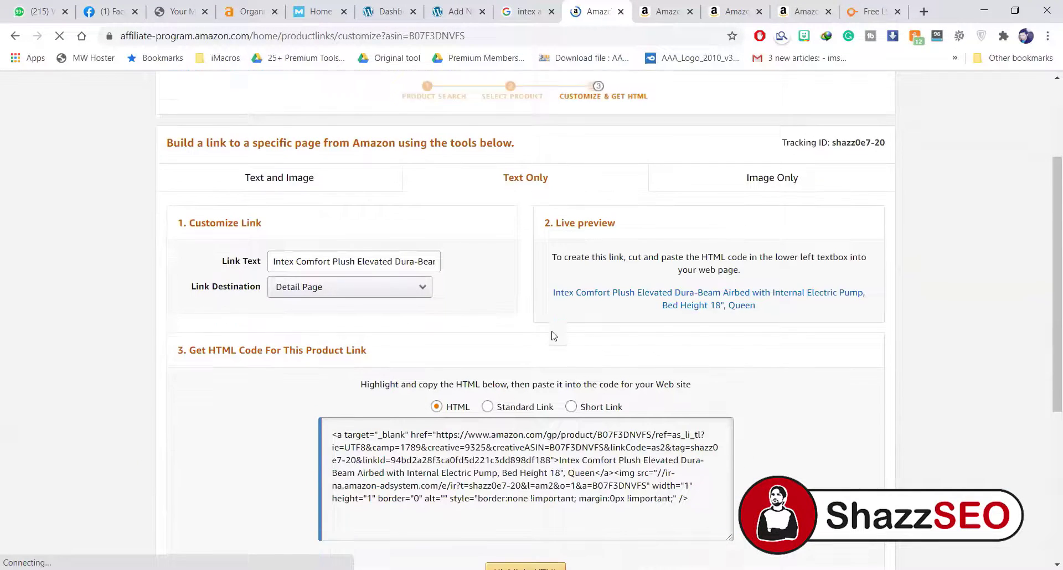
scroll(585, 244, down, 5)
click(581, 227)
click(566, 267)
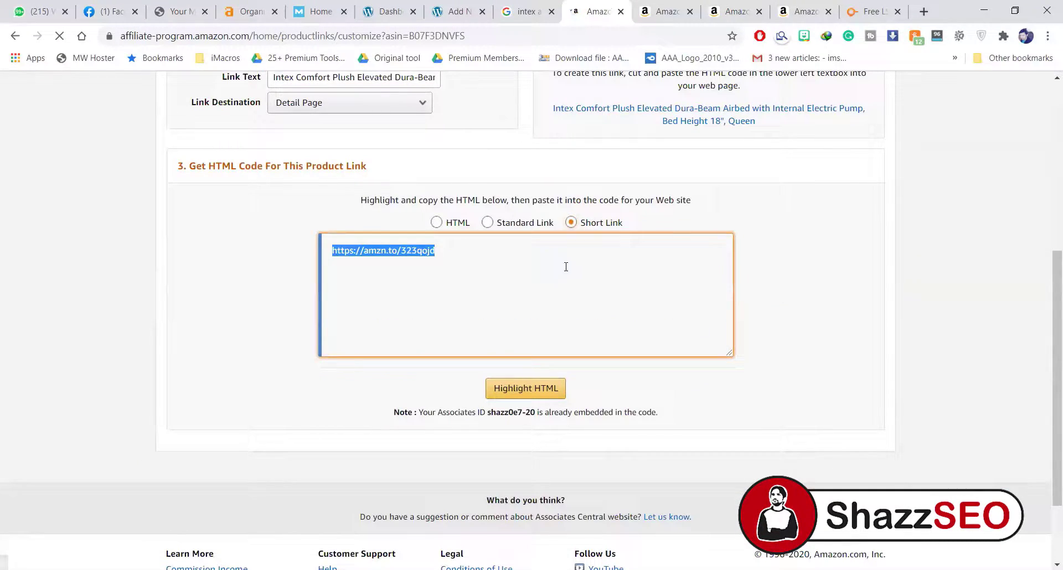
- In the WordPress post, add an empty line below the 2021 Model's bullets and start a Button shortcode there
click(462, 11)
scroll(274, 336, down, 5)
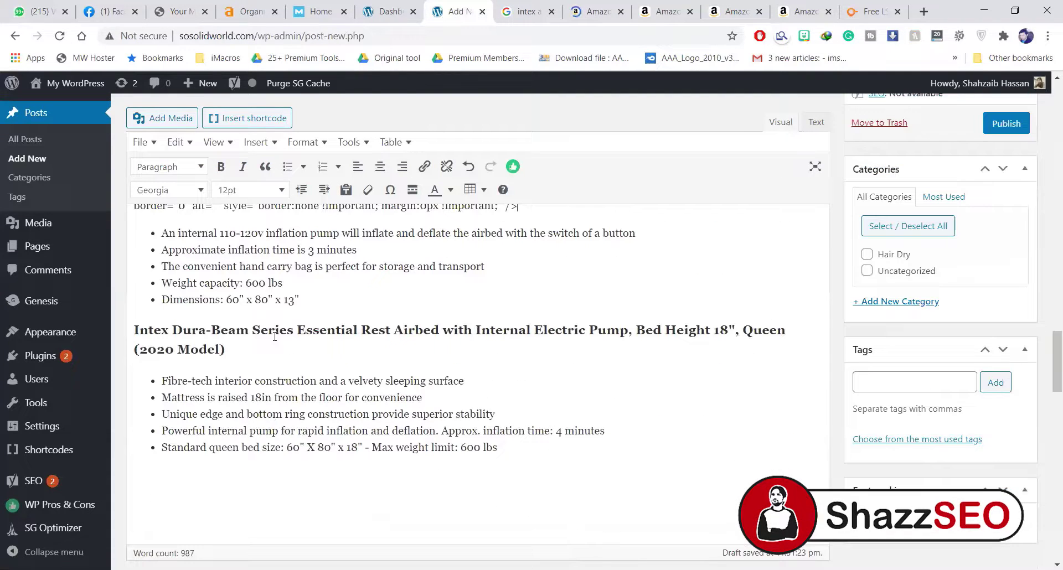
click(349, 299)
key(Return)
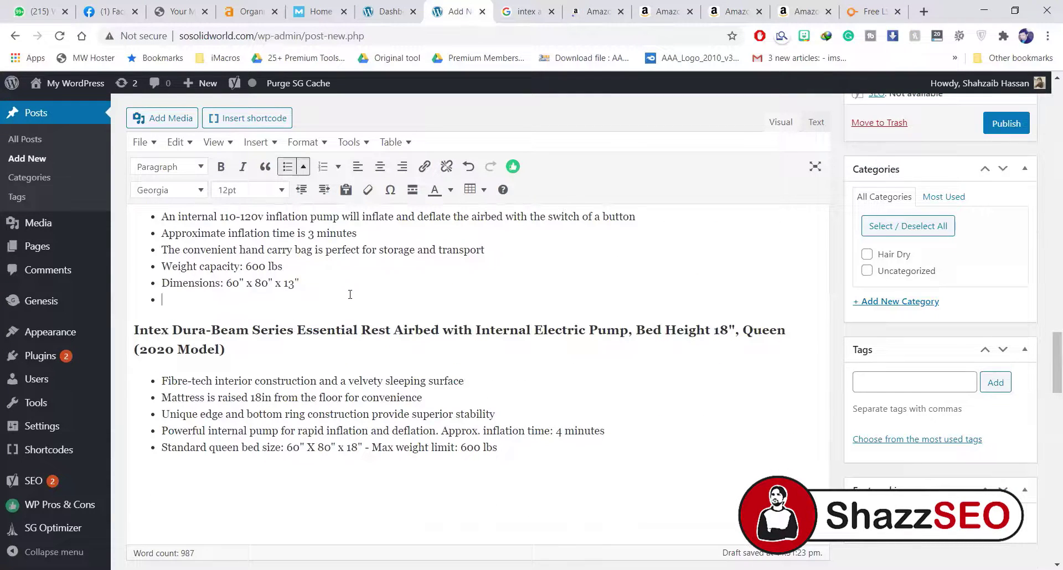
key(Return)
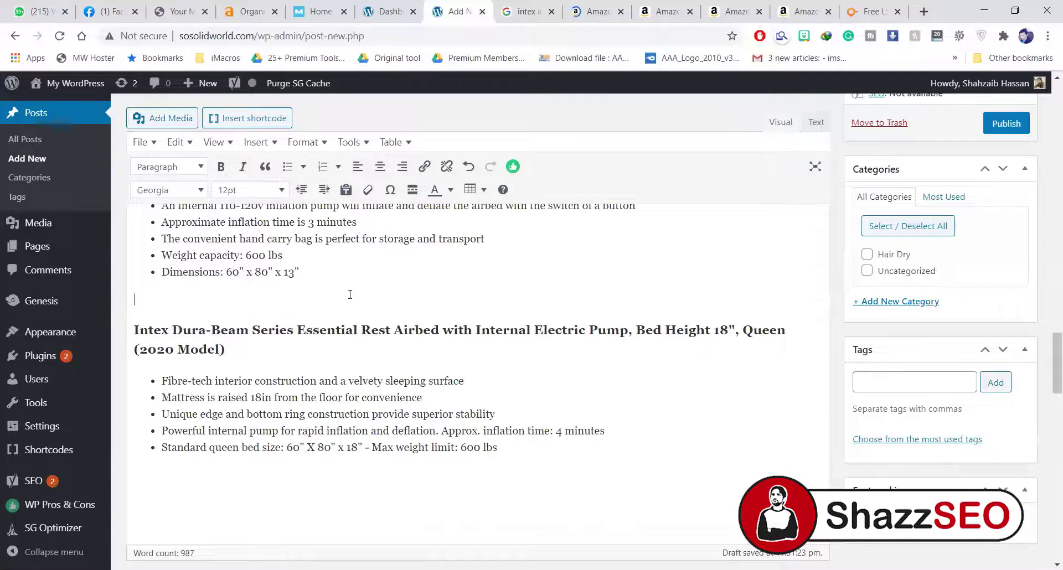
click(252, 118)
click(244, 354)
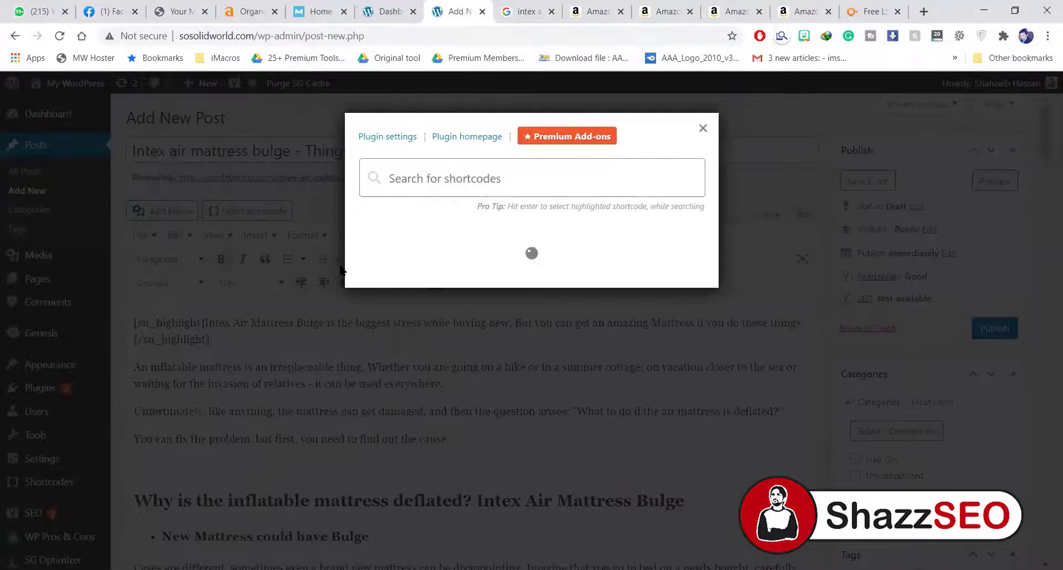
scroll(535, 429, down, 5)
scroll(520, 384, up, 4)
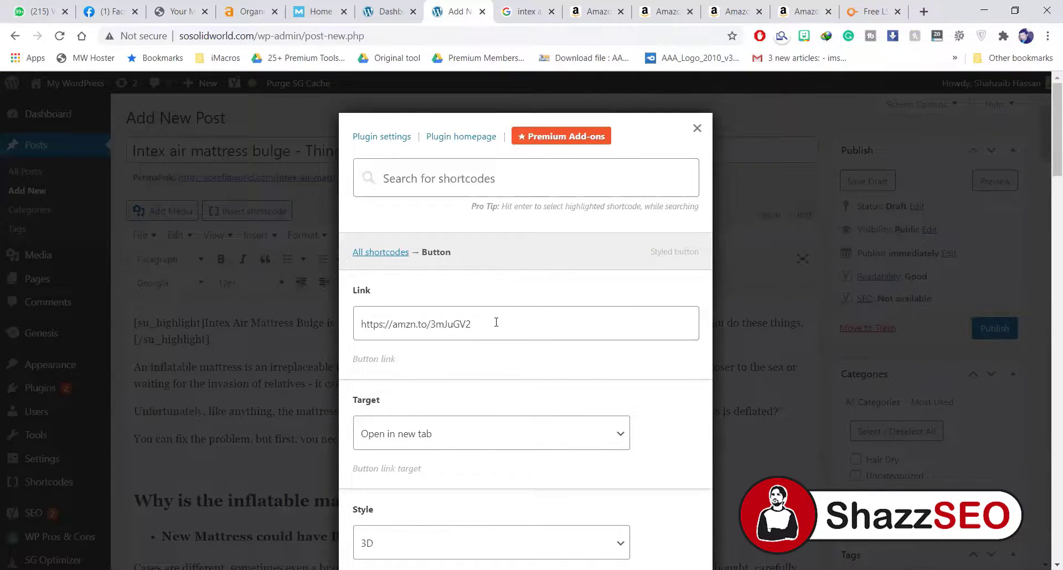
triple_click(494, 321)
text(https://amzn.to/323qojd)
scroll(571, 391, down, 20)
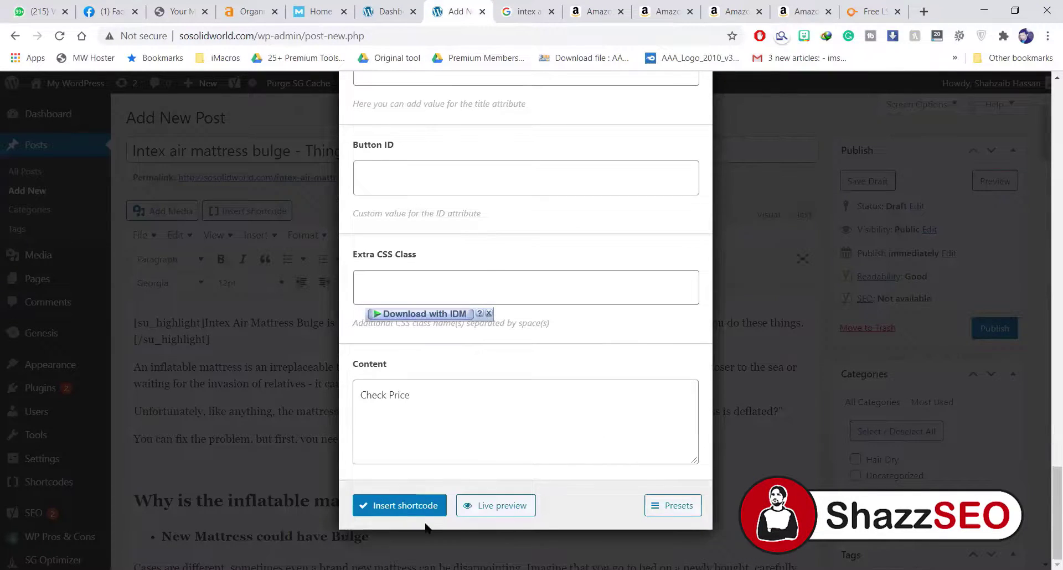
click(406, 506)
- Copy the text "Intex Dura-Beam Series Essential Rest" from the 2020 Model heading in the post
scroll(325, 428, down, 5)
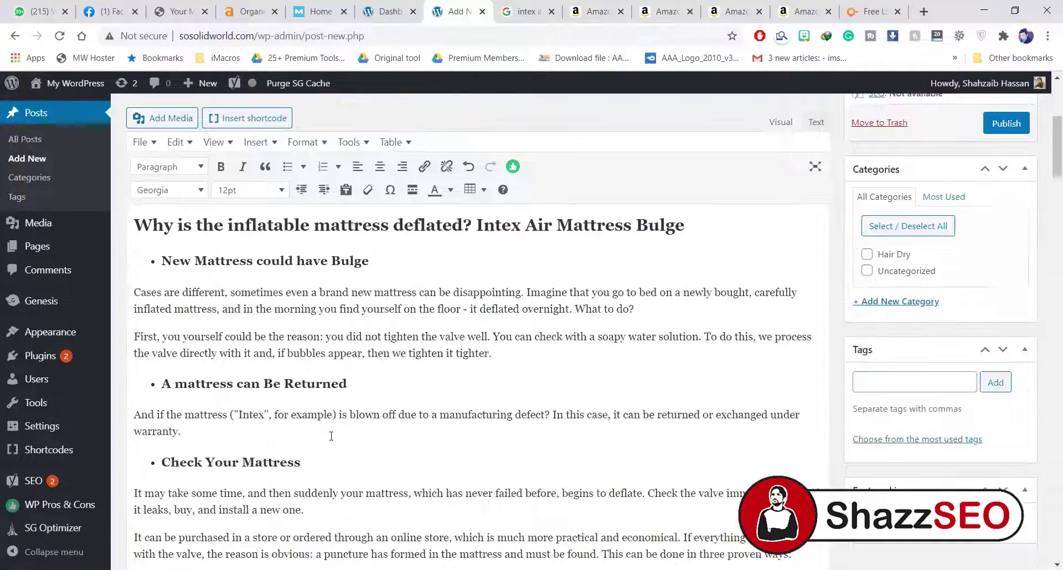
scroll(338, 428, up, 5)
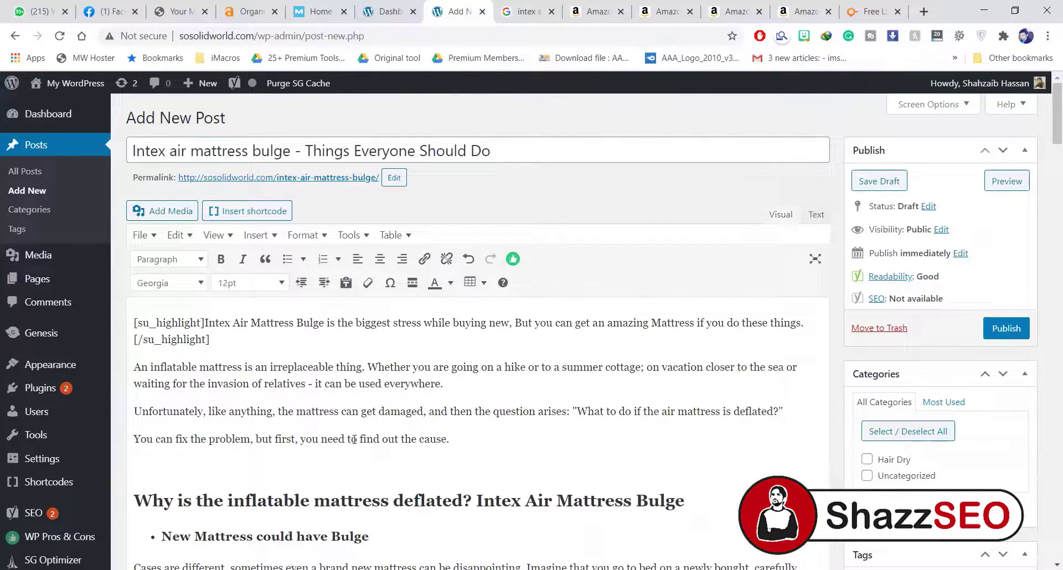
scroll(352, 417, down, 20)
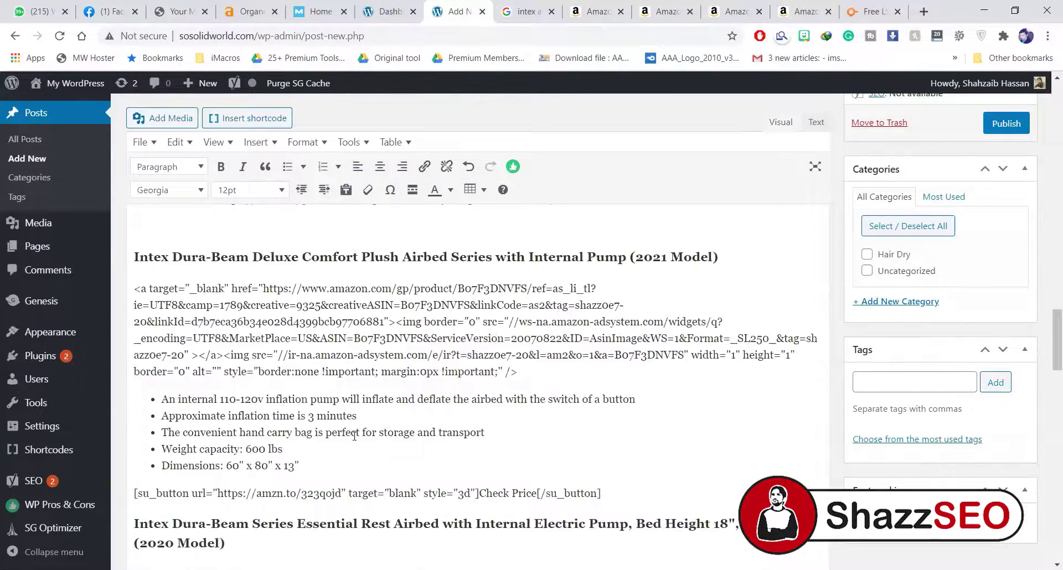
scroll(354, 439, down, 5)
scroll(353, 418, up, 9)
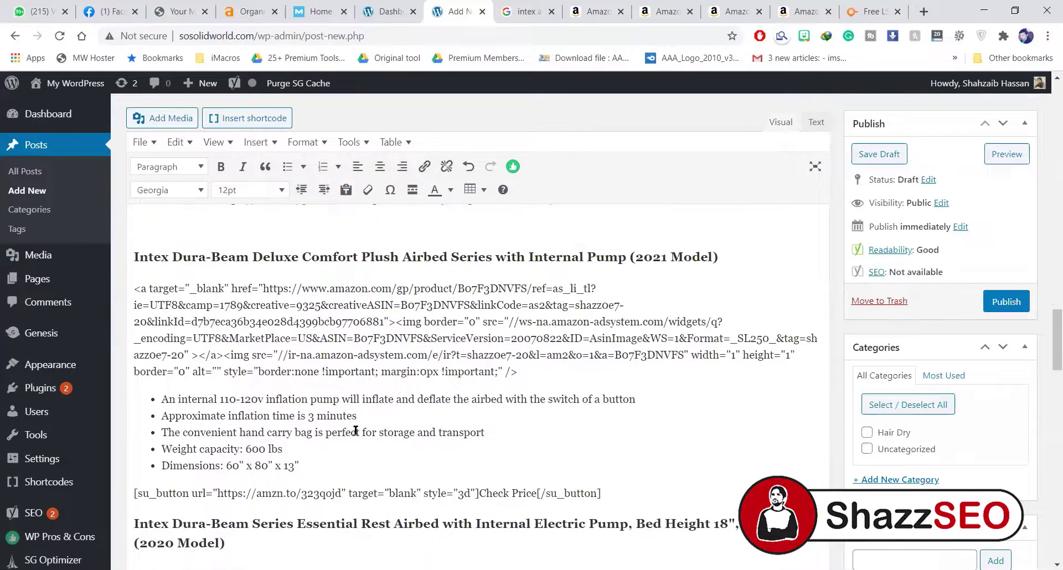
scroll(352, 398, down, 4)
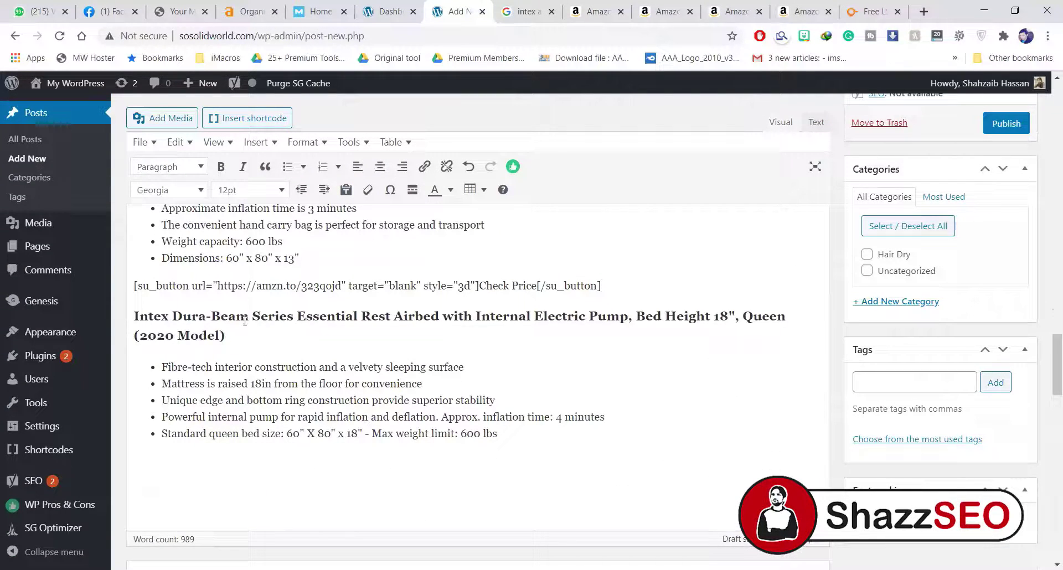
click(135, 315)
drag(389, 316, 136, 315)
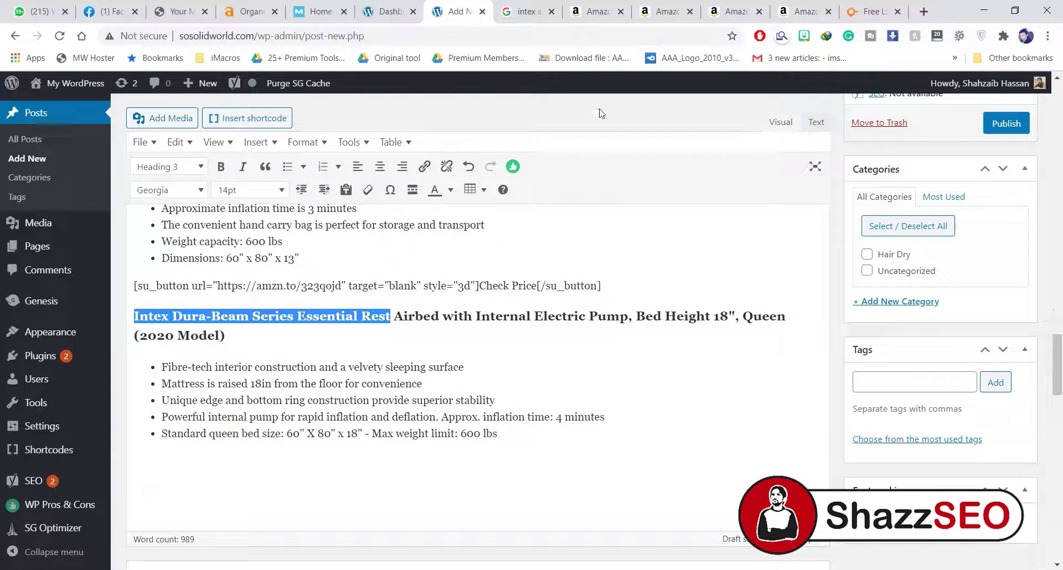
- Search Amazon Associates product links for "Intex Dura-Beam Series Essential Rest"
click(606, 6)
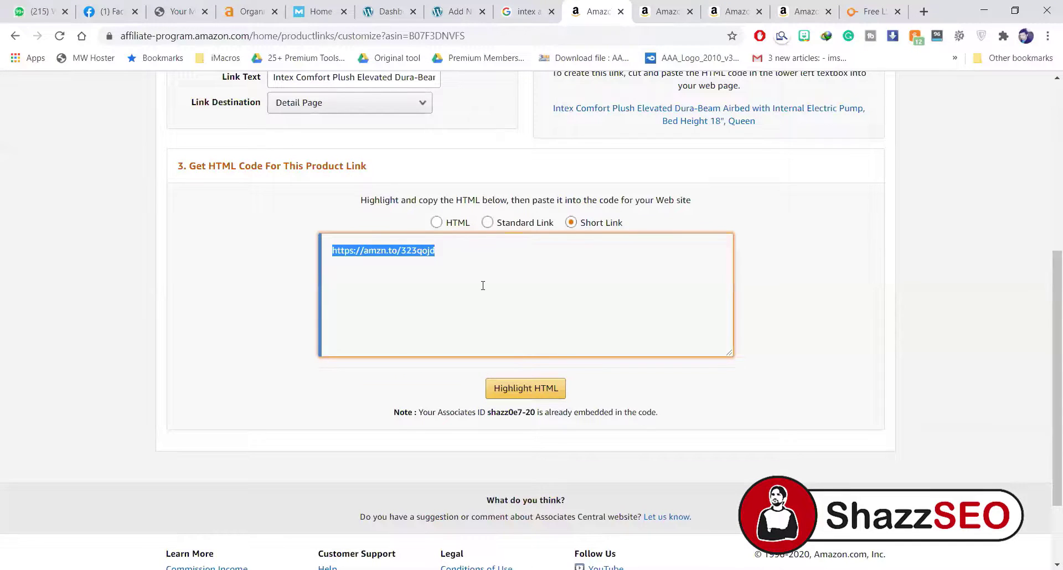
scroll(483, 285, up, 6)
mouse_move(406, 159)
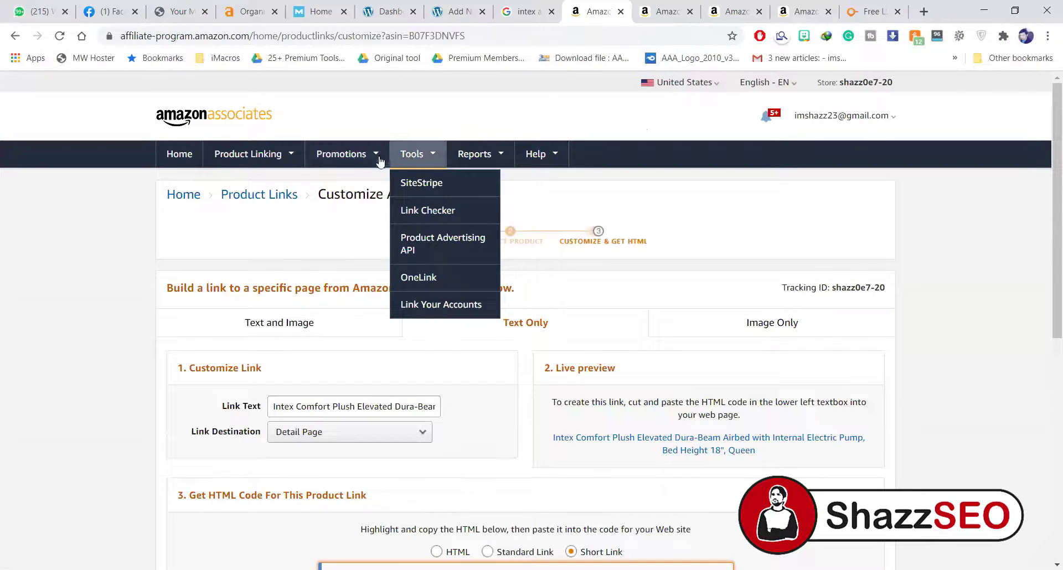
mouse_move(252, 158)
click(265, 192)
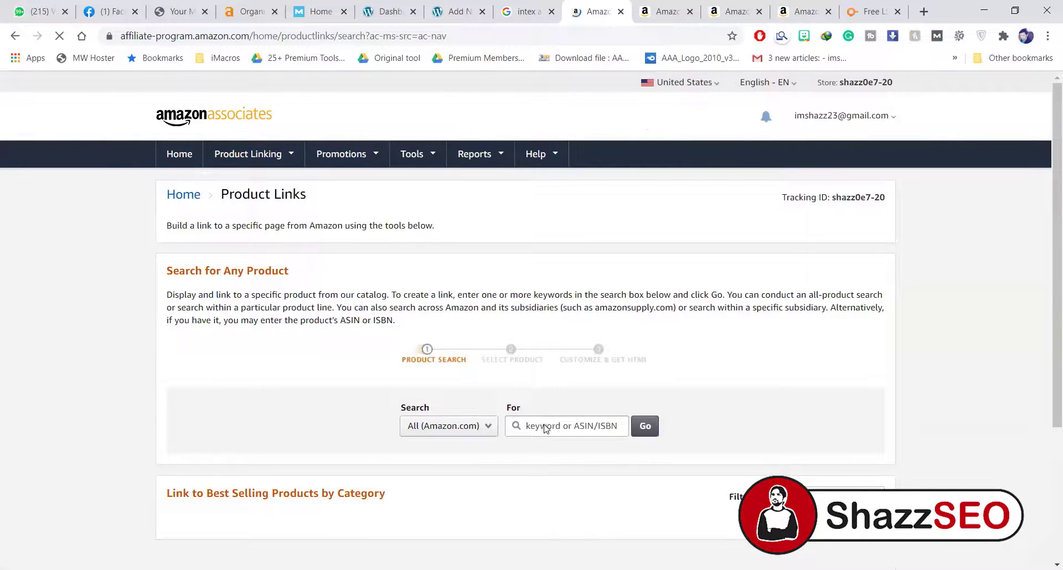
click(569, 425)
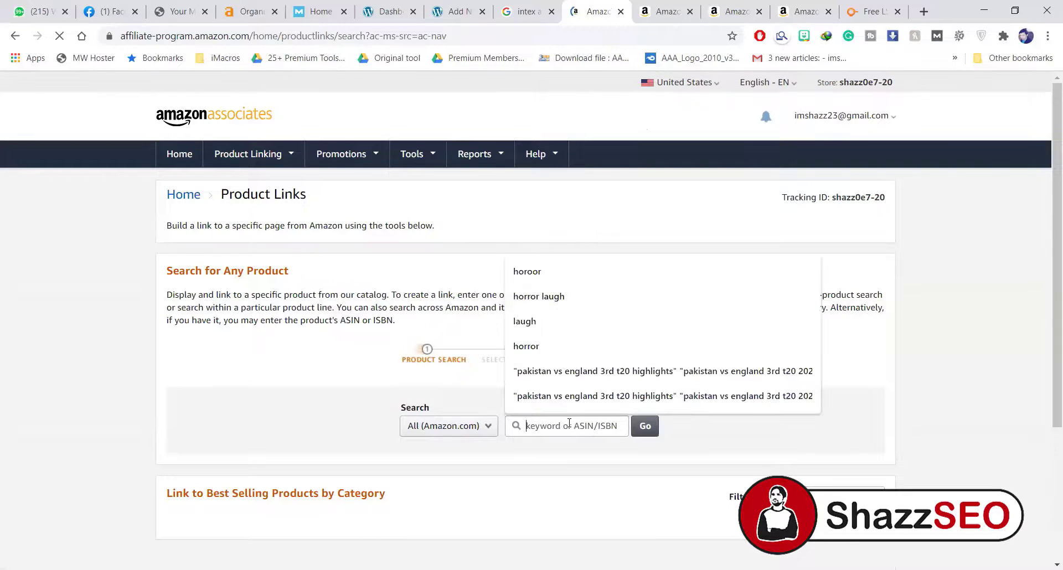
text(Intex Dura-Beam Series)
click(636, 428)
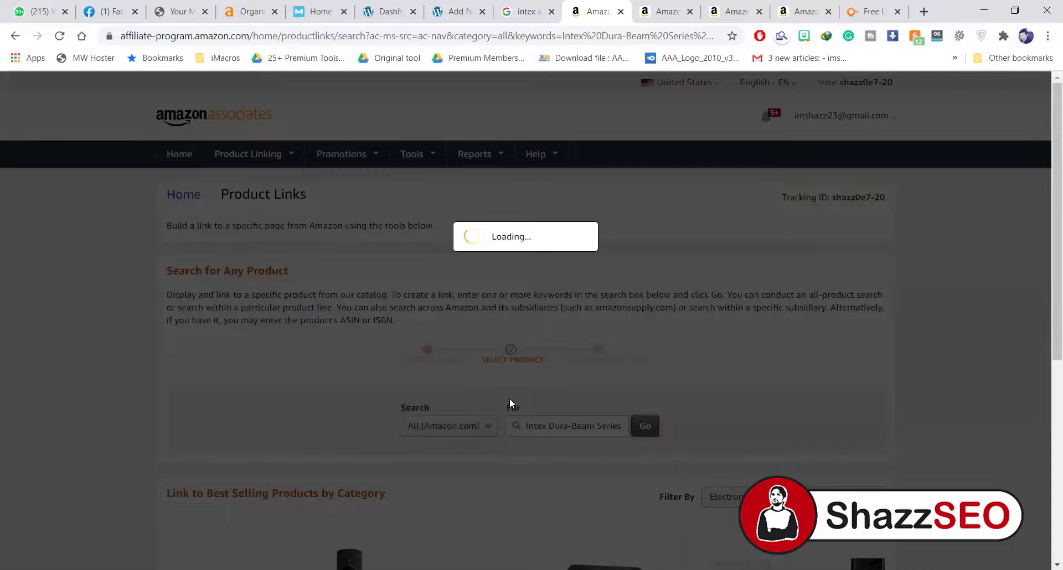
- Get the link for the Essential Rest Airbed Queen (2020 Model) and copy its image-only HTML code at large image size
scroll(513, 400, down, 5)
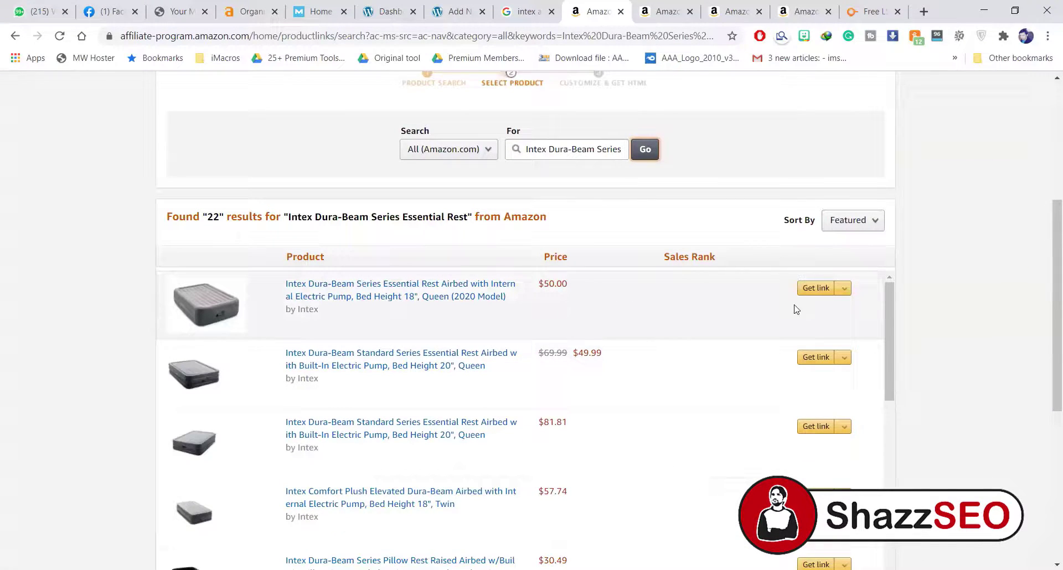
click(821, 288)
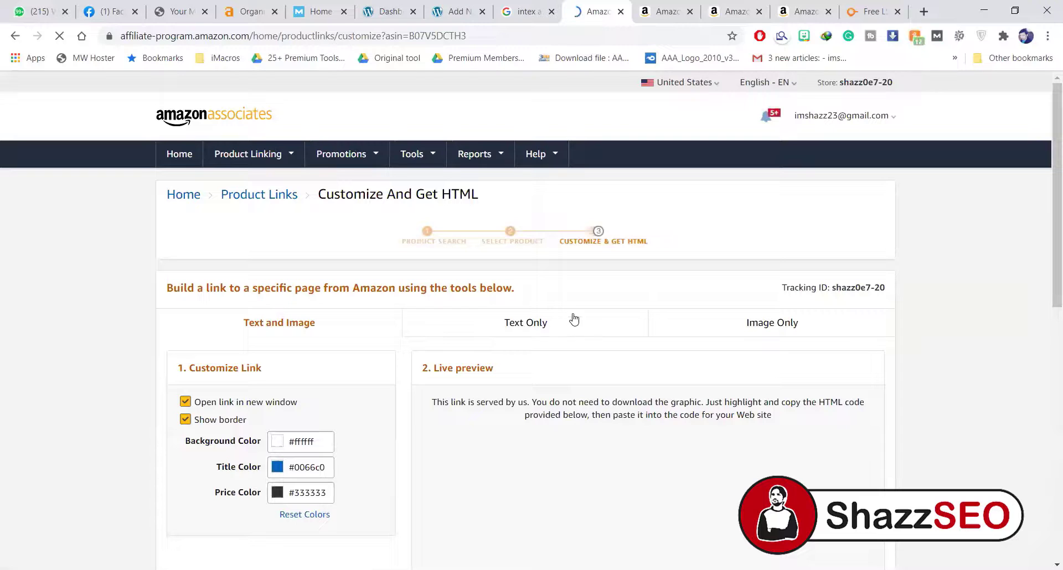
click(705, 327)
scroll(485, 398, down, 4)
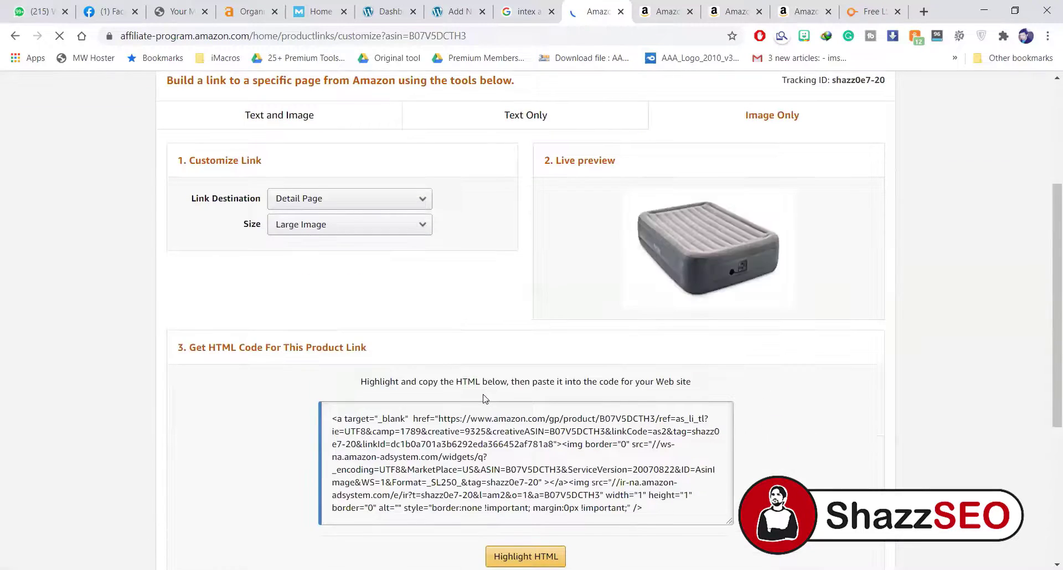
click(477, 440)
key(ctrl+a)
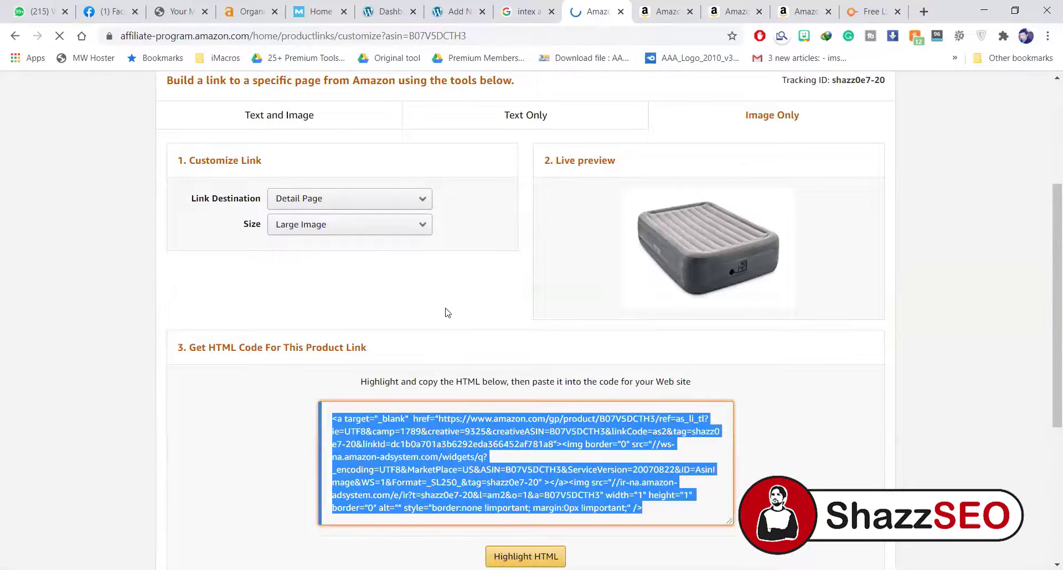
- Switch to the WordPress post and paste the Essential Rest image code on a new line below the 2020 Model heading
click(447, 7)
click(284, 337)
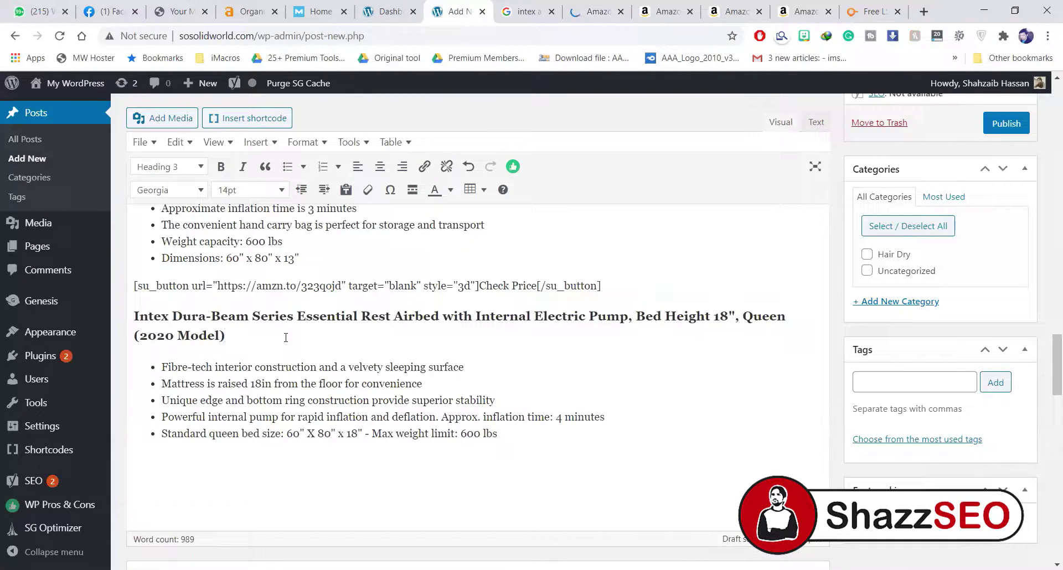
key(Return)
text(<a target="_blank" href="https://www.amazon.com/gp/product/B07V5DCTH3/ref=as_li_tl?ie=UTF8&camp=1789&creative=9325&creativeASIN=B07V5DCTH3&linkCode=as2&tag=shazzoe7-20&linkId=dc1b0a701a3b6292eda366452af781a8"><img border="0" src="//ws-na.amazon-adsystem.com/widgets/q?_encoding=UTF8&MarketPlace=US&ASIN=B07V5DCTH3&ServiceVersion=20070822&ID=AsinImage&WS=1&Format=_SL250_&tag=shazzoe7-20" ></a><img src="//ir-na.amazon-adsystem.com/e/ir?t=shazzoe7-20&l=am2&o=1&a=B07V5DCTH3" width="1" height="1" border="0" alt="" style="border:none !important; margin:0px !important;" />)
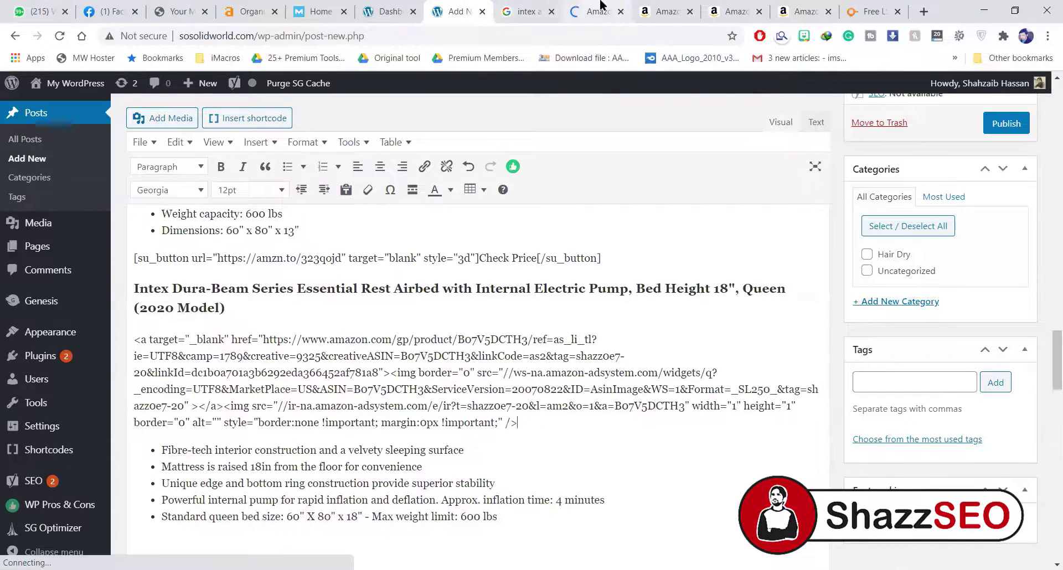
- Return to Amazon Associates and copy the text-only short link for the Essential Rest Airbed (2020 Model)
click(600, 5)
click(535, 261)
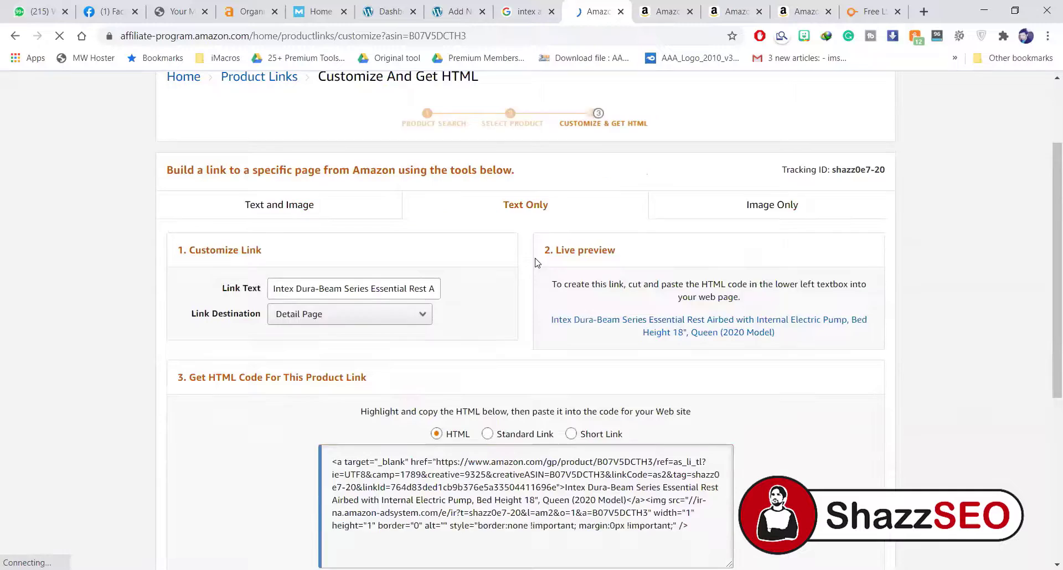
scroll(535, 262, down, 4)
click(586, 205)
click(529, 254)
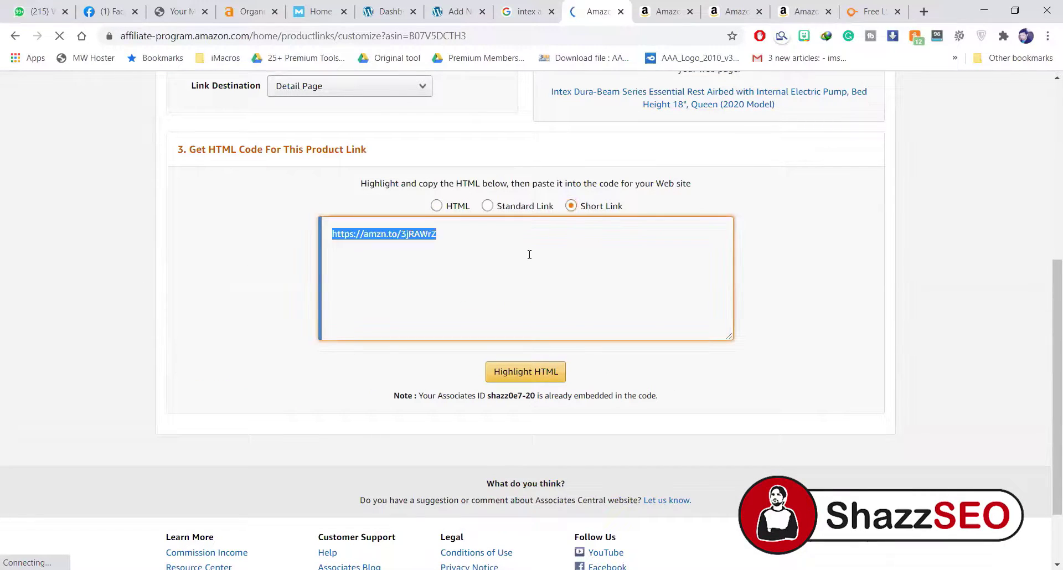
- Return to the WordPress post and open the Button shortcode settings for the empty line below the Essential Rest feature list
click(468, 4)
scroll(263, 362, down, 4)
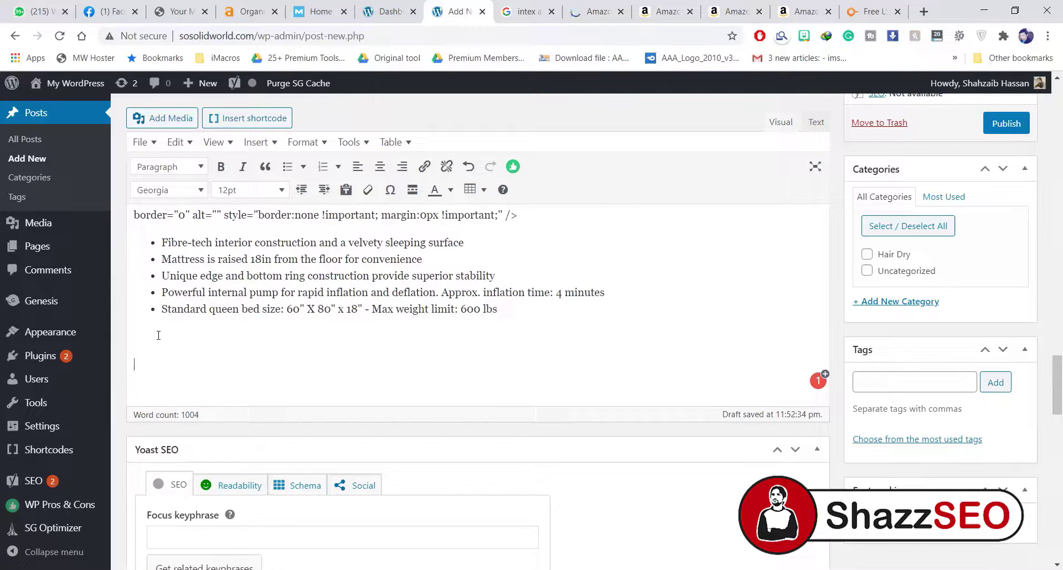
click(170, 319)
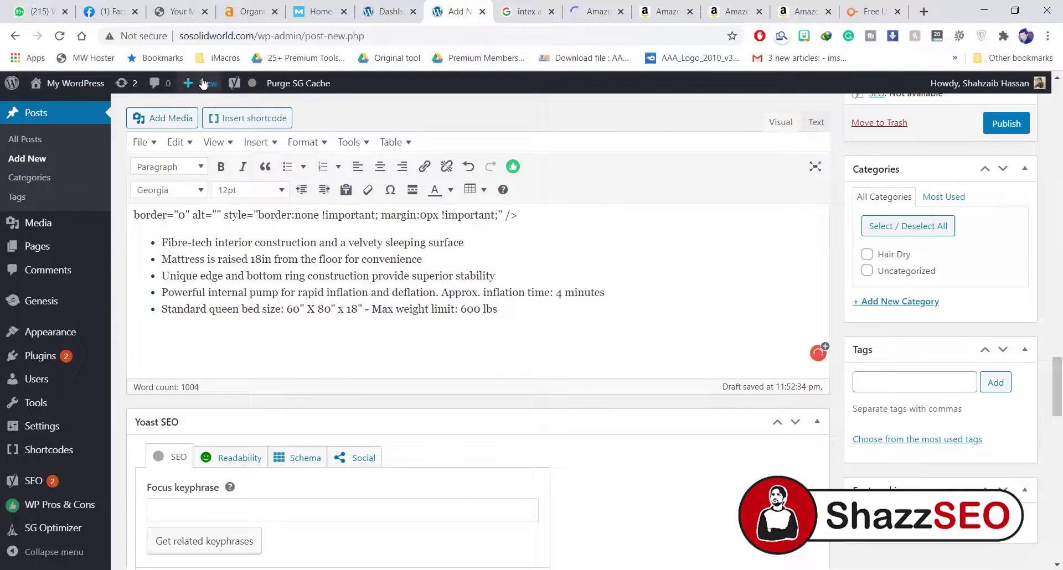
click(237, 119)
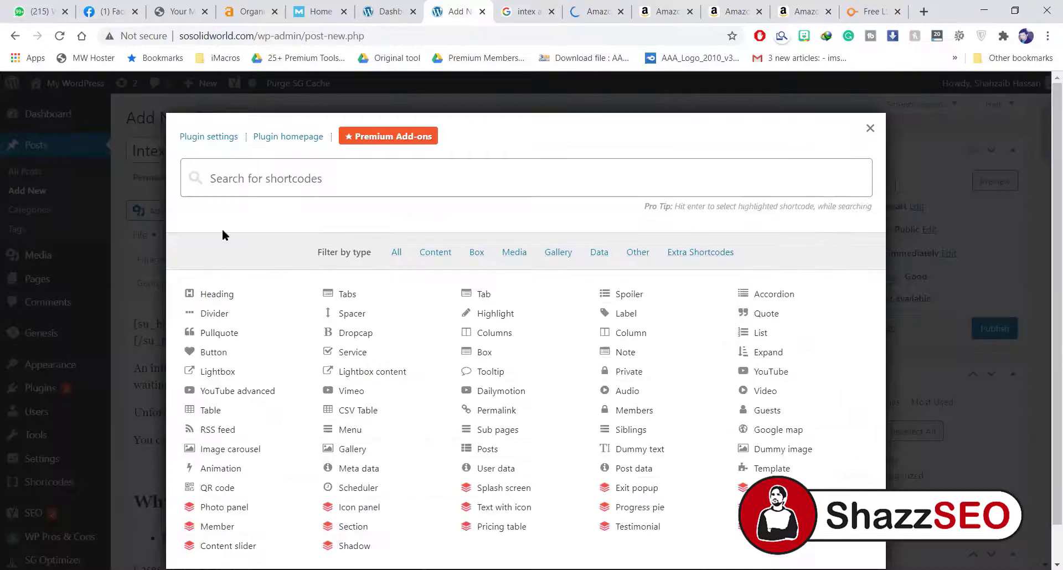
click(230, 352)
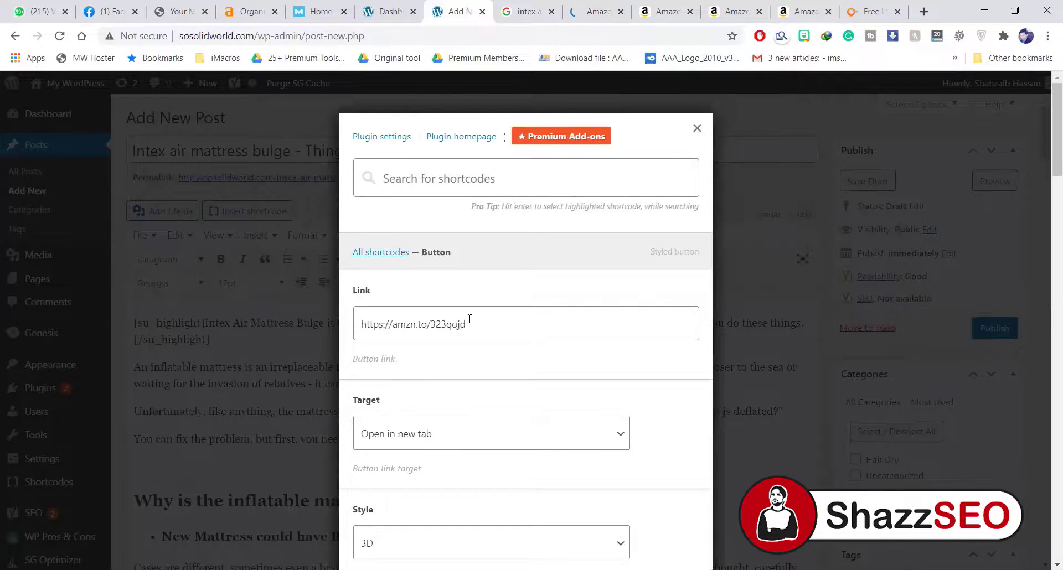
double_click(468, 324)
click(556, 329)
scroll(561, 354, down, 15)
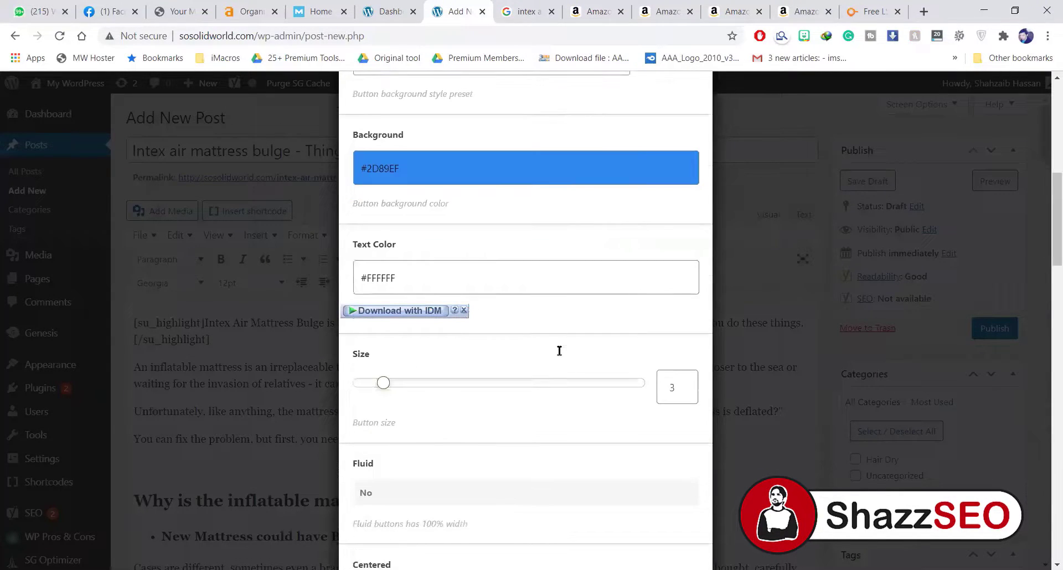
scroll(607, 386, down, 13)
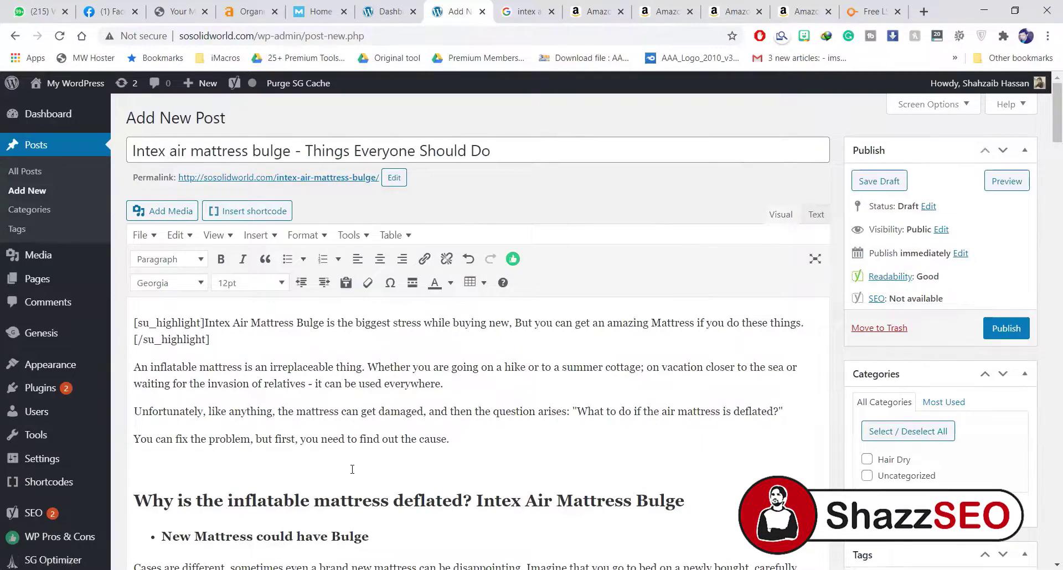
- Review the post's content from the introduction through the mattress repair and buying sections
scroll(360, 443, down, 15)
scroll(361, 427, up, 20)
scroll(366, 433, down, 15)
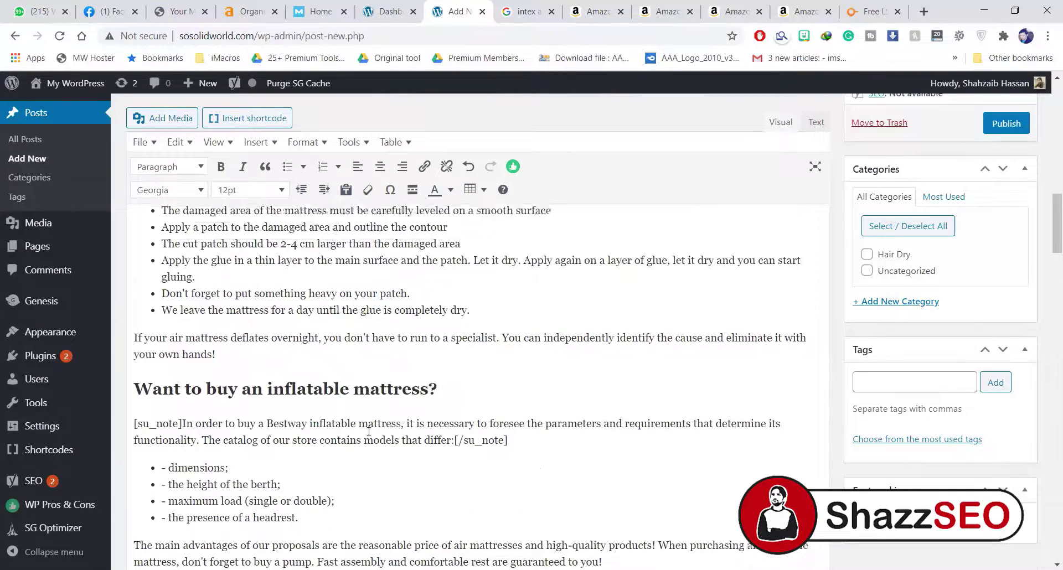
scroll(369, 431, up, 4)
scroll(332, 428, down, 12)
scroll(196, 426, up, 9)
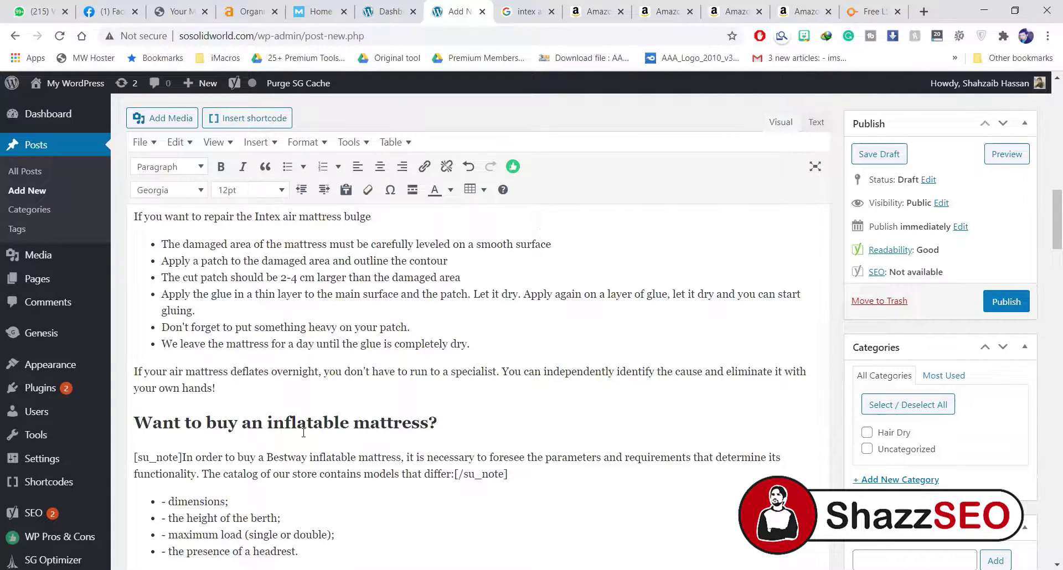
scroll(433, 284, up, 4)
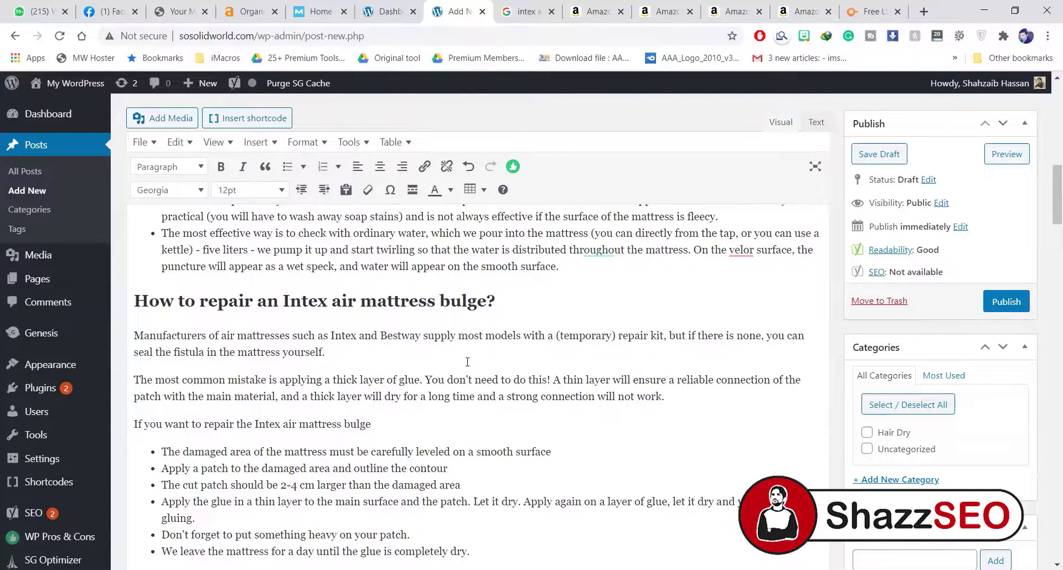
scroll(467, 362, up, 15)
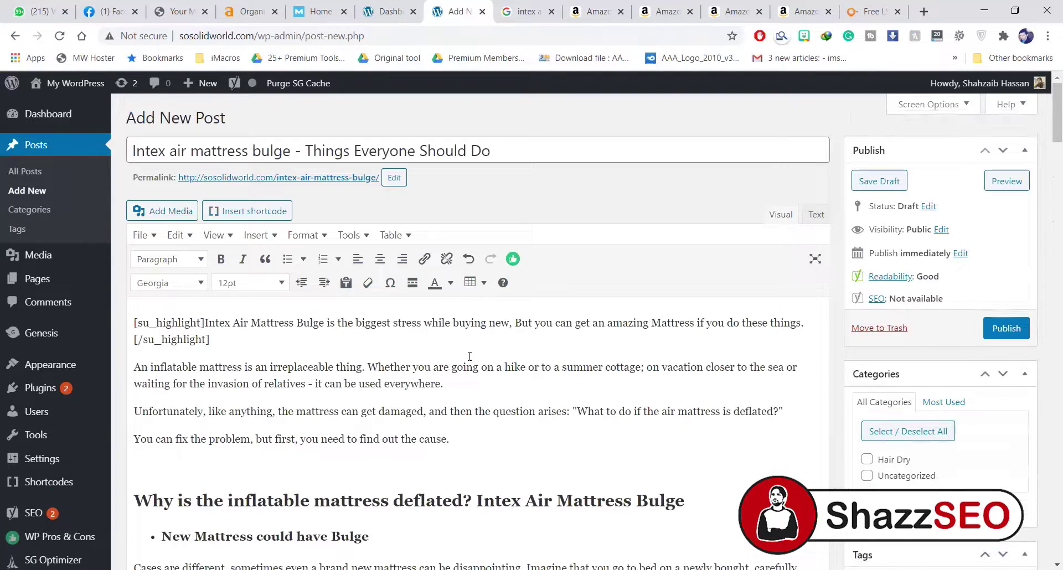
scroll(469, 354, down, 3)
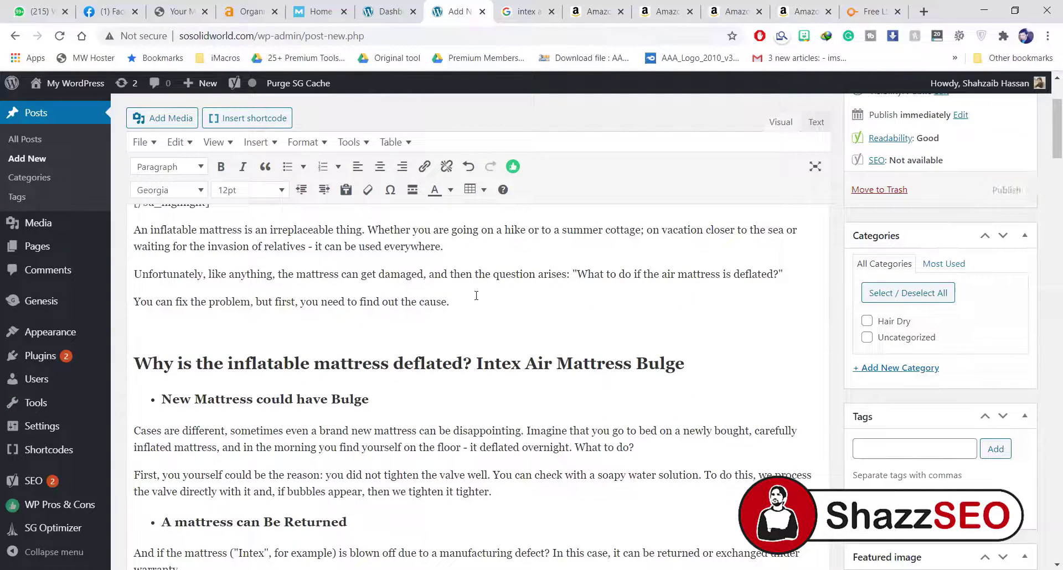
scroll(202, 299, up, 3)
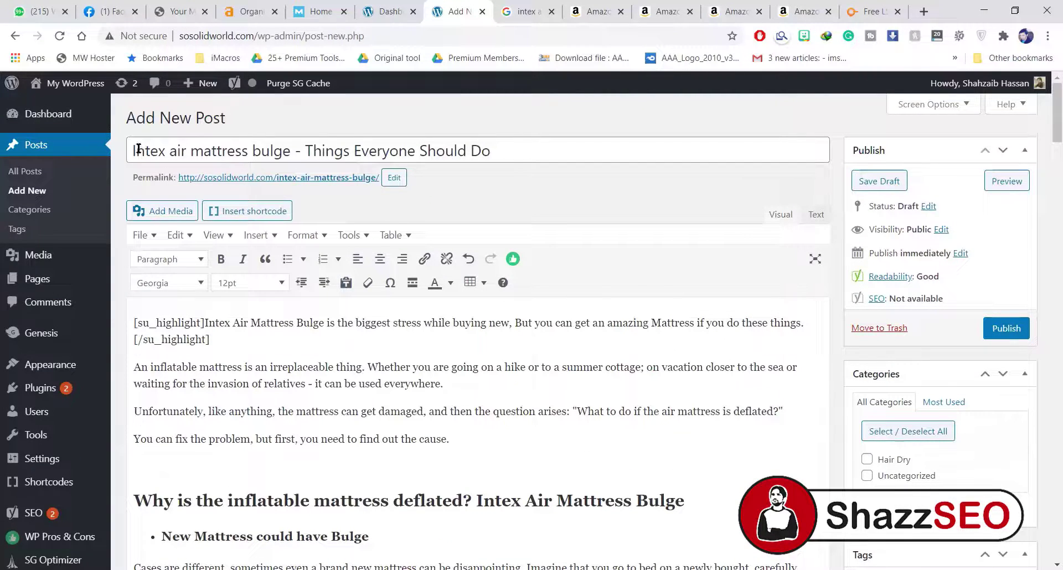
- Copy "Intex air mattress" from the post title and add it as a new category for the post
drag(135, 149, 226, 149)
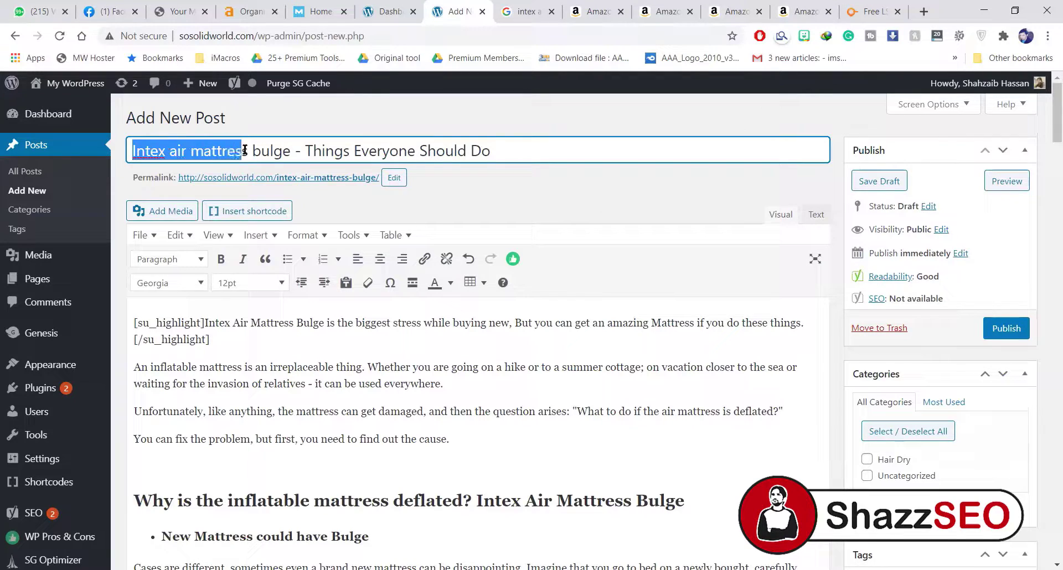
scroll(756, 372, down, 5)
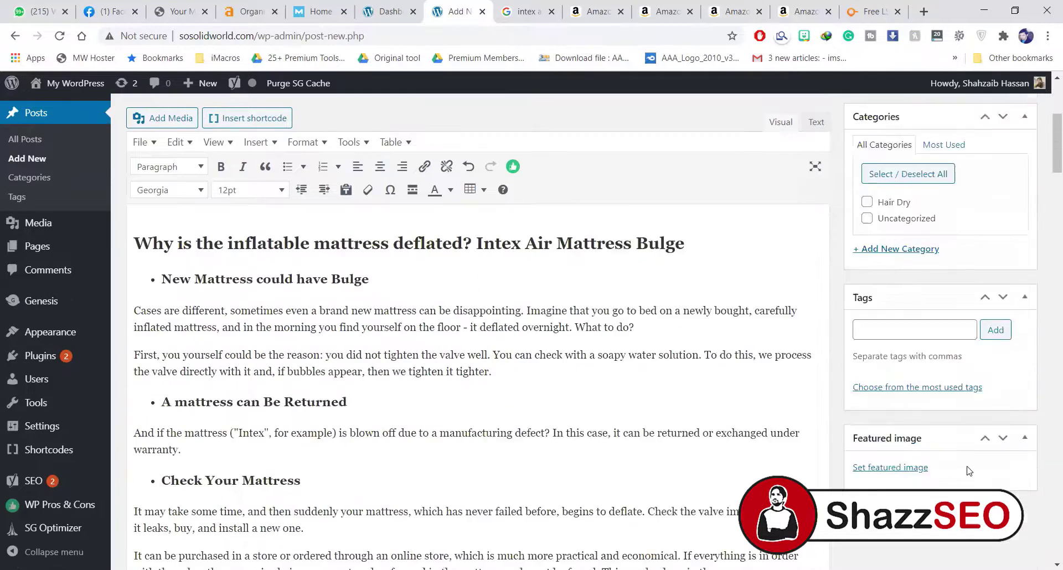
click(886, 303)
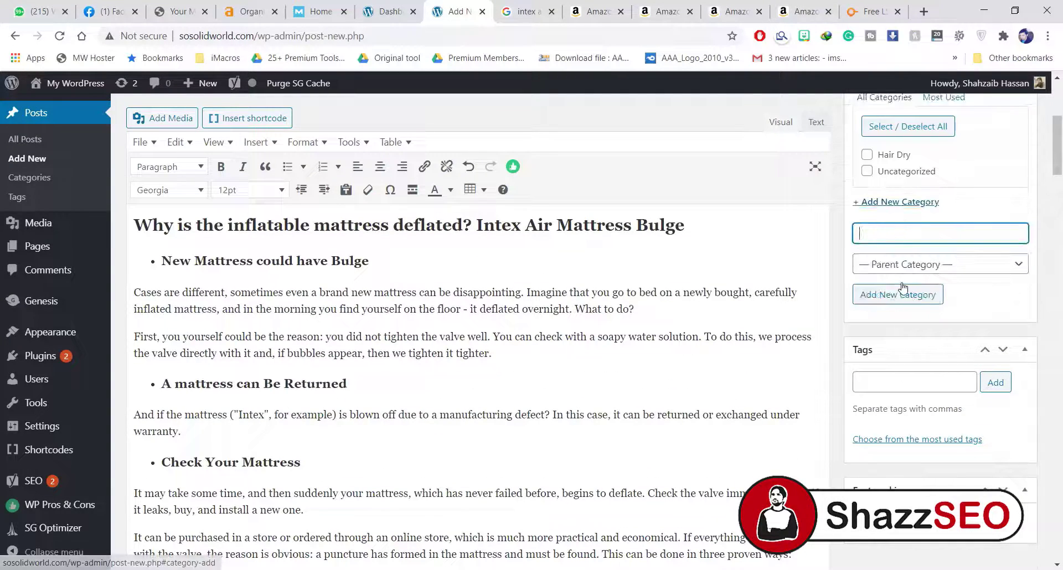
click(899, 293)
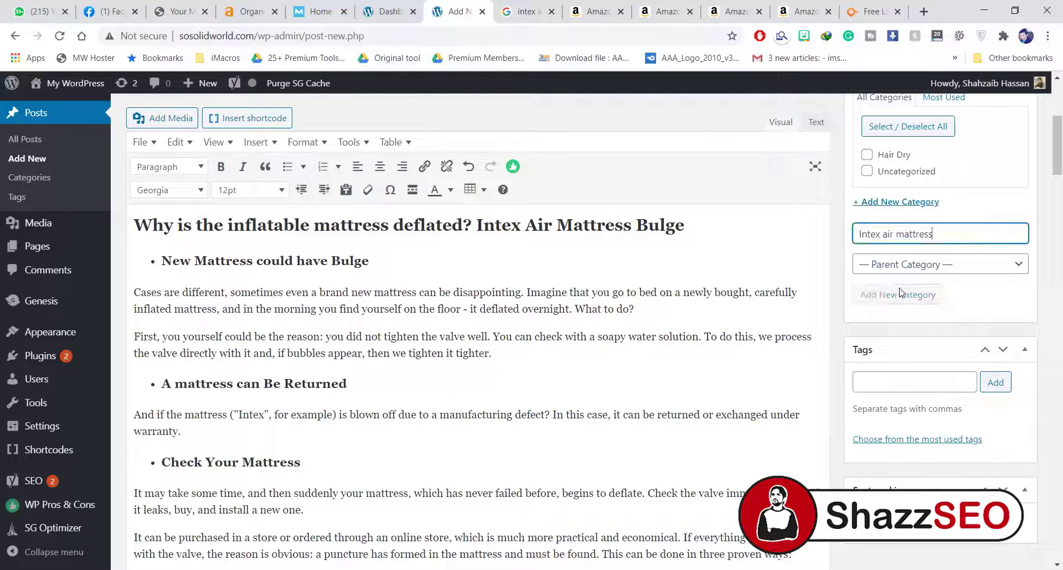
scroll(520, 347, down, 2)
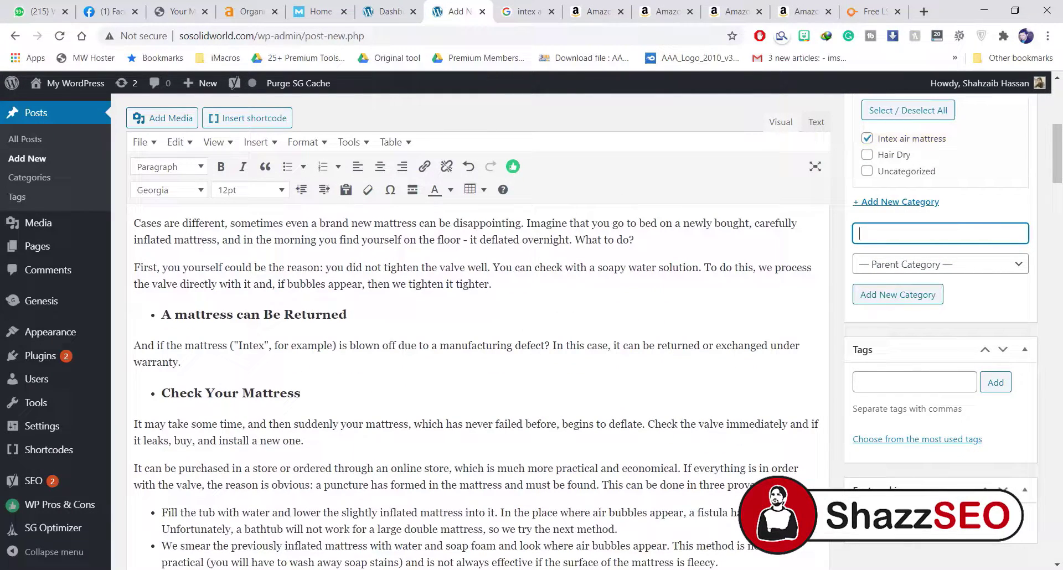
scroll(520, 347, up, 5)
scroll(536, 334, down, 1)
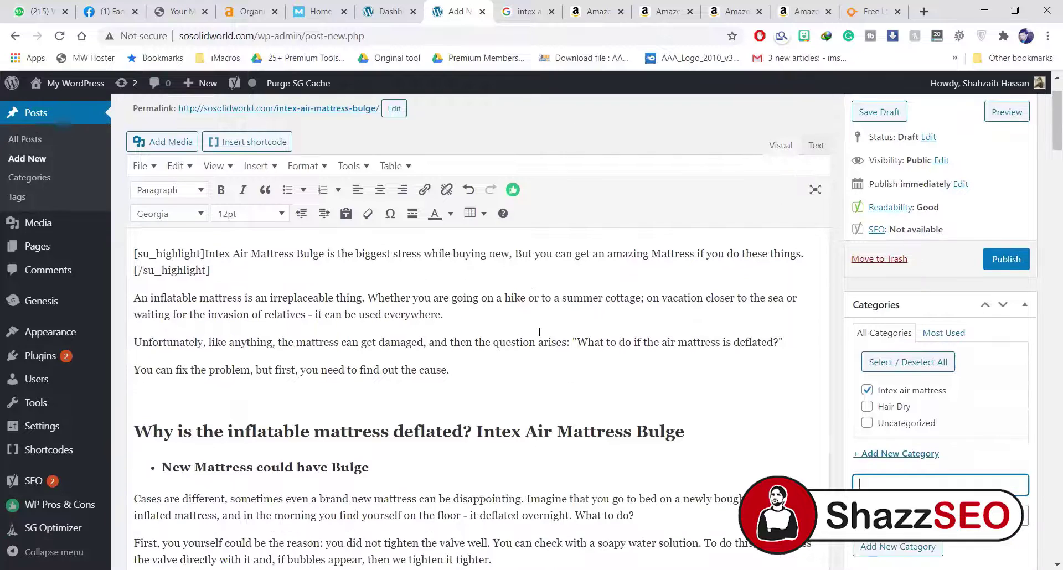
scroll(651, 249, up, 1)
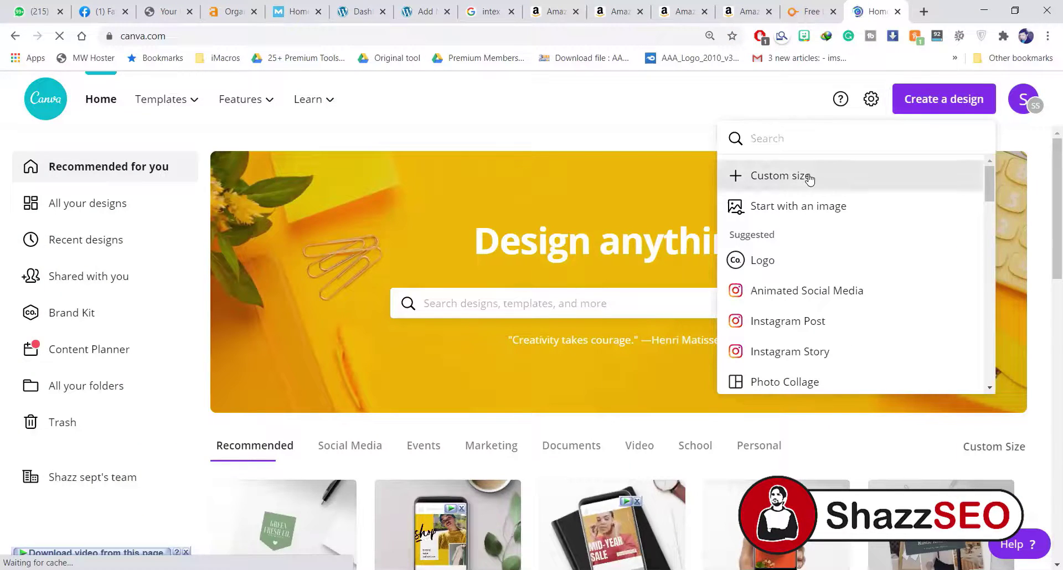
- Switch to Canva and create a new custom-size design of 600 x 600 px
click(804, 173)
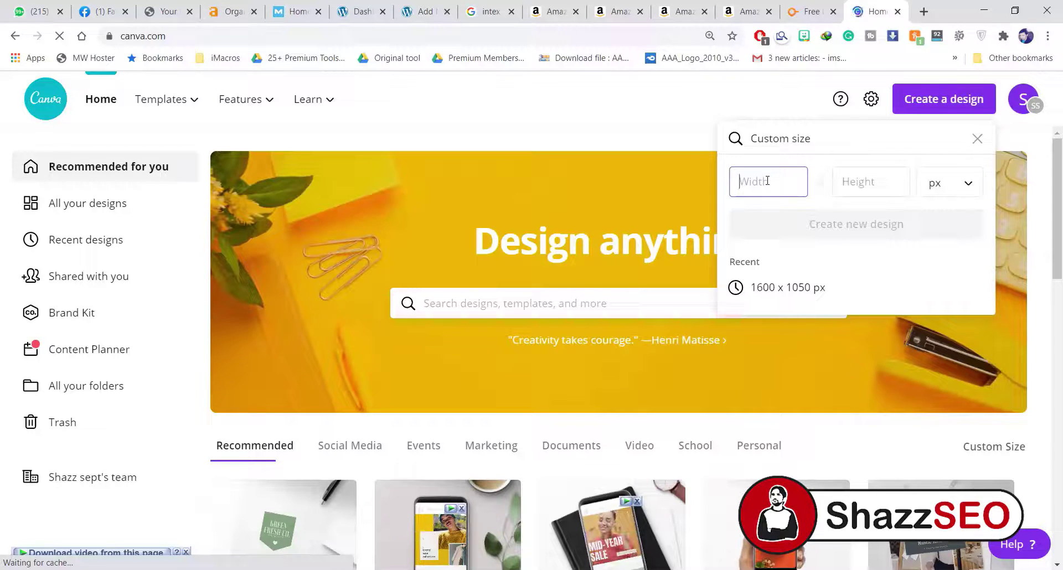
text(600)
click(861, 180)
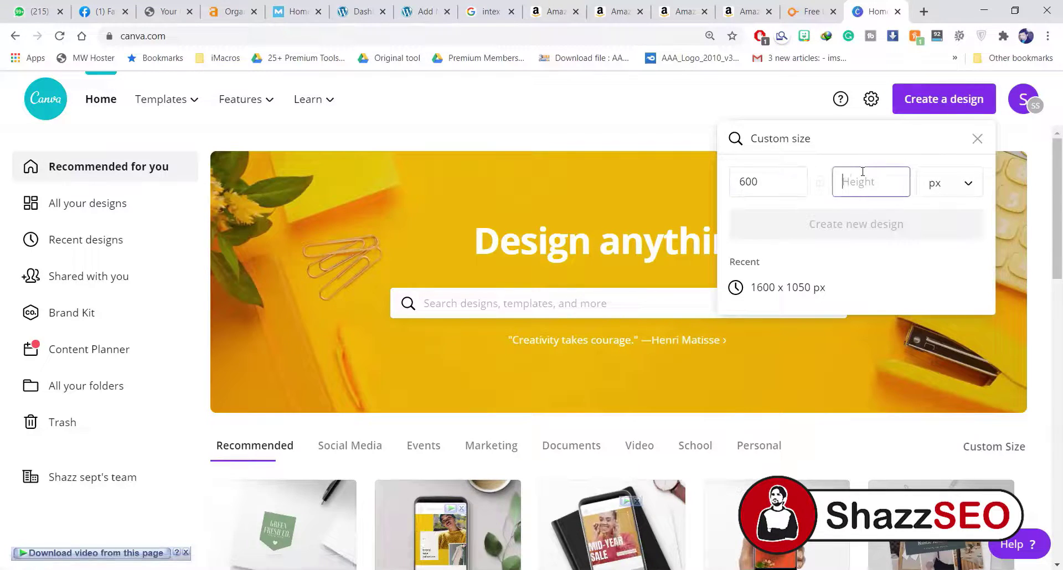
text(600)
click(863, 224)
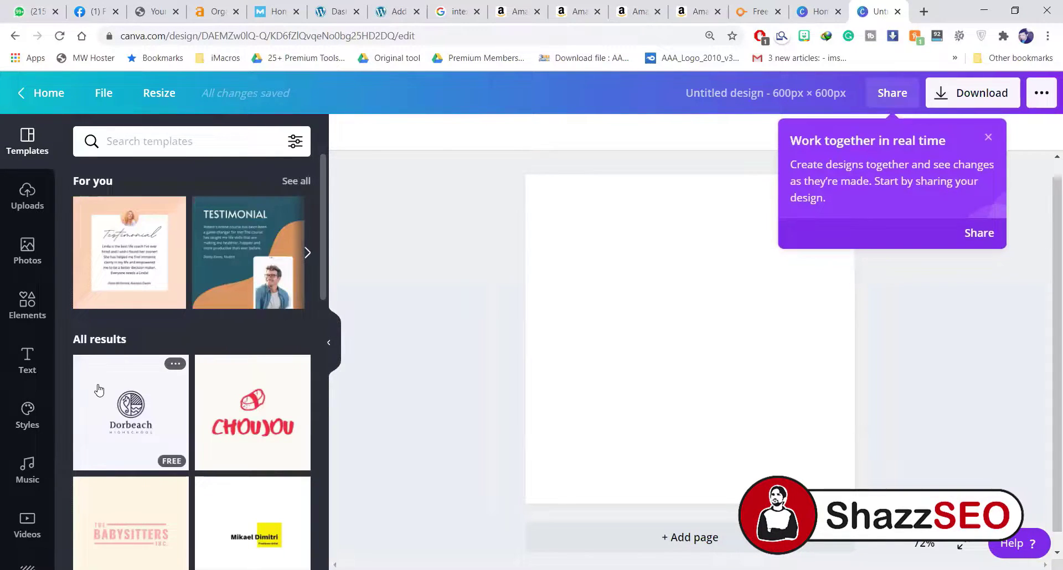
- Apply the freelance artist logo template with the yellow square to the blank design and select its name text
scroll(144, 382, down, 6)
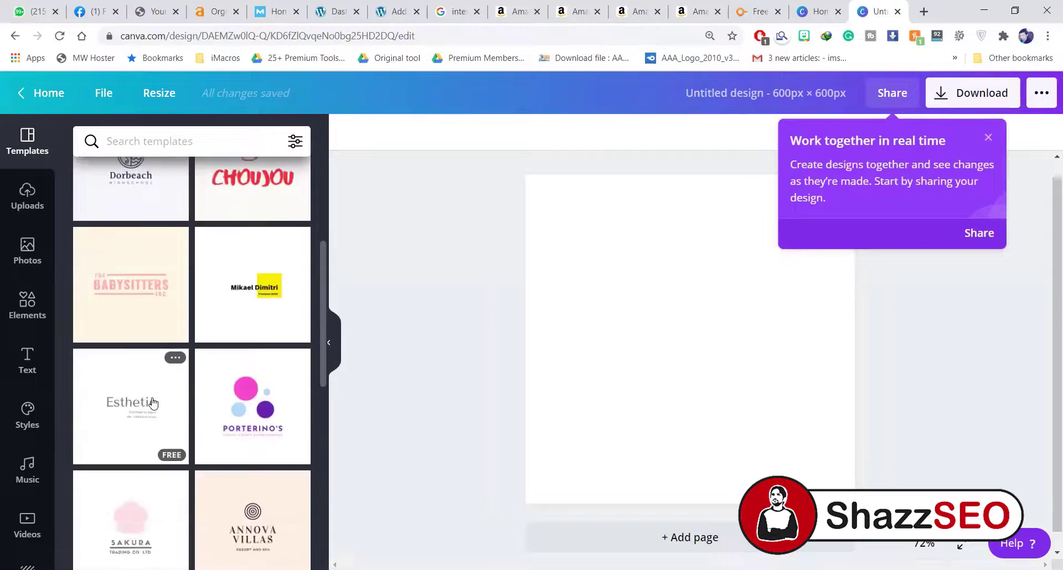
scroll(154, 402, down, 4)
scroll(154, 400, up, 7)
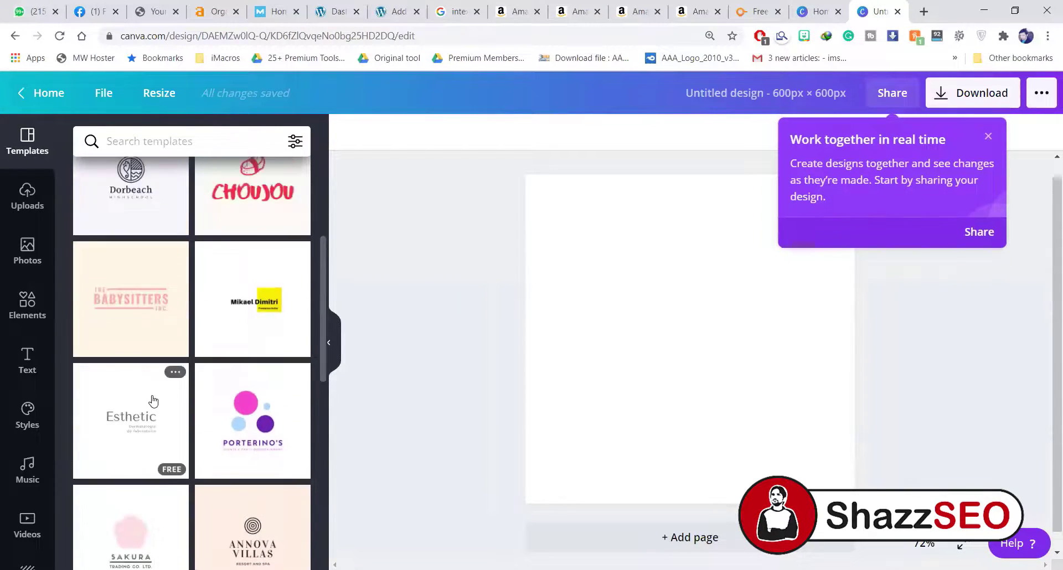
scroll(154, 399, down, 6)
scroll(152, 398, up, 6)
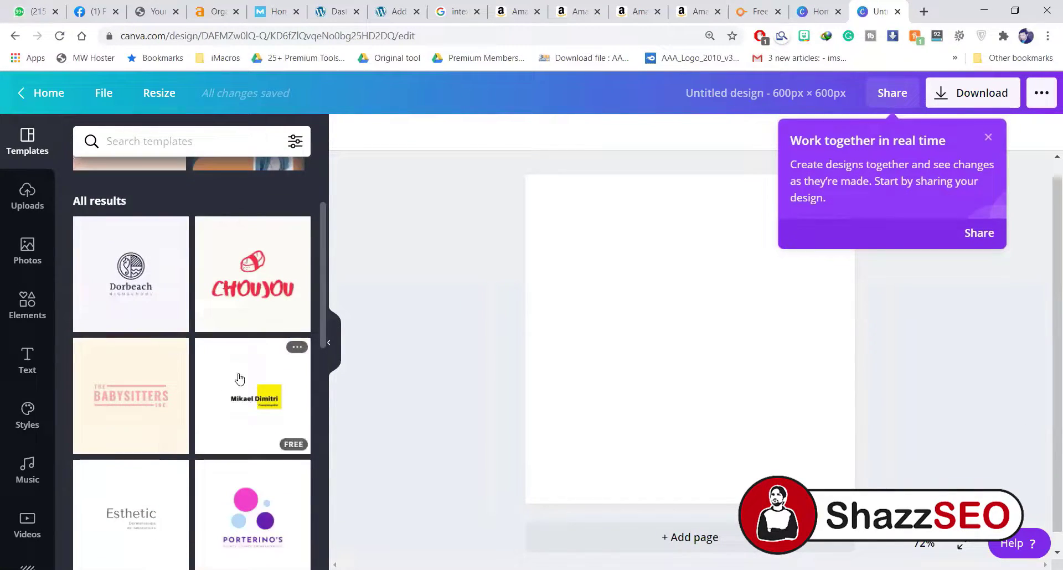
scroll(232, 379, up, 3)
scroll(231, 379, down, 4)
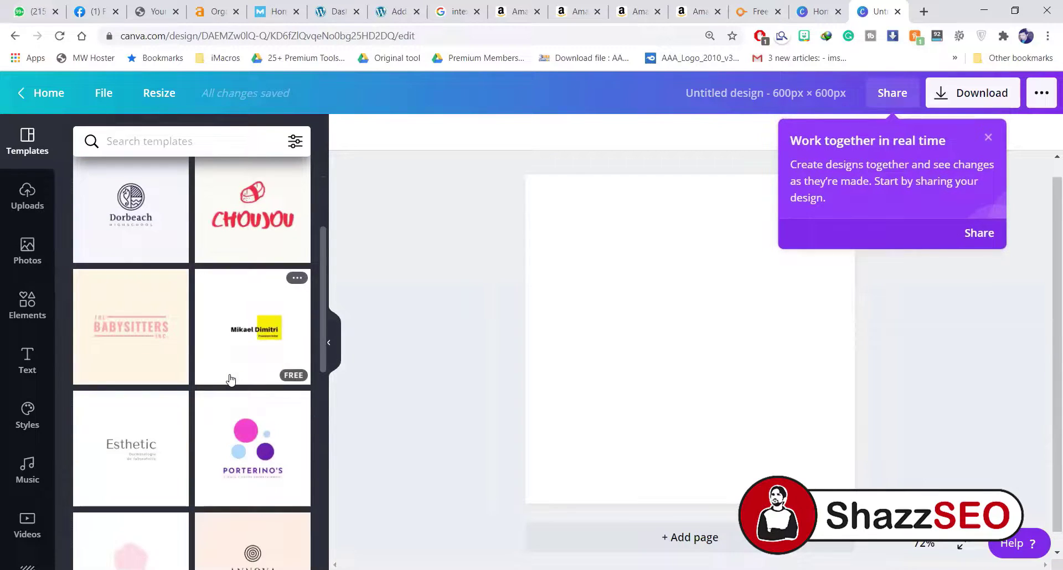
click(242, 330)
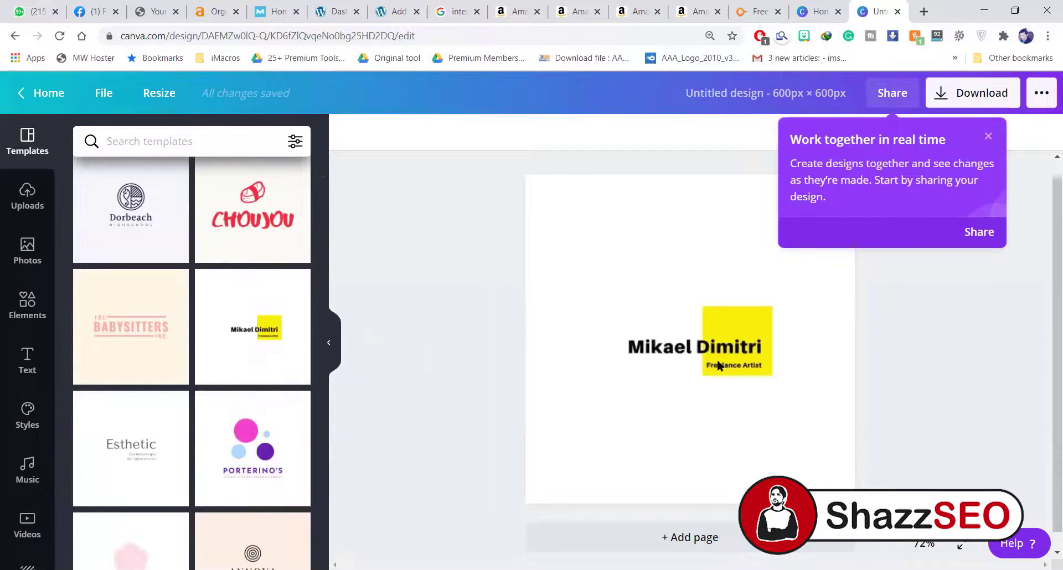
click(694, 350)
click(697, 347)
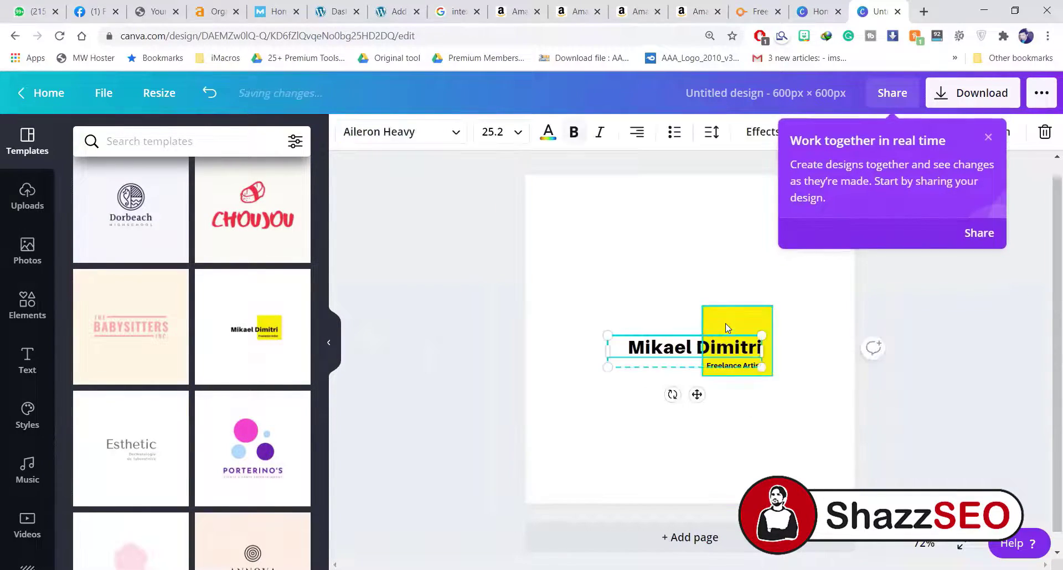
- Browse the templates and replace the logo layout with the travel diaries template showing the woman and beach photos
scroll(206, 386, down, 10)
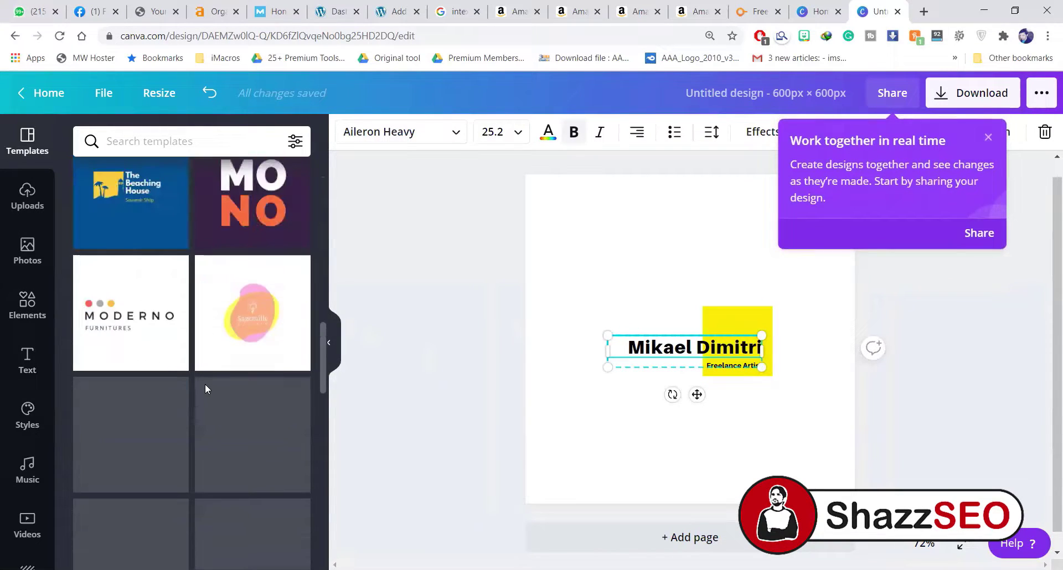
scroll(206, 389, down, 4)
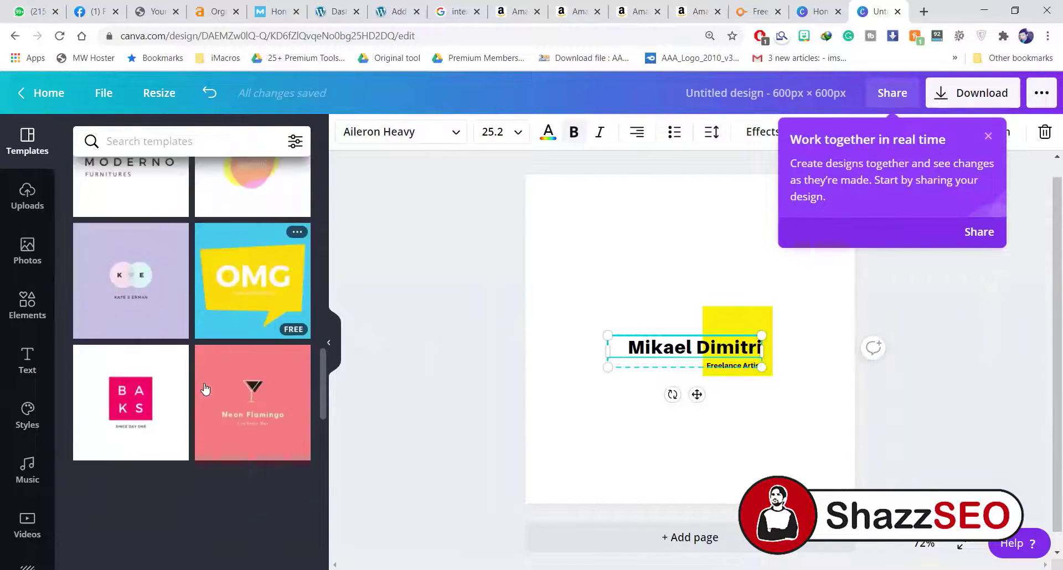
scroll(205, 388, down, 10)
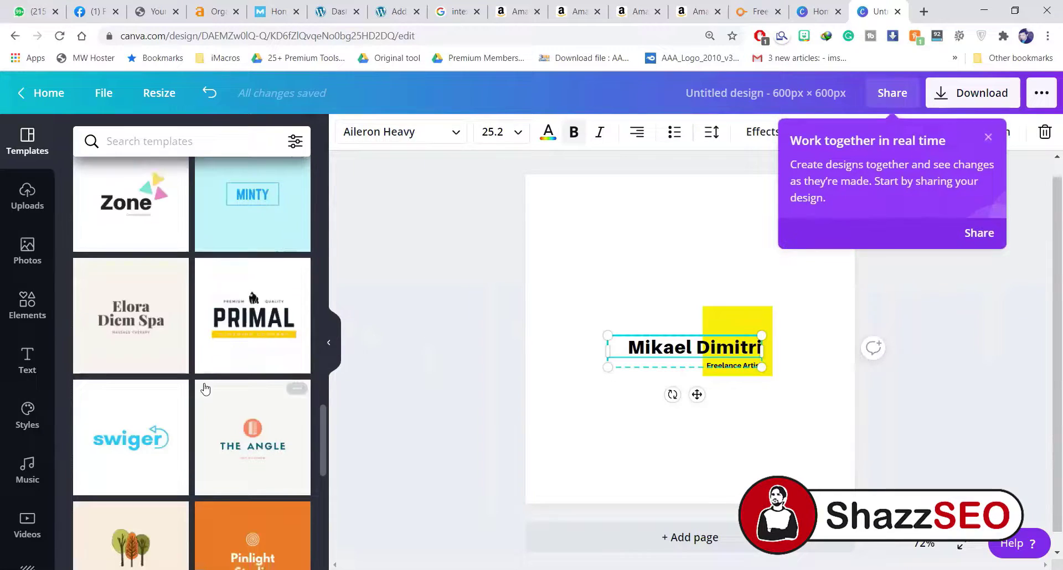
scroll(204, 388, down, 3)
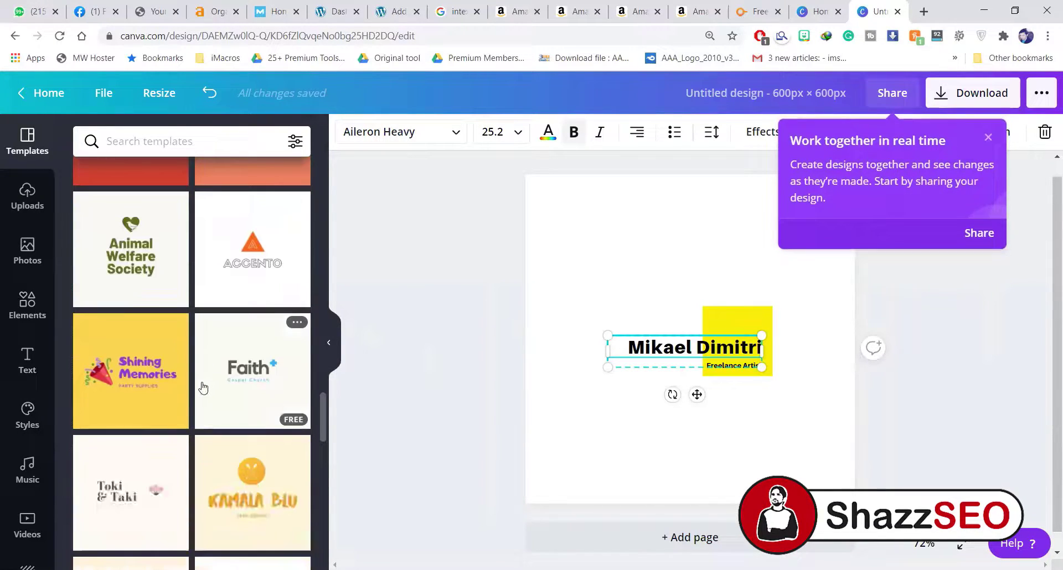
scroll(204, 389, down, 10)
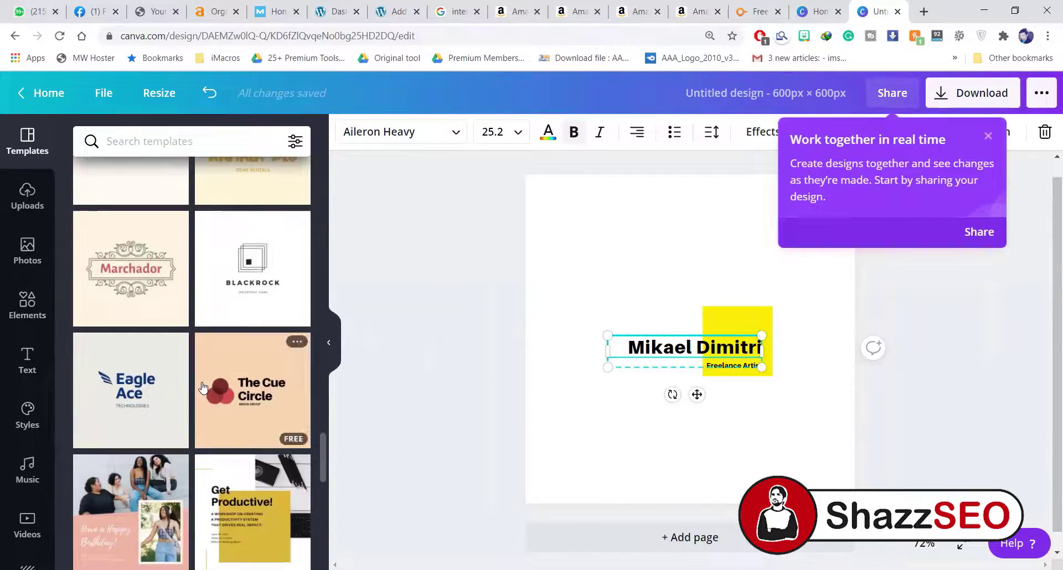
scroll(203, 388, down, 4)
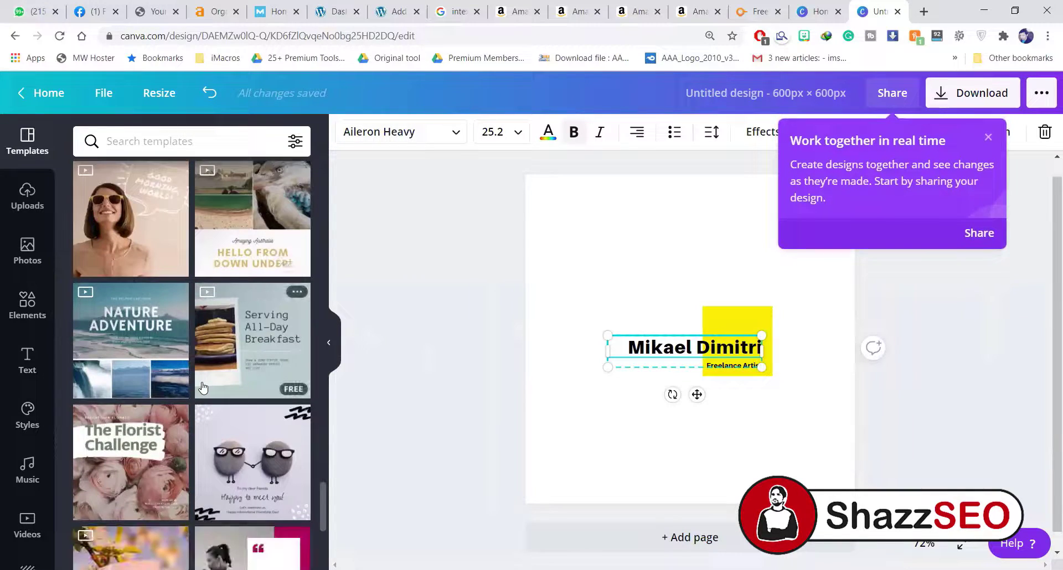
scroll(204, 387, down, 12)
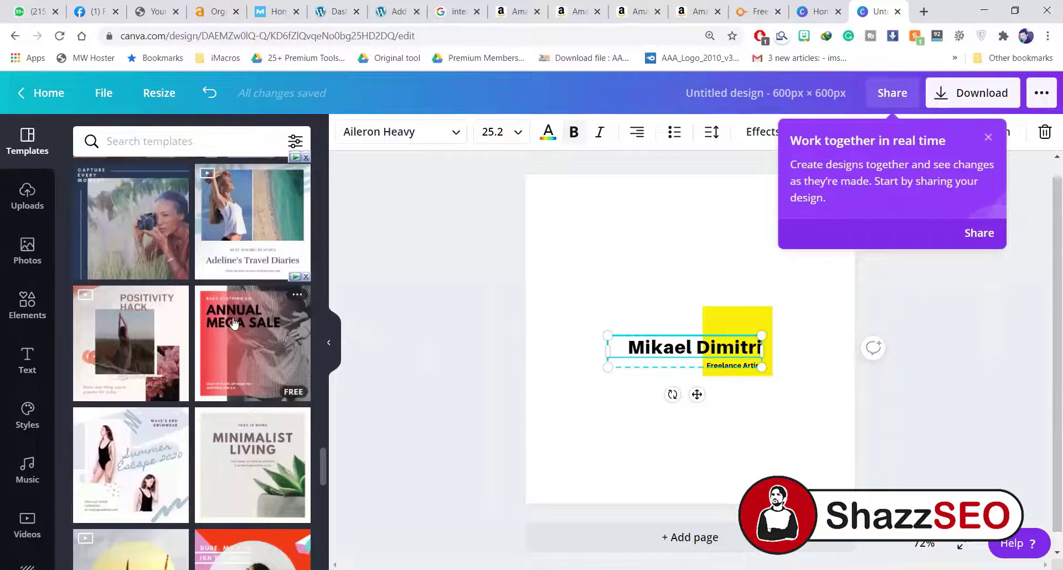
click(235, 230)
scroll(107, 377, up, 4)
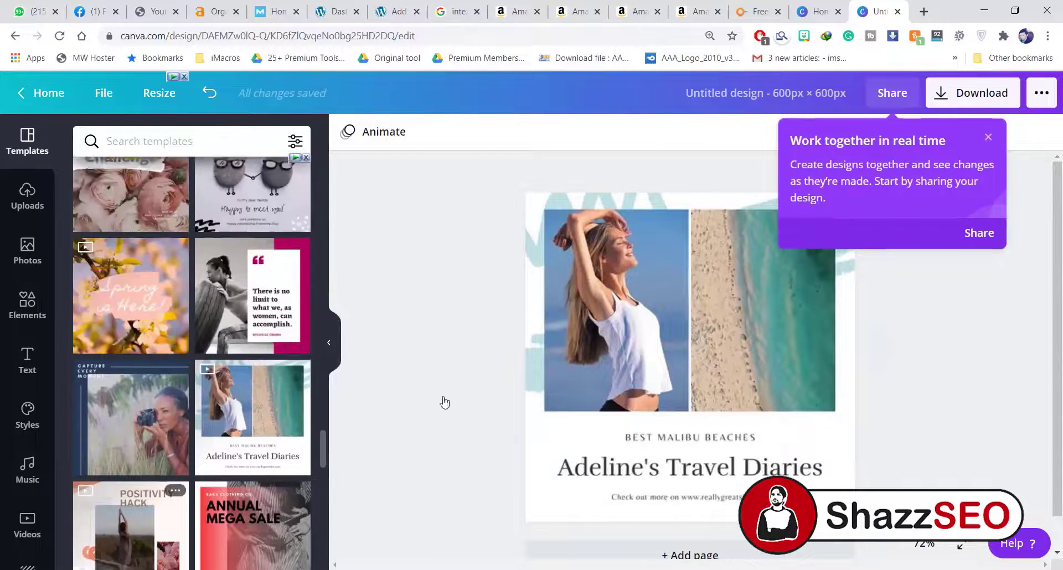
- Replace the template's main heading with the post title "Intex air mattress bulge - Things Everyone Should Do" copied from the WordPress post
click(678, 467)
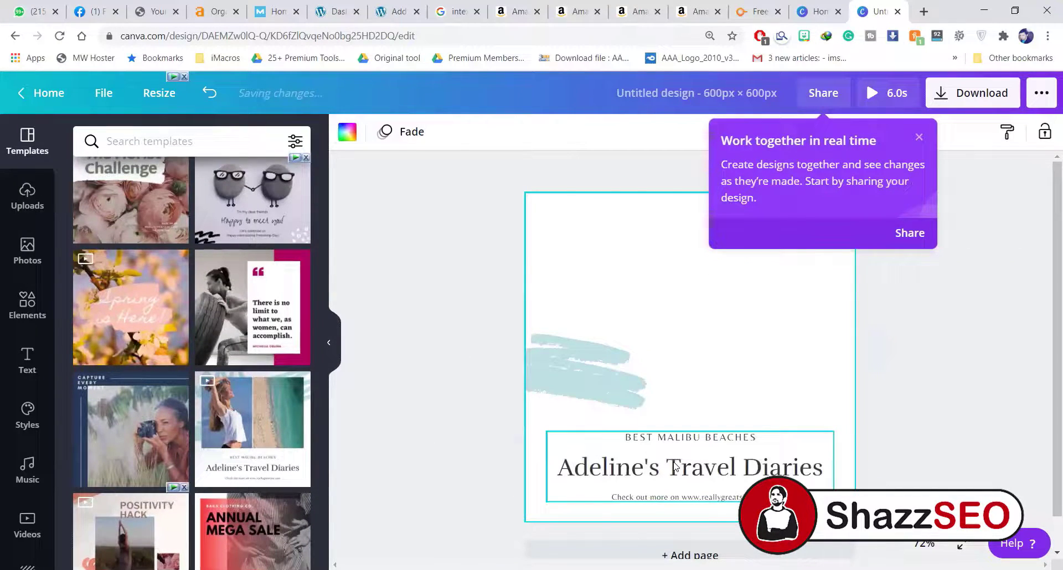
click(675, 467)
double_click(674, 466)
click(392, 11)
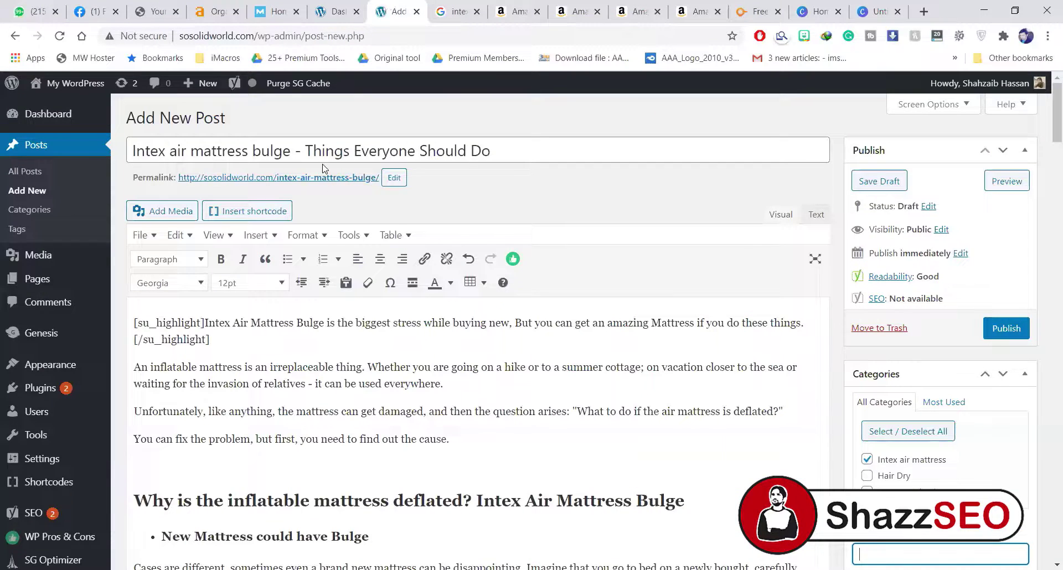
triple_click(309, 149)
key(ctrl+c)
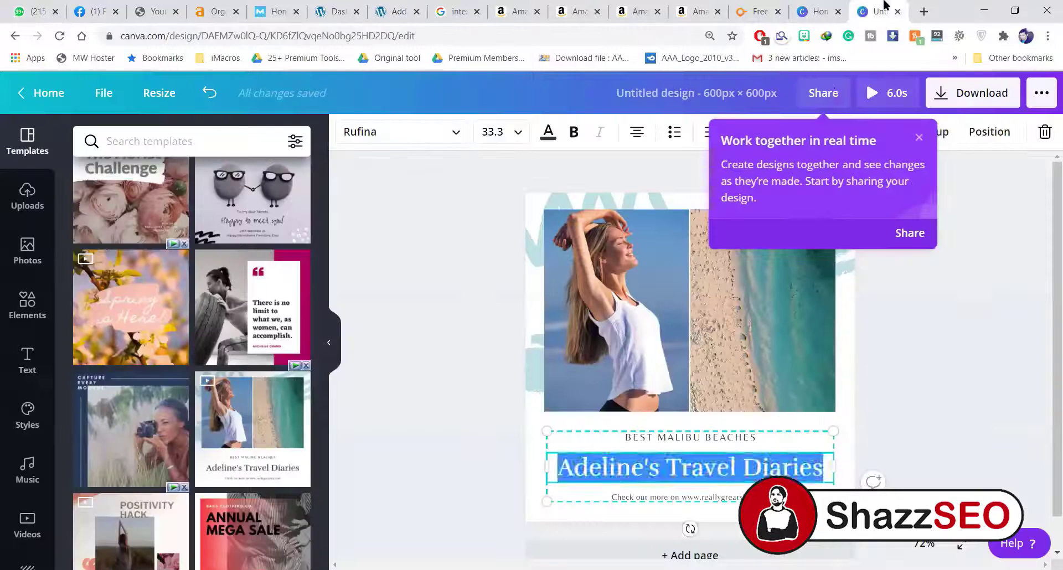
click(880, 11)
key(ctrl+v)
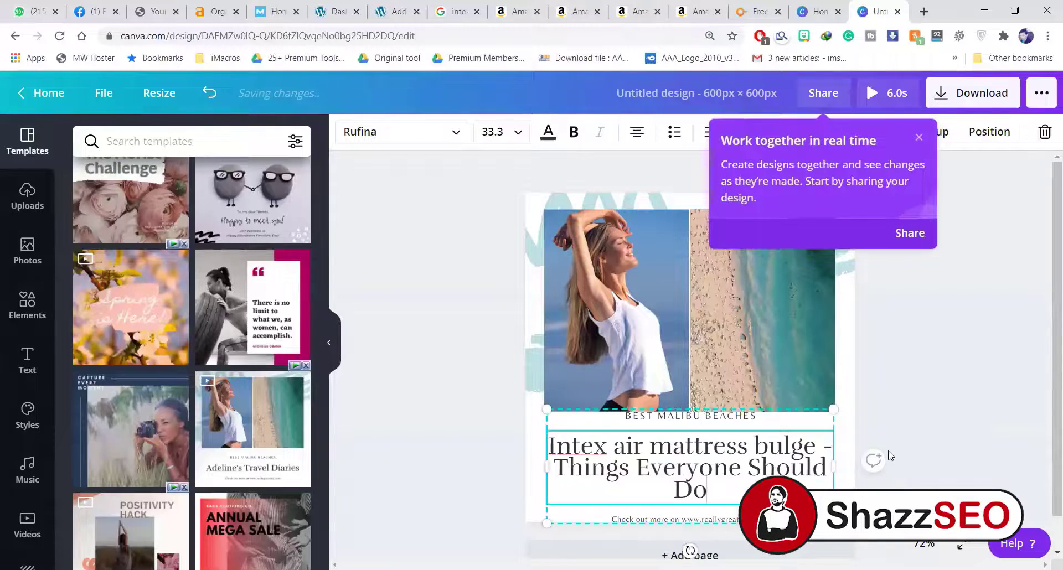
click(668, 418)
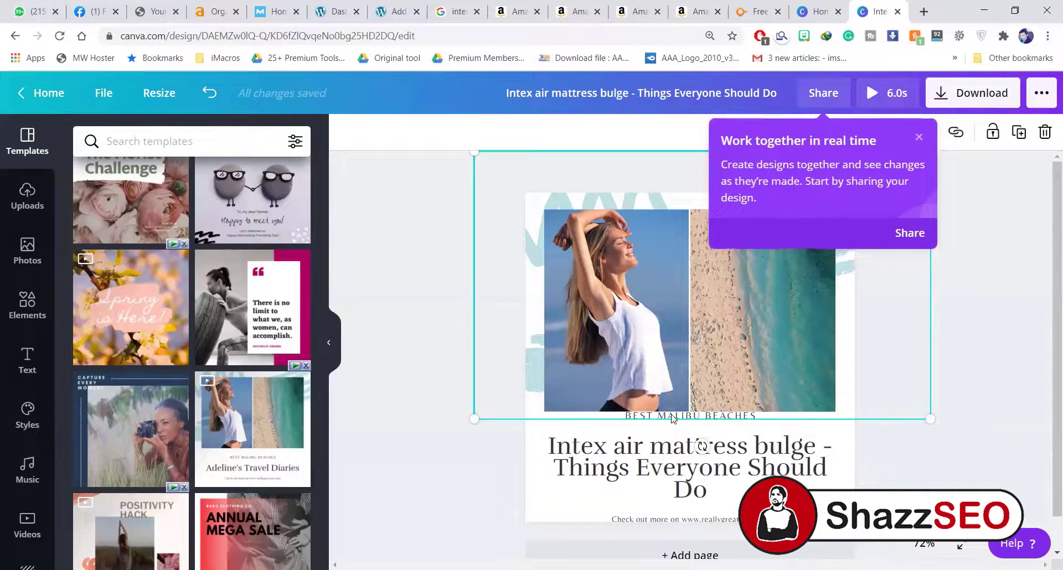
click(1004, 405)
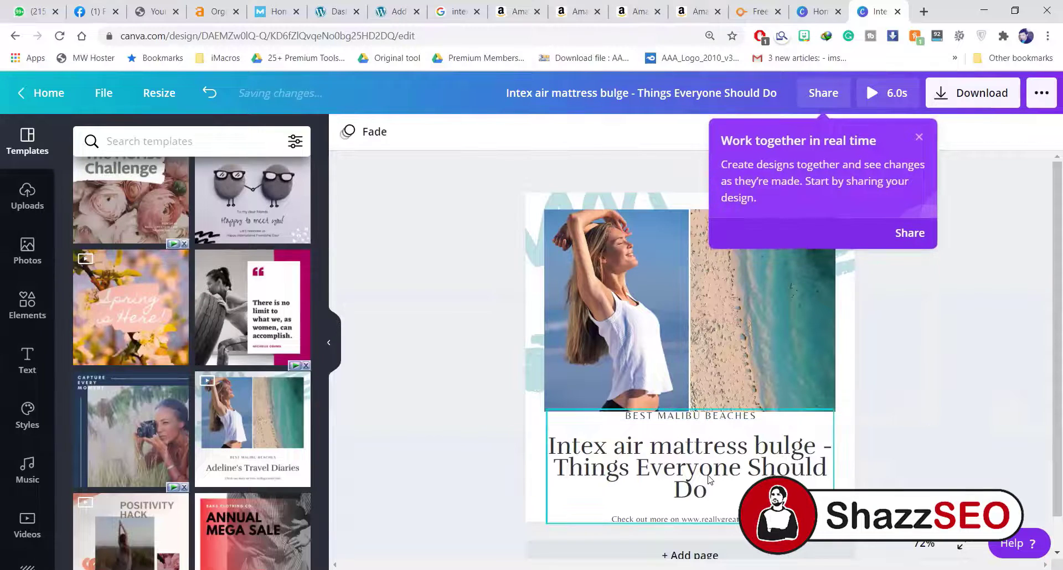
double_click(686, 518)
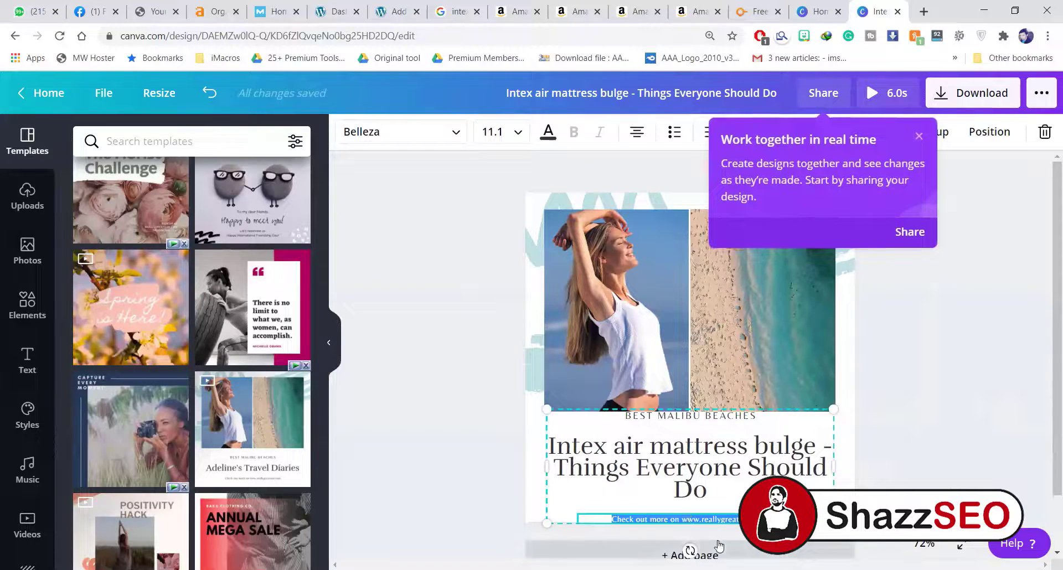
text(s)
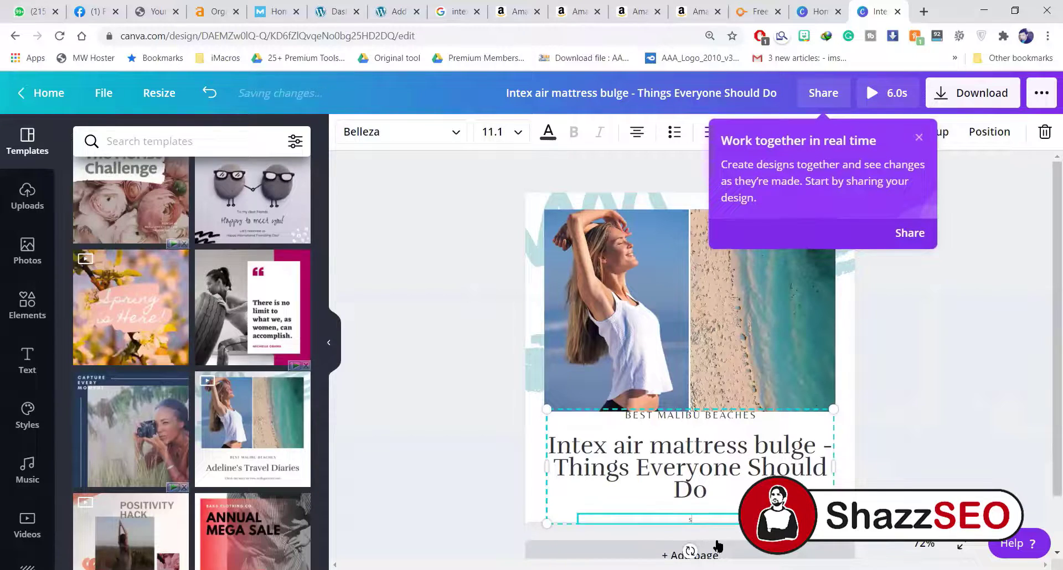
text(ww.)
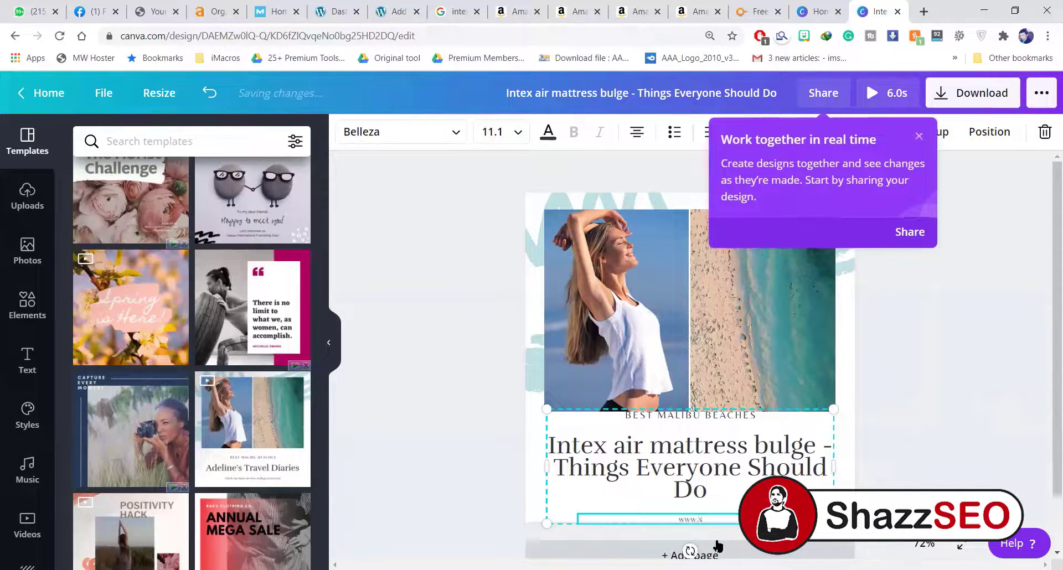
text(sosolid)
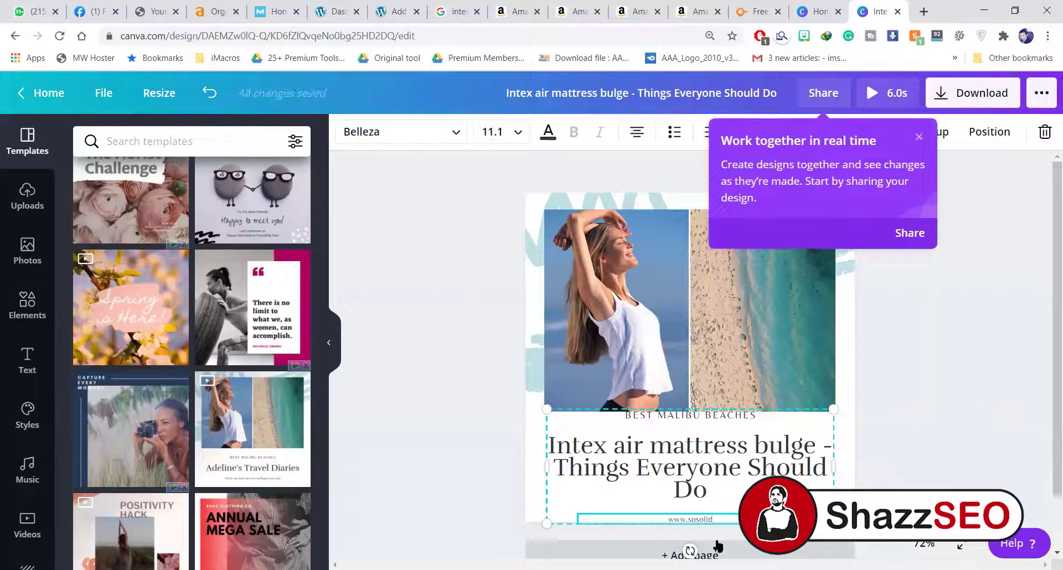
text(world)
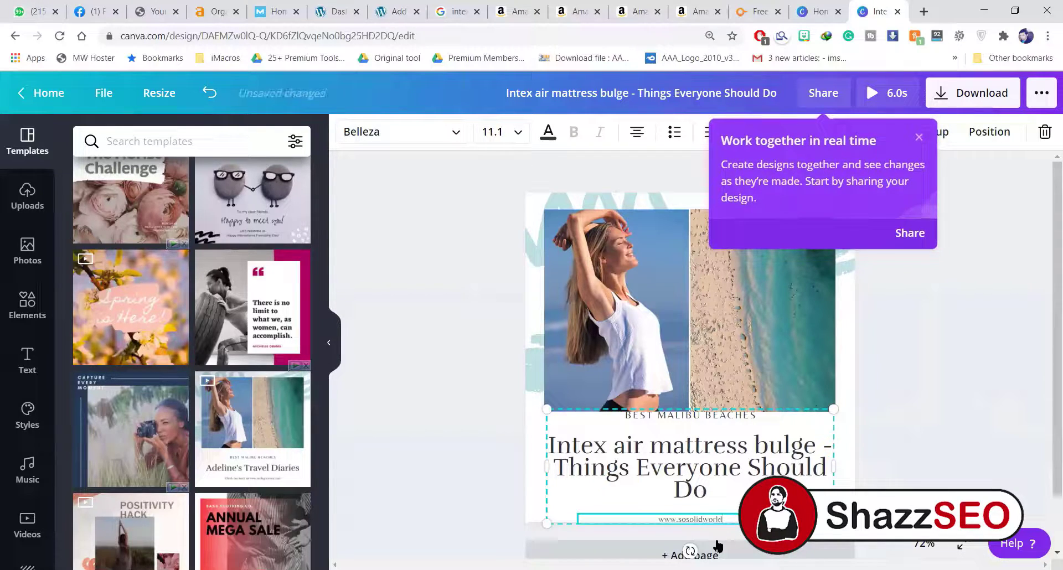
text(.com)
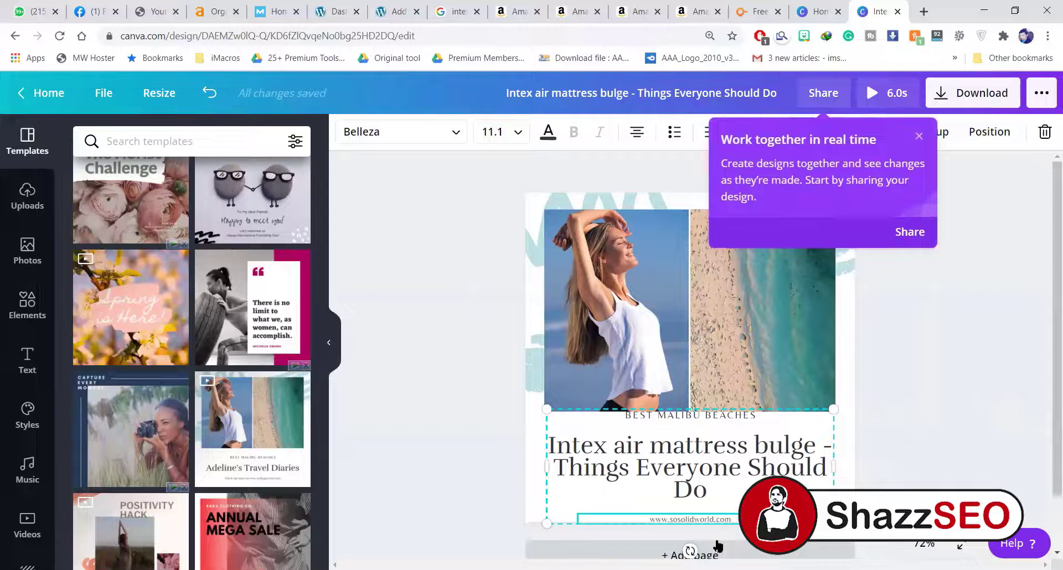
click(866, 418)
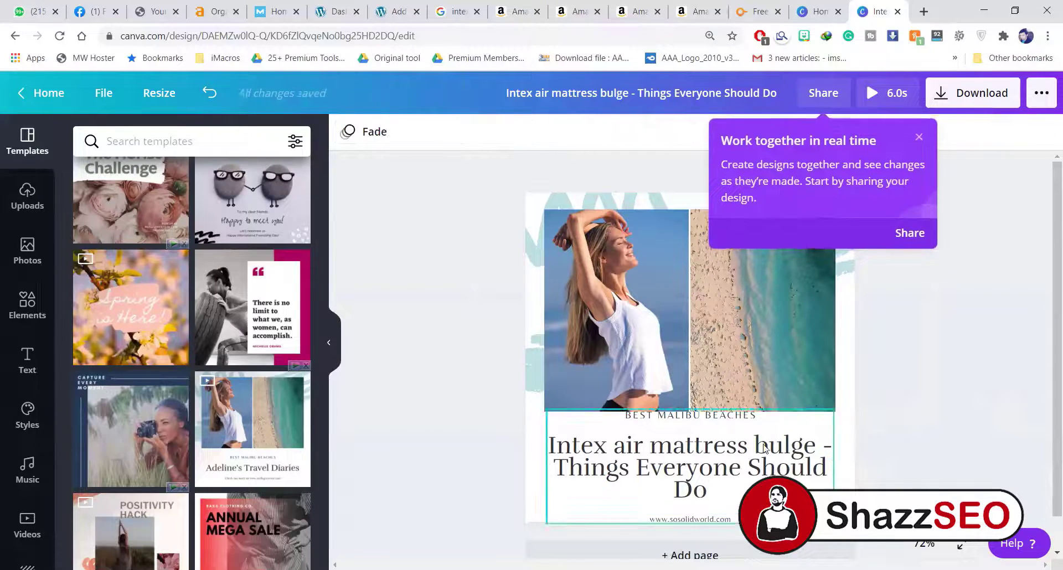
- Dismiss the real-time collaboration popup and ungroup the template's three text lines
click(708, 451)
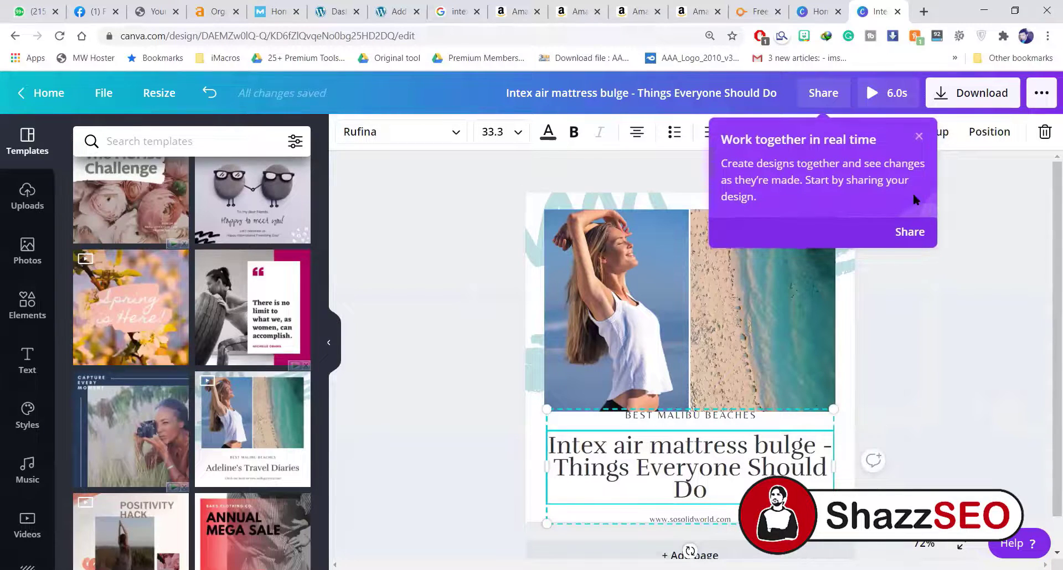
click(918, 138)
click(927, 131)
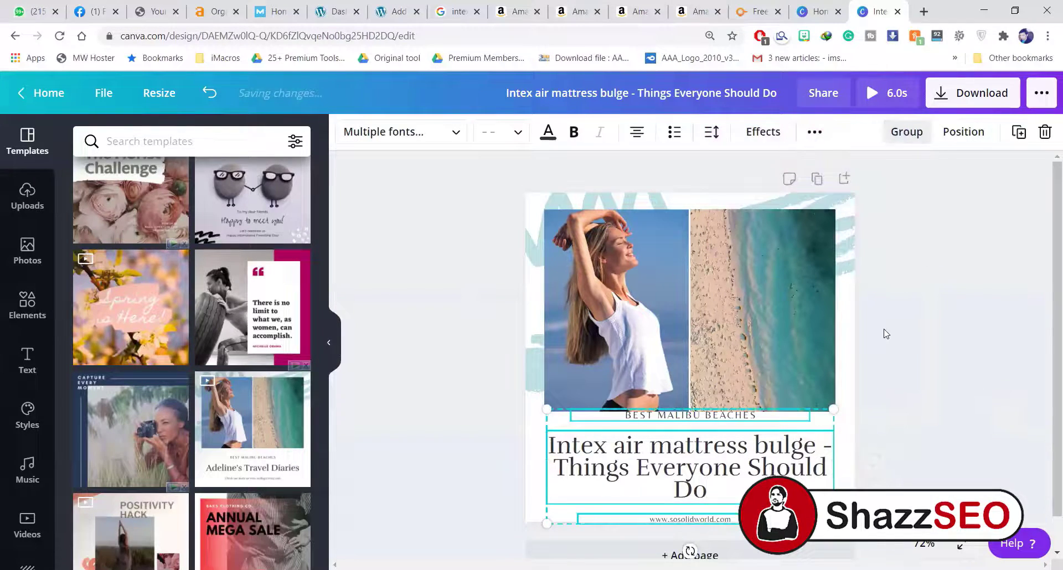
click(882, 378)
- Shrink the heading to font size 30.3 and widen its text box so that it wraps onto two lines
drag(696, 468, 692, 469)
drag(827, 471, 837, 472)
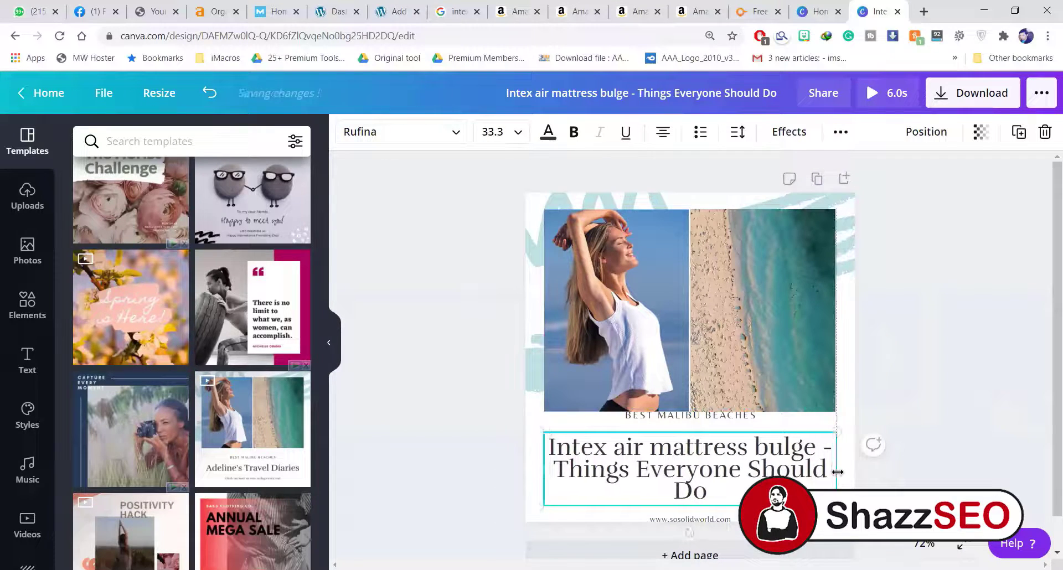
click(868, 423)
click(831, 436)
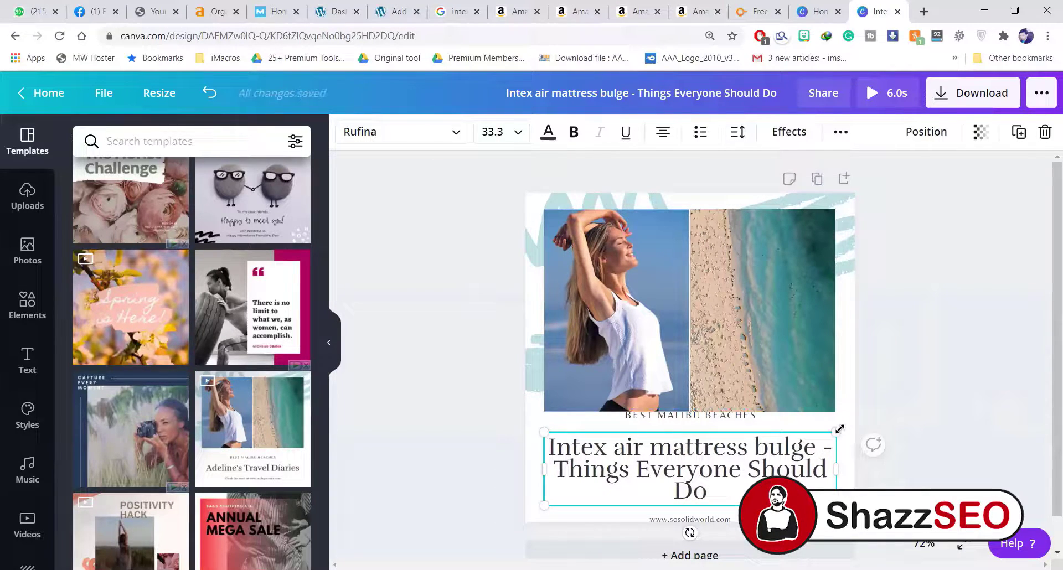
drag(835, 434, 841, 469)
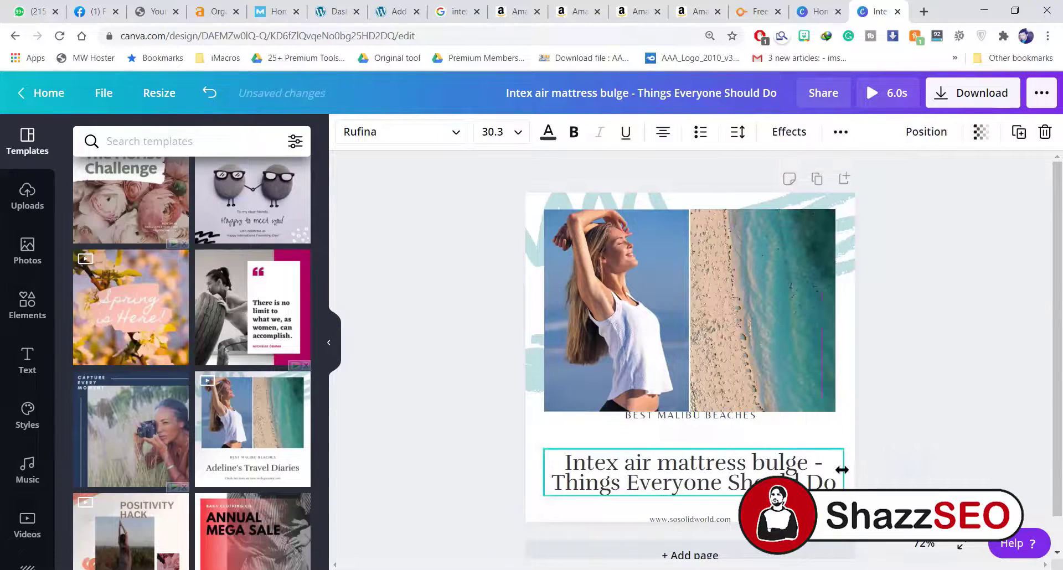
click(871, 459)
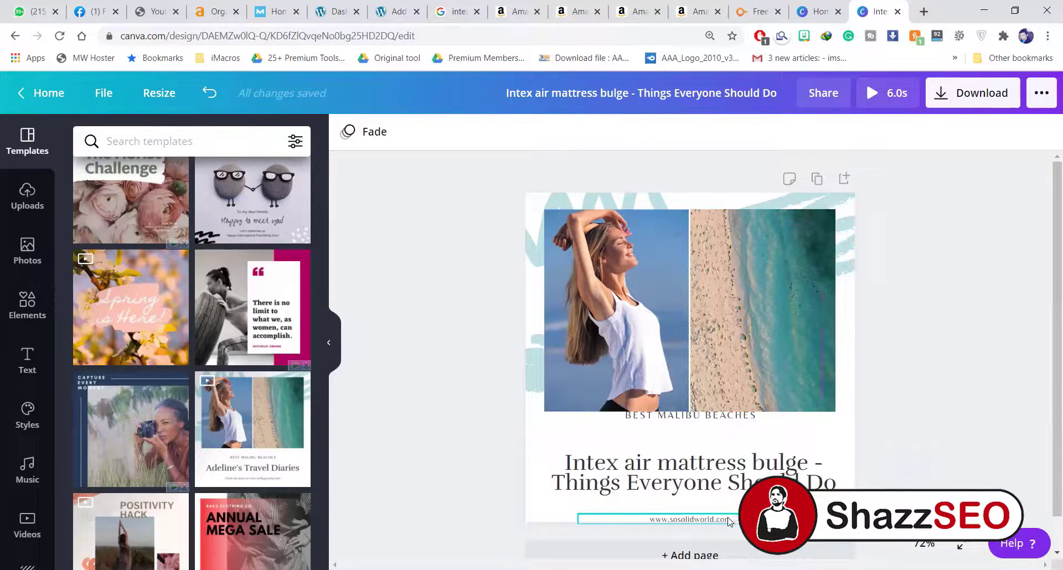
- Move the website line up closer to the heading and shift the photo pair slightly upward
drag(733, 520, 726, 510)
click(764, 440)
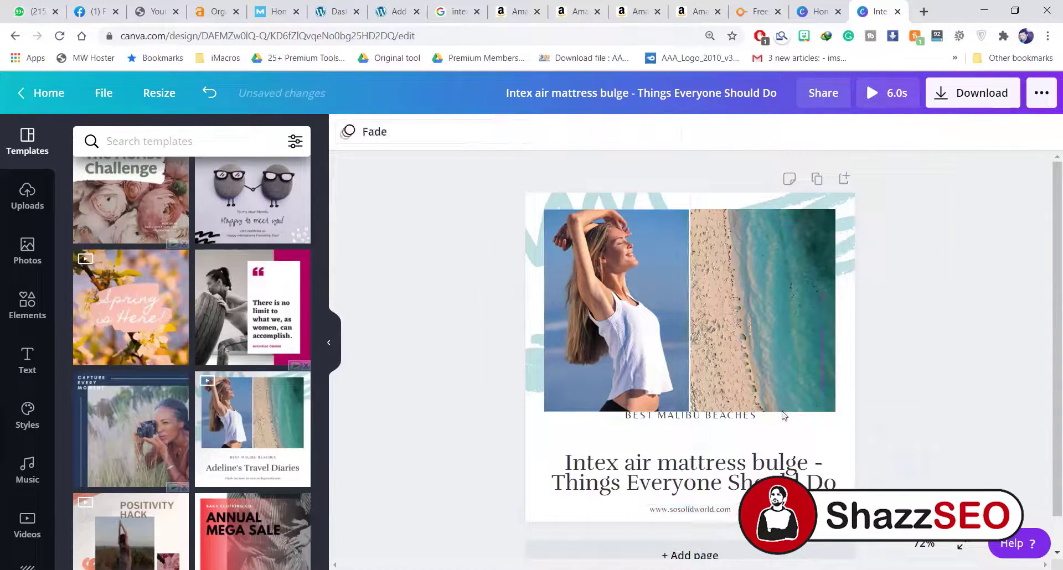
click(736, 419)
drag(742, 418, 746, 408)
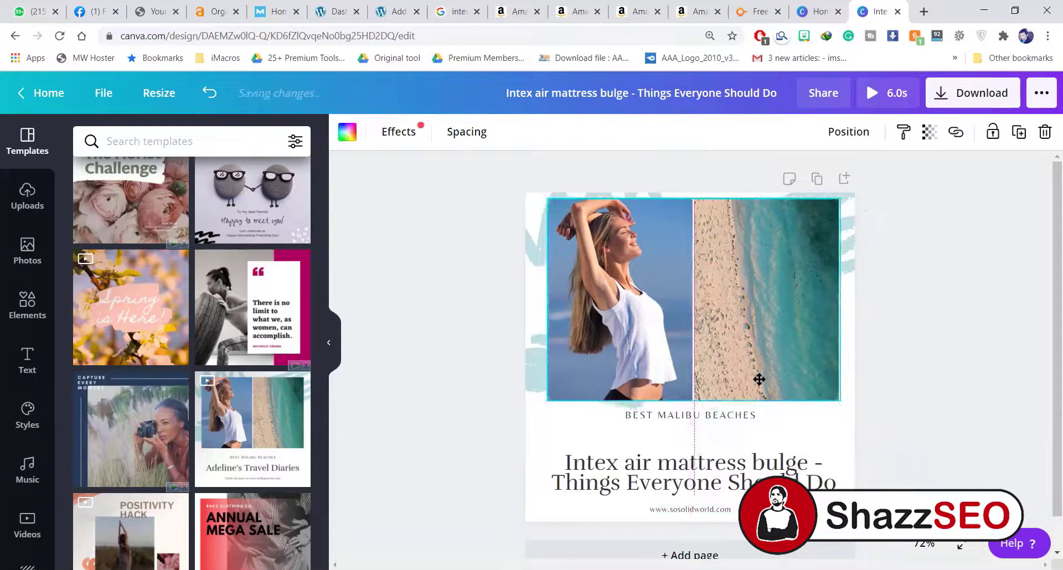
- Move the small caption line down towards the heading and change its text to "BEST AIR MATTRESS"
click(731, 418)
click(733, 418)
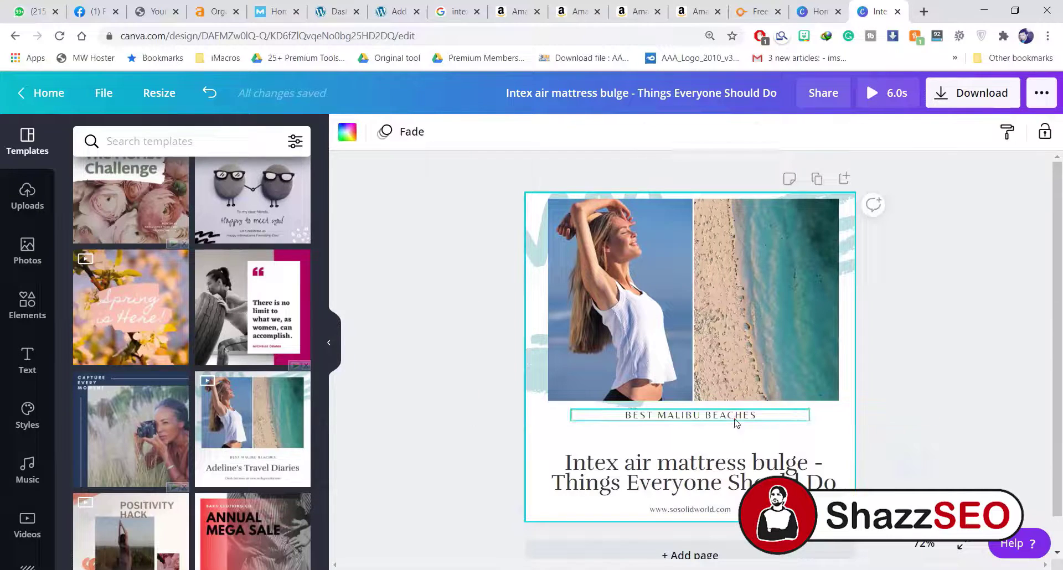
drag(735, 424, 731, 439)
triple_click(730, 436)
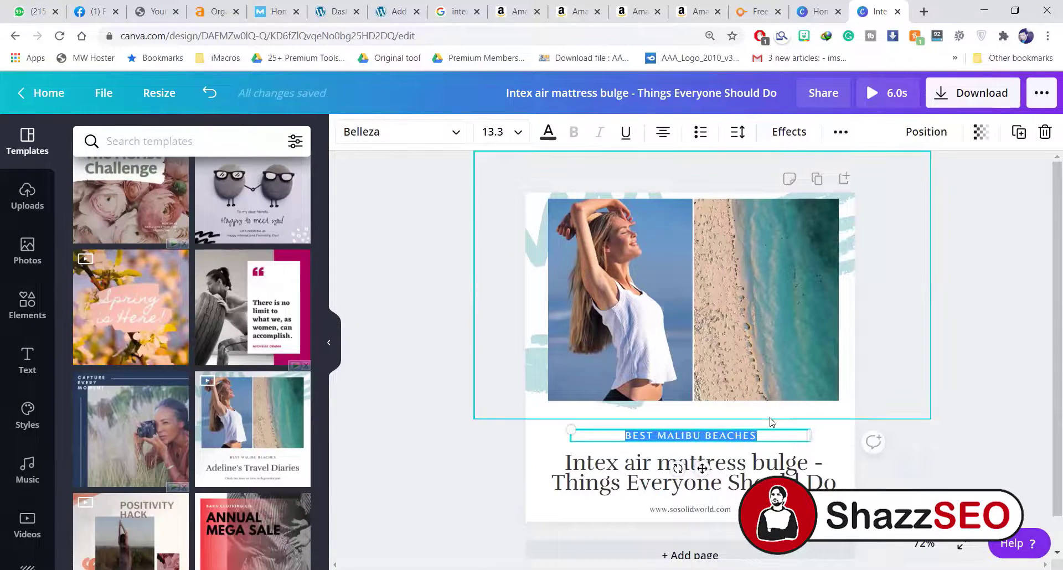
text(BEST AIR MAT)
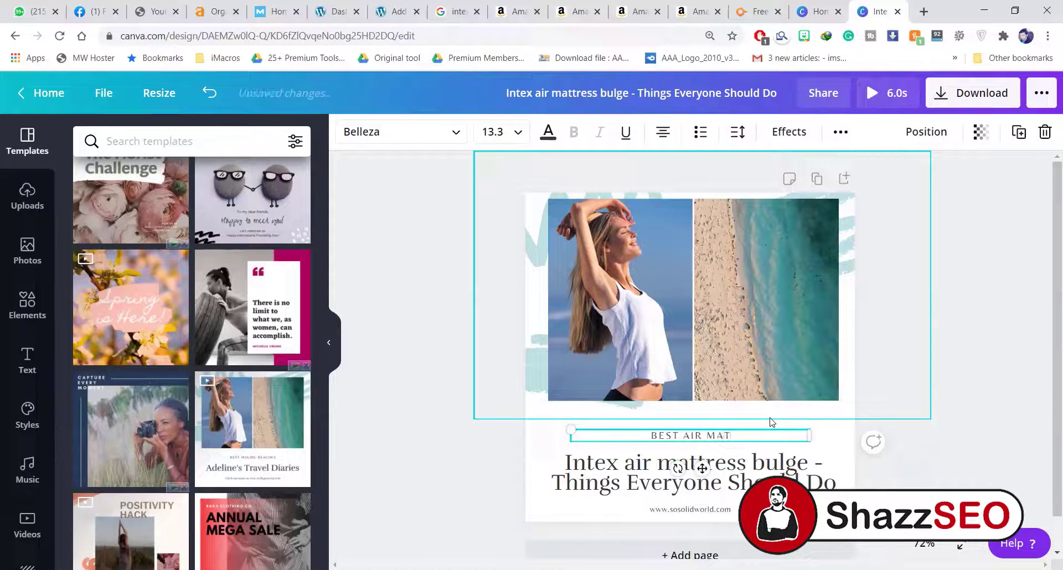
text(TRESS)
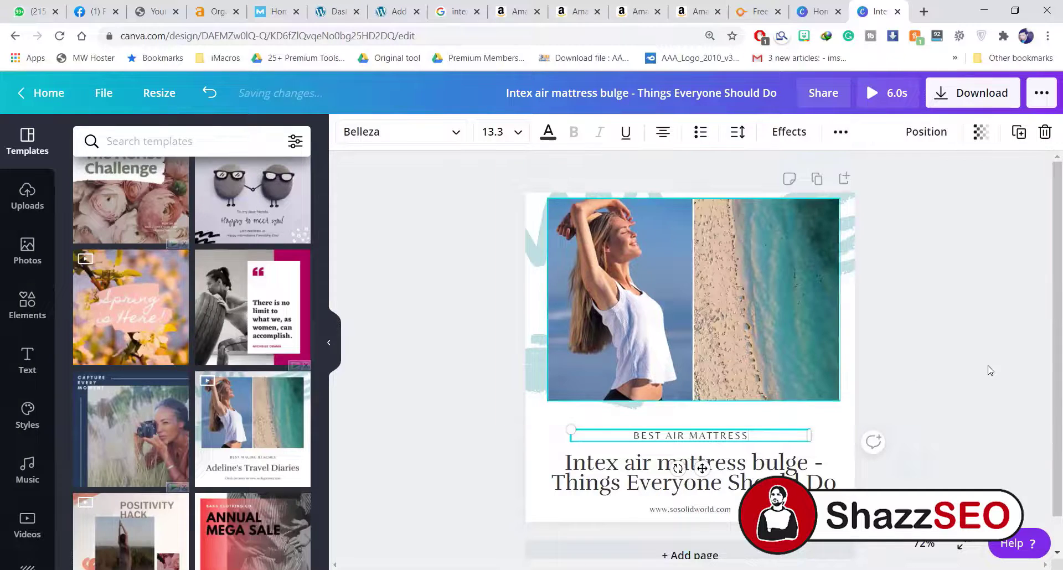
- Shift the photo pair slightly down so that it sits just above the small caption
click(722, 294)
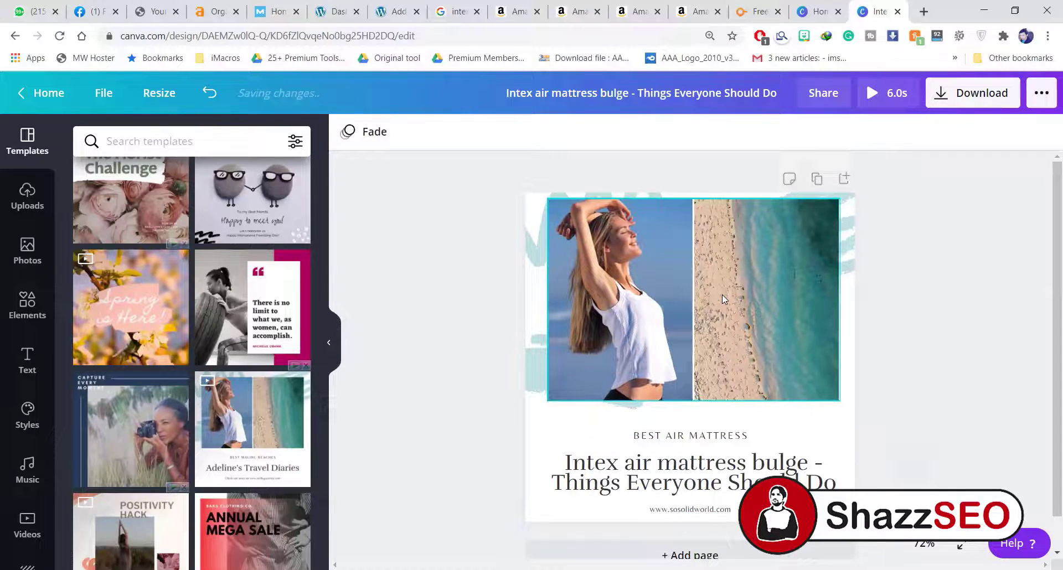
drag(721, 294, 724, 303)
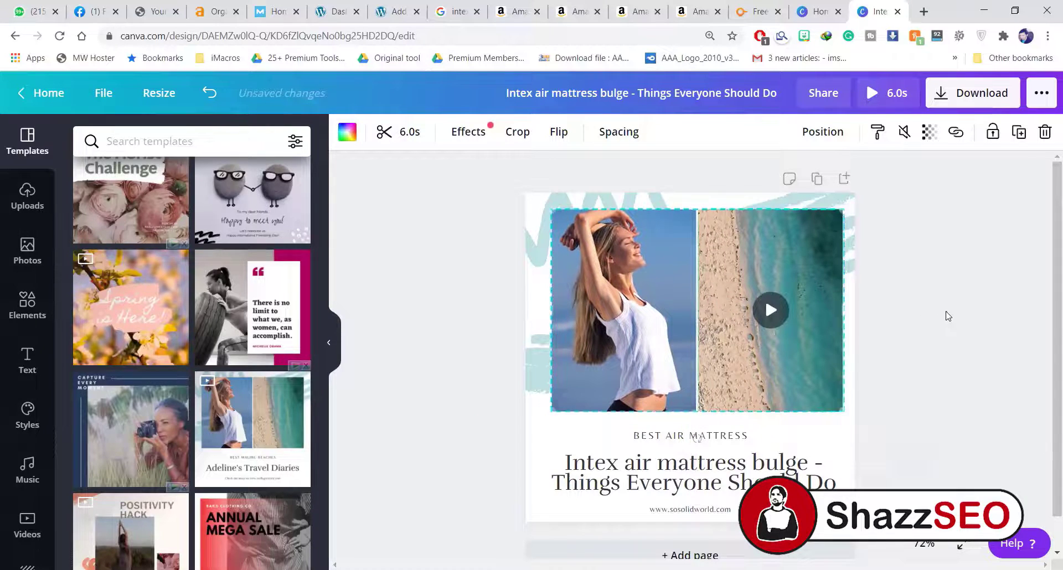
- Search the stock photos for "air mattress"
click(947, 314)
click(29, 251)
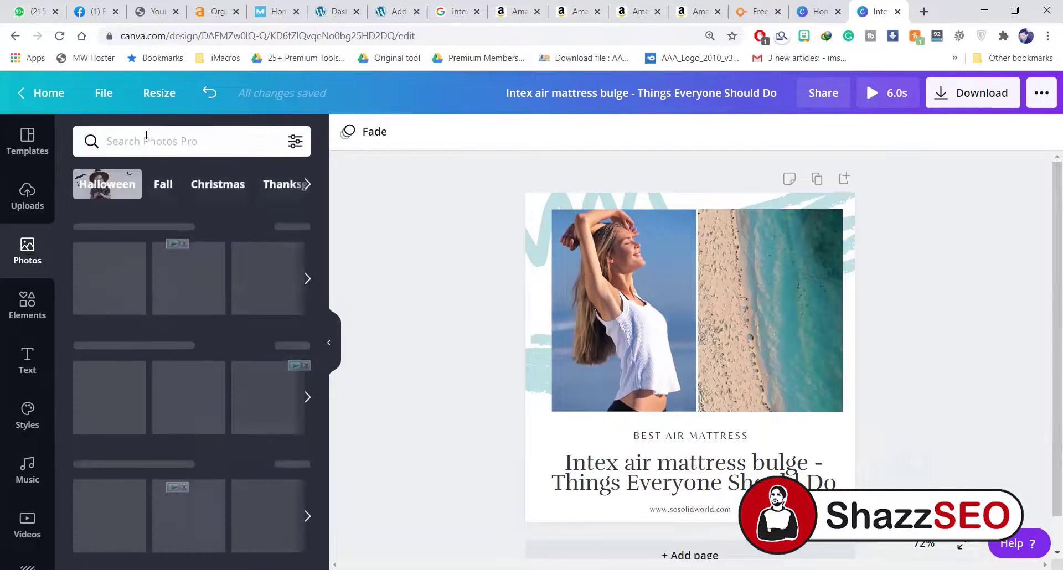
click(147, 142)
text(air)
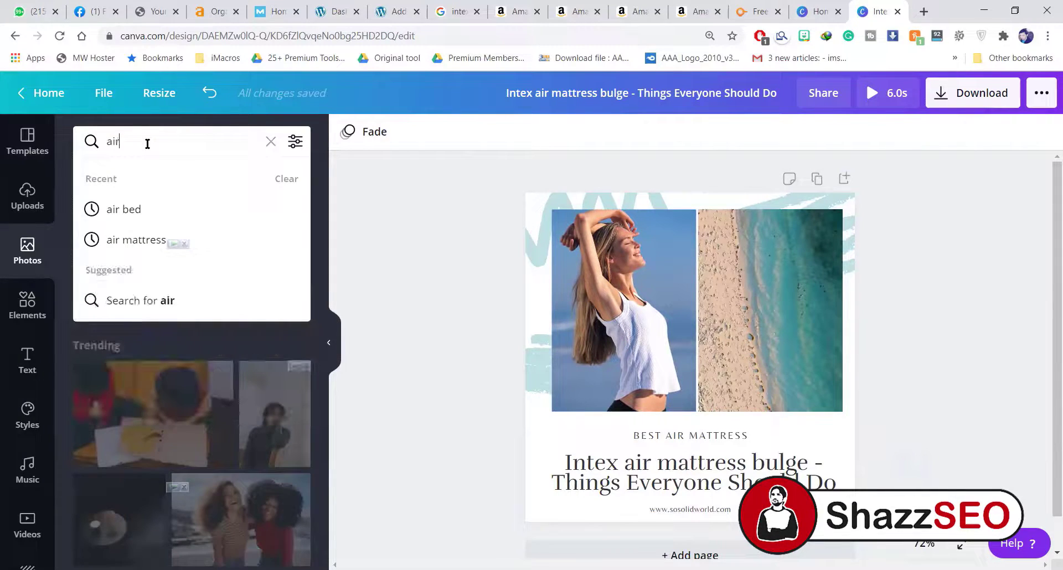
click(120, 239)
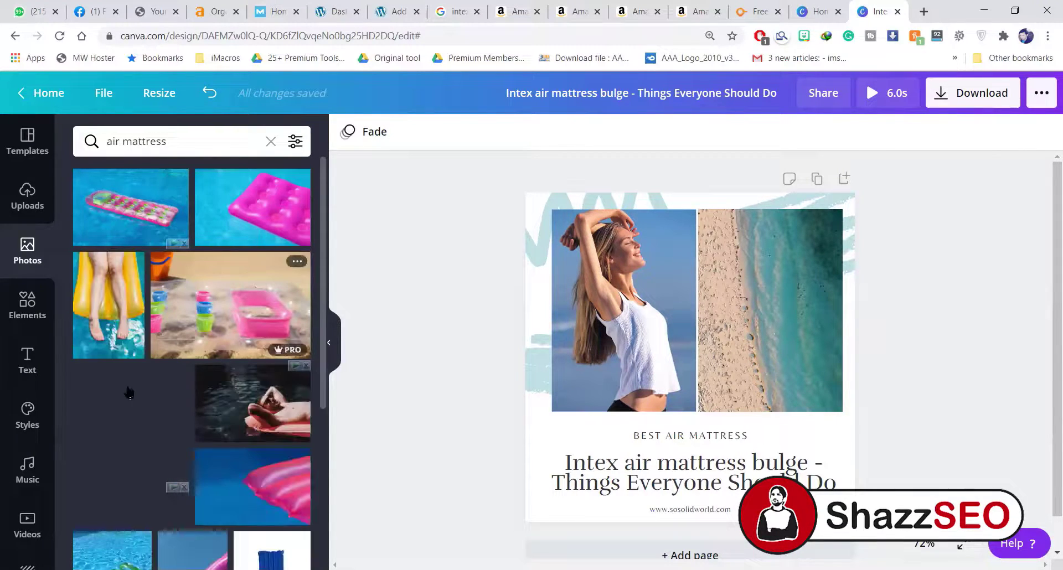
- Fill the left photo frame with the picture of a pink air mattress beside a pool with deck chairs
scroll(183, 365, down, 5)
scroll(183, 363, down, 10)
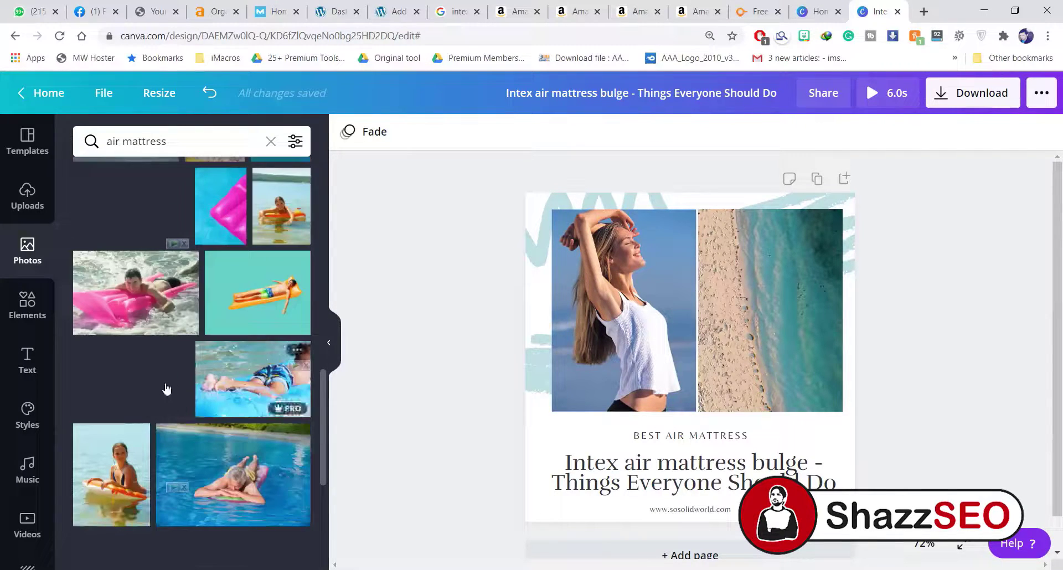
scroll(172, 385, down, 5)
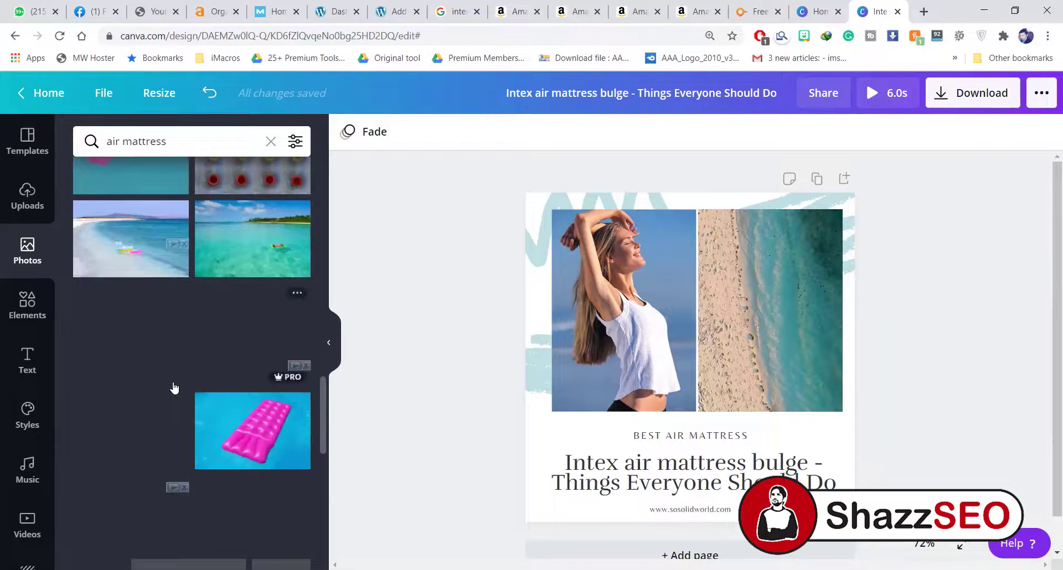
scroll(172, 388, down, 5)
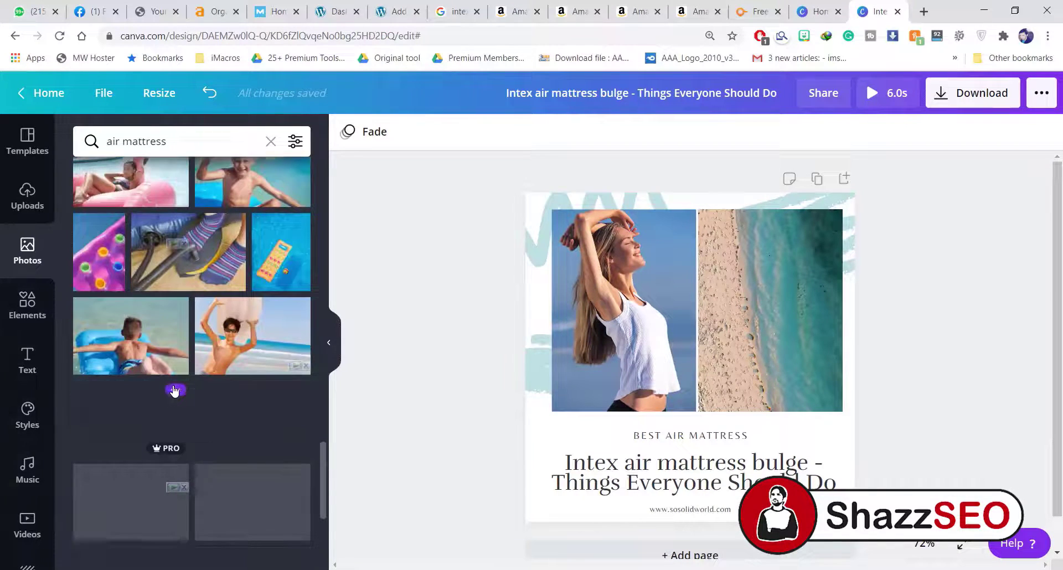
scroll(171, 392, down, 5)
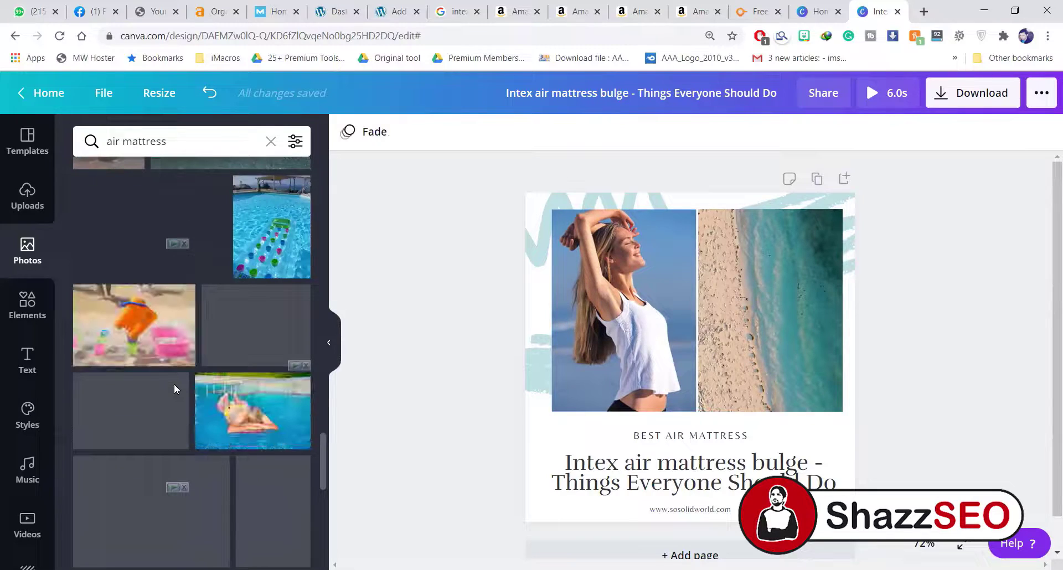
scroll(173, 386, down, 3)
scroll(174, 387, down, 5)
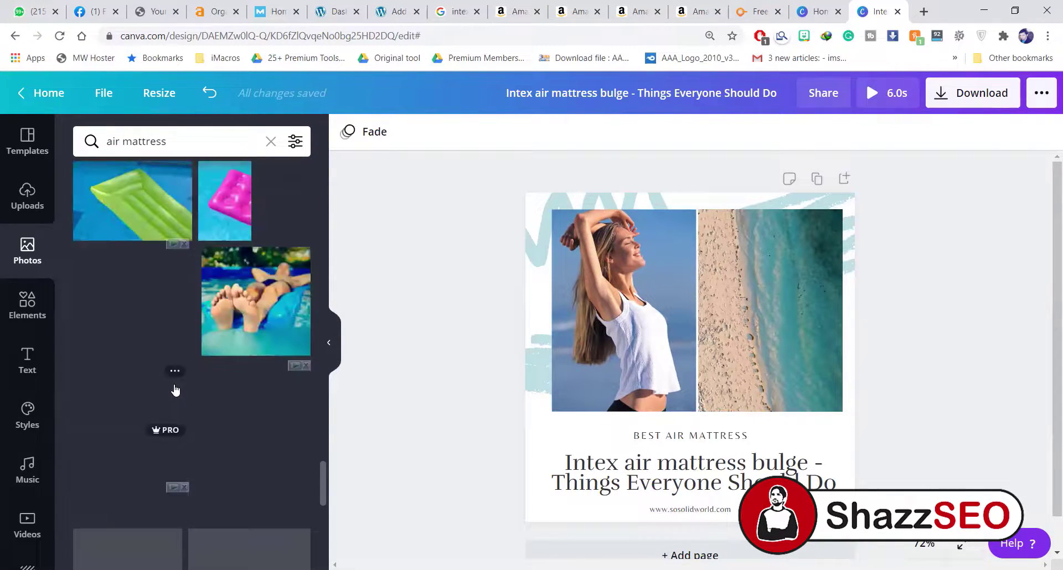
scroll(166, 421, down, 1)
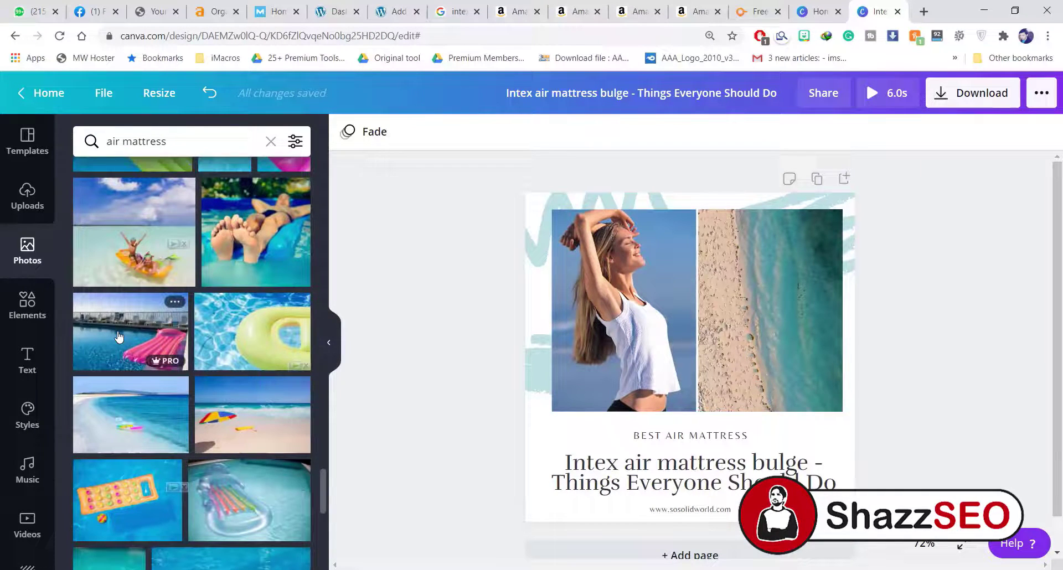
drag(119, 335, 295, 331)
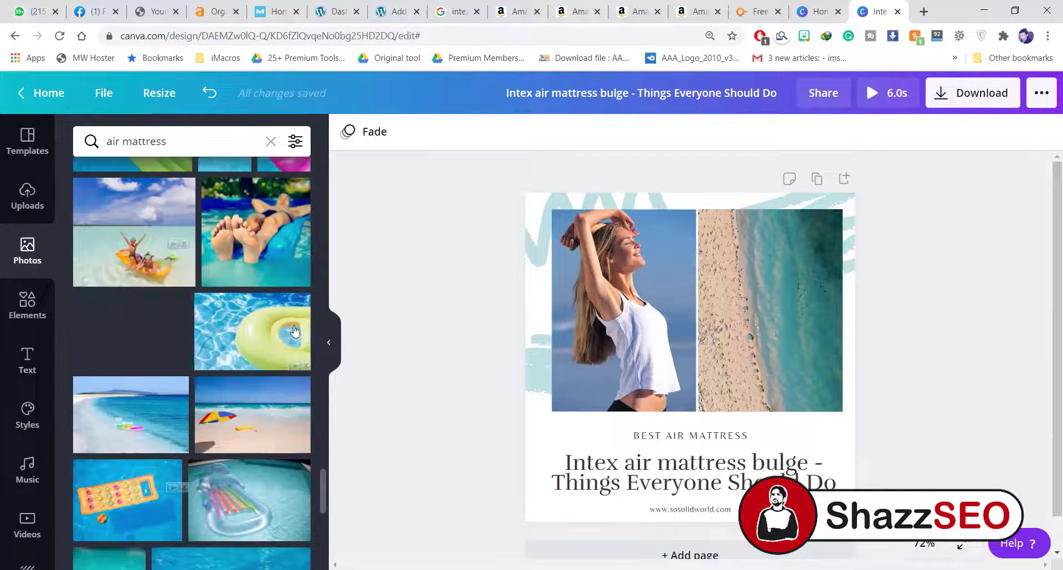
drag(661, 316, 644, 310)
- Reposition the photo inside the left frame so that the pink air mattress fills the visible area
double_click(645, 310)
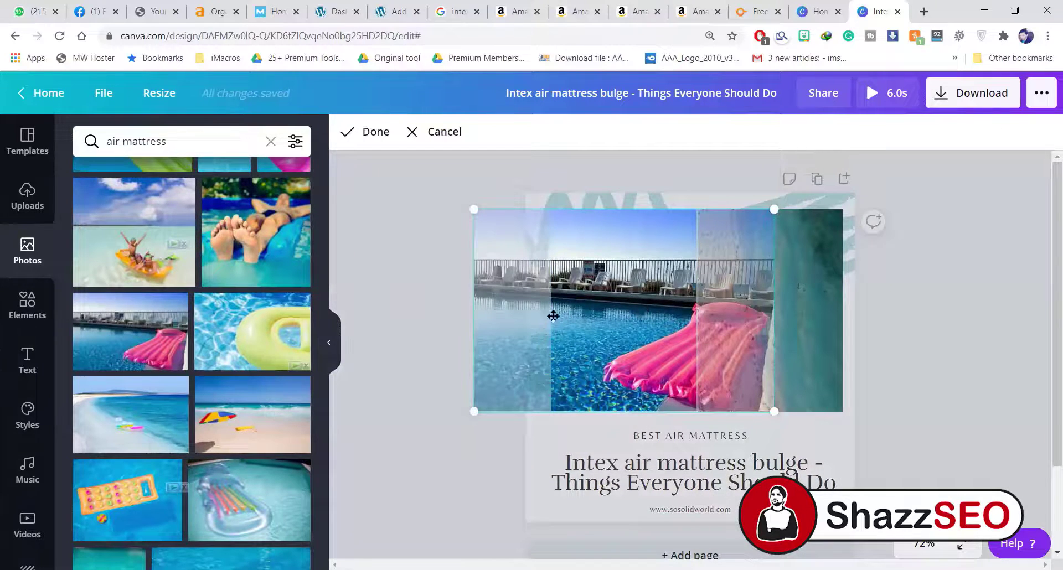
drag(553, 316, 476, 316)
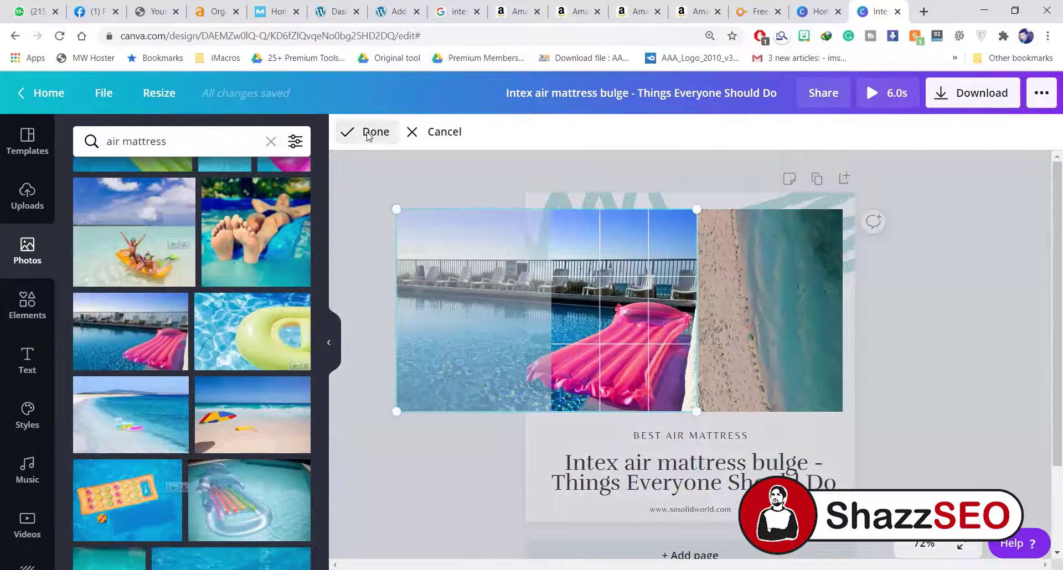
click(369, 134)
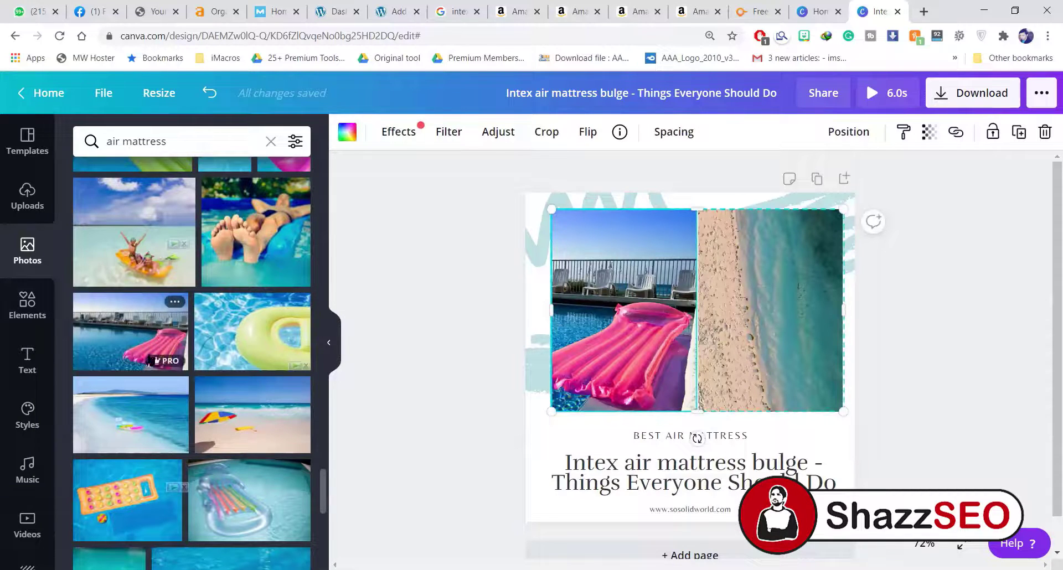
- Try the floating pink mattress photo and the floating green mattress photo in the right photo frame
scroll(146, 366, down, 5)
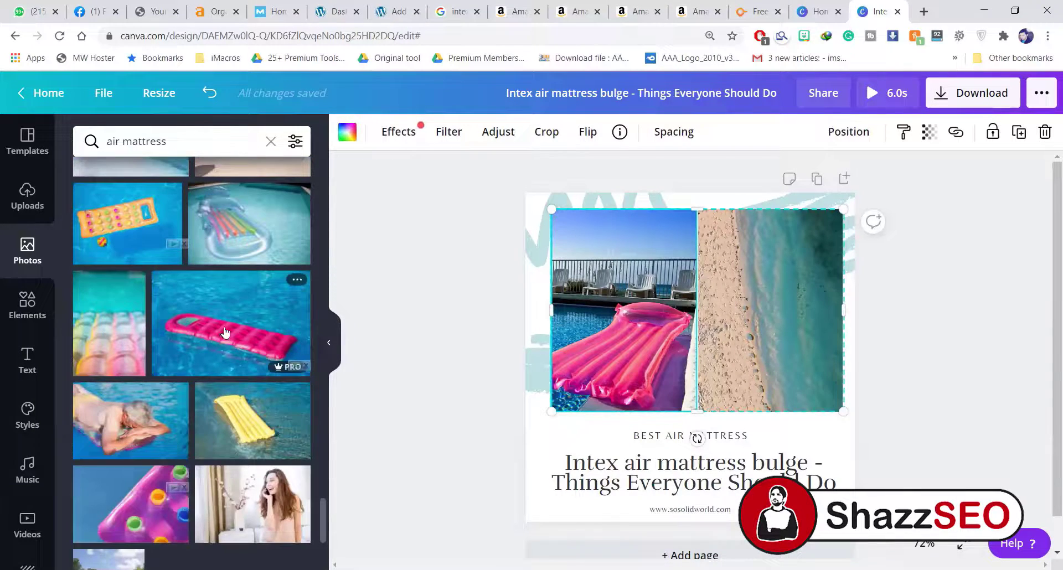
click(300, 331)
scroll(223, 231, down, 5)
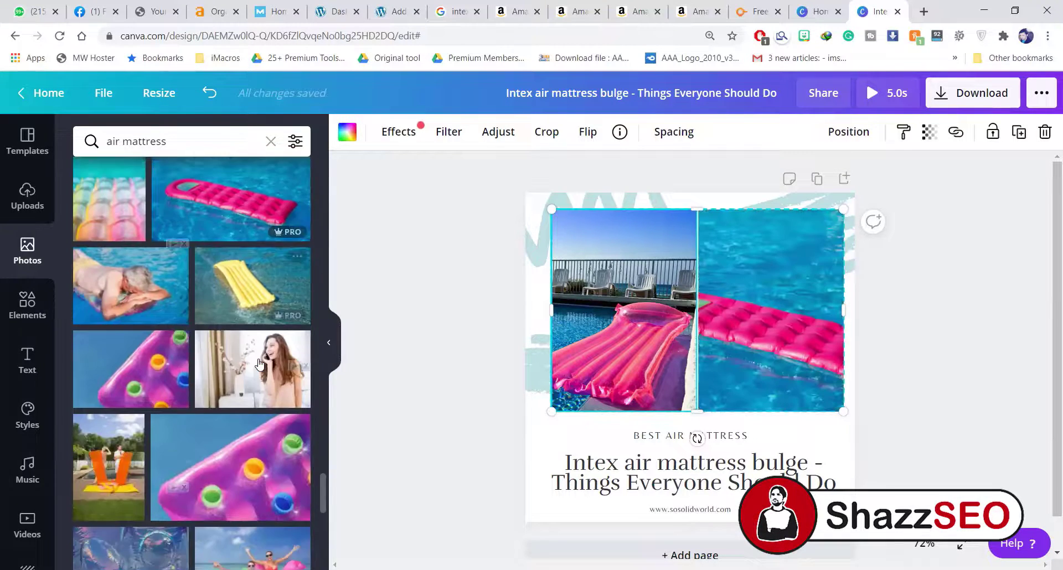
scroll(223, 232, up, 3)
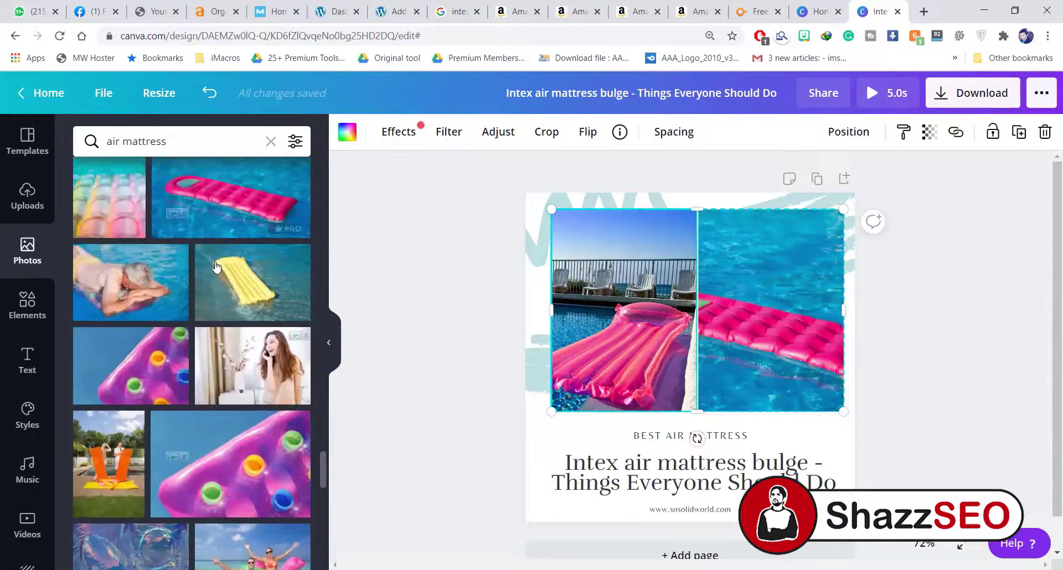
scroll(259, 370, down, 5)
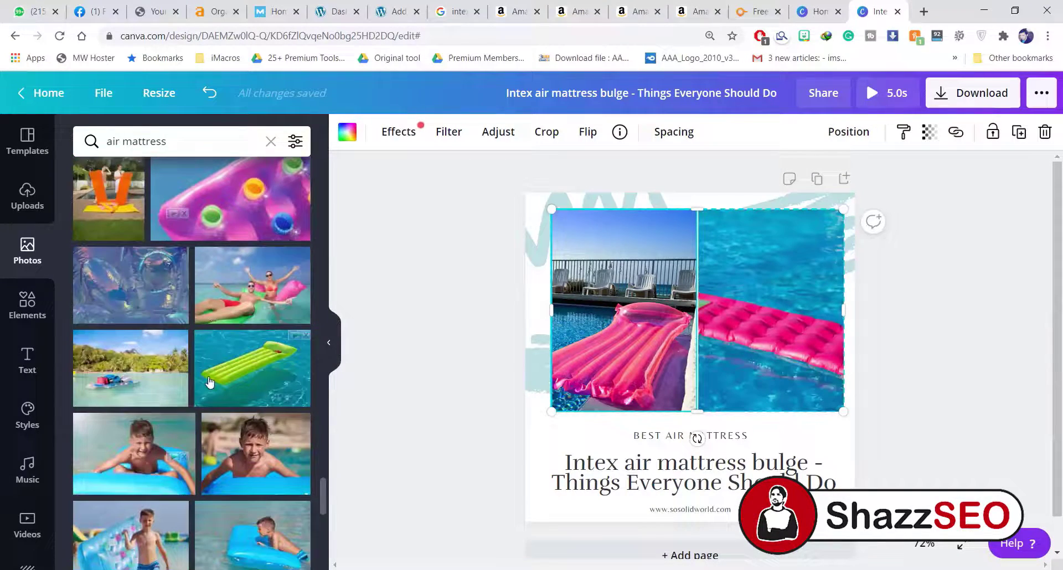
click(259, 370)
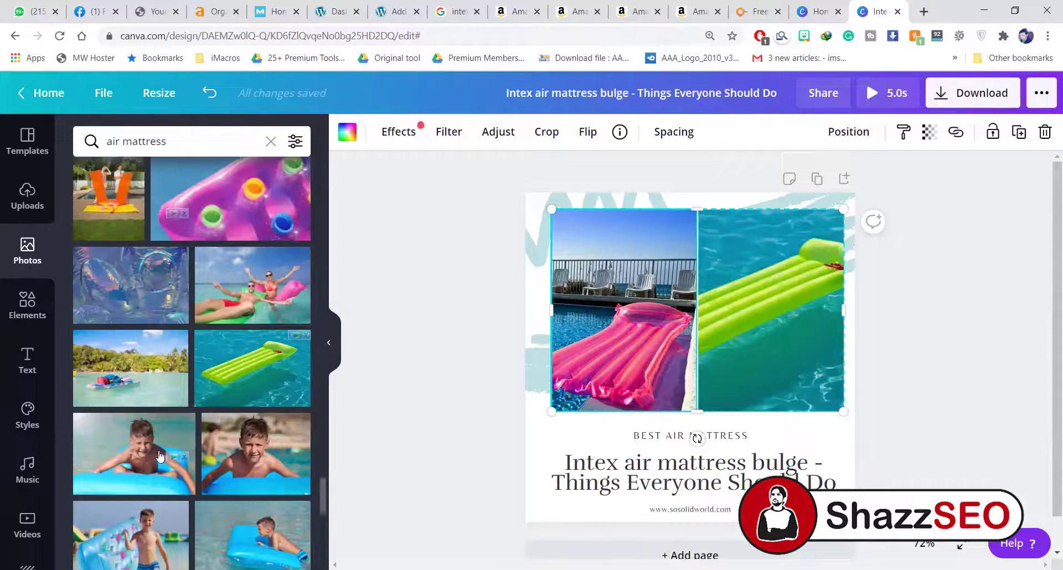
- Fill the right photo frame with the picture of a boy standing on the beach holding a blue air mattress
scroll(145, 438, down, 3)
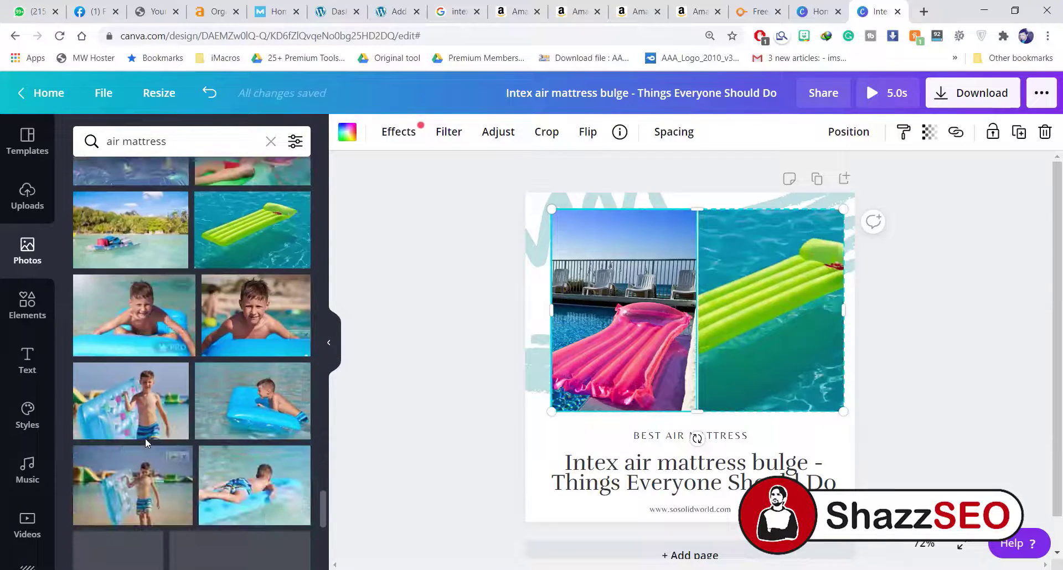
click(139, 399)
click(977, 287)
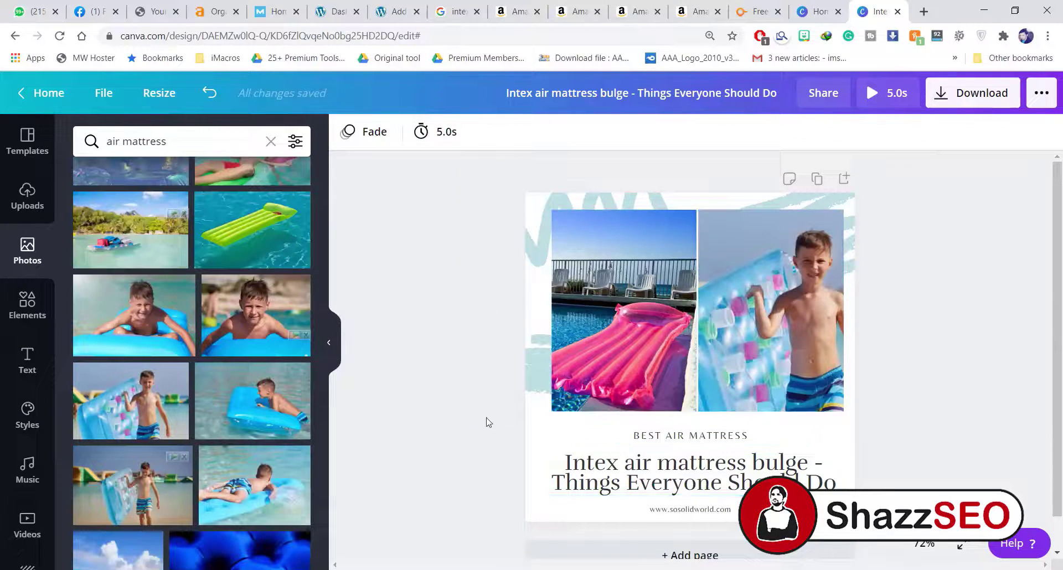
scroll(293, 421, down, 3)
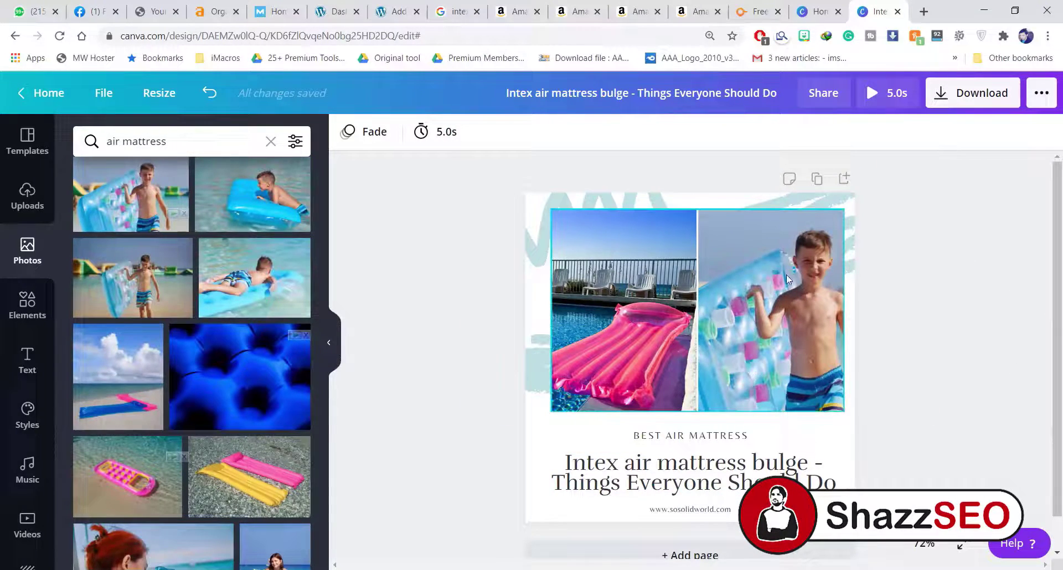
- Download the finished design as a PNG at 600 x 600 px and dismiss the save message
click(994, 94)
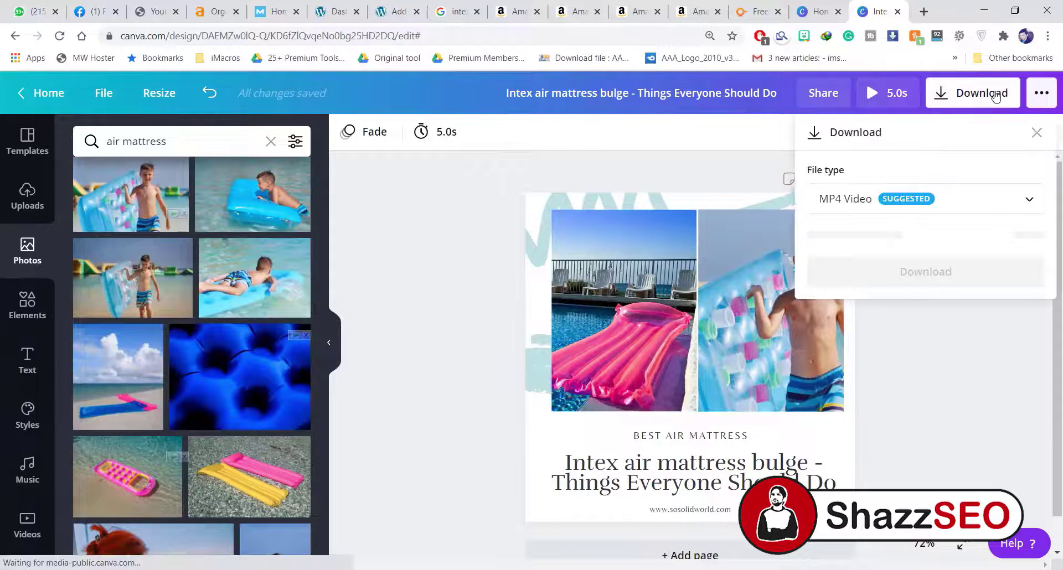
click(876, 198)
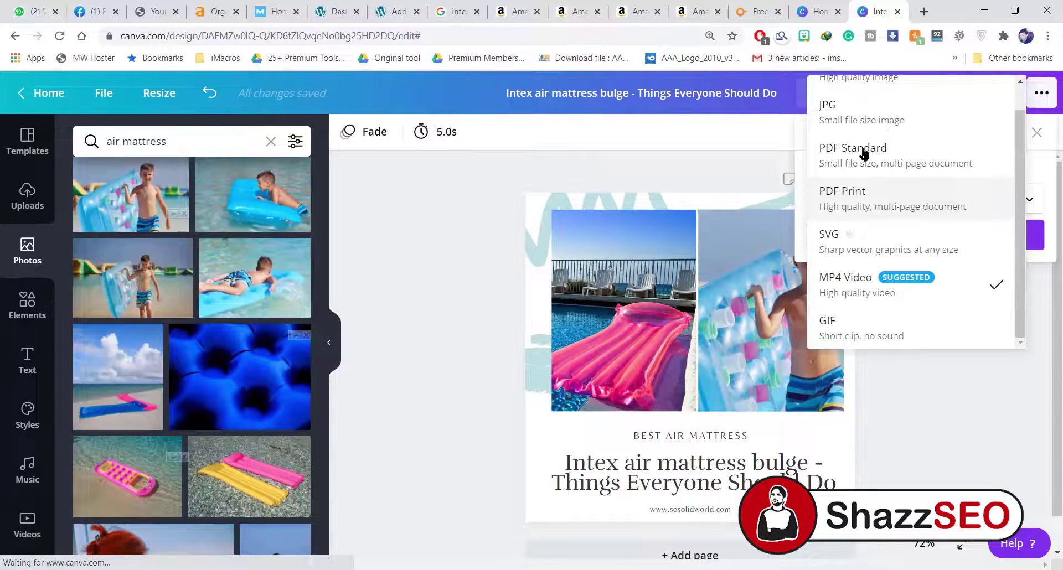
scroll(857, 140, up, 1)
click(858, 102)
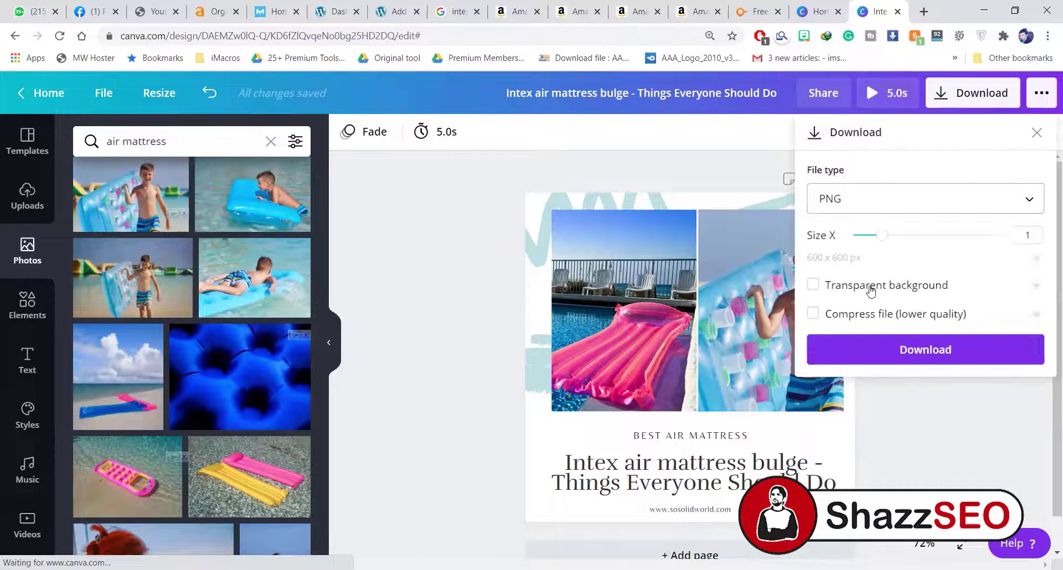
click(864, 346)
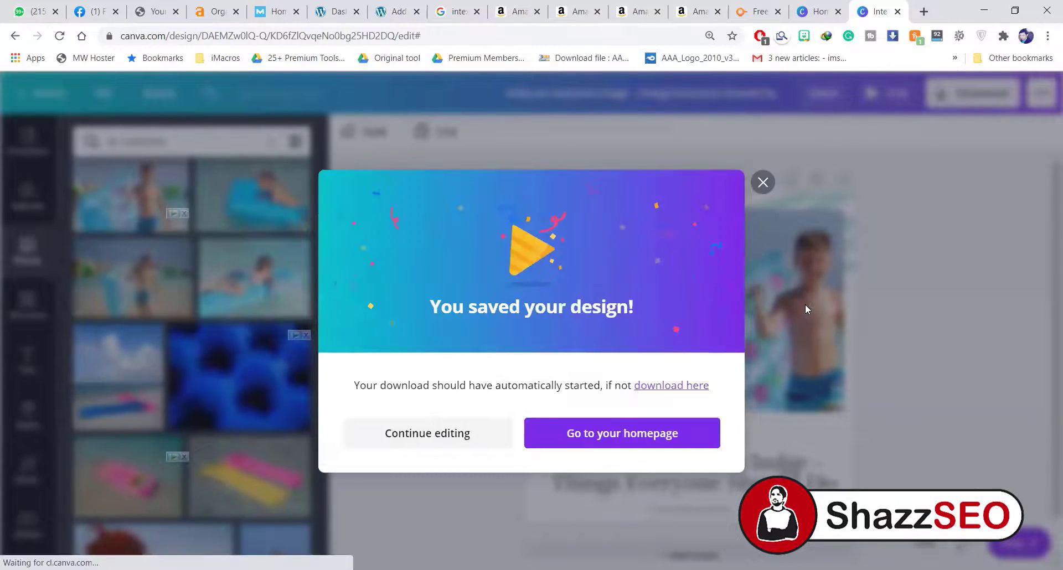
click(763, 164)
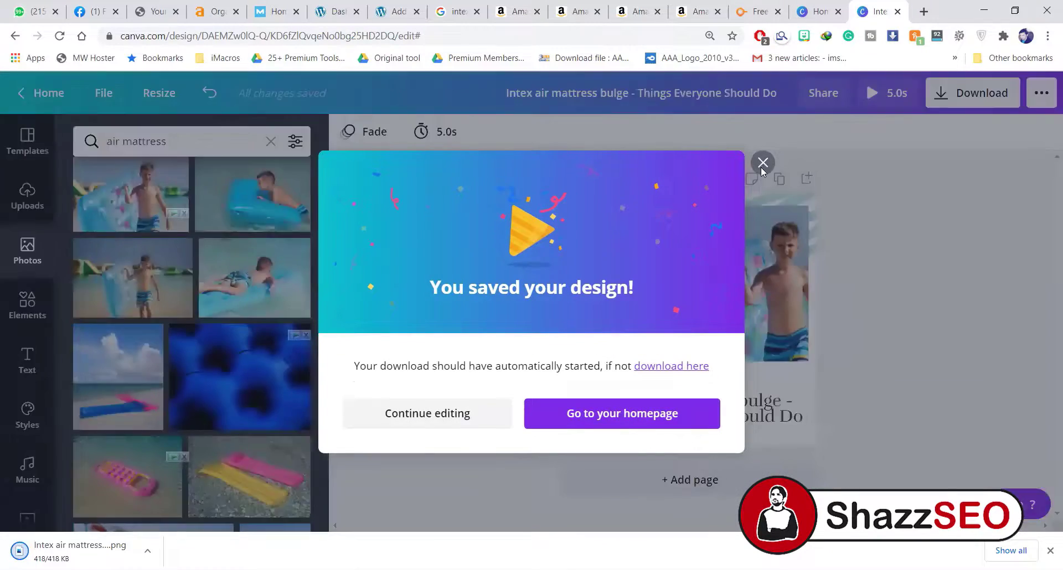
- Switch to the WordPress post draft, bring up its media library and close it again
click(402, 5)
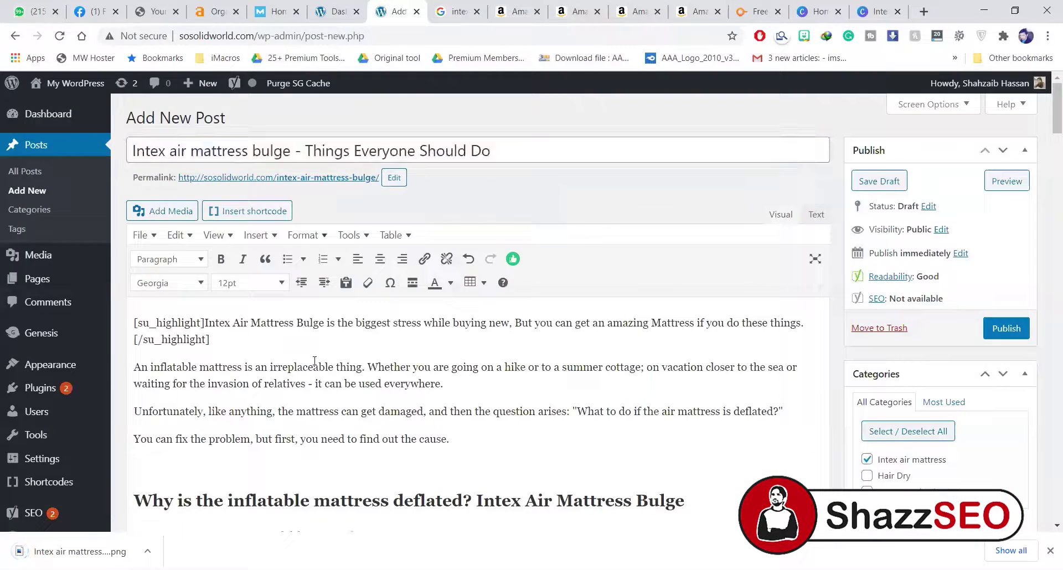
scroll(462, 362, down, 2)
scroll(462, 362, down, 1)
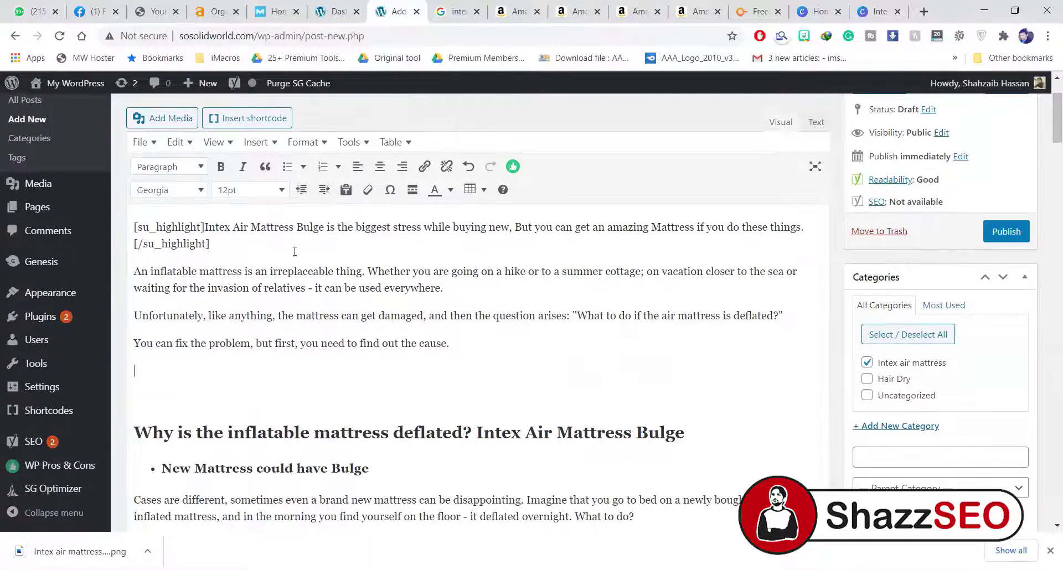
click(149, 119)
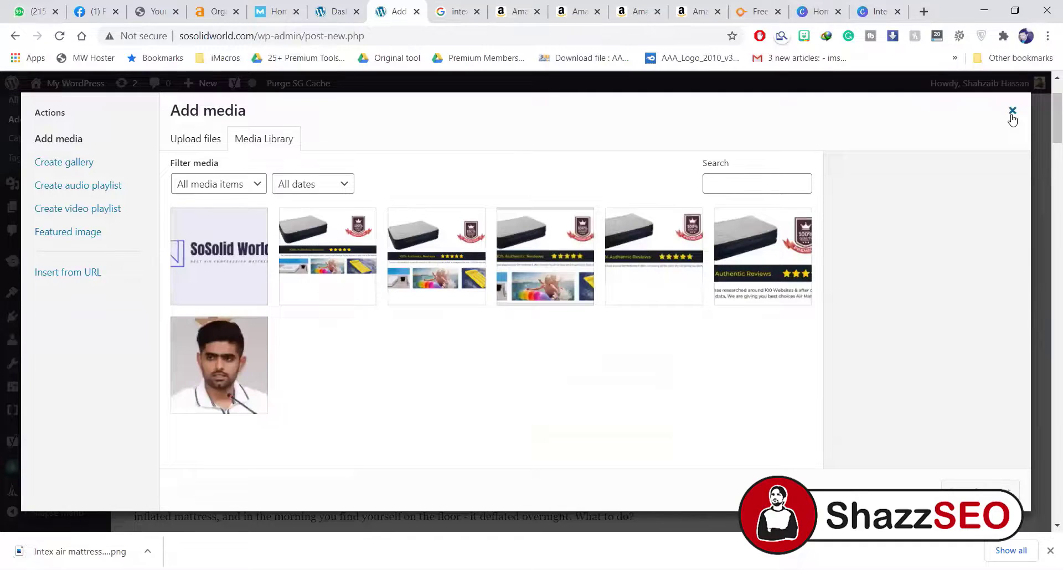
click(1012, 112)
- Copy the post title and select its opening part "Intex air mattress bulge"
scroll(835, 218, up, 3)
triple_click(326, 151)
key(ctrl+c)
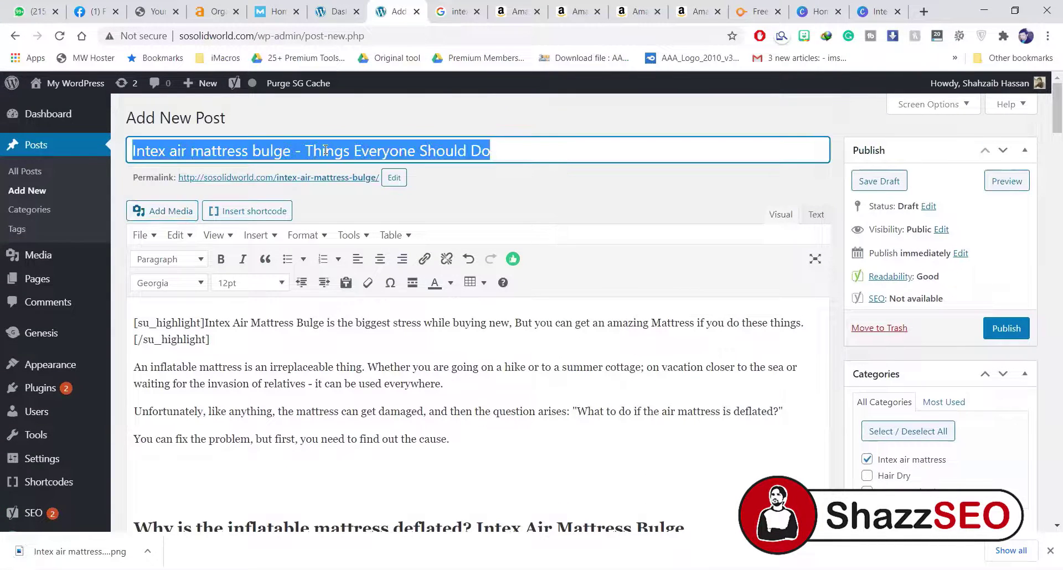
double_click(326, 150)
drag(301, 150, 125, 158)
- Upload the image "Intex air mattress bulge - Things Everyone Should Do" from Downloads for the empty line above the "Why is the inflatable mattress deflated?" heading
click(289, 477)
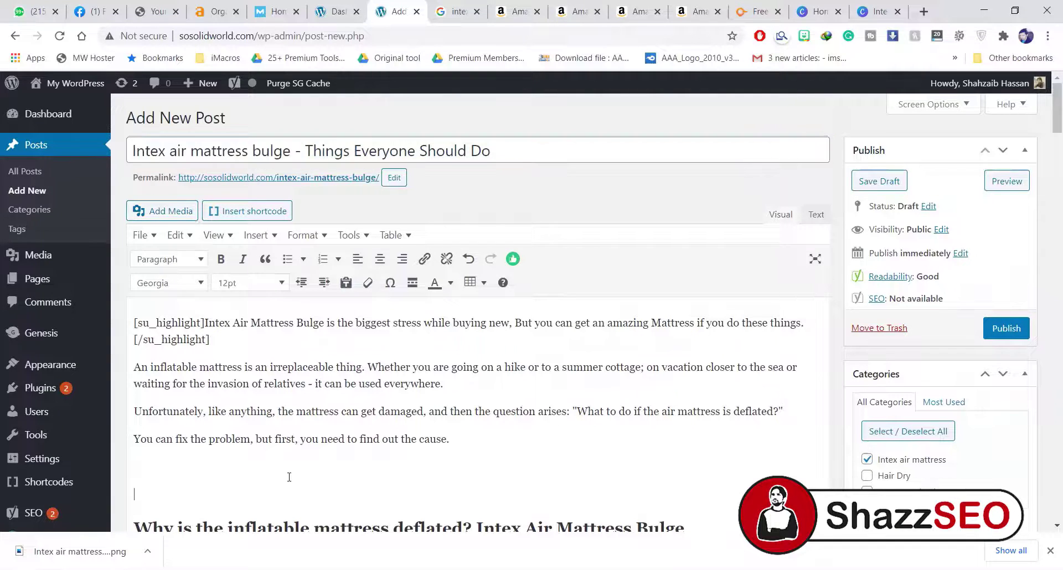
click(176, 211)
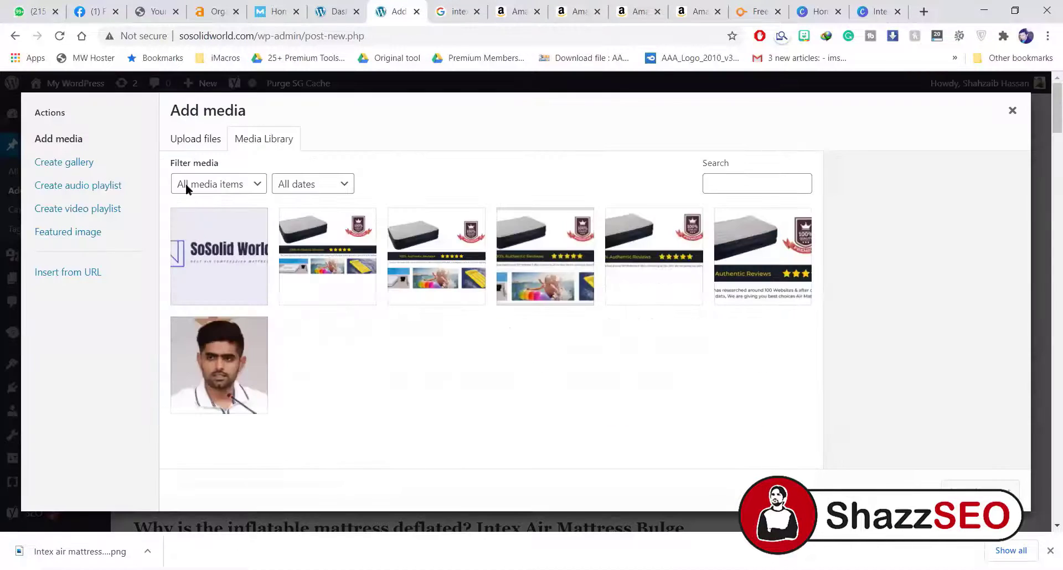
click(195, 139)
click(563, 319)
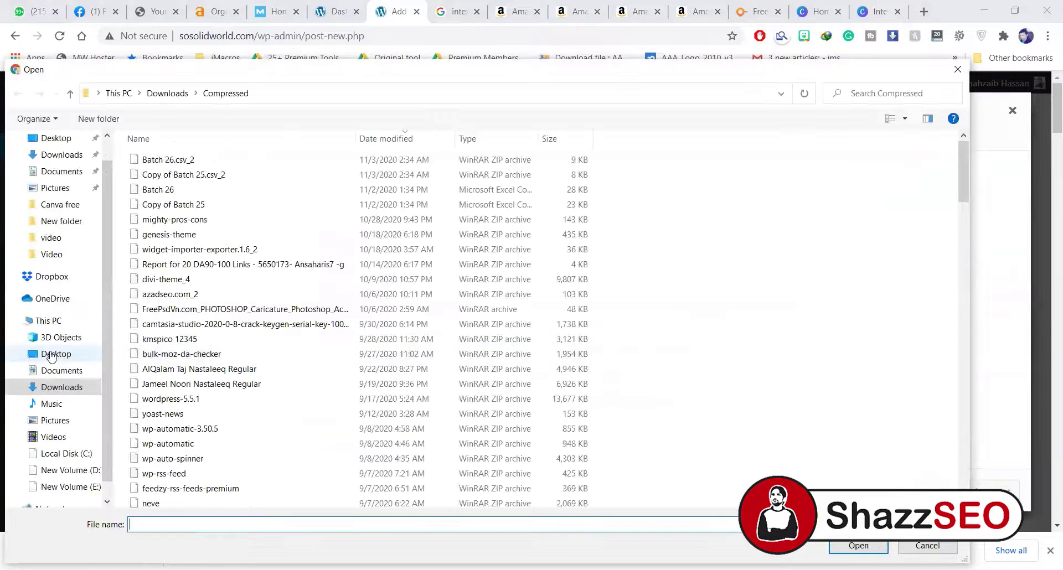
click(67, 387)
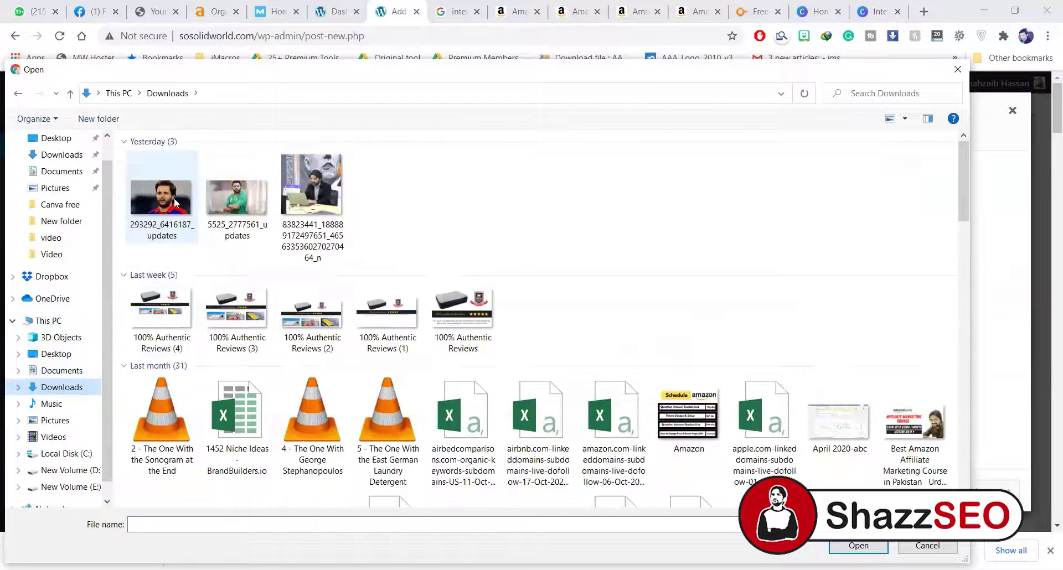
click(173, 208)
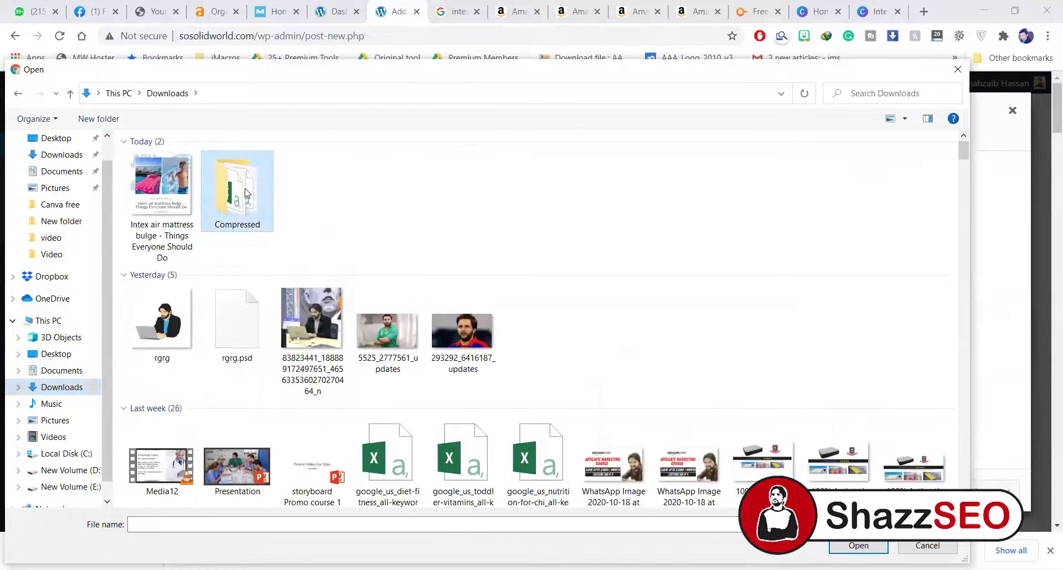
click(159, 200)
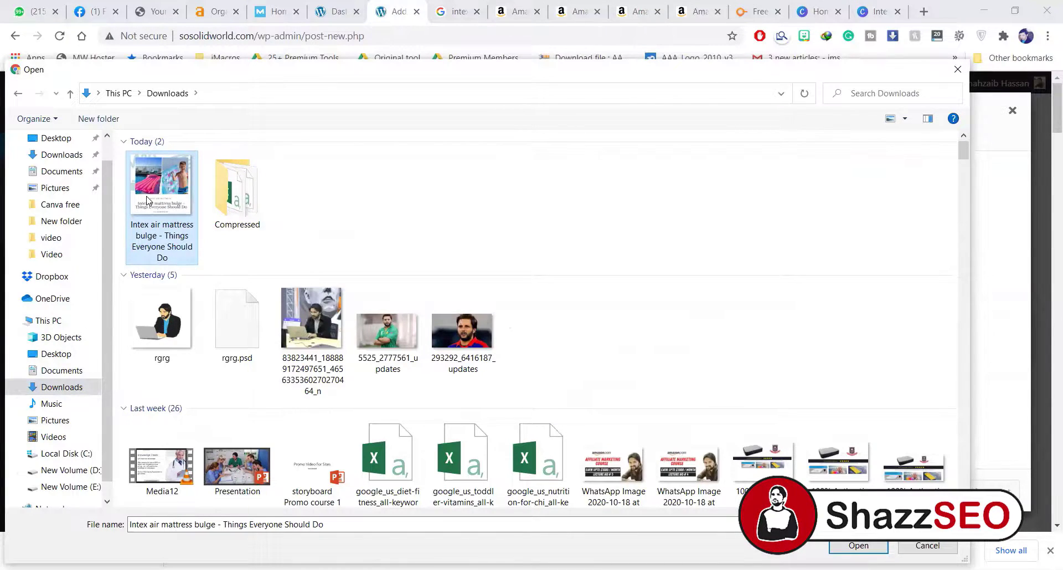
double_click(147, 200)
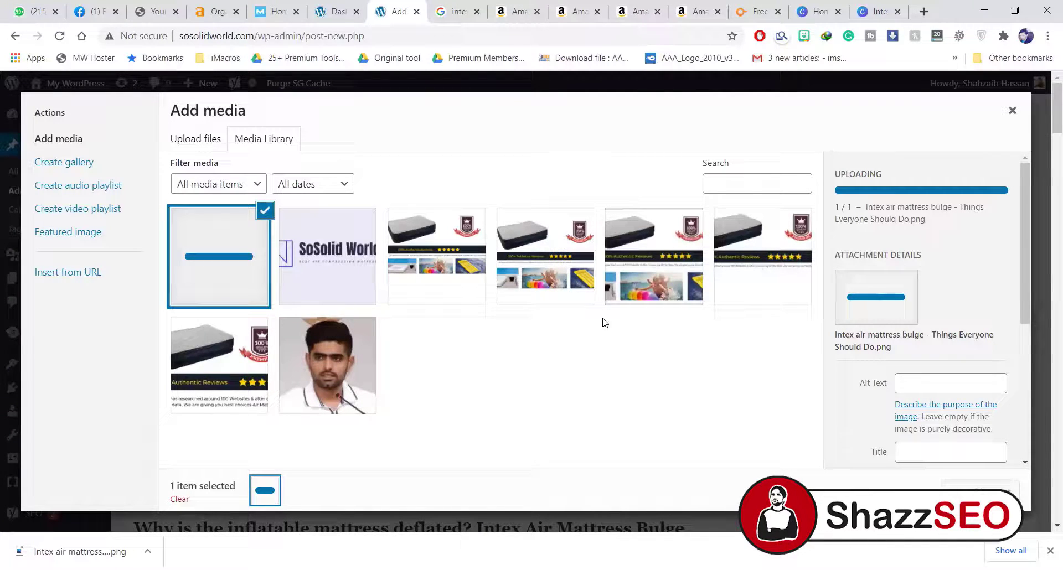
- Set the uploaded image's alt text to "Intex air mattress bulge - Things Everyone Should Do" and insert it into the post
scroll(919, 376, down, 1)
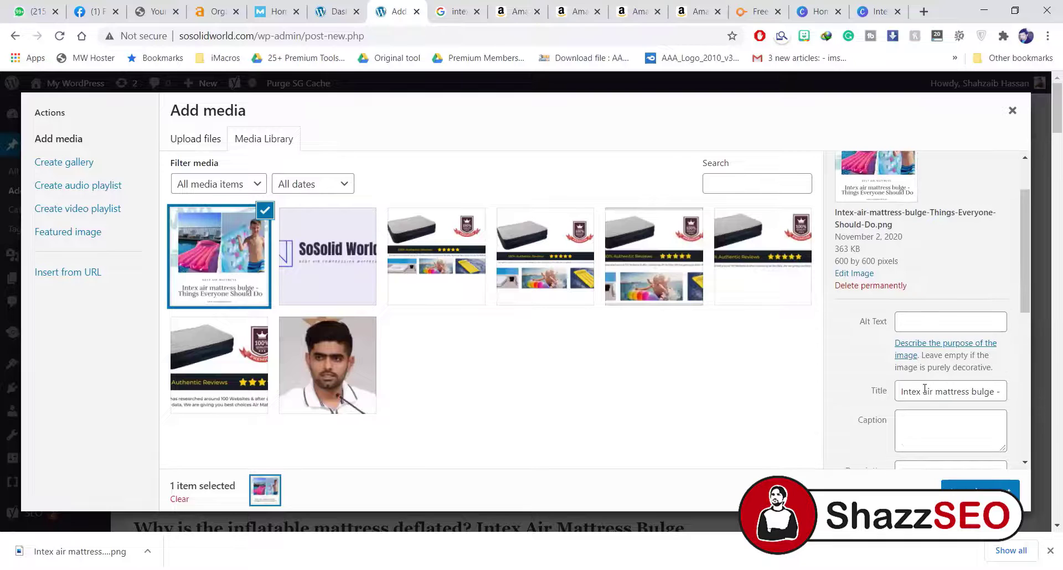
click(924, 389)
key(ctrl+a)
click(925, 323)
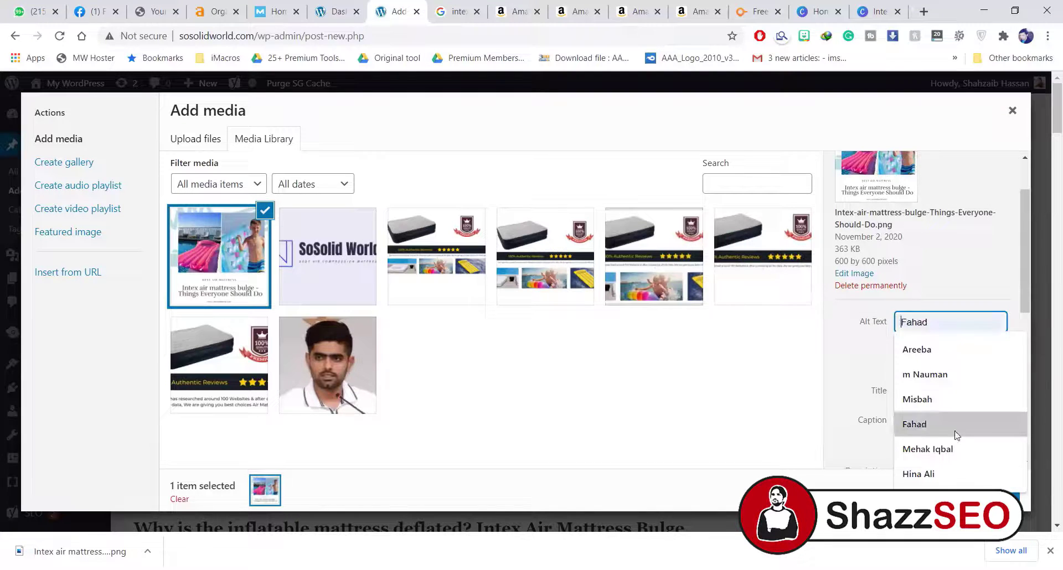
key(ctrl+v)
click(955, 486)
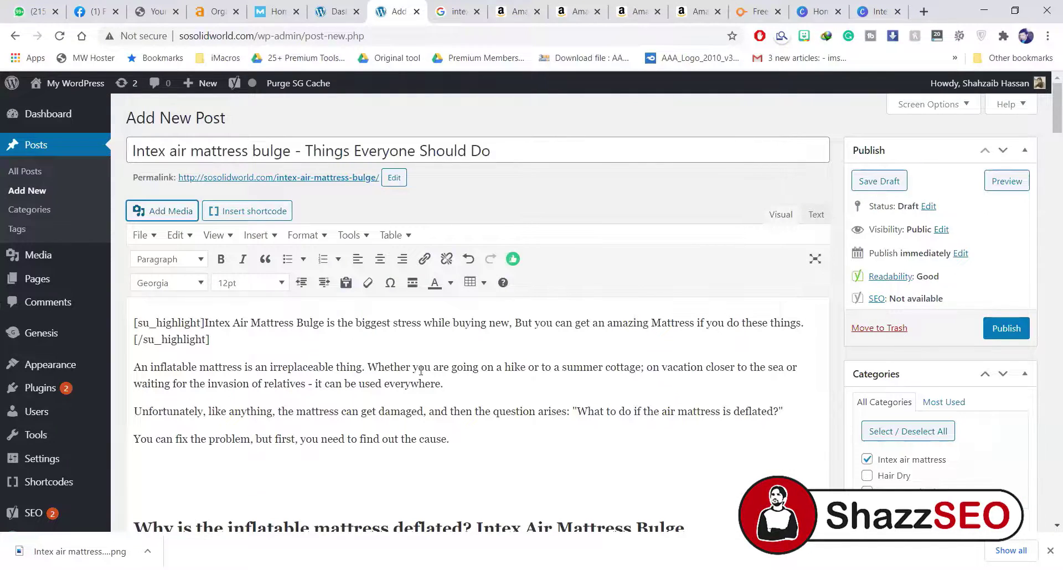
- Change the inserted image's display size to Full Size – 600 × 600
scroll(421, 371, down, 3)
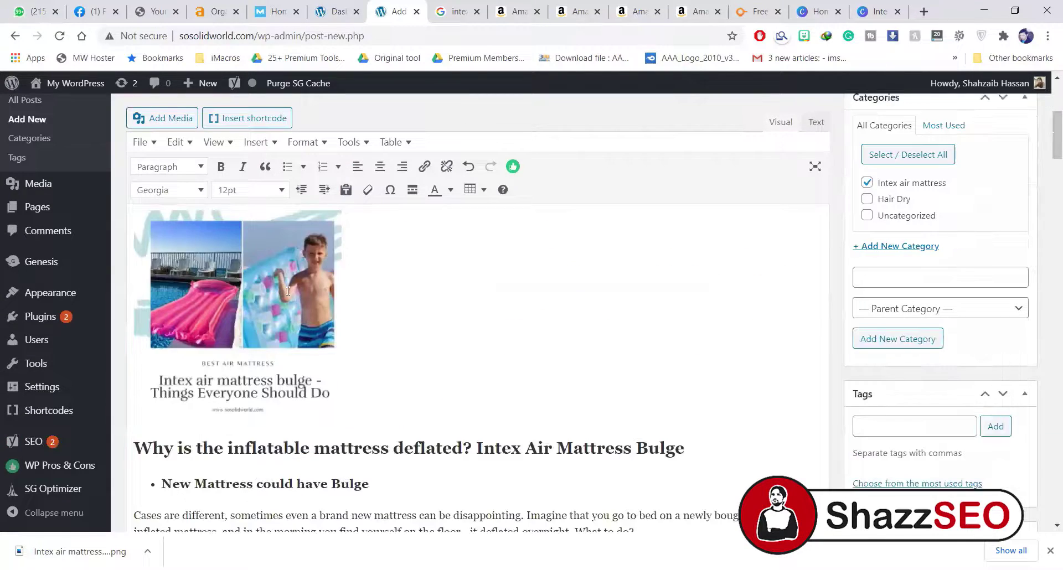
click(306, 290)
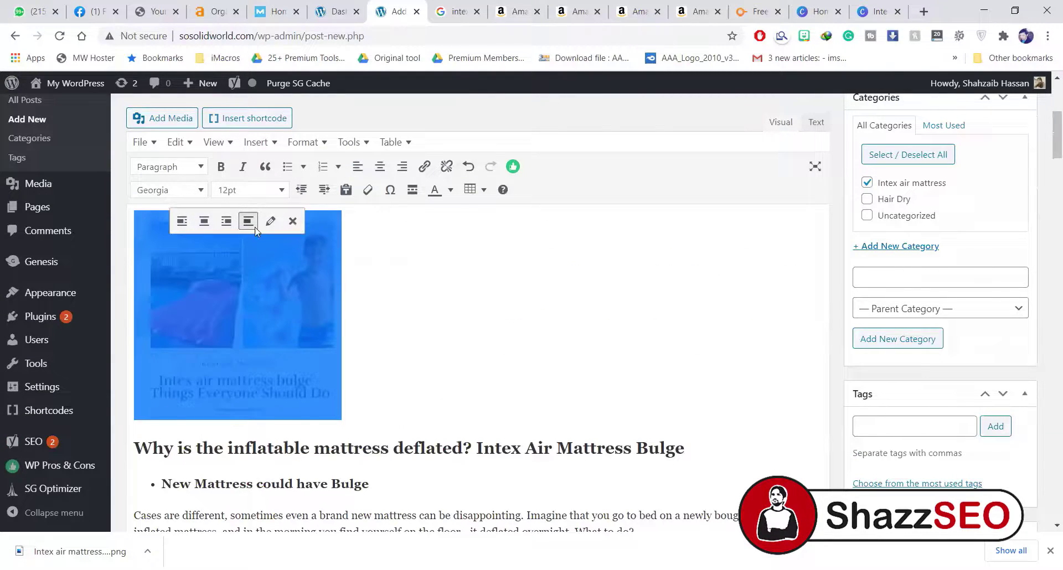
double_click(277, 273)
click(286, 314)
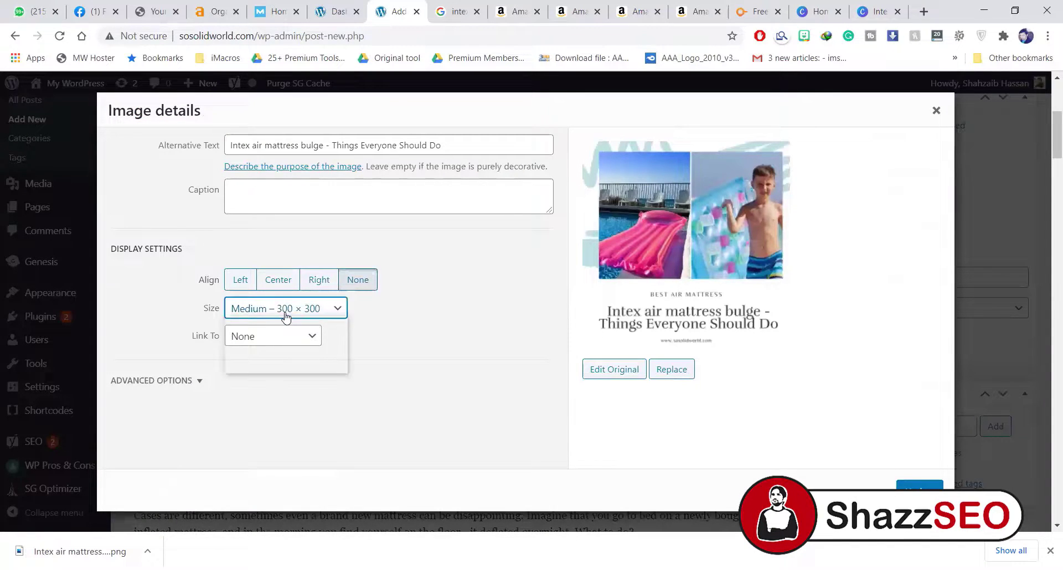
click(260, 353)
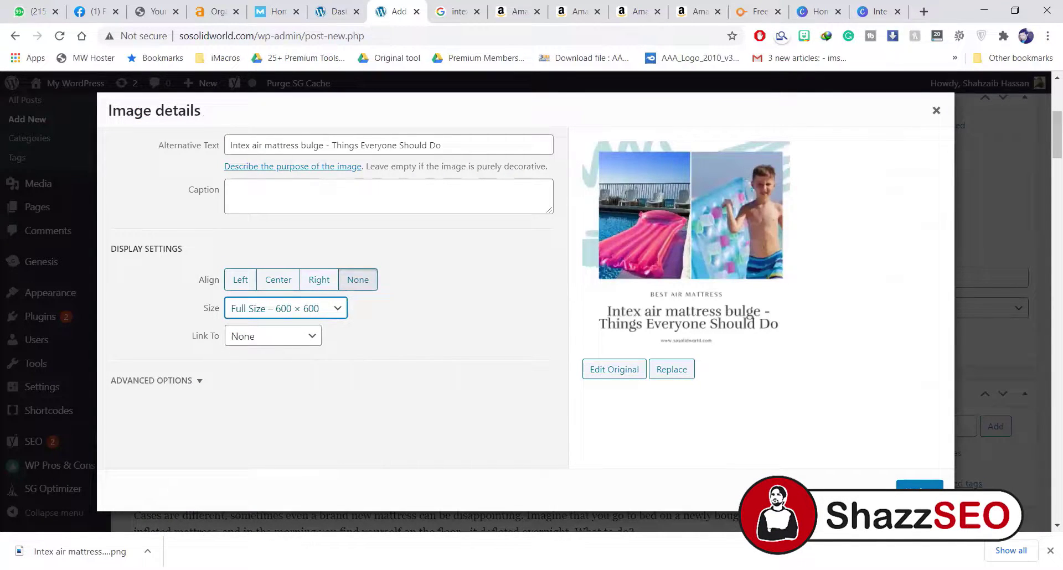
click(901, 489)
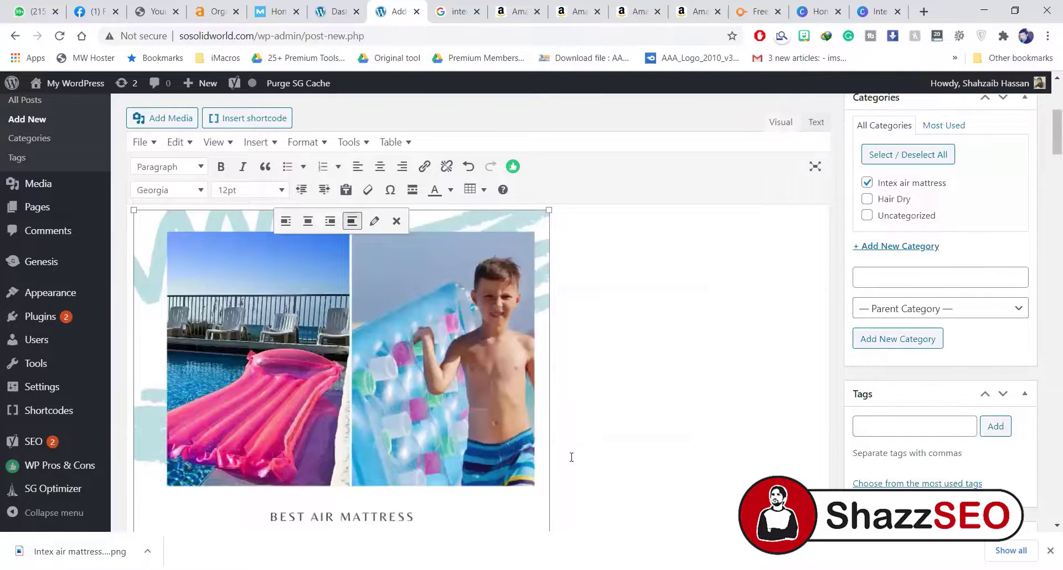
- Scale the inserted image down somewhat by its corner, keeping its proportions
scroll(571, 457, down, 4)
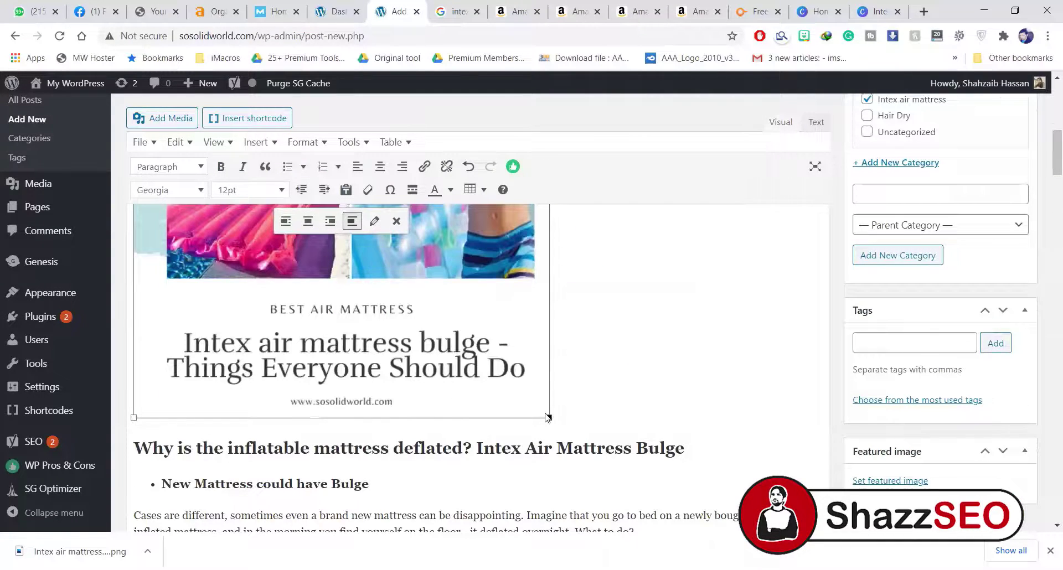
drag(548, 418, 567, 302)
scroll(562, 303, up, 3)
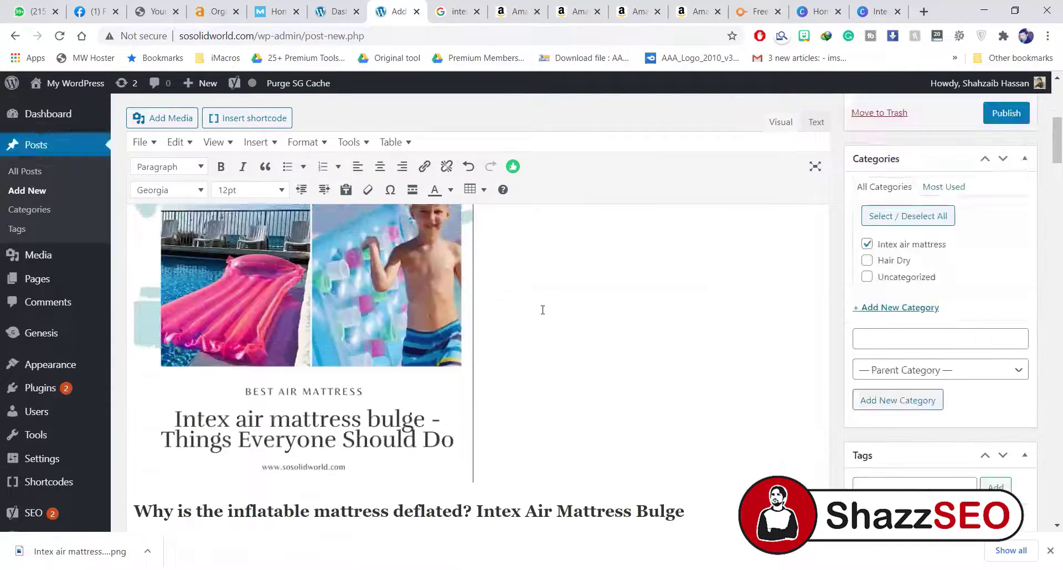
scroll(524, 315, up, 5)
scroll(553, 343, down, 8)
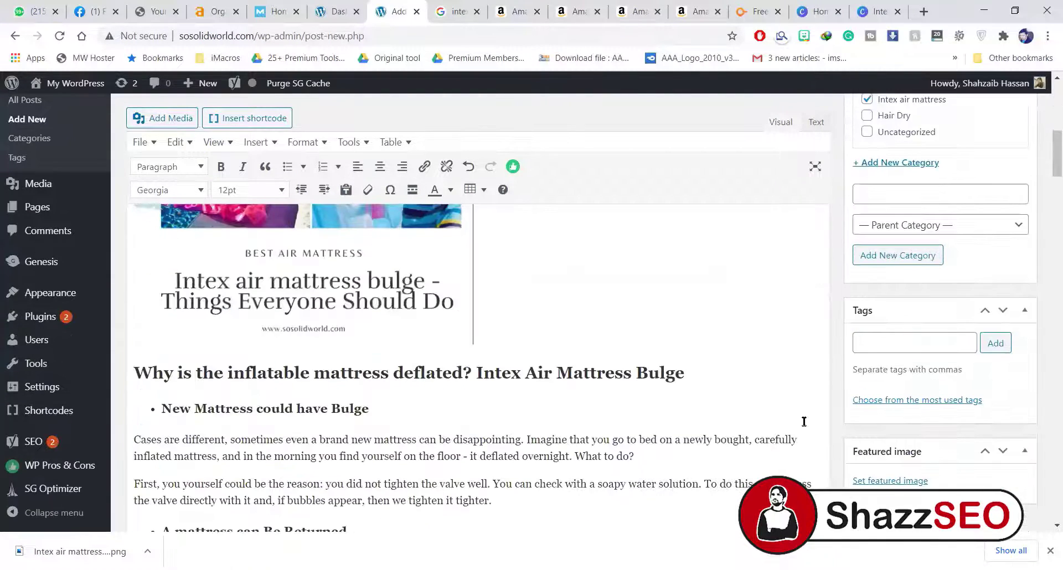
- Set the uploaded Intex air mattress bulge image as the post's featured image
click(870, 483)
click(111, 261)
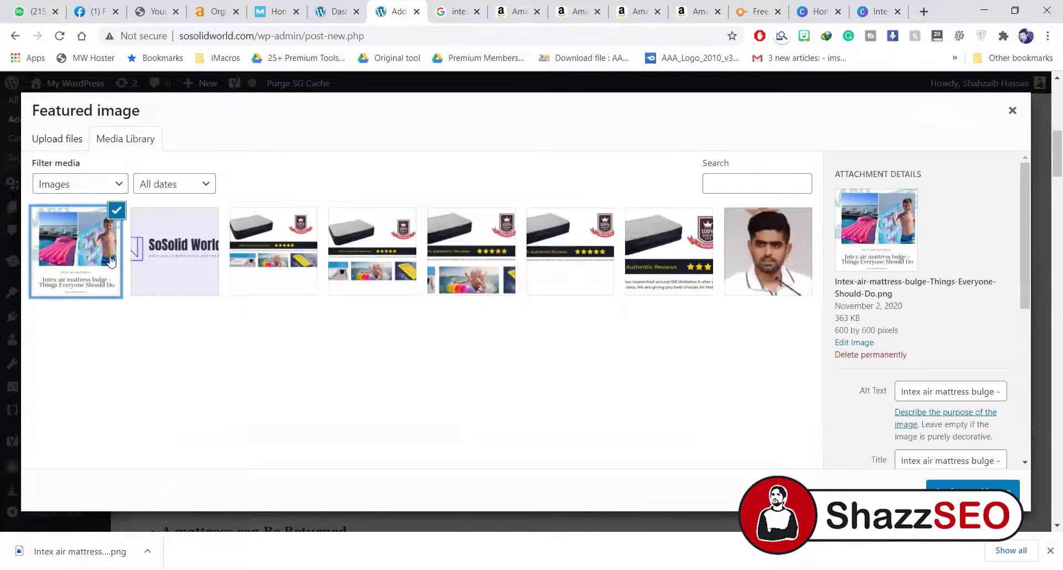
click(973, 487)
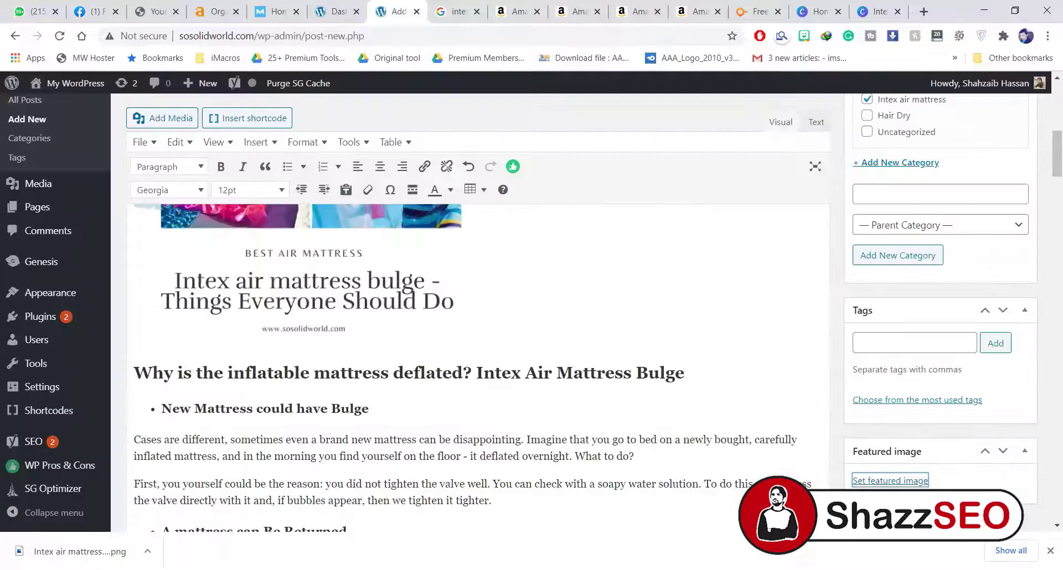
scroll(587, 347, down, 3)
- Look over the post content once more and publish the post
scroll(602, 332, up, 10)
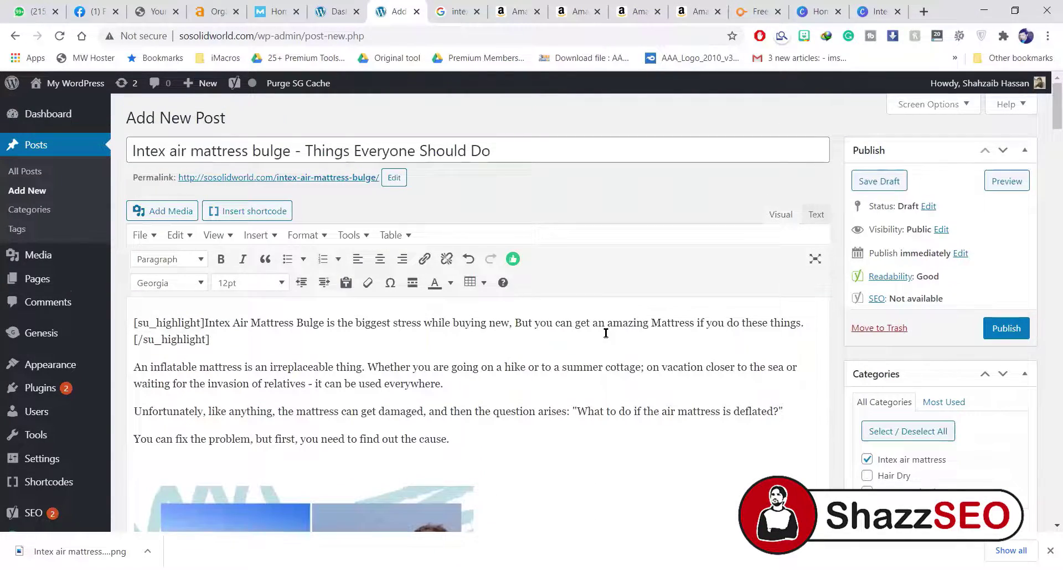
scroll(630, 323, down, 12)
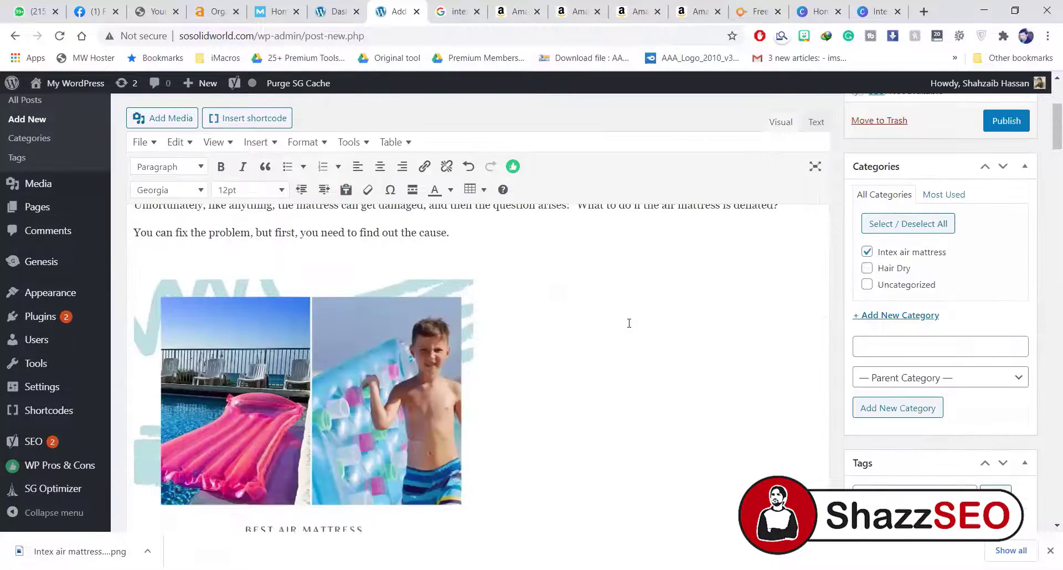
scroll(636, 319, up, 5)
scroll(636, 319, up, 5)
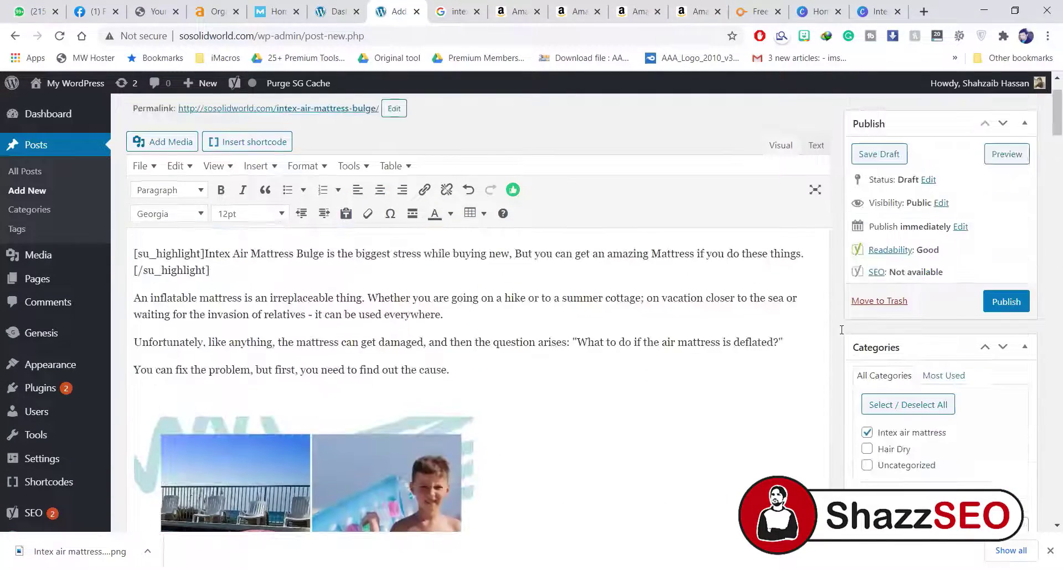
click(1005, 301)
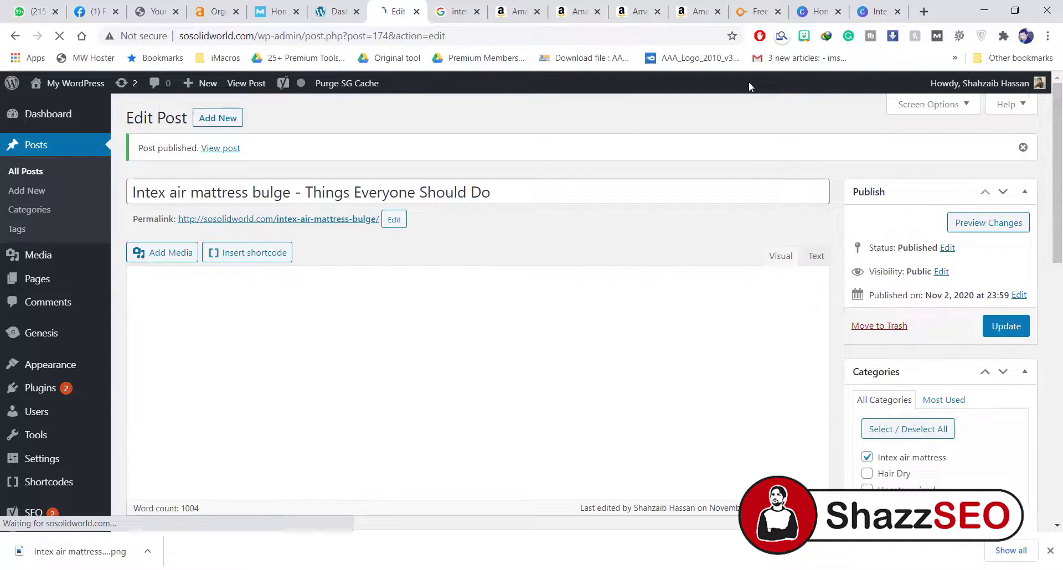
- Copy "Intex air mattress bulge" from the post title, search Google for it in a new tab and look through the results
drag(293, 187, 95, 191)
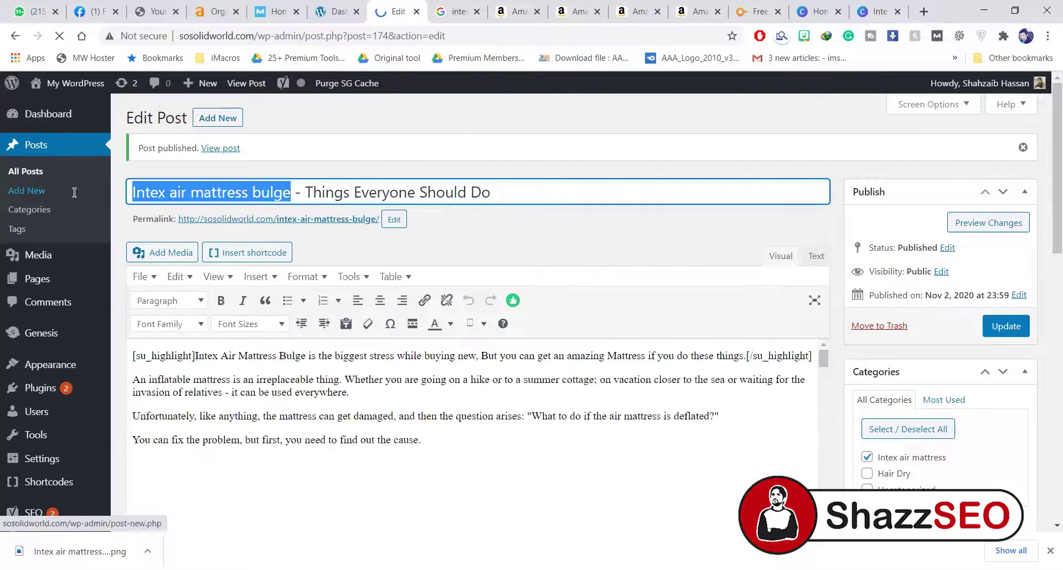
key(ctrl+c)
key(ctrl+t)
key(ctrl+v)
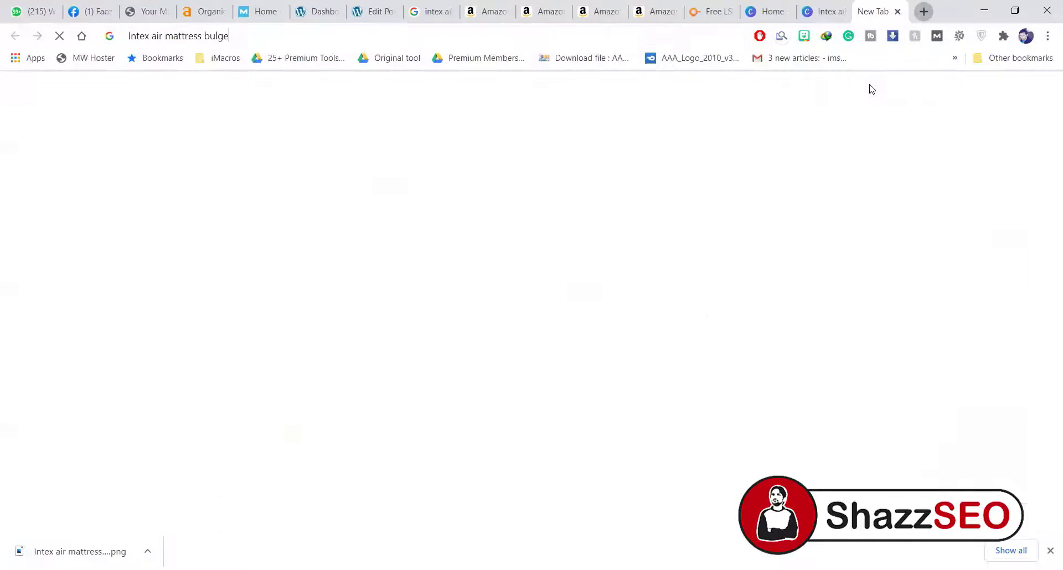
key(Return)
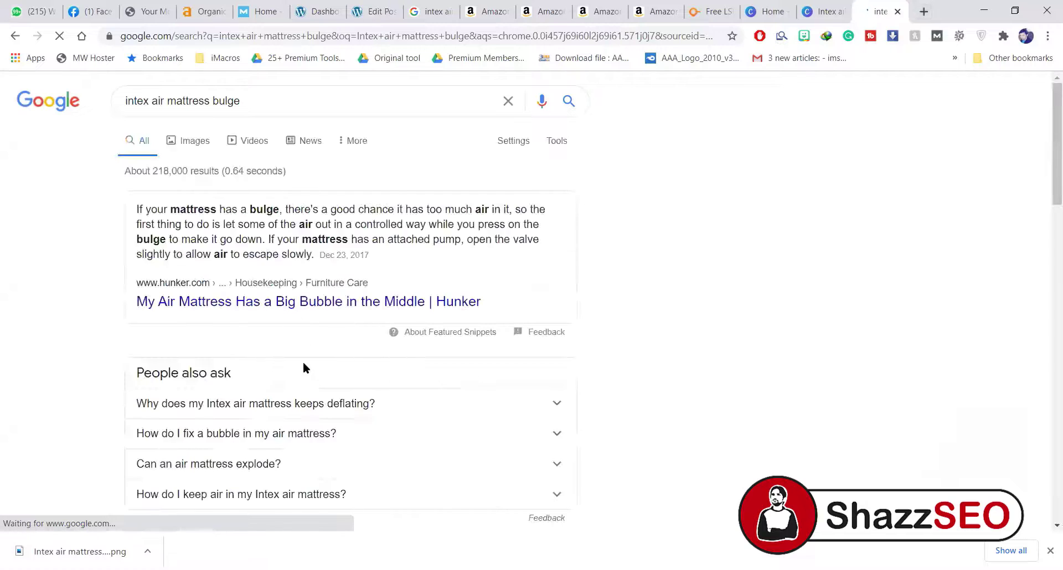
scroll(306, 368, down, 15)
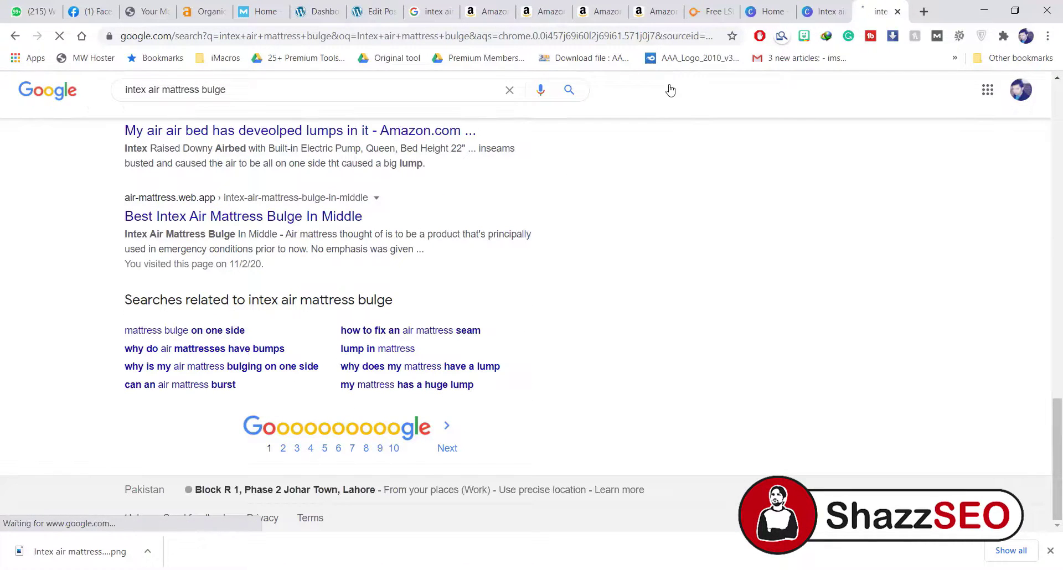
scroll(269, 363, up, 3)
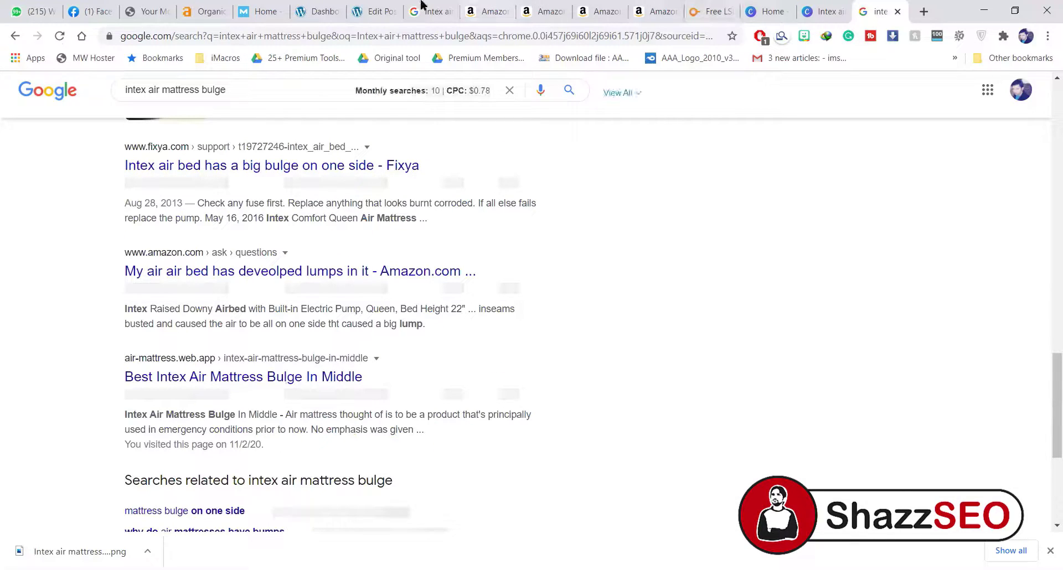
- Return to the WordPress post editor, open the published post in a new tab and review its live page
click(381, 7)
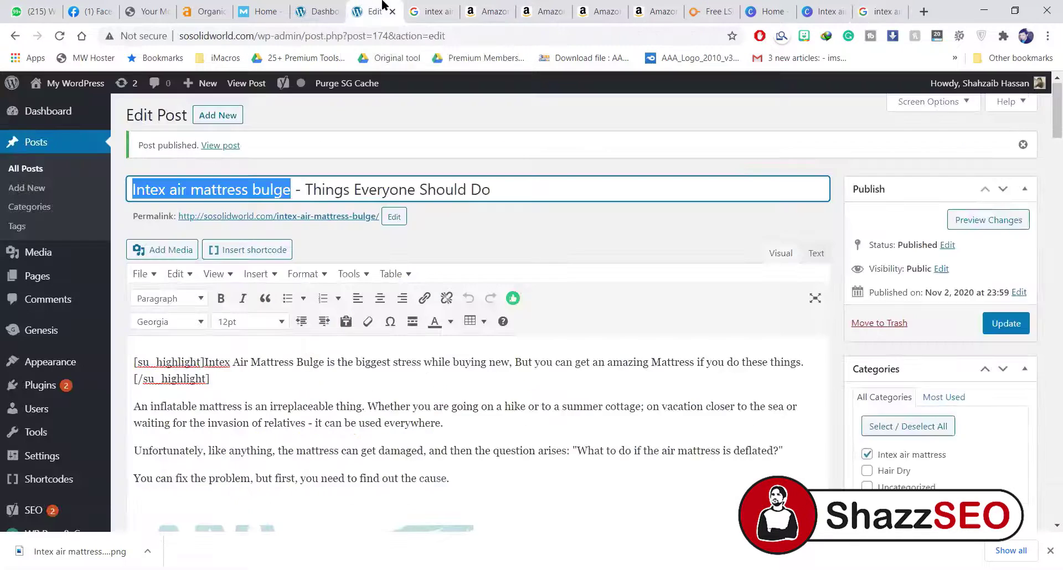
scroll(507, 391, down, 3)
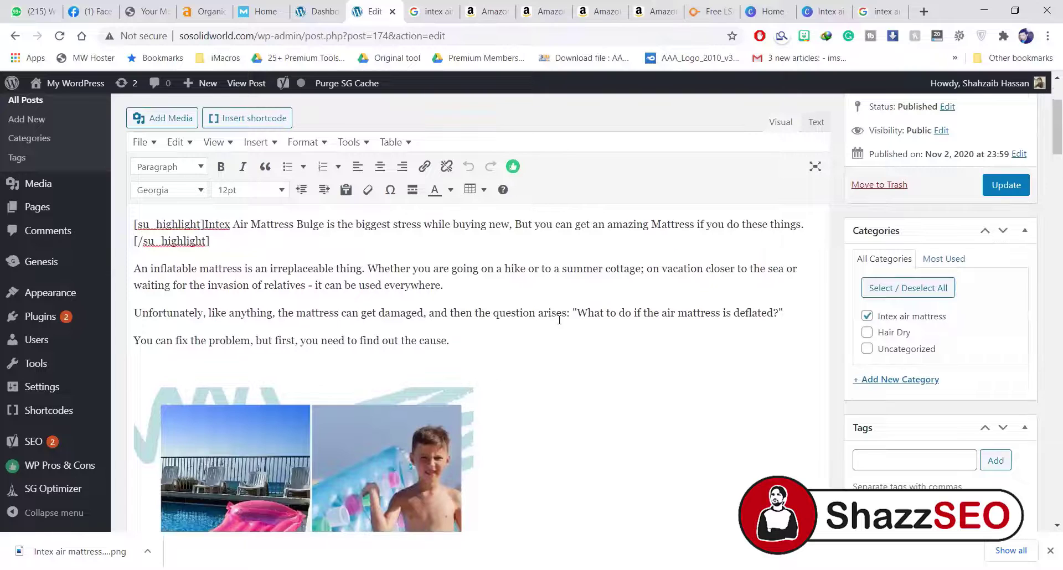
scroll(559, 313, up, 3)
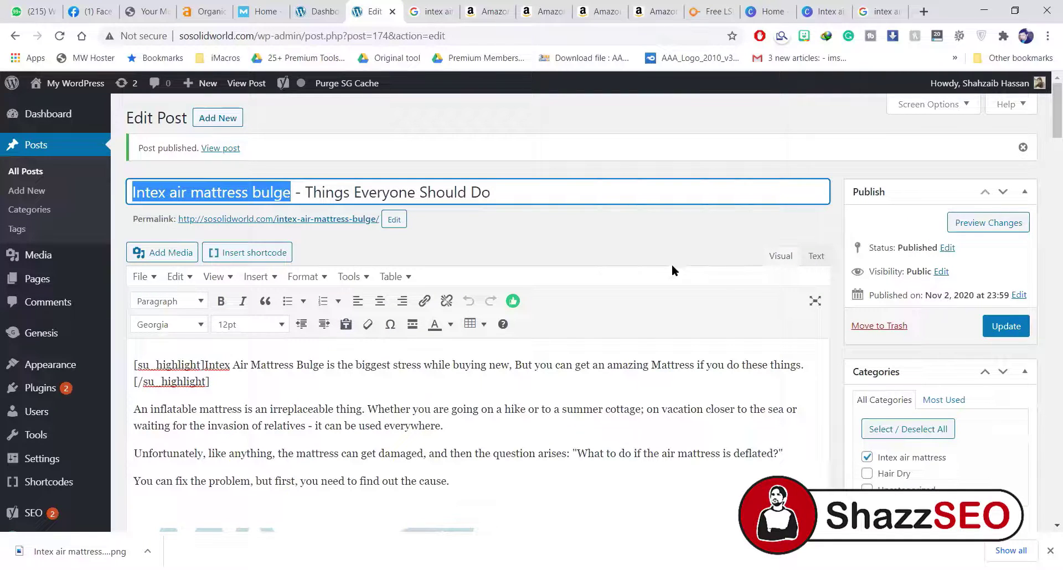
right_click(226, 150)
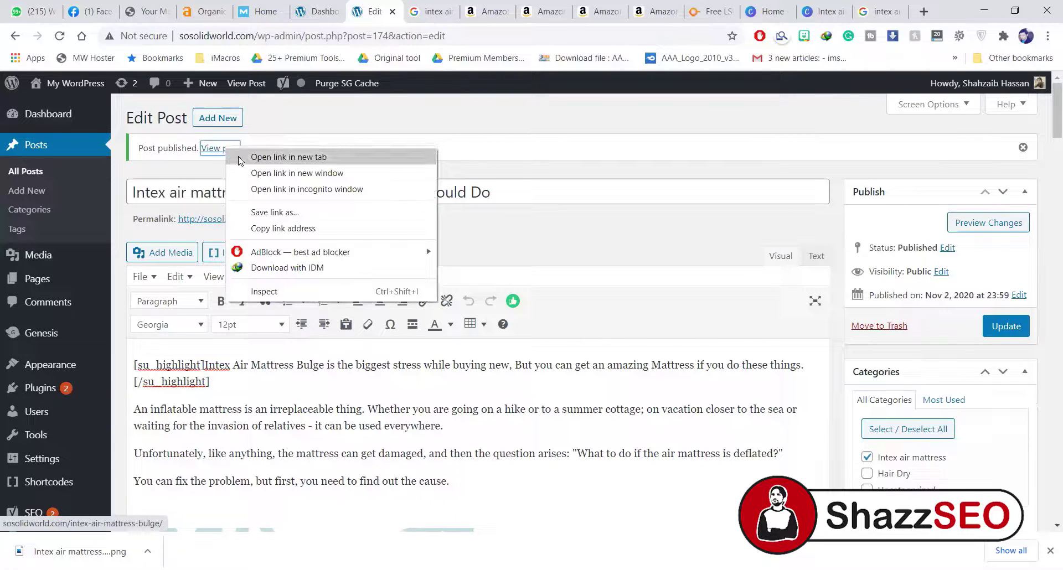
click(229, 158)
click(418, 4)
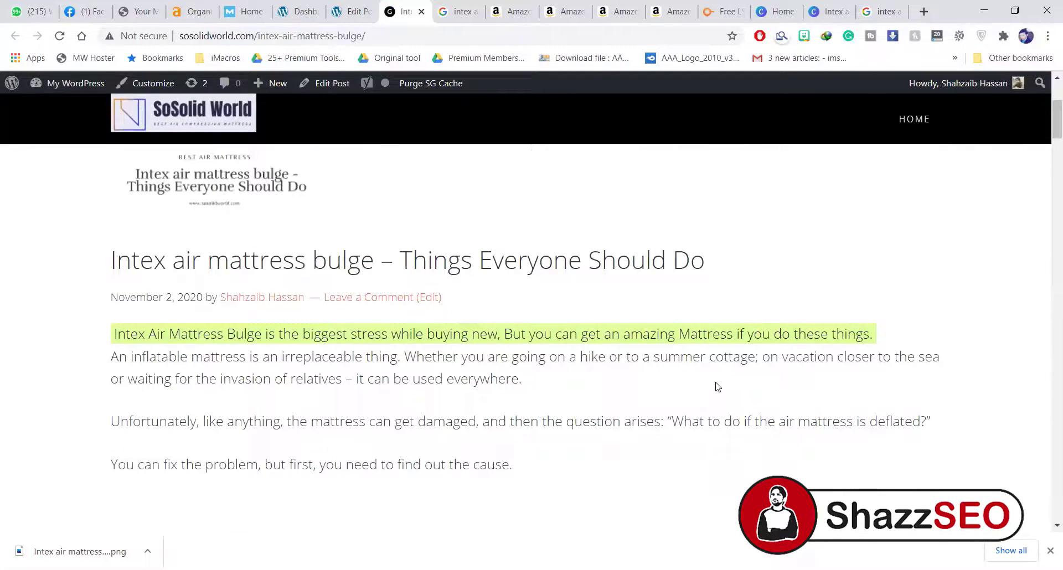
scroll(717, 387, down, 5)
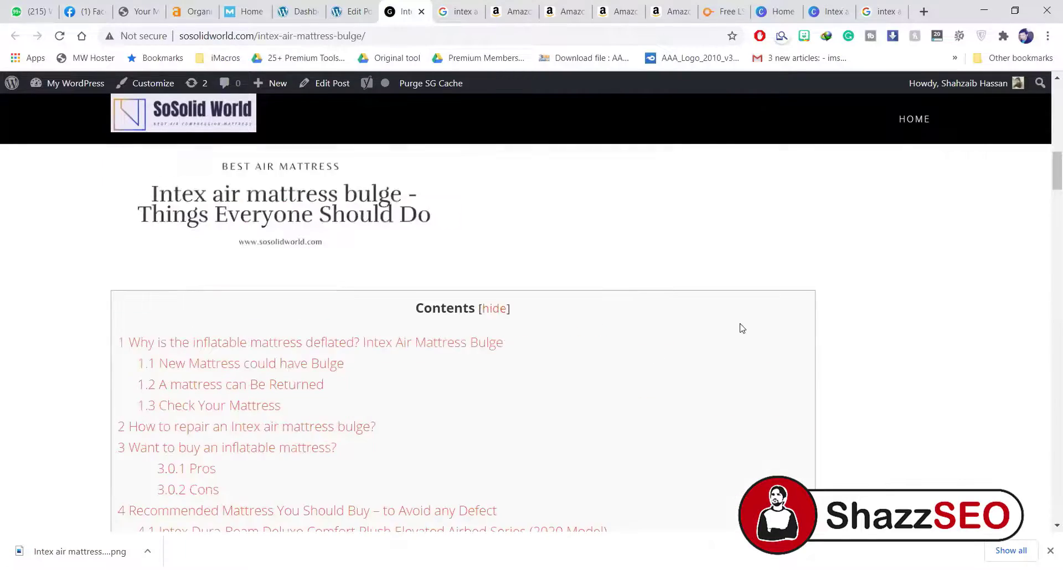
- Review the live Intex air mattress bulge page through to the author box, checking the pros and cons box and the recommended mattress sections
scroll(741, 328, down, 15)
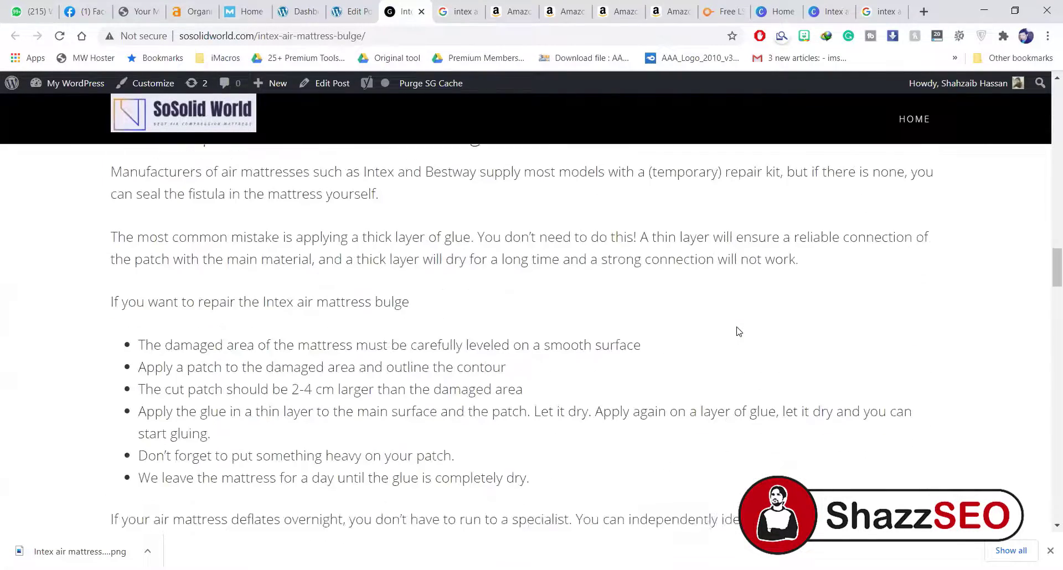
scroll(738, 331, down, 10)
scroll(739, 331, down, 3)
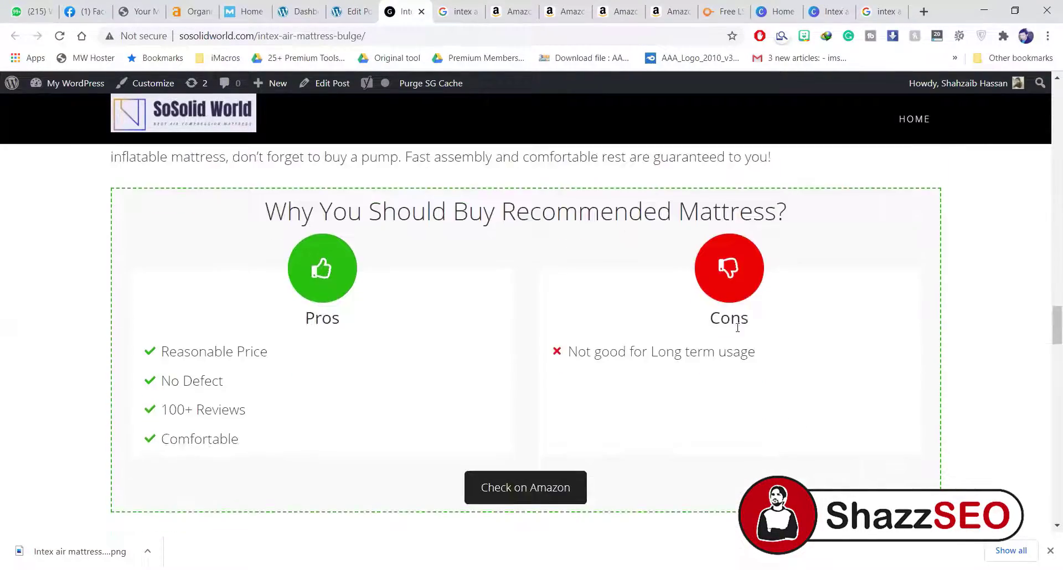
scroll(786, 358, up, 5)
scroll(787, 357, down, 15)
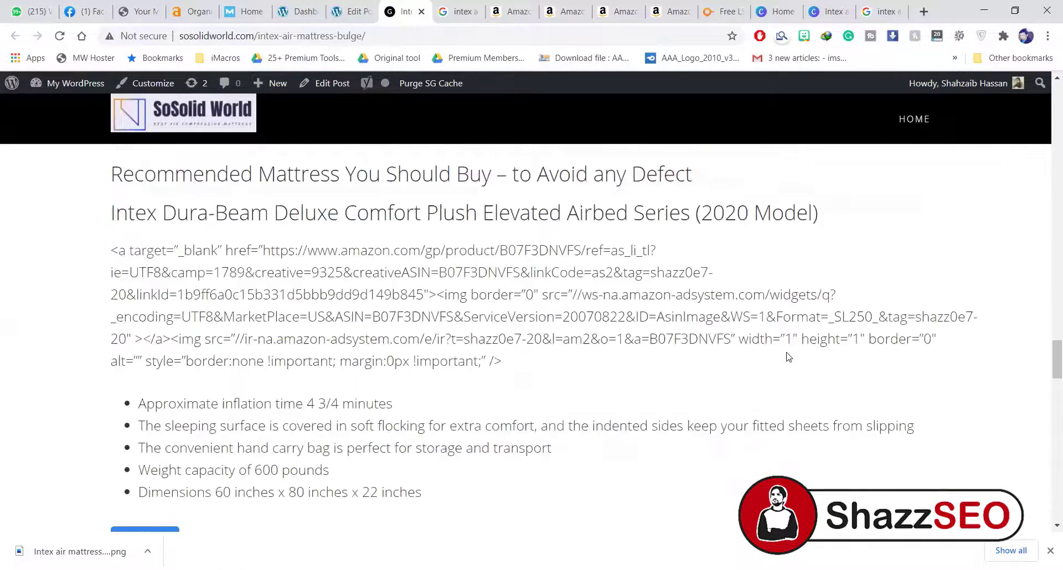
scroll(788, 356, up, 3)
scroll(787, 355, down, 5)
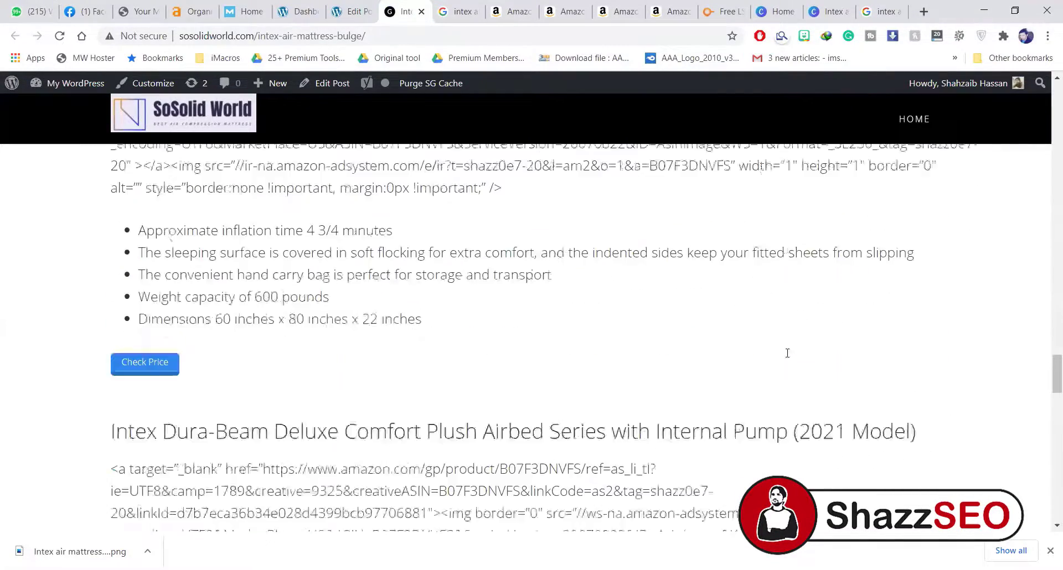
scroll(787, 354, down, 9)
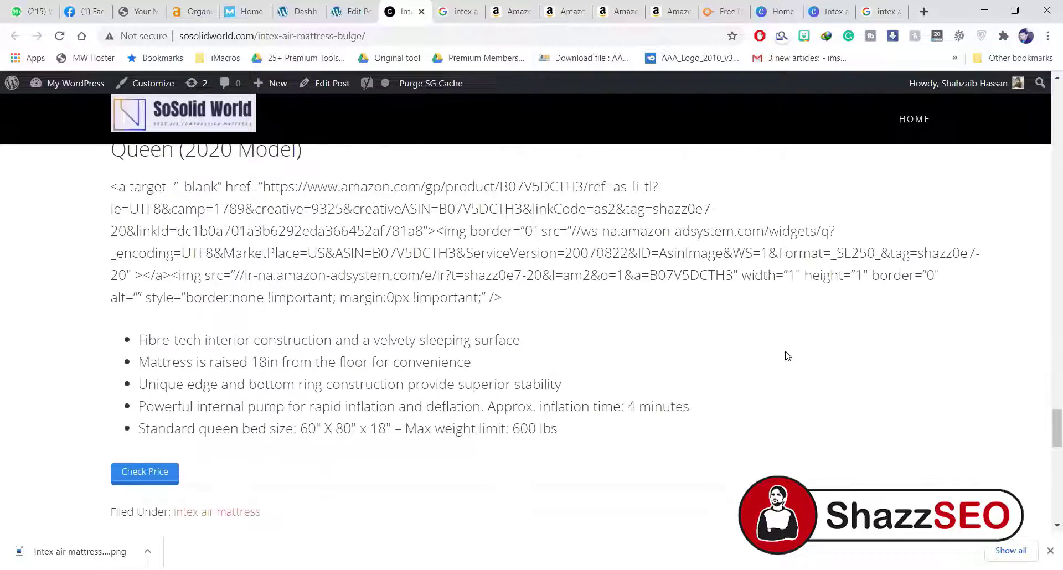
scroll(434, 328, down, 2)
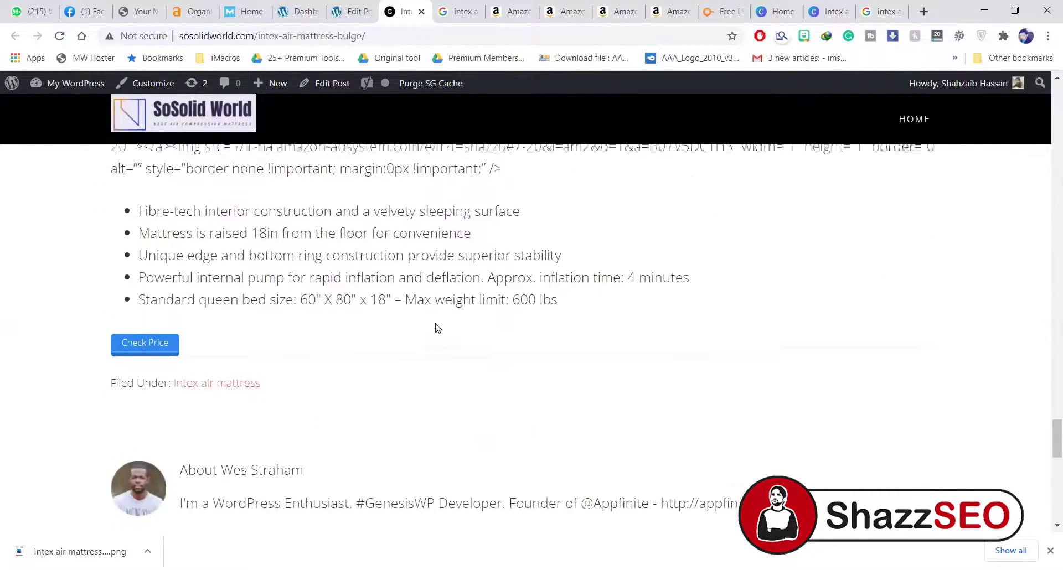
scroll(443, 388, up, 9)
scroll(184, 366, down, 5)
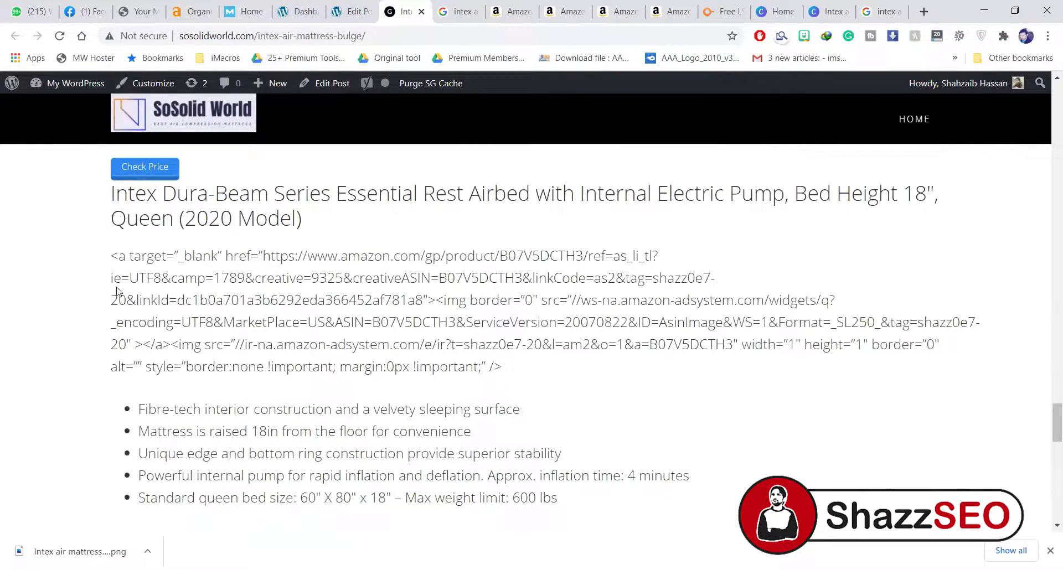
scroll(141, 316, up, 1)
scroll(332, 193, down, 8)
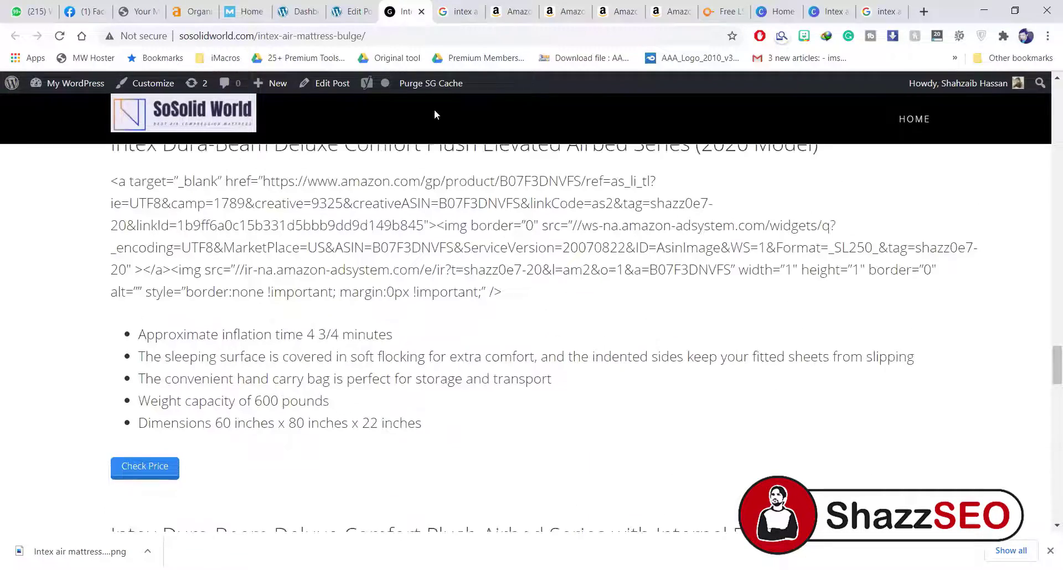
- Return to the post editor and locate the Amazon image code under the recommended mattress headings
click(360, 6)
scroll(387, 404, down, 20)
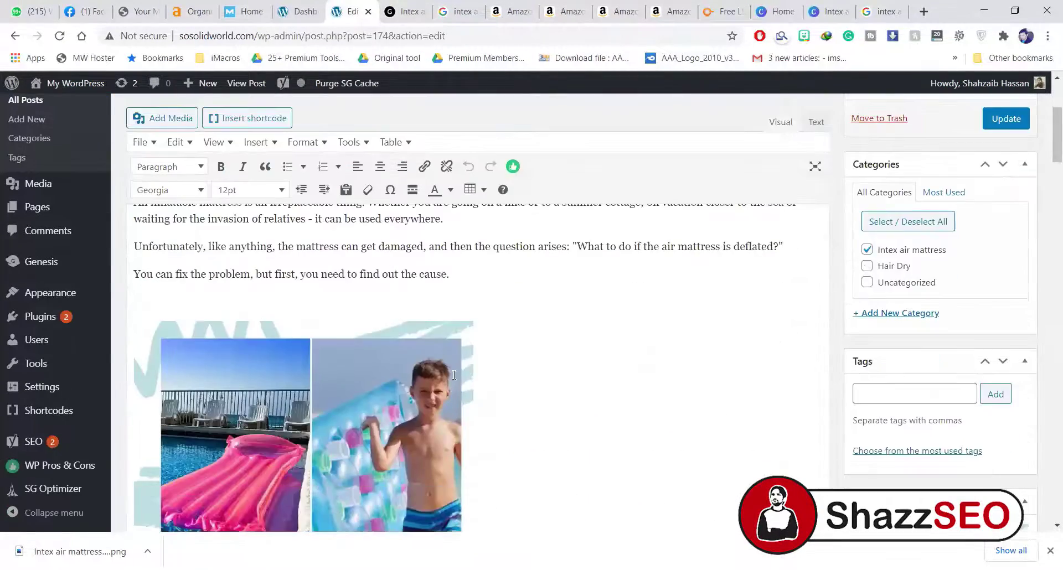
scroll(346, 370, down, 2)
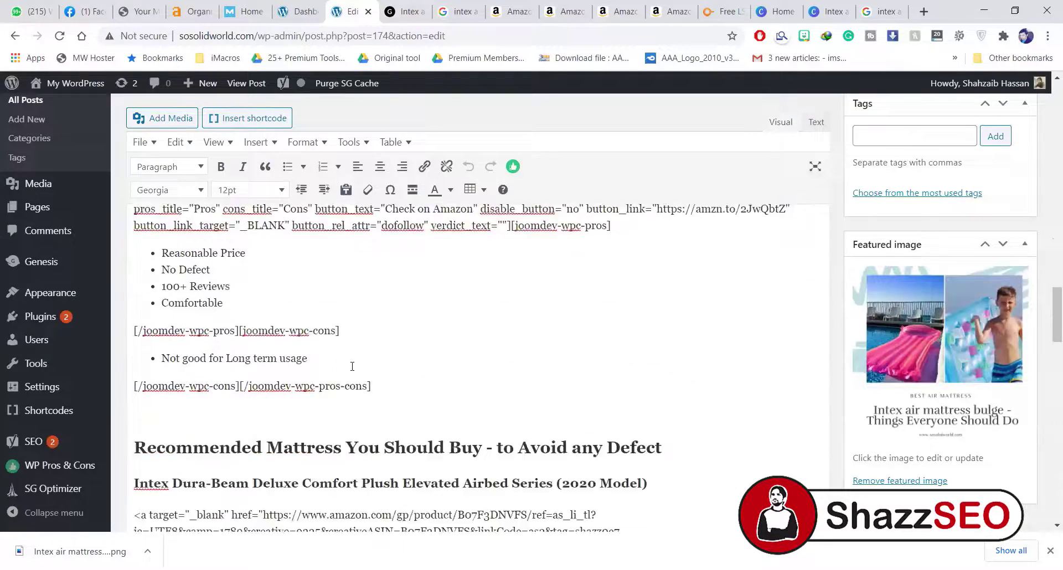
scroll(352, 368, up, 4)
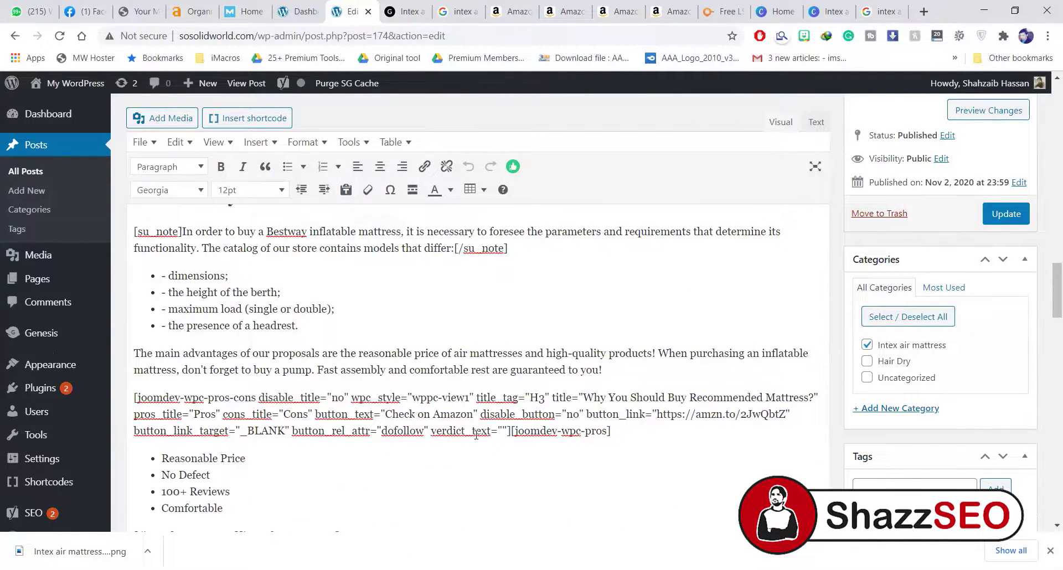
scroll(476, 434, up, 3)
scroll(476, 434, down, 9)
scroll(477, 432, up, 4)
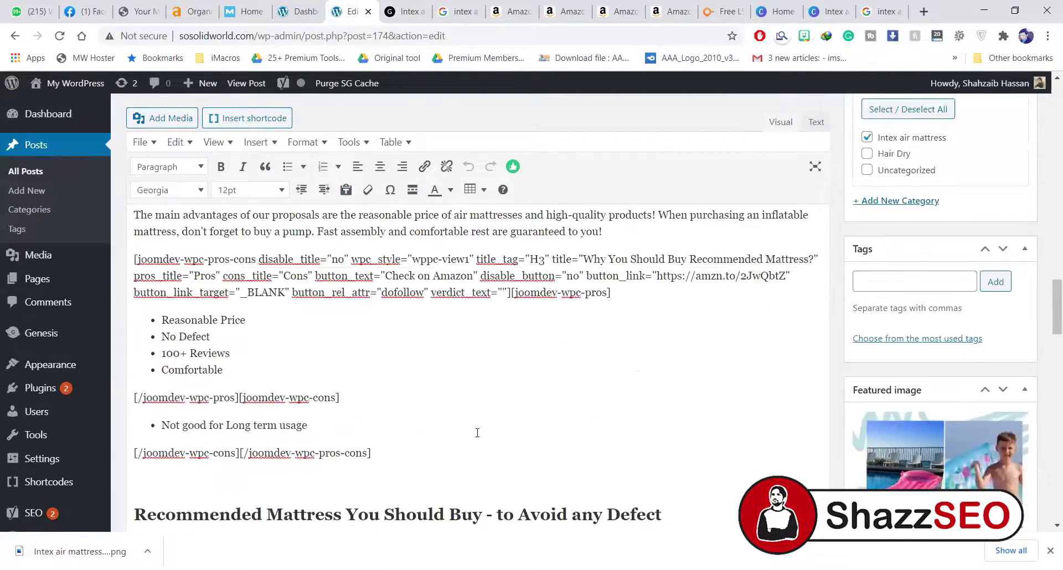
scroll(476, 432, down, 10)
scroll(460, 407, up, 4)
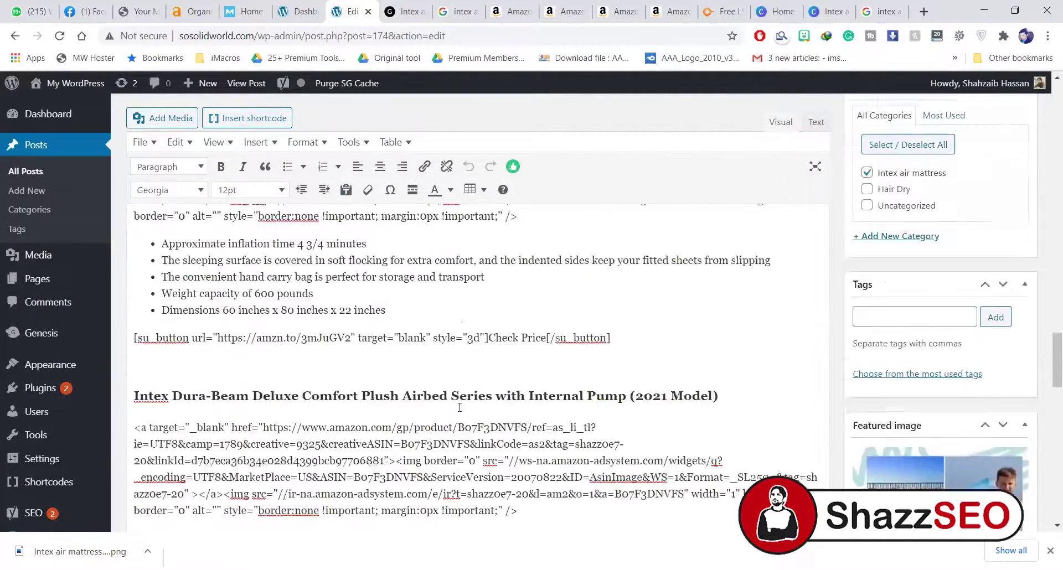
scroll(460, 407, up, 3)
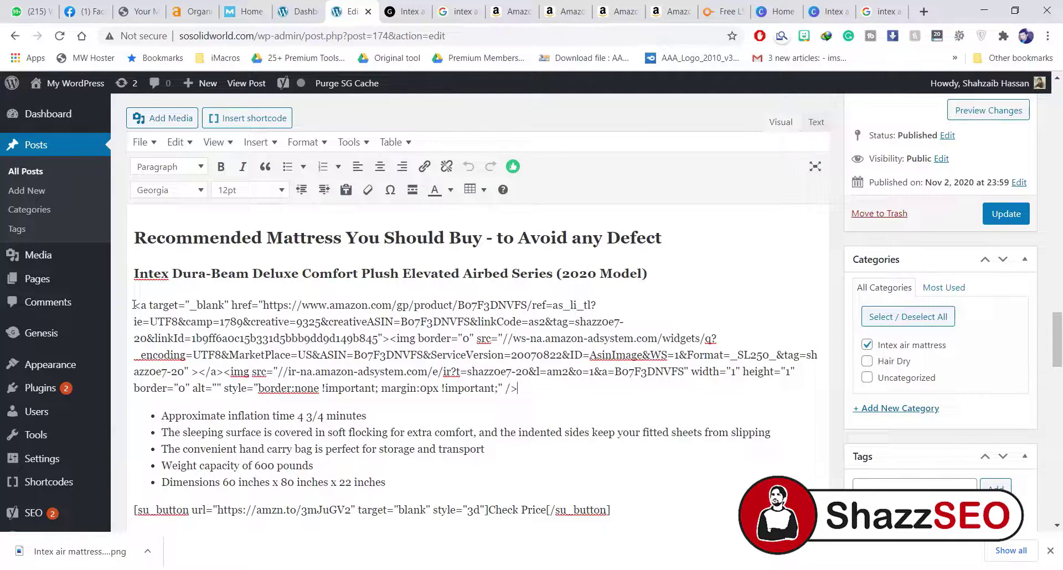
- Cut the Amazon image code under the Comfort Plush Elevated Airbed (2020 Model) heading, paste it there as HTML source, and return to the visual view
click(524, 391)
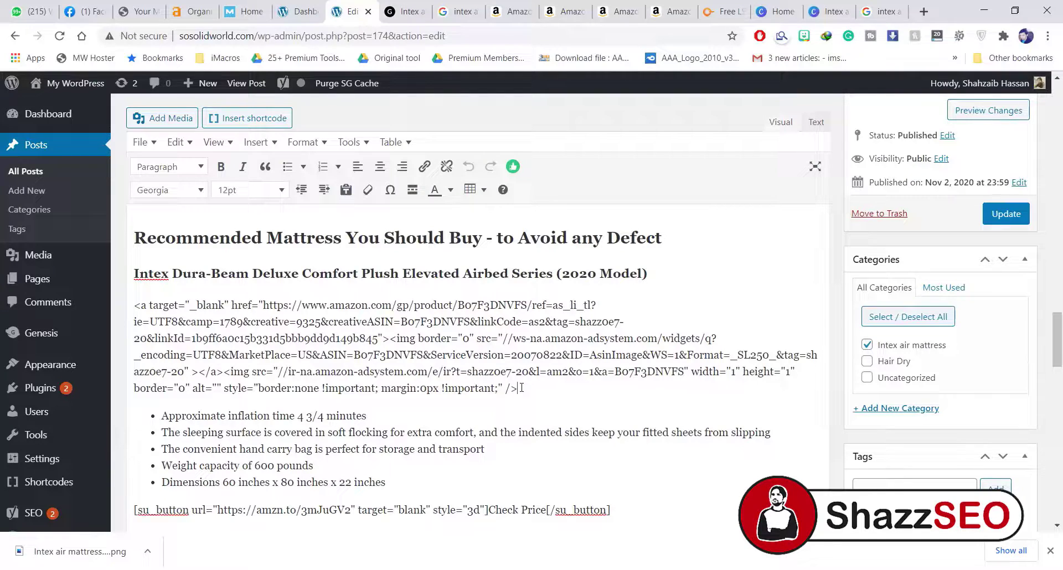
drag(521, 387, 129, 304)
key(ctrl+c)
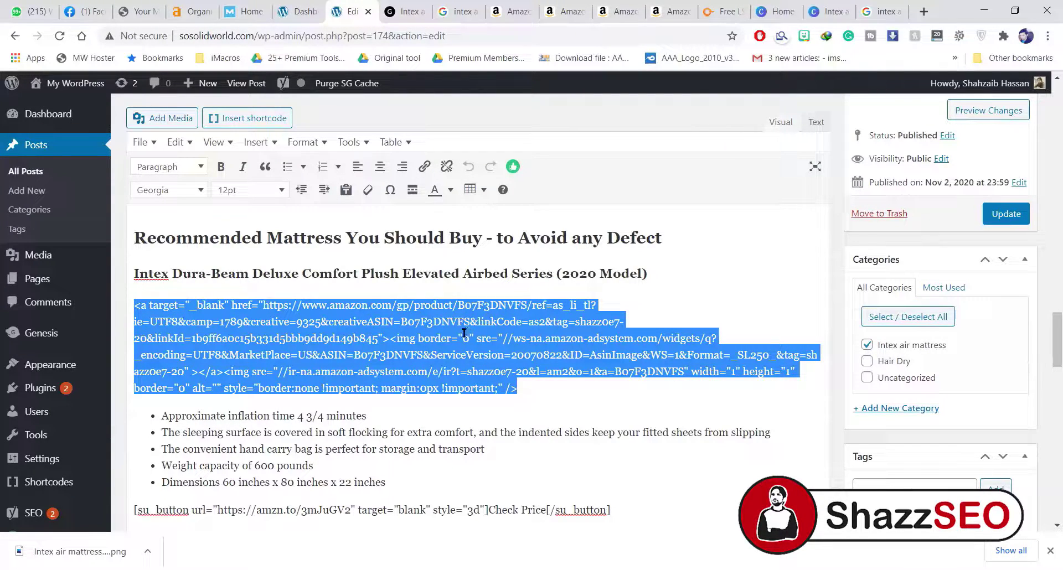
key(BackSpace)
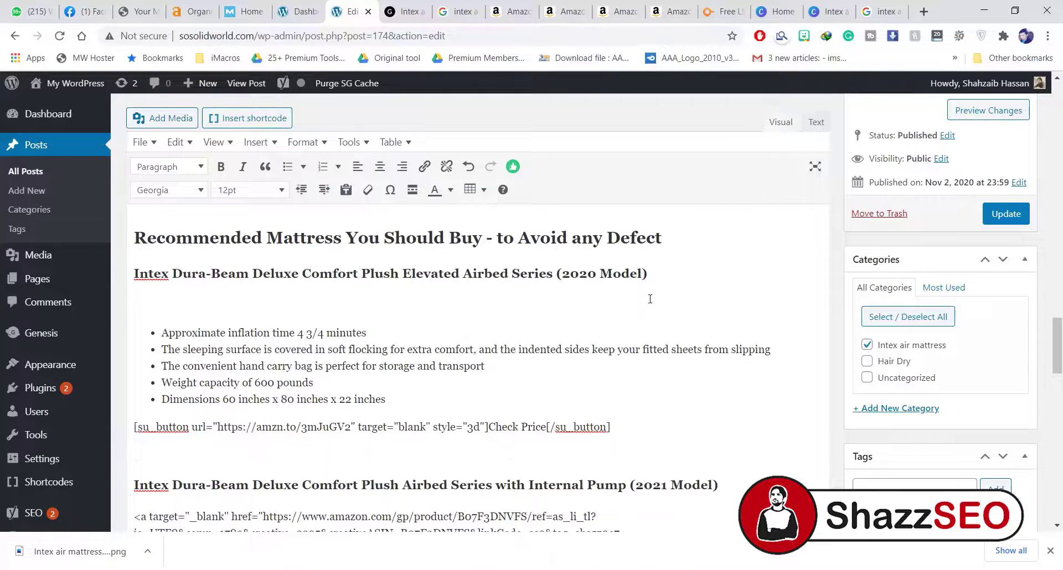
click(815, 123)
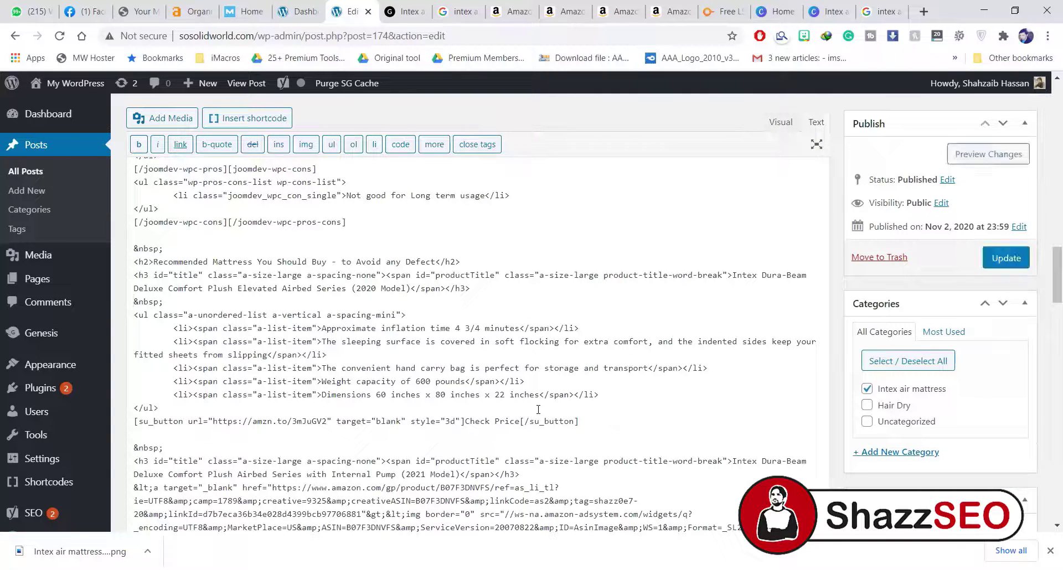
key(ctrl+v)
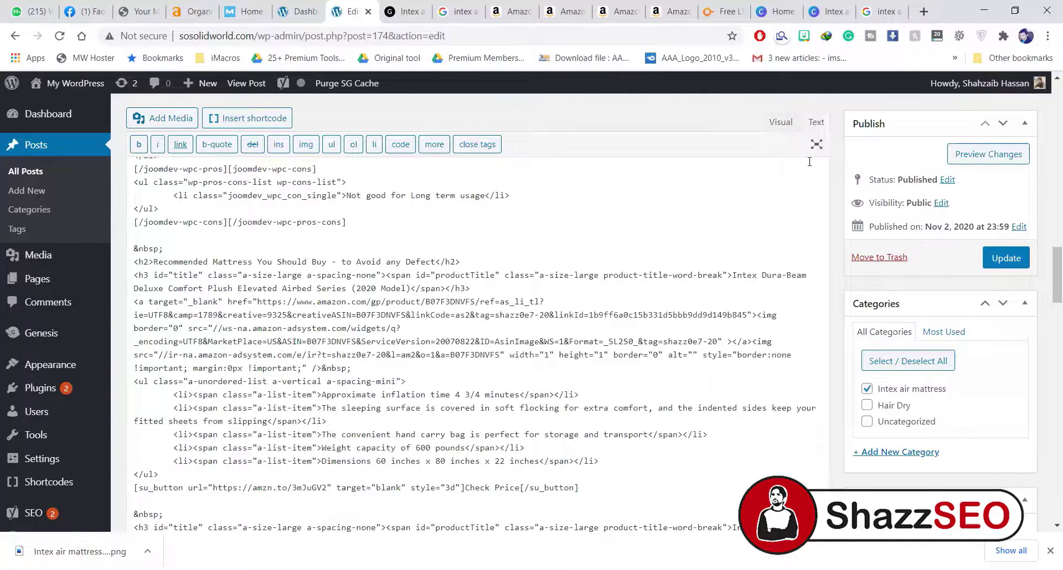
click(780, 122)
- Cut the Amazon image code under the Comfort Plush Airbed with Internal Pump (2021 Model) heading and paste it back there as HTML source
scroll(357, 382, down, 5)
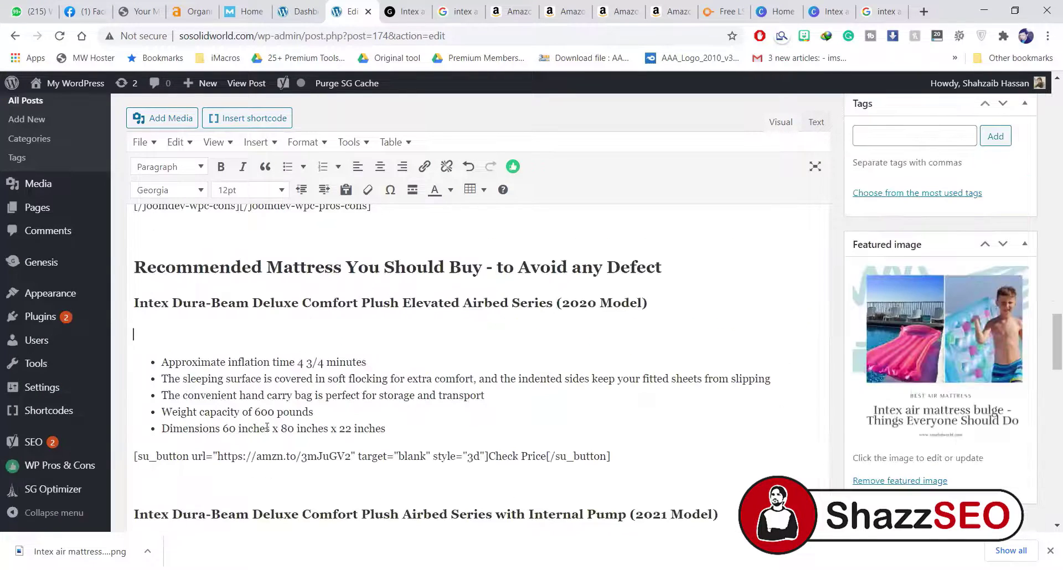
scroll(293, 435, down, 3)
scroll(285, 415, down, 10)
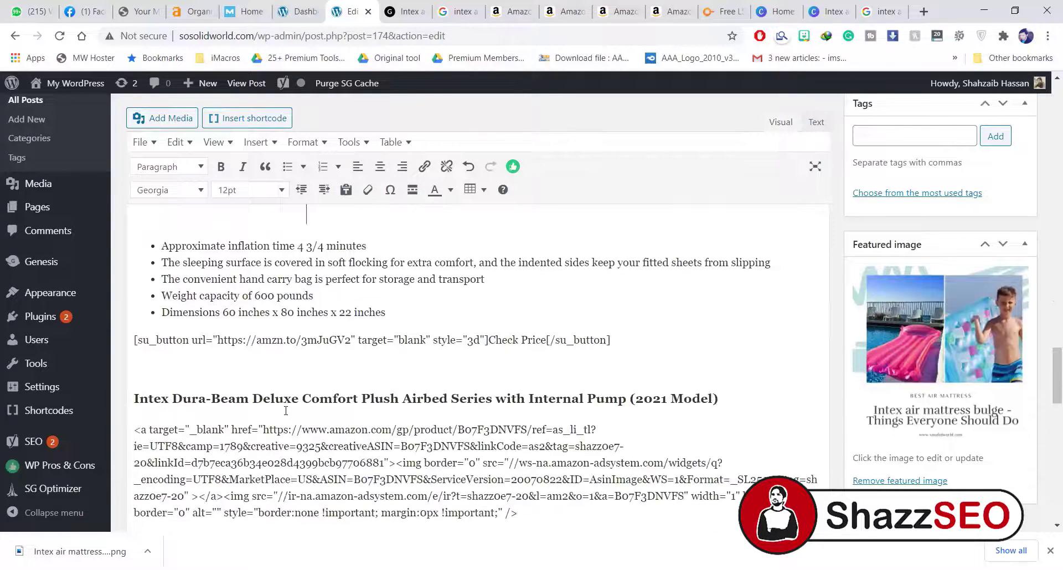
scroll(496, 383, up, 1)
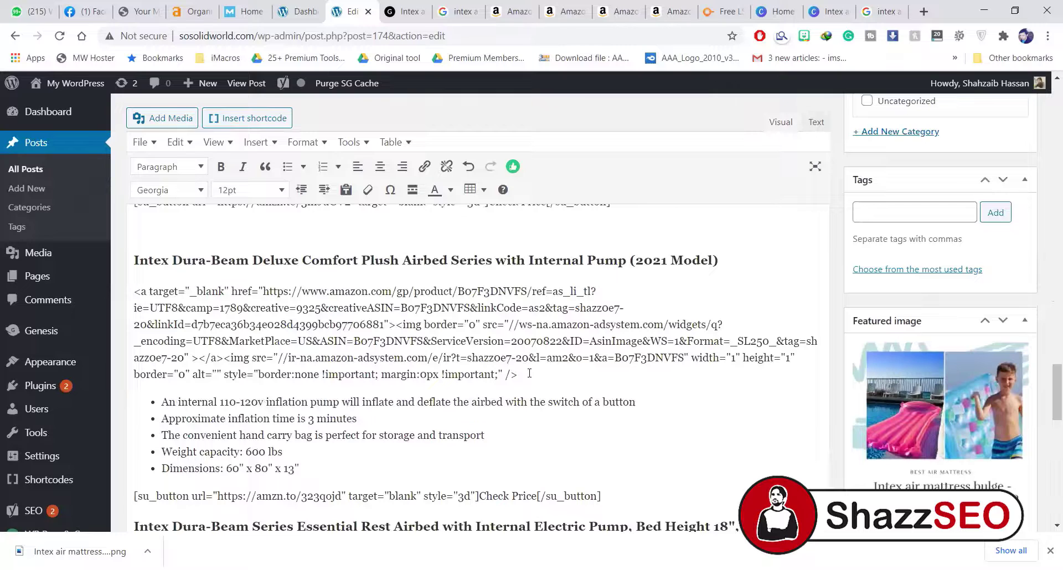
drag(517, 374, 137, 290)
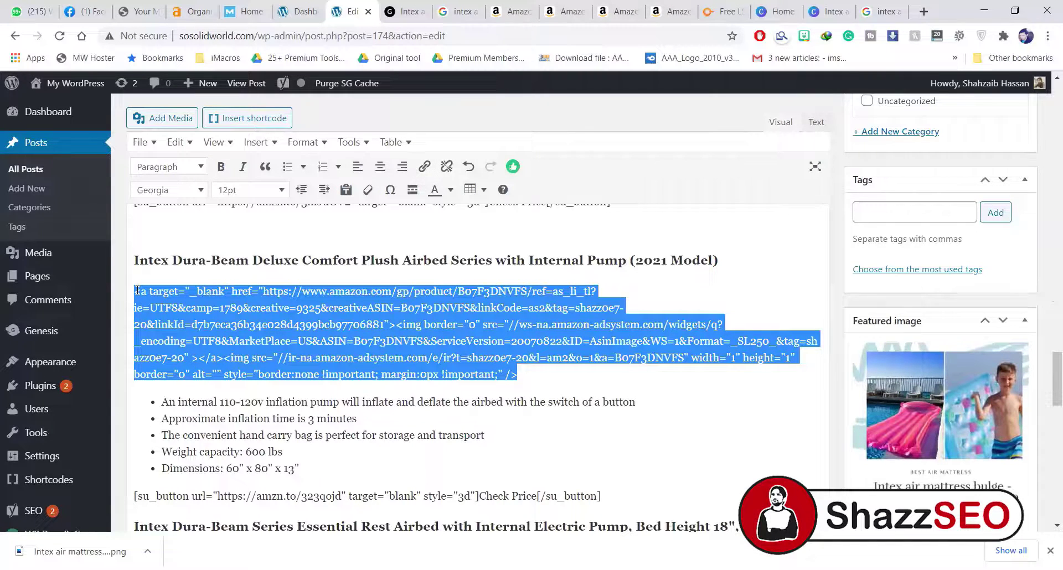
key(ctrl+x)
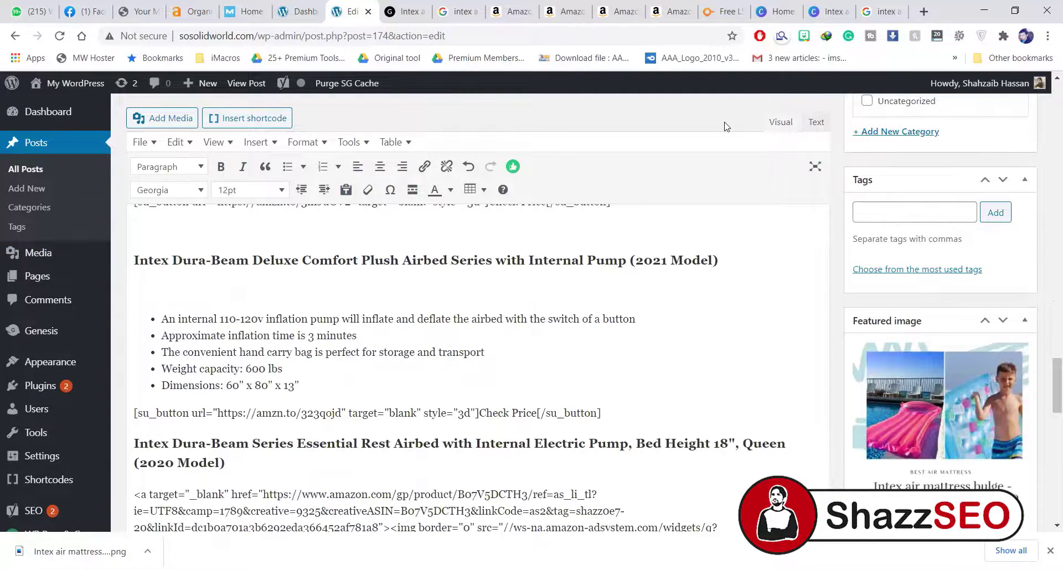
click(817, 123)
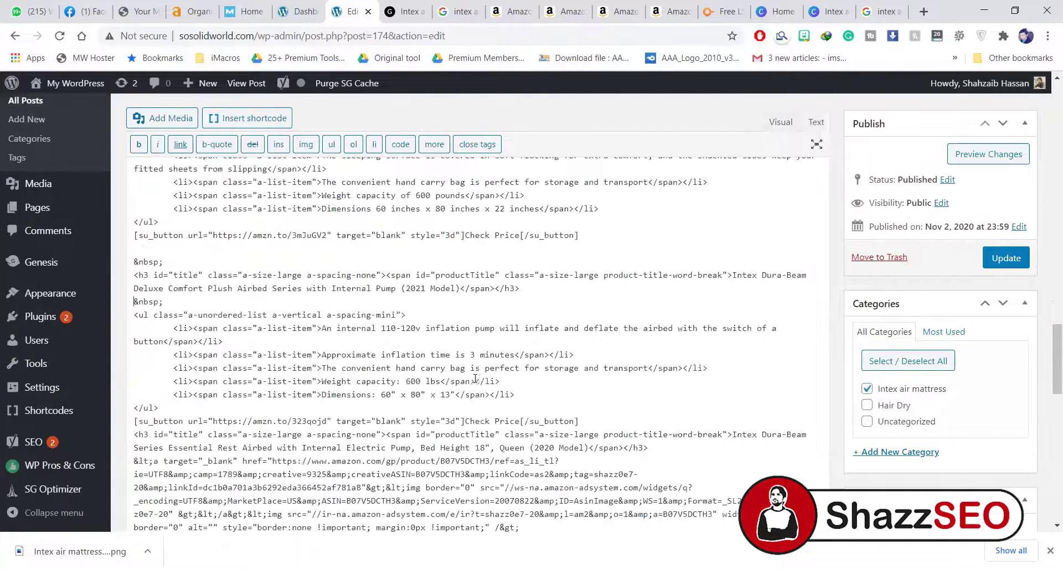
key(ctrl+v)
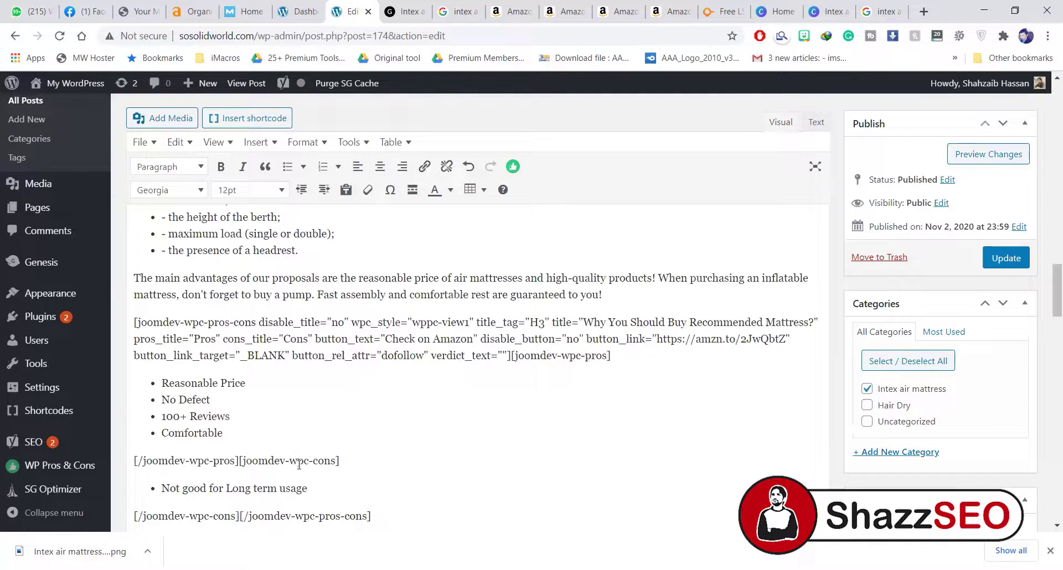
- Move the Amazon image code under the Essential Rest Airbed (2020 Model) heading into the HTML source and return to the visual view
scroll(416, 424, down, 3)
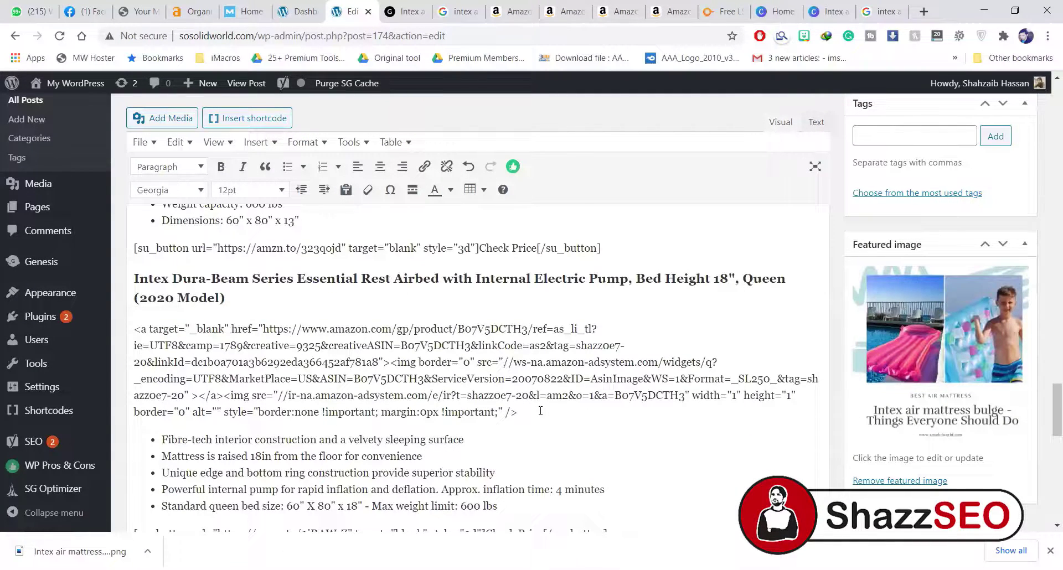
drag(529, 412, 129, 327)
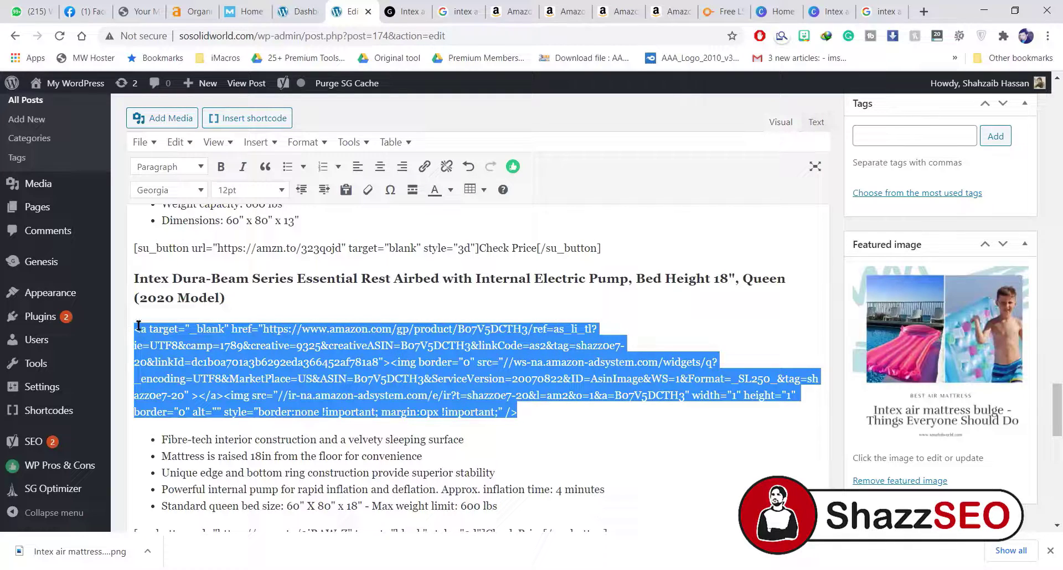
key(Delete)
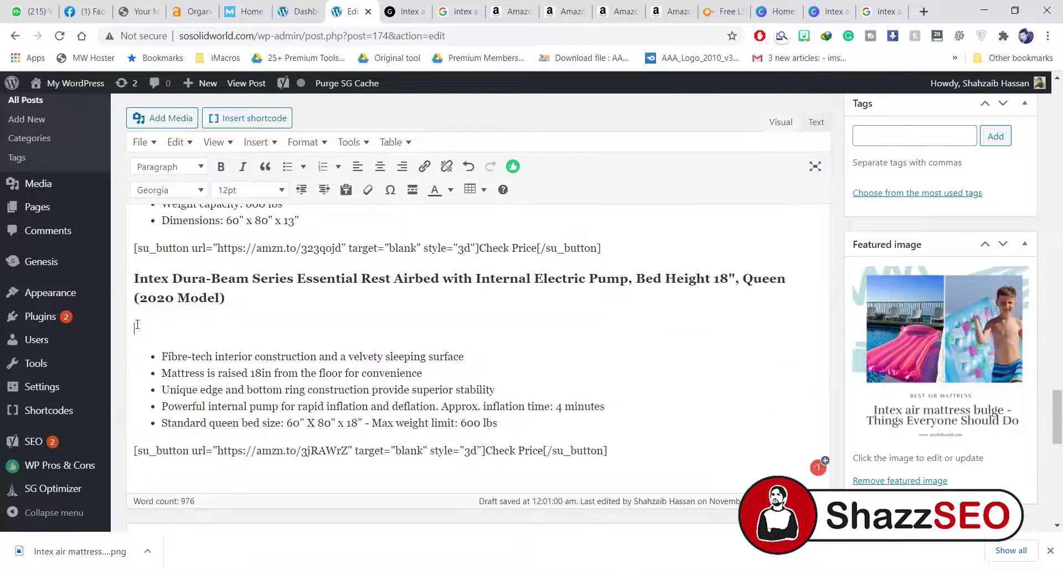
click(816, 122)
click(774, 123)
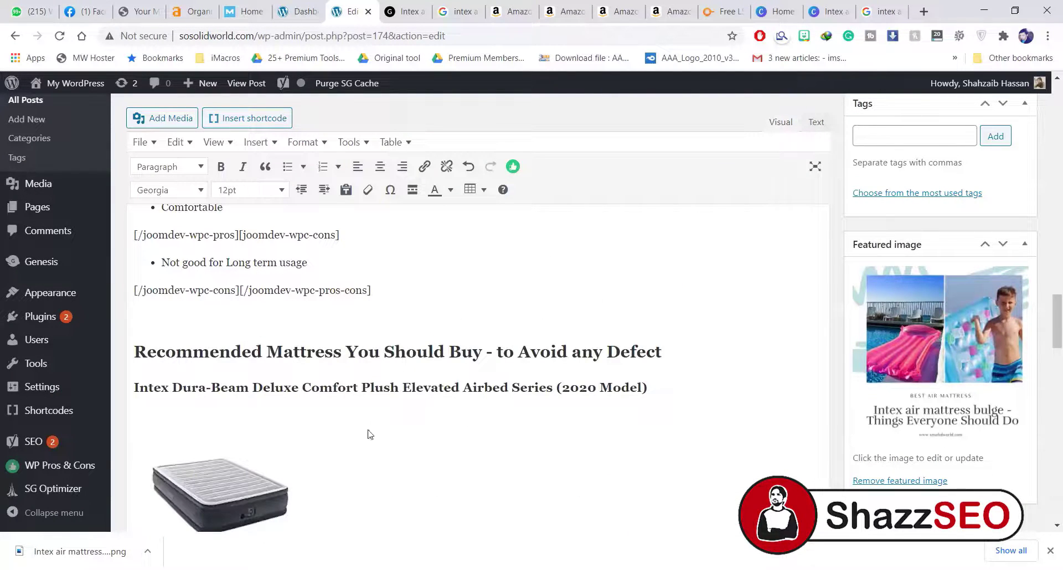
- Check the product images and surrounding content in the recommended mattress sections of the visual editor
scroll(380, 435, down, 10)
scroll(407, 417, up, 15)
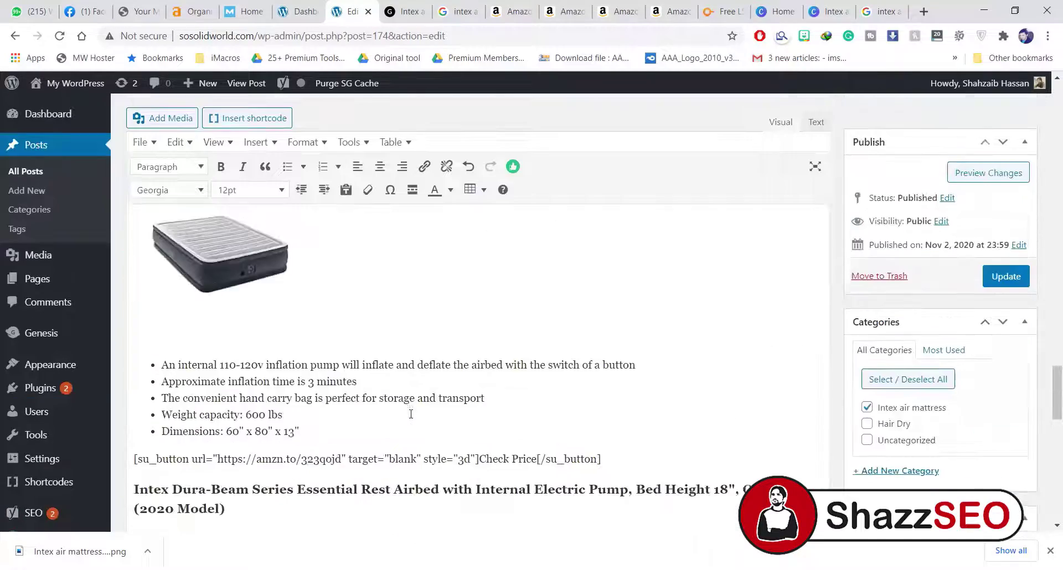
scroll(411, 413, up, 8)
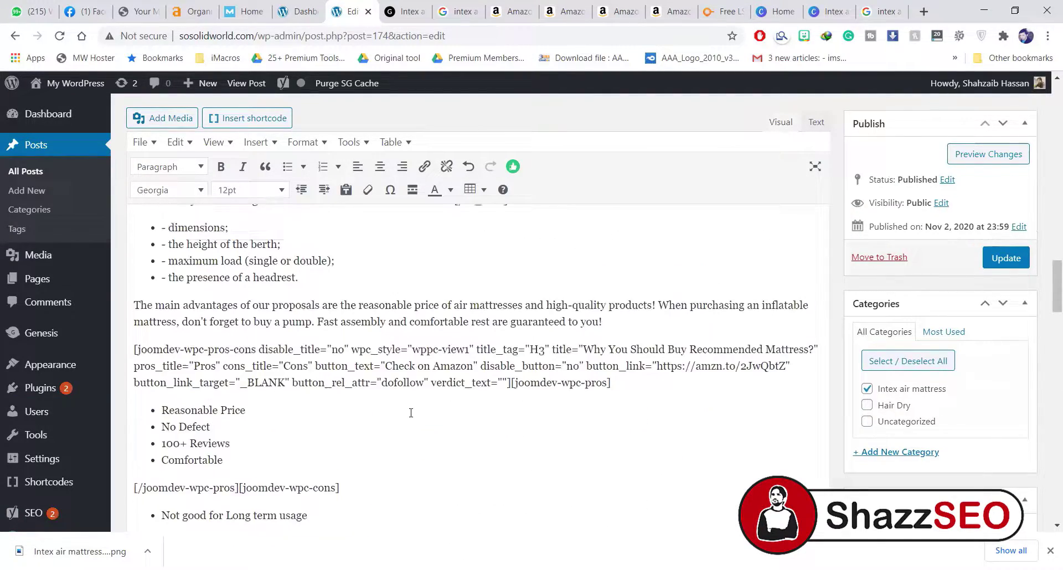
scroll(411, 412, down, 12)
scroll(410, 411, down, 11)
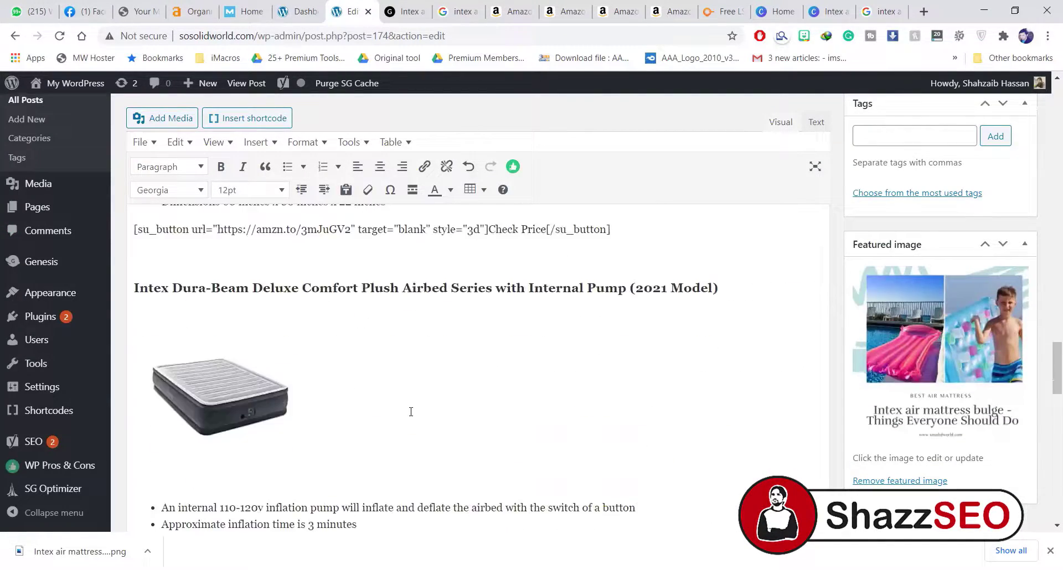
scroll(411, 412, up, 10)
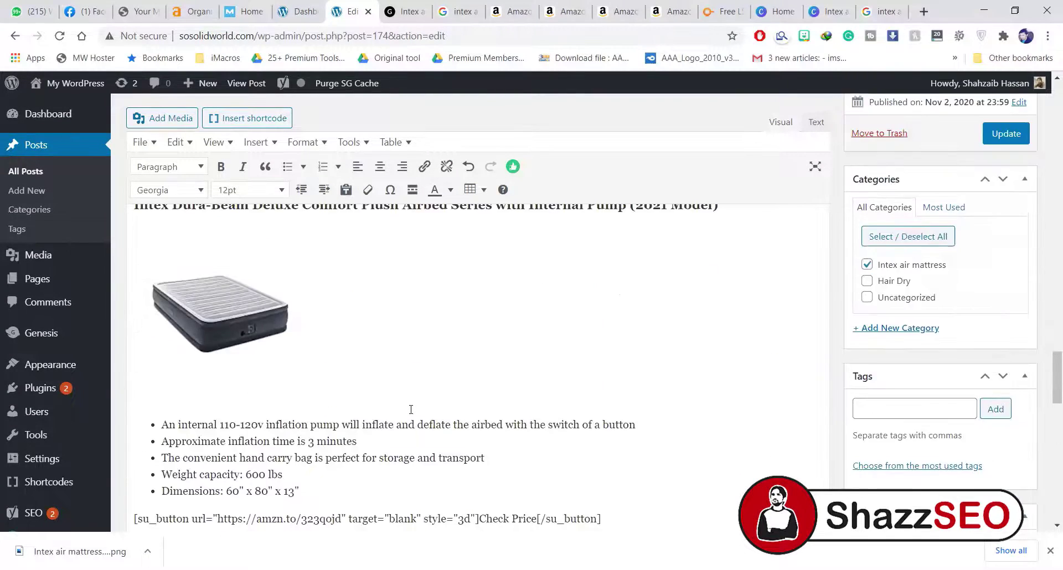
scroll(411, 409, down, 6)
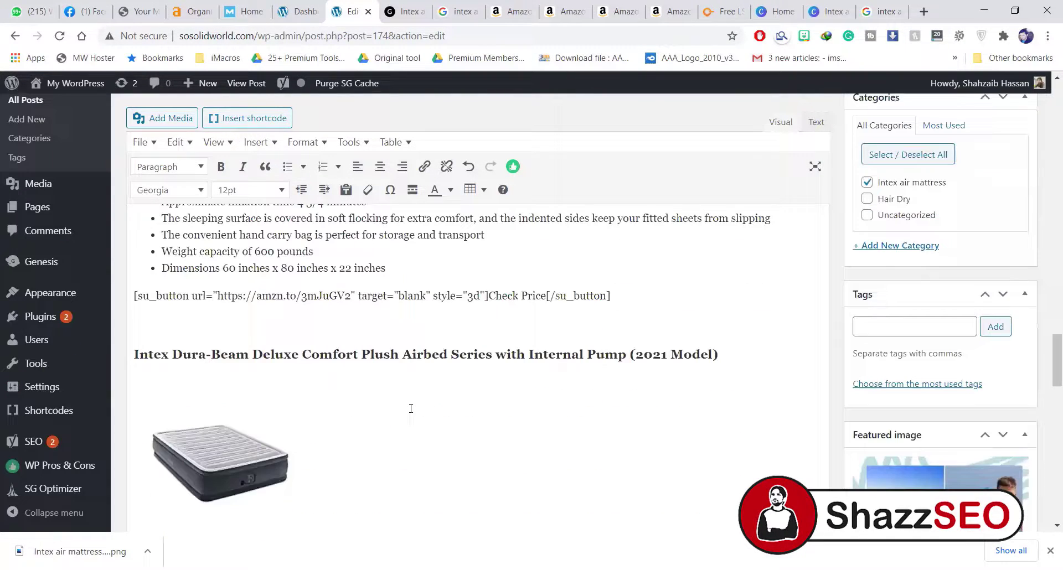
- Update the edited post and open its live page in a new browser tab
scroll(411, 406, up, 6)
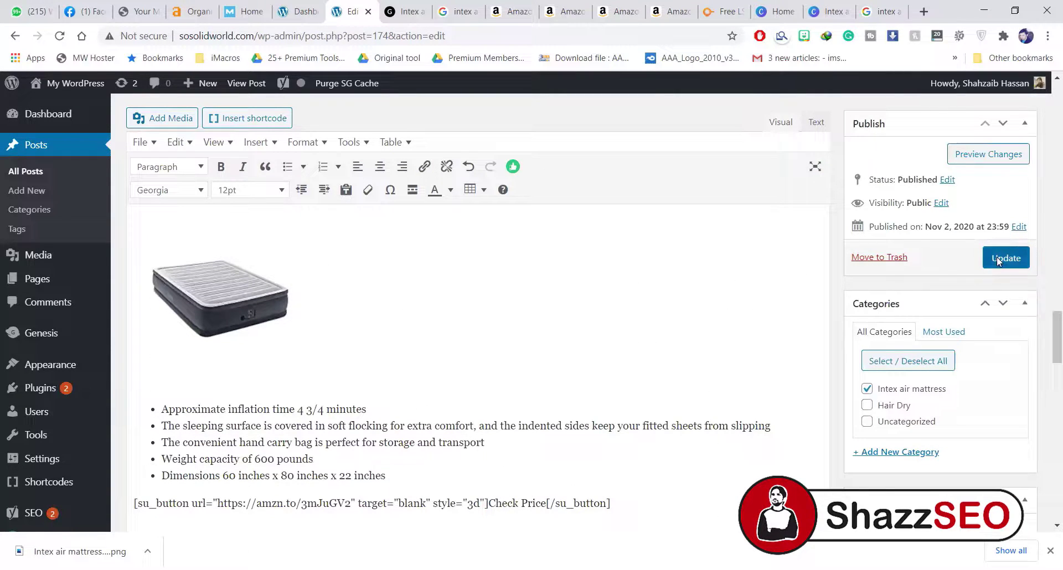
click(990, 256)
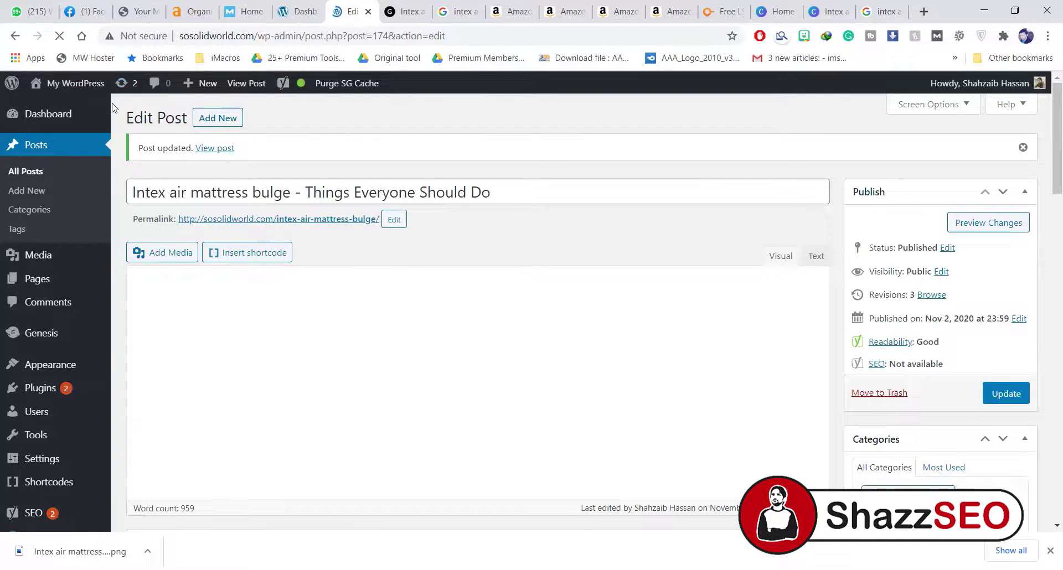
right_click(219, 148)
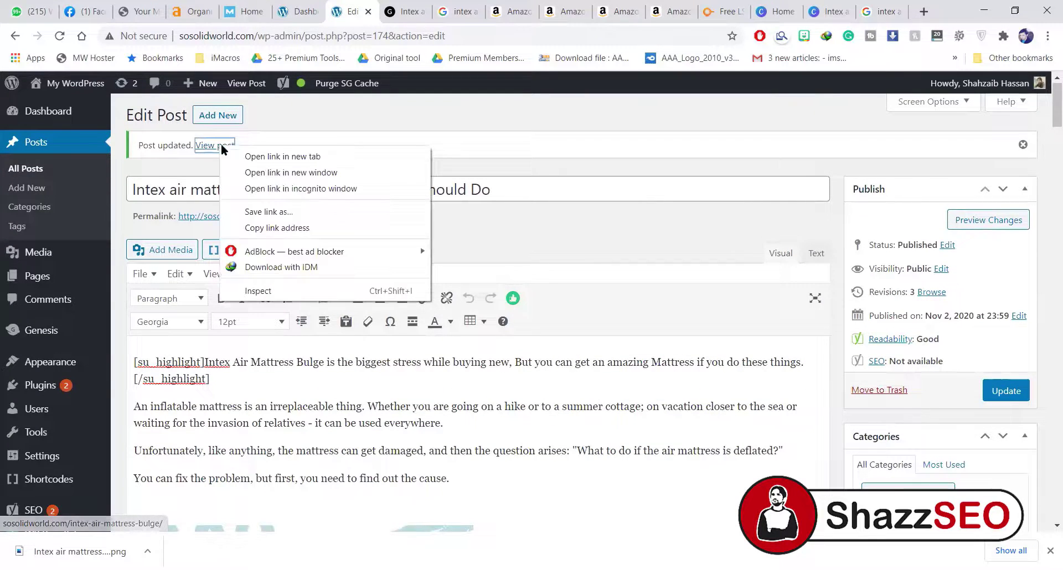
click(237, 157)
click(422, 13)
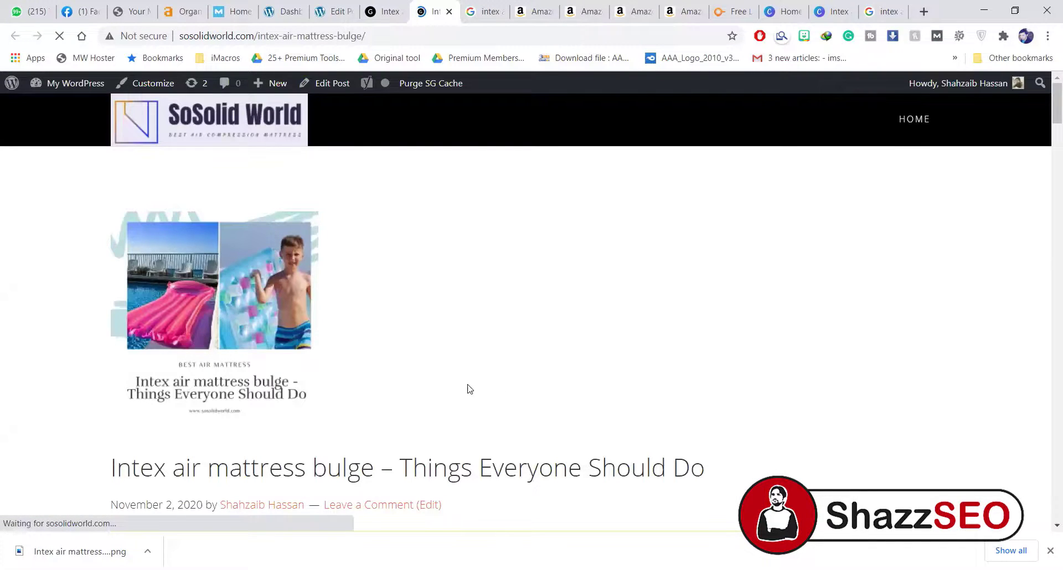
- Examine the live post down to its end, checking the product images and price buttons in the recommended mattress sections
scroll(39, 304, down, 10)
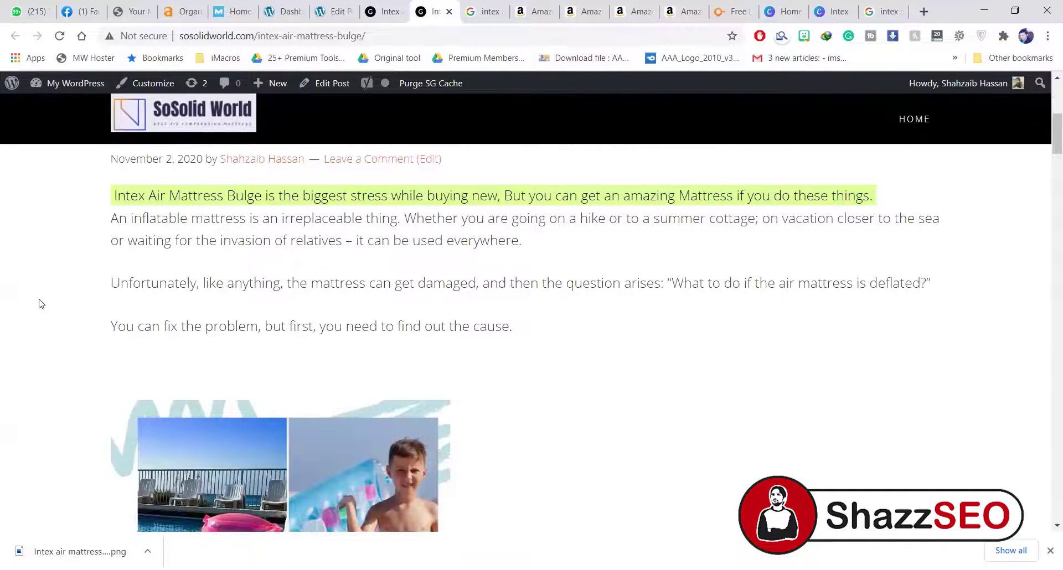
scroll(42, 302, down, 15)
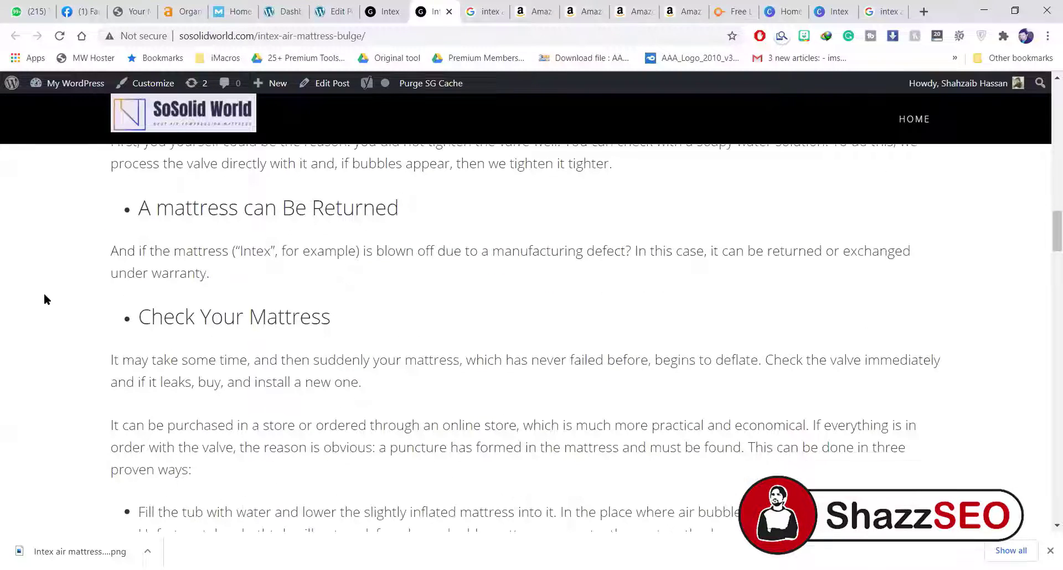
scroll(44, 299, down, 10)
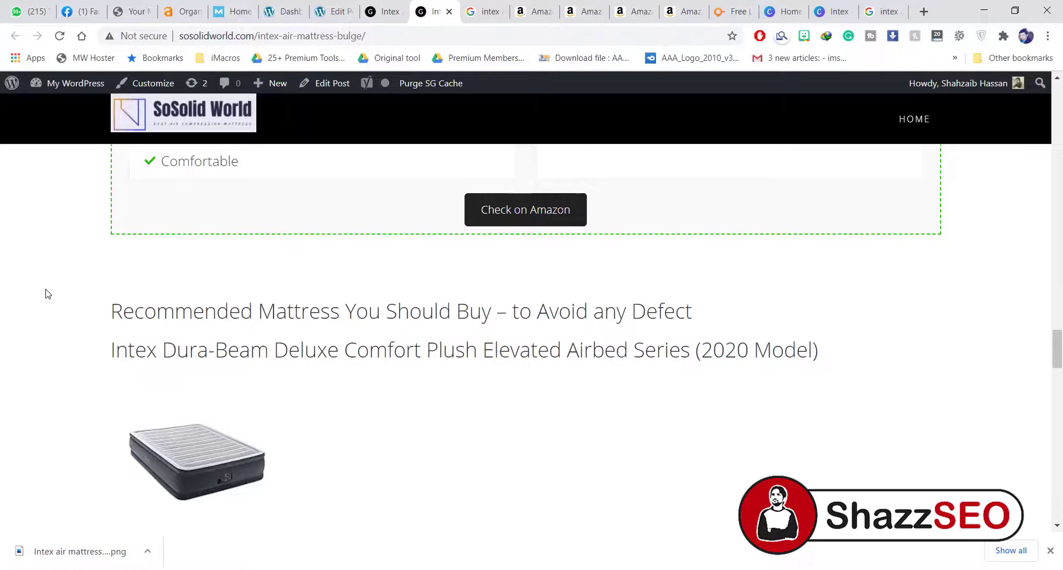
scroll(48, 294, down, 10)
scroll(49, 294, down, 12)
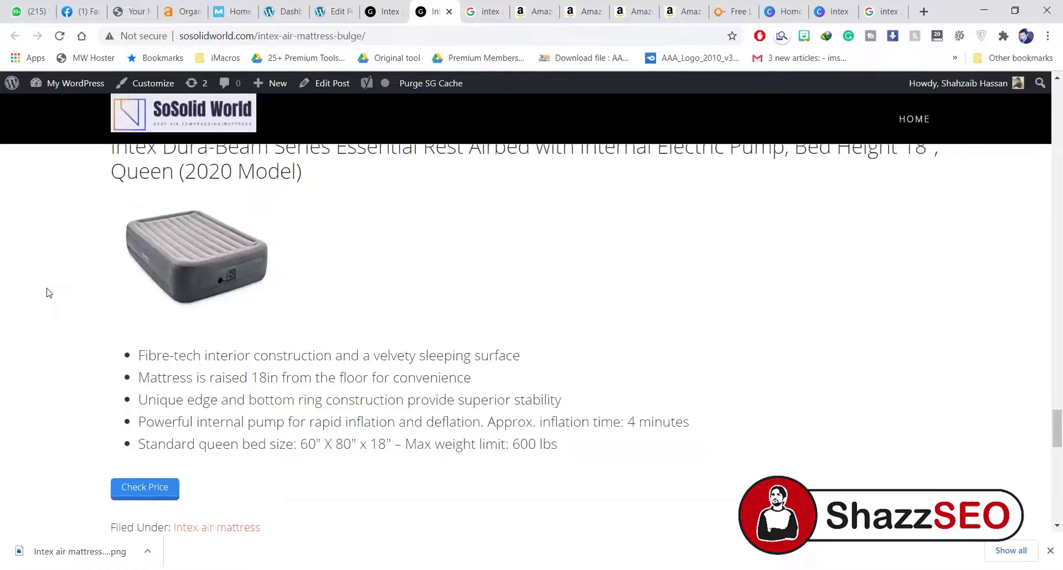
scroll(51, 292, up, 3)
scroll(50, 292, up, 3)
scroll(48, 286, up, 1)
scroll(48, 285, down, 1)
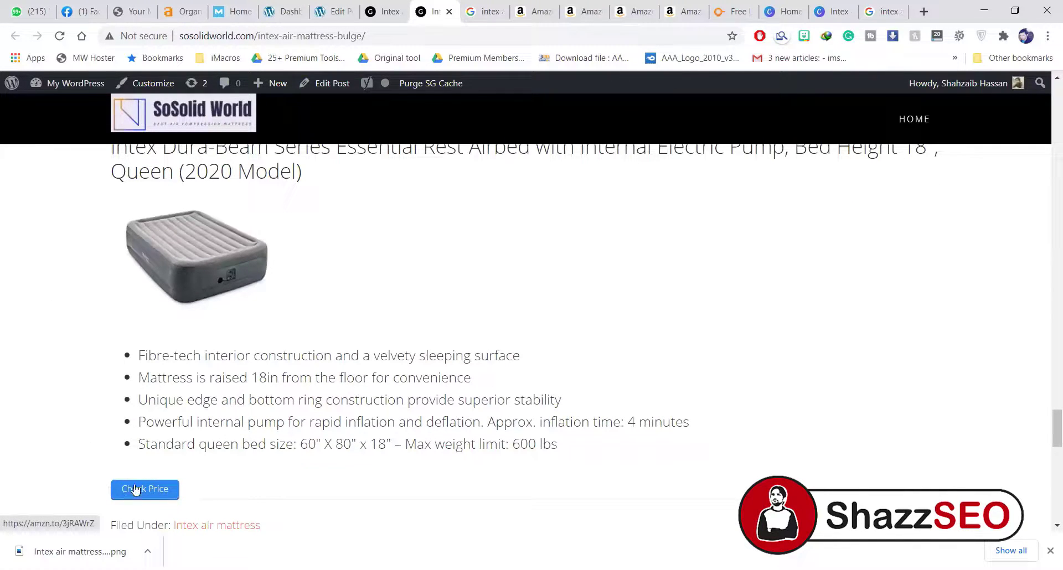
- Review the pros and cons box, the repair advice and the table of contents on the live post
scroll(166, 421, up, 10)
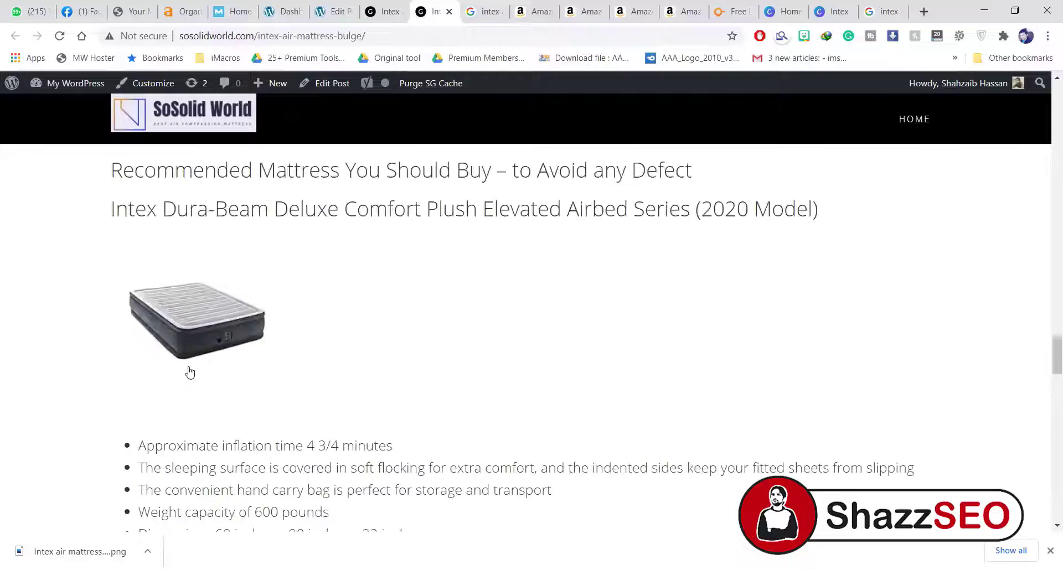
scroll(190, 373, down, 2)
scroll(356, 368, up, 7)
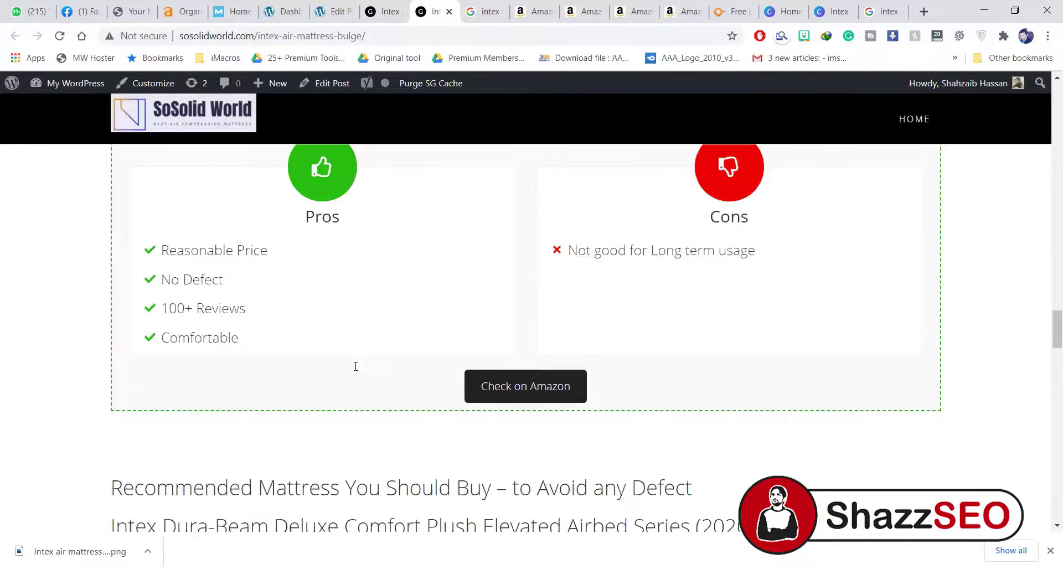
scroll(355, 366, up, 15)
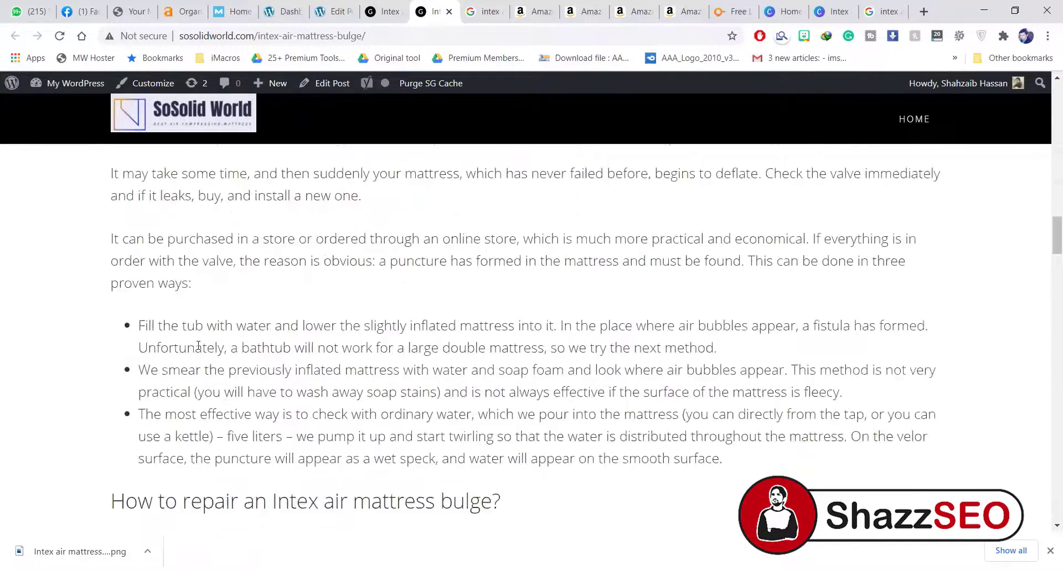
scroll(210, 343, down, 6)
scroll(365, 370, up, 3)
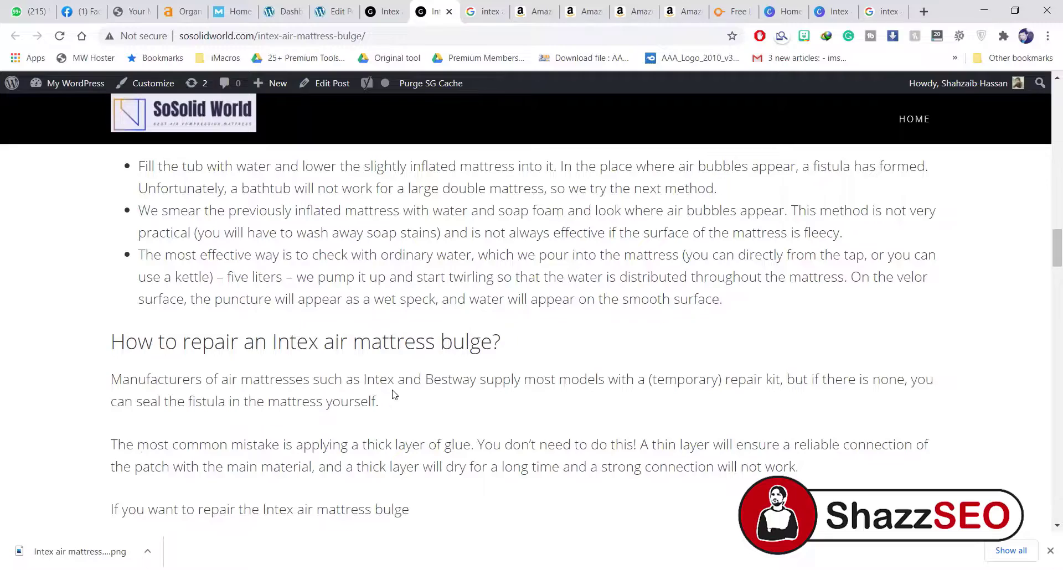
scroll(424, 396, up, 6)
scroll(334, 410, up, 15)
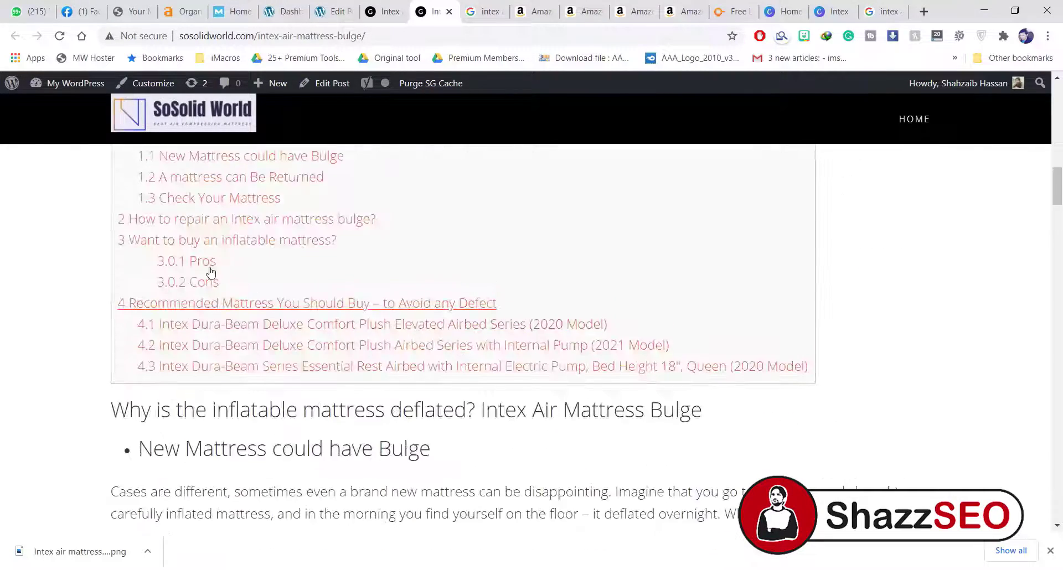
scroll(293, 264, down, 8)
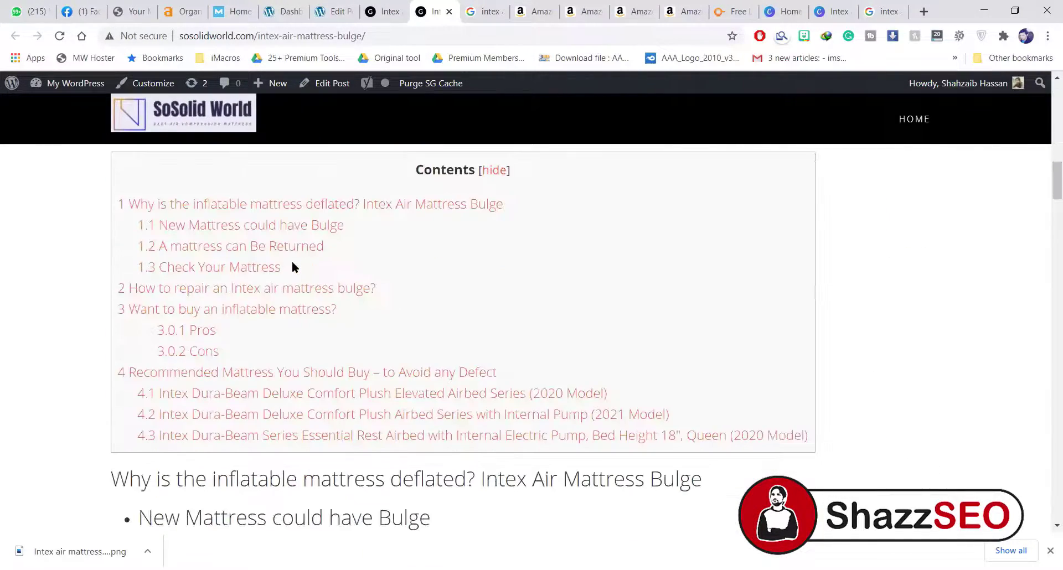
- Check the featured image, title and highlighted introduction at the start of the live post
scroll(292, 259, up, 10)
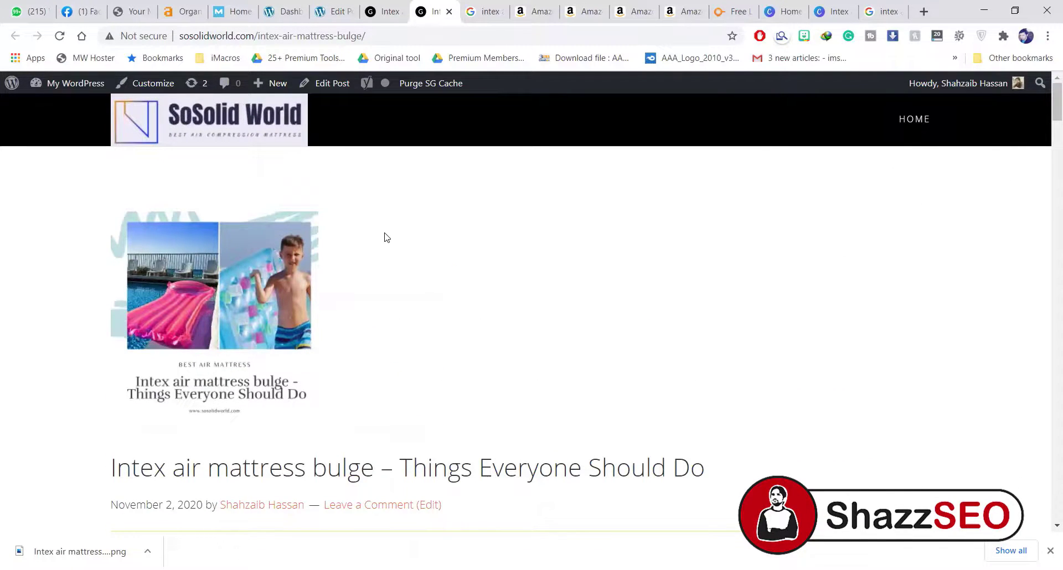
scroll(385, 233, down, 7)
scroll(332, 199, up, 7)
scroll(379, 191, down, 4)
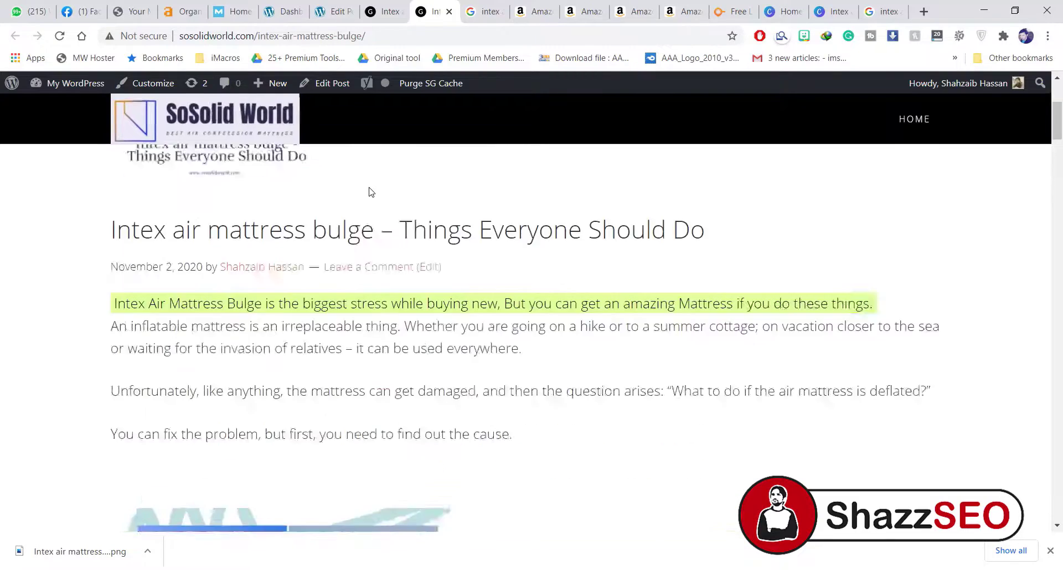
scroll(368, 190, up, 4)
scroll(370, 190, down, 1)
scroll(369, 185, down, 9)
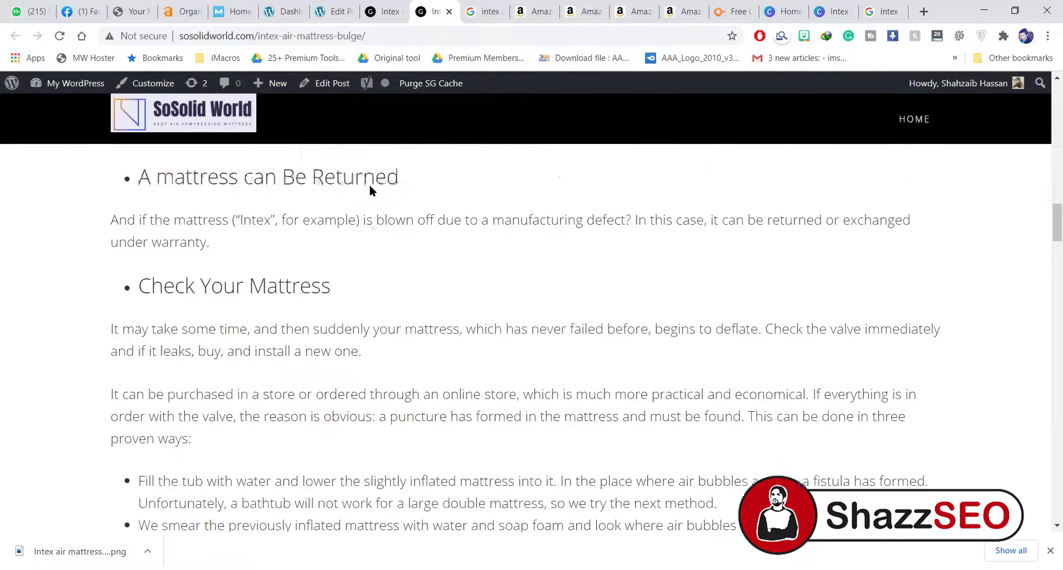
scroll(370, 185, up, 10)
scroll(360, 171, down, 2)
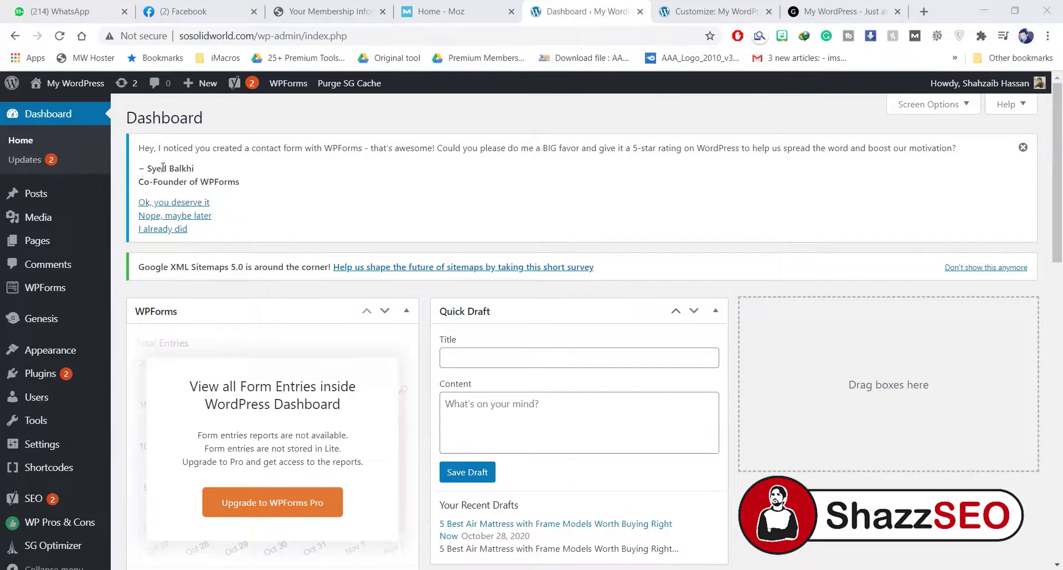
- Add a new page in the WordPress dashboard and title it "Affiliate Disclosure"
mouse_move(62, 243)
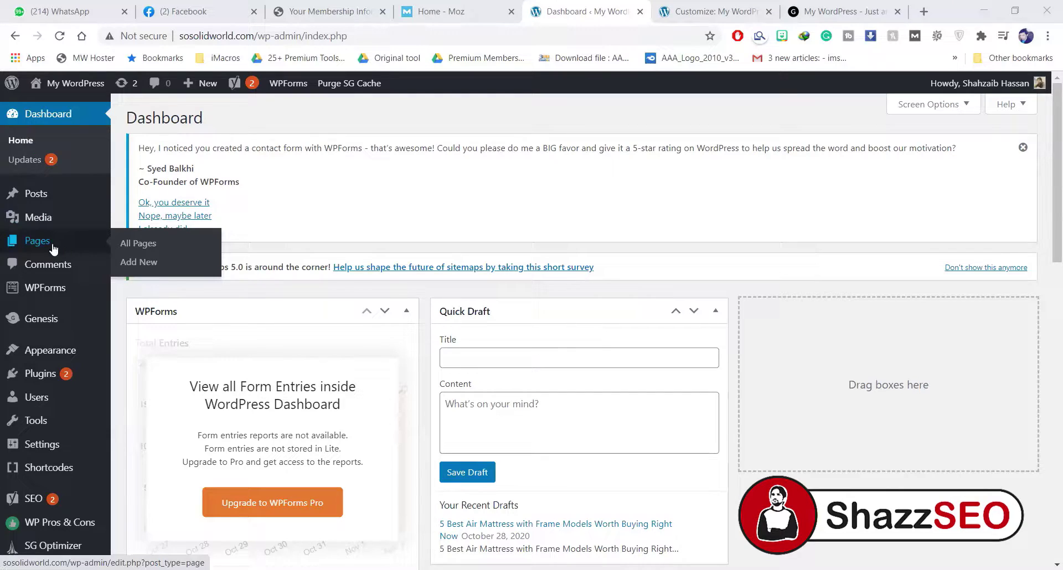
right_click(126, 246)
click(121, 263)
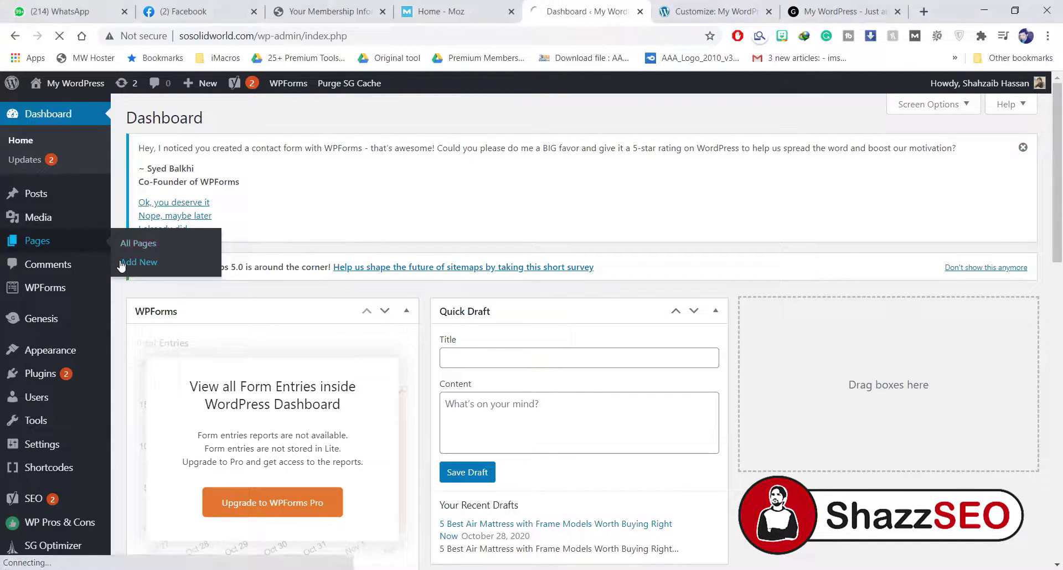
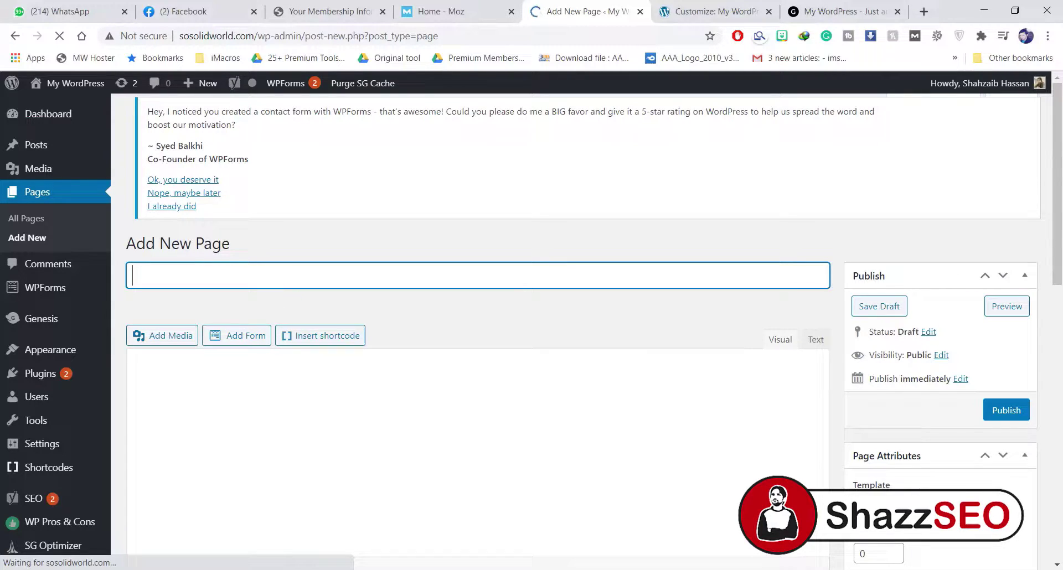
right_click(226, 273)
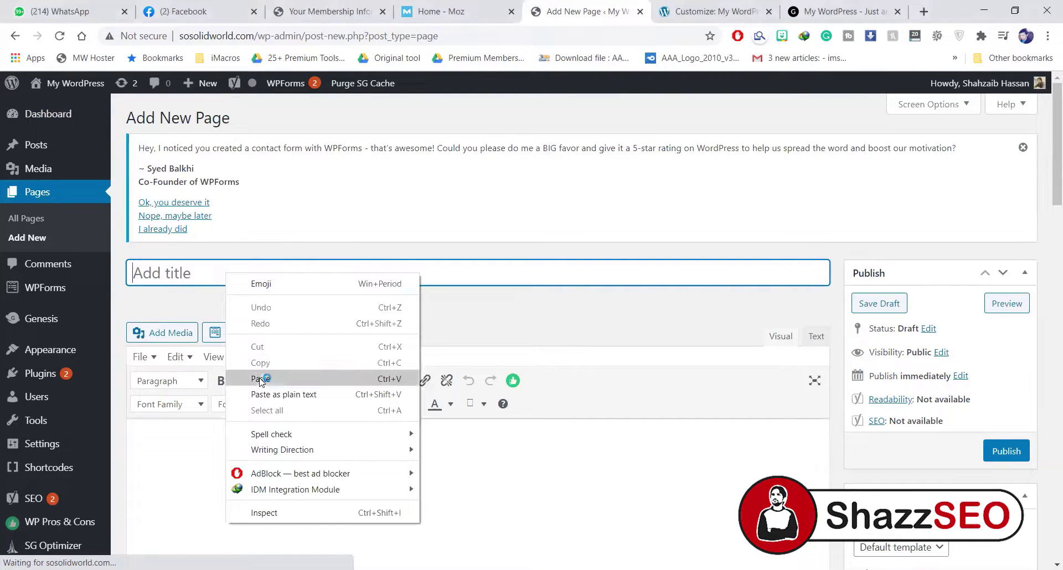
key(Escape)
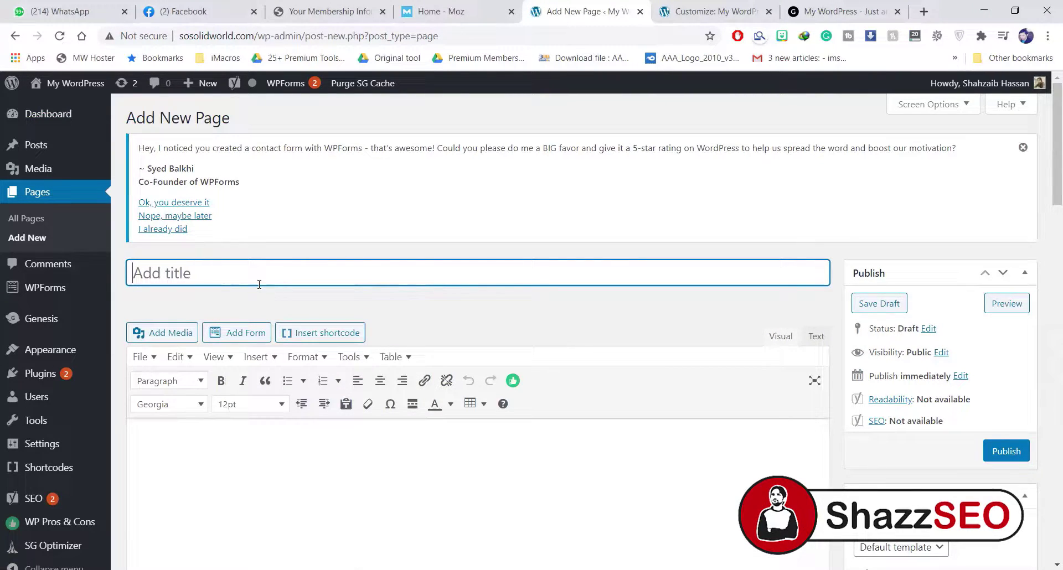
text(Affiliate Disclosure)
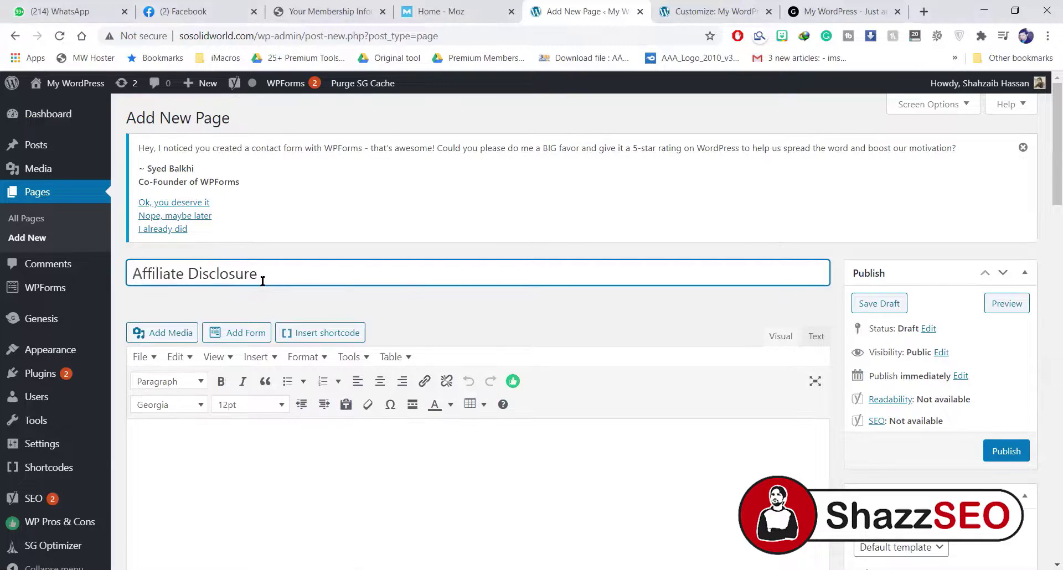
- Fill the page body with the Amazon Services LLC Associates Program disclosure, from "Hello, I’m a participant" to "which I earn commission per sales."
key(alt+Tab)
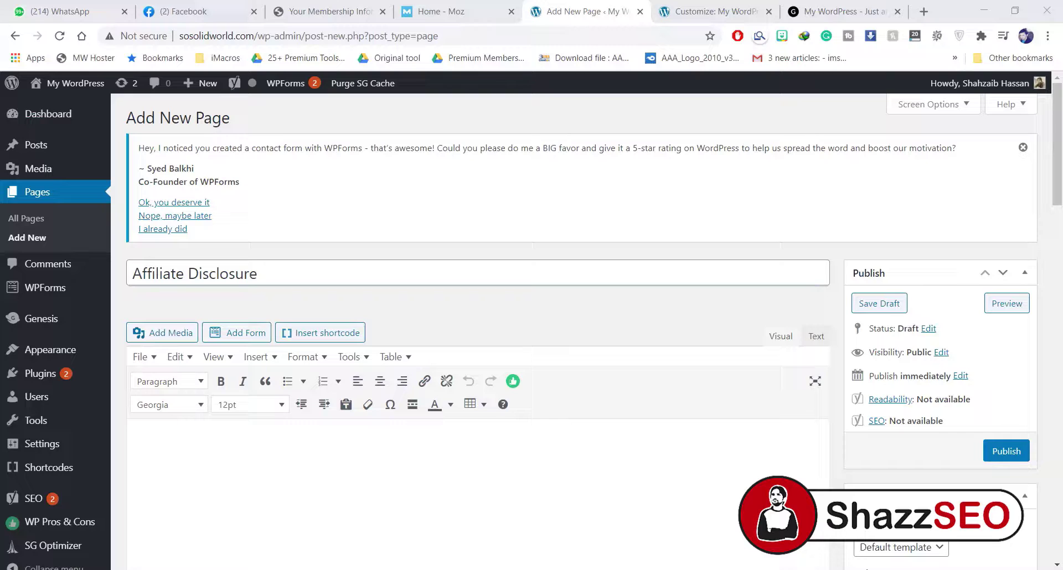
scroll(319, 367, down, 3)
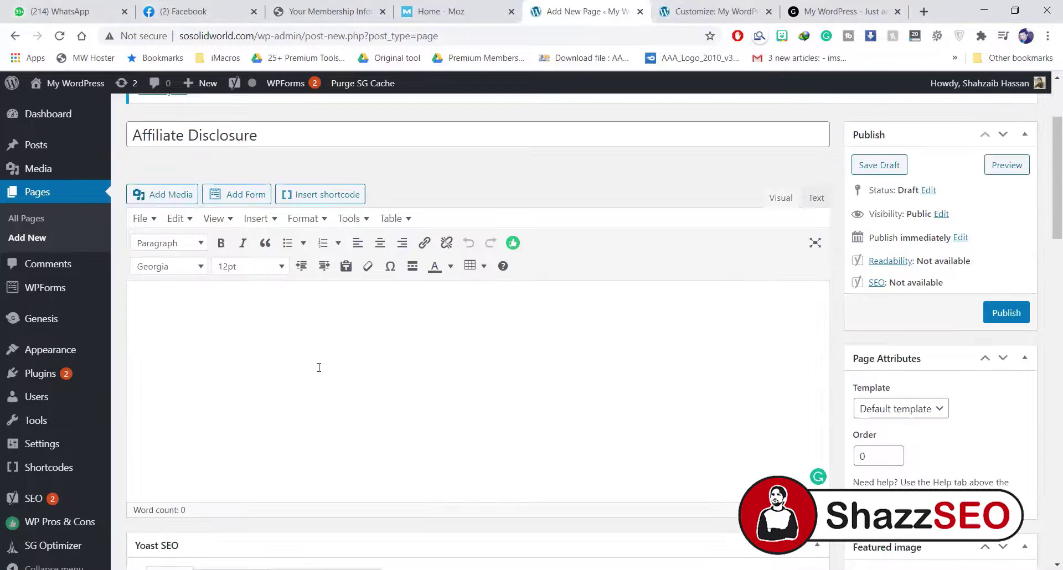
text(Hello, I’m a participant in the Amazon Services LLC Associates Program, as an affiliate marketer, I recommend some products base on my experience and knowledge which I earn commission per sales.)
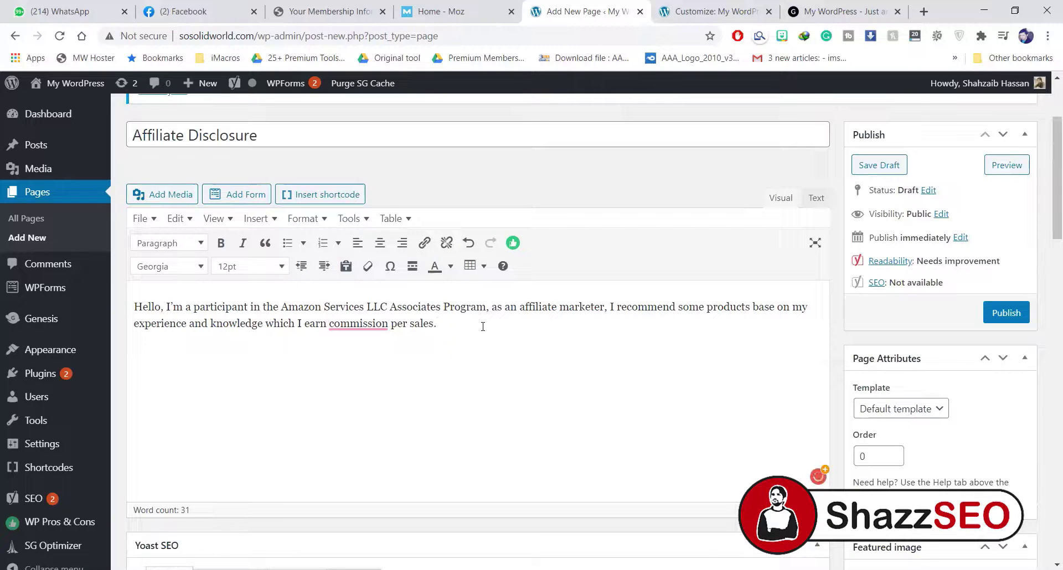
- Accept the grammar correction to "a commission" in the disclosure text and publish the page
mouse_move(363, 323)
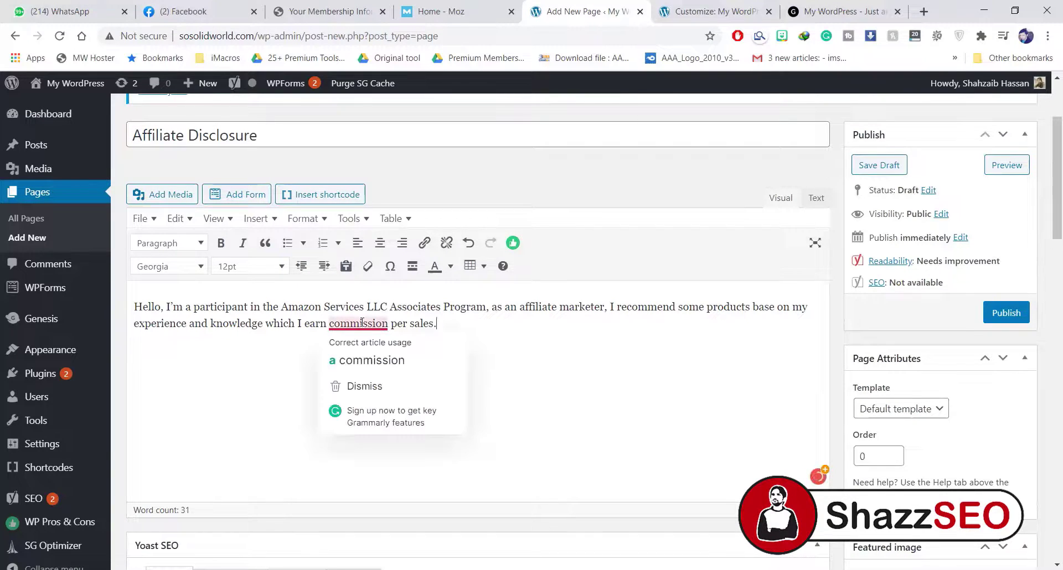
click(365, 352)
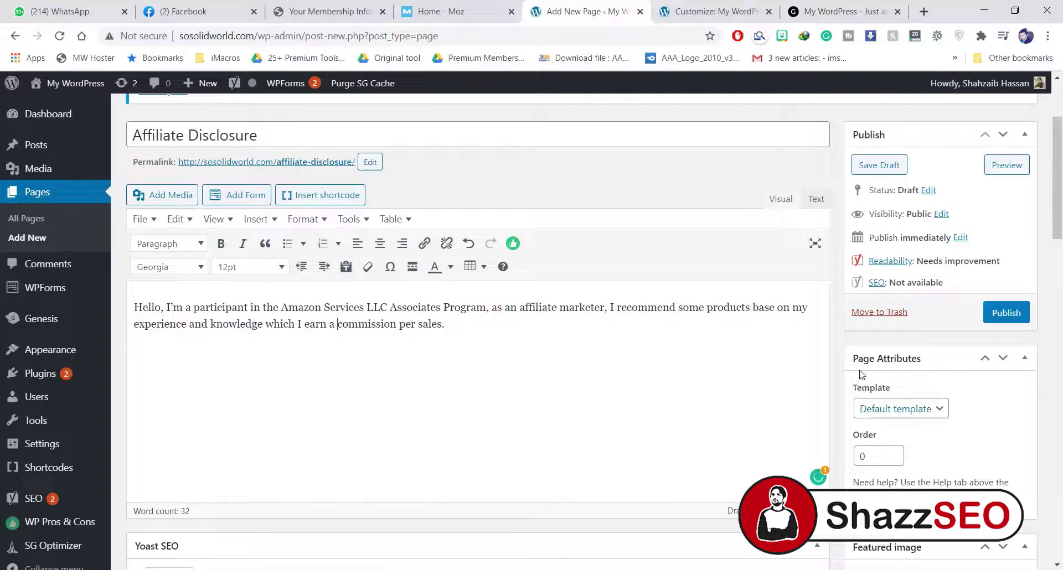
click(993, 315)
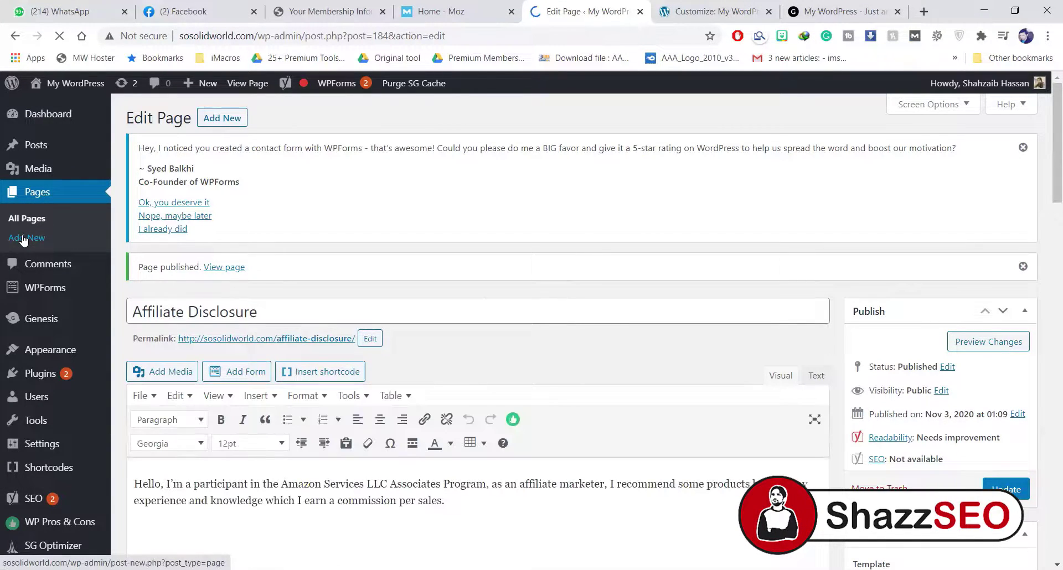
- Add a new page and fill its body with the copied Disclaimer text for SoSolidWorld
click(23, 239)
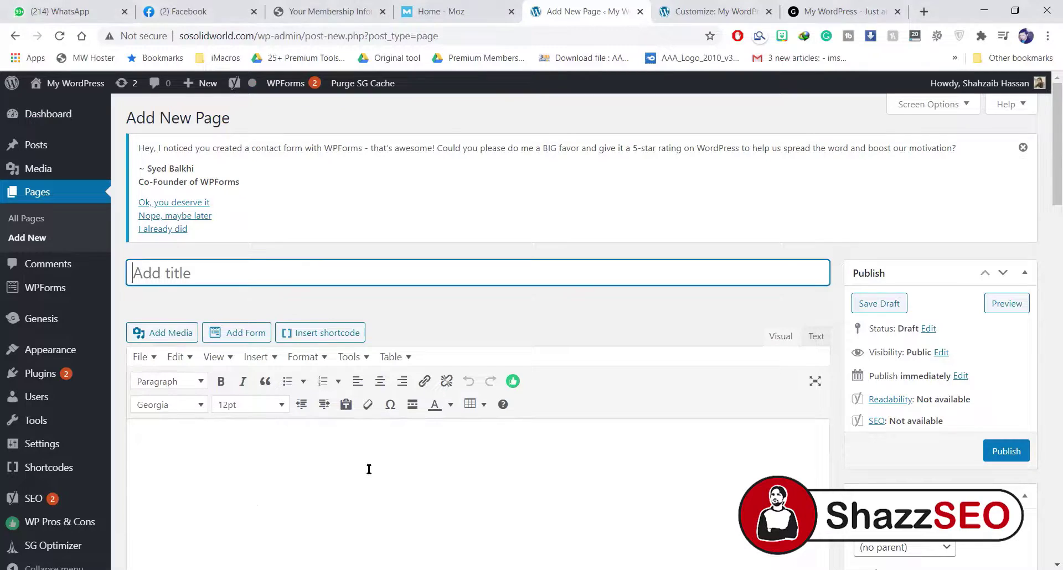
click(318, 474)
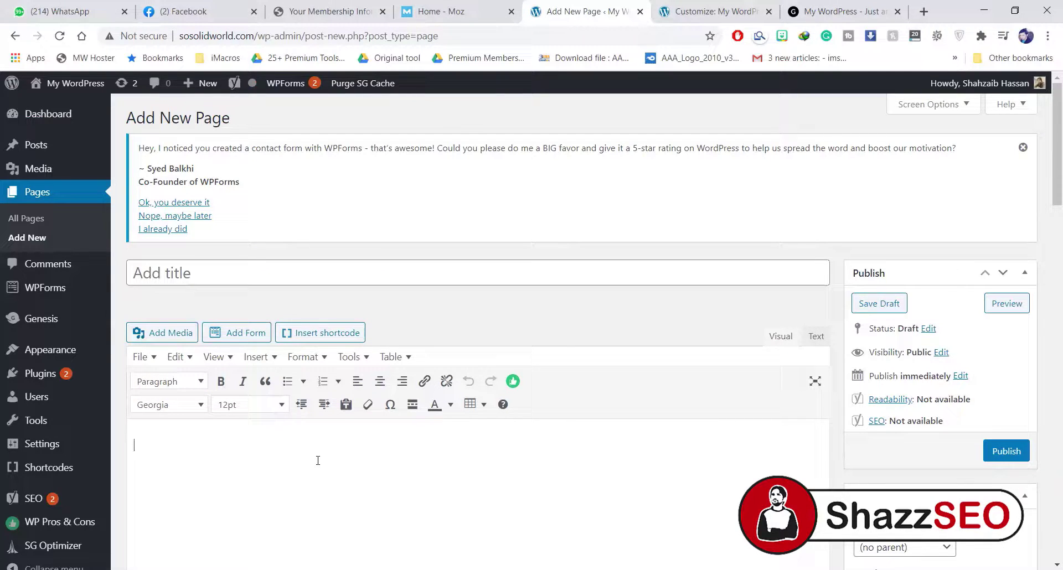
right_click(318, 462)
click(341, 314)
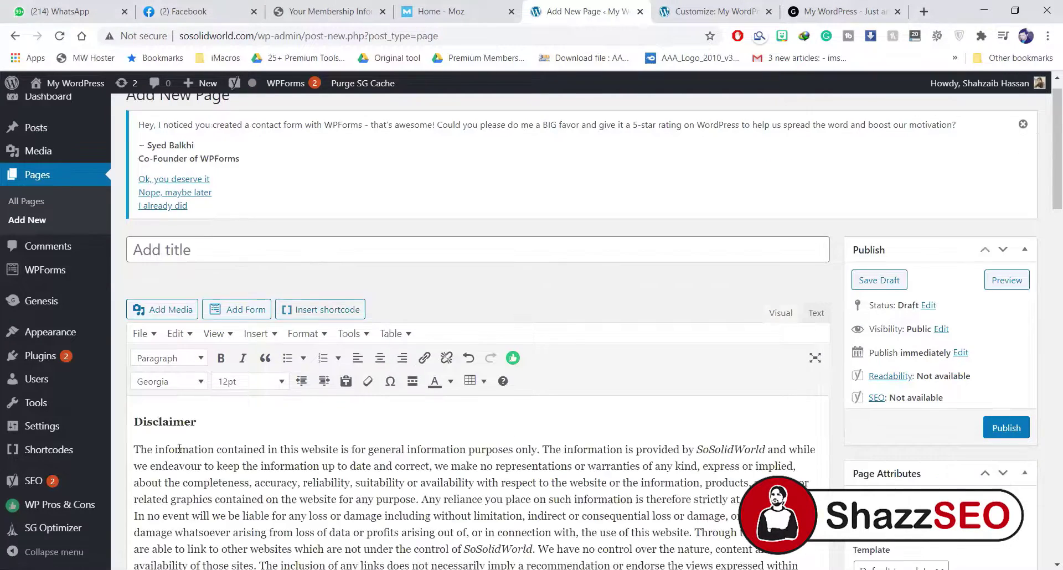
- Copy the "Disclaimer" heading from the page body and use it as the page title
drag(199, 421, 135, 422)
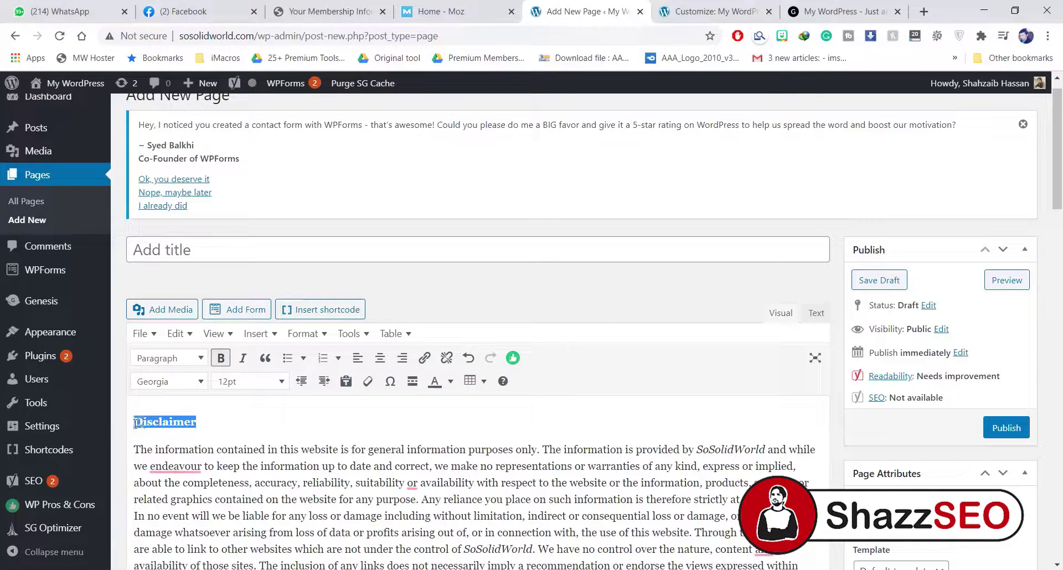
right_click(136, 422)
click(175, 220)
click(186, 246)
right_click(186, 247)
click(231, 339)
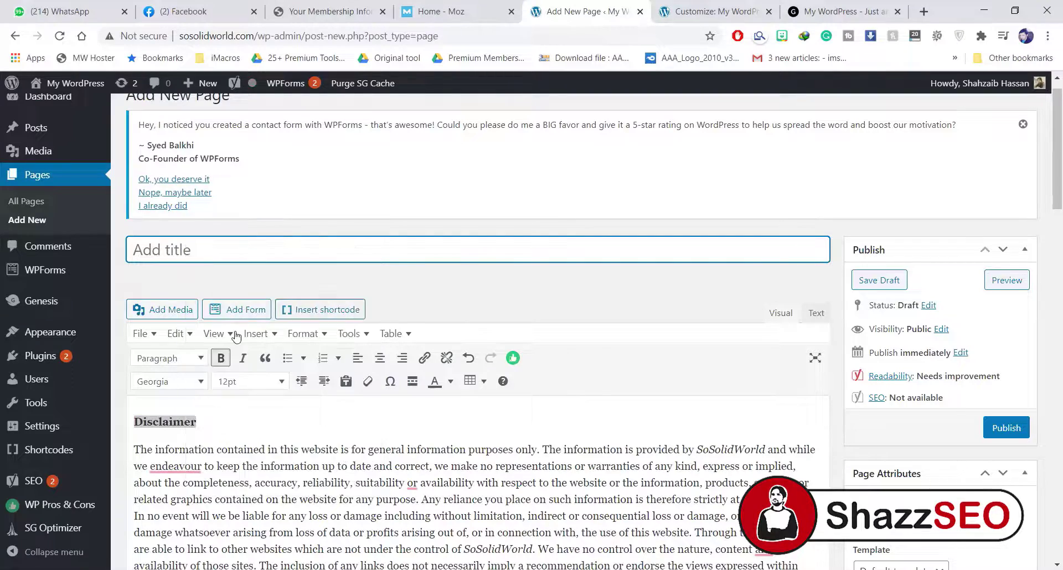
click(250, 274)
- Accept the correction removing the extra space between "SoSolidWorld" and "takes", and publish the Disclaimer page
scroll(487, 291, down, 4)
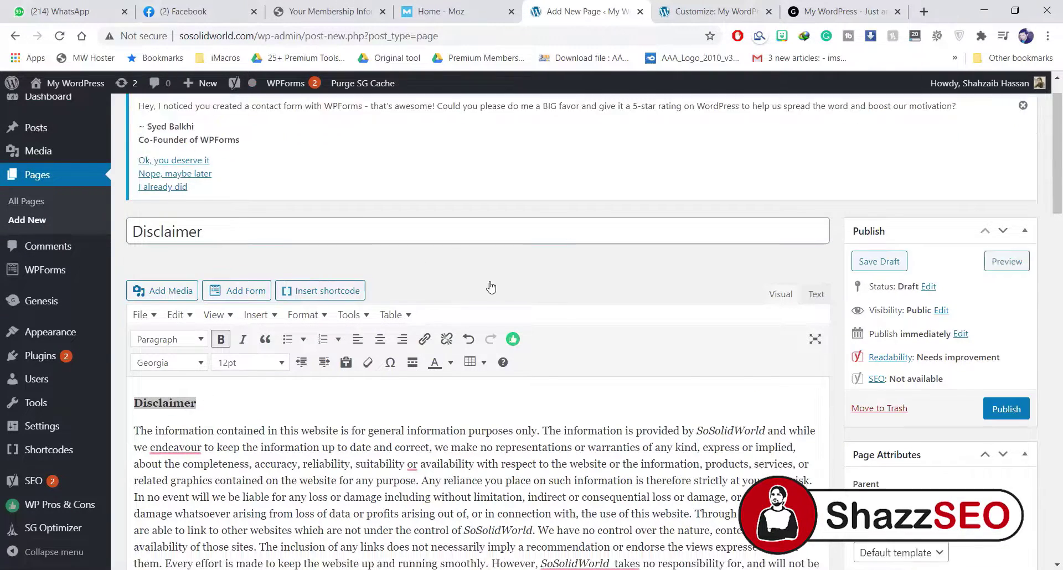
scroll(477, 309, down, 2)
scroll(531, 366, up, 2)
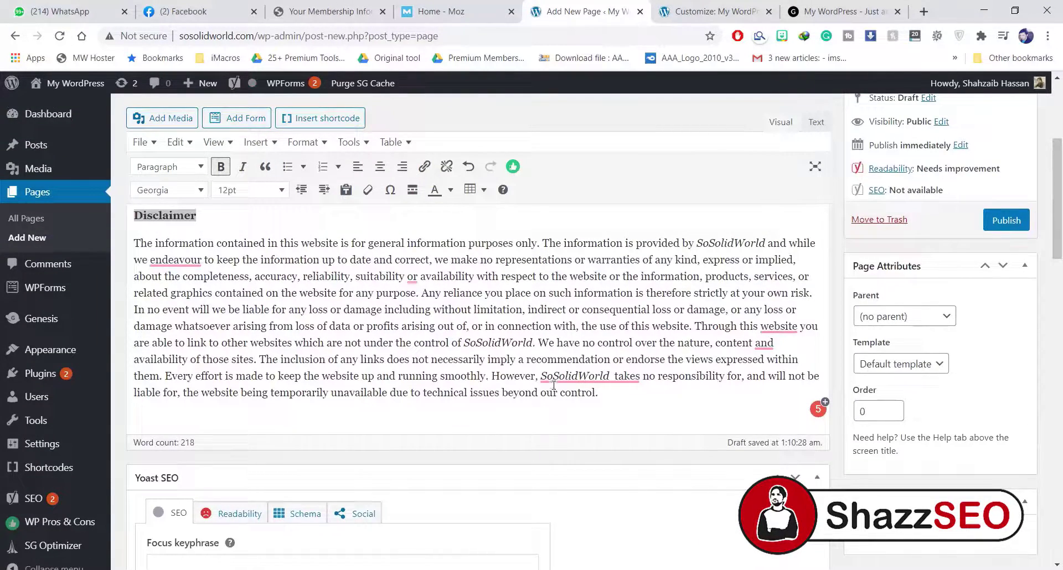
mouse_move(582, 375)
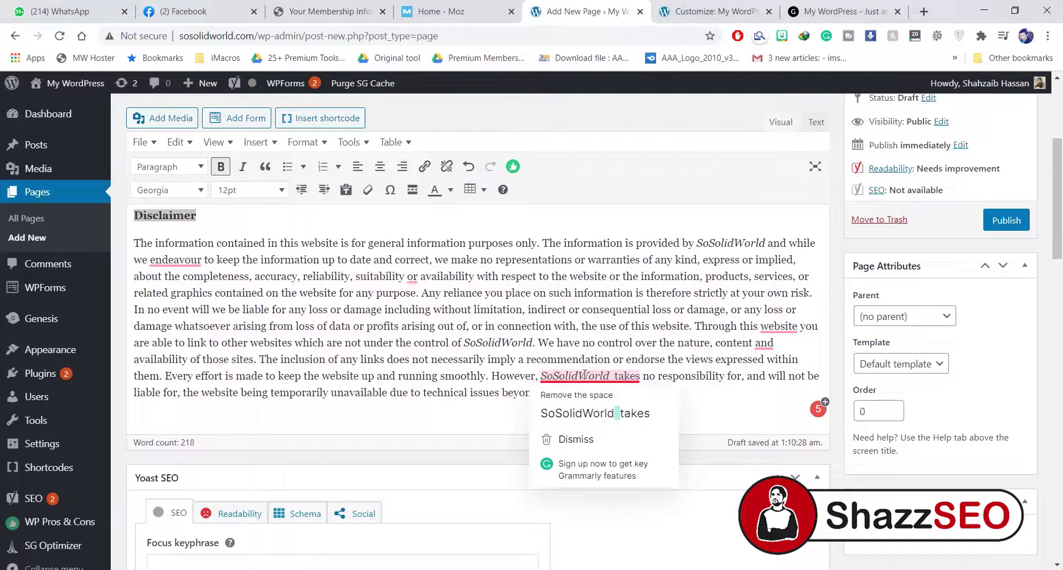
click(603, 413)
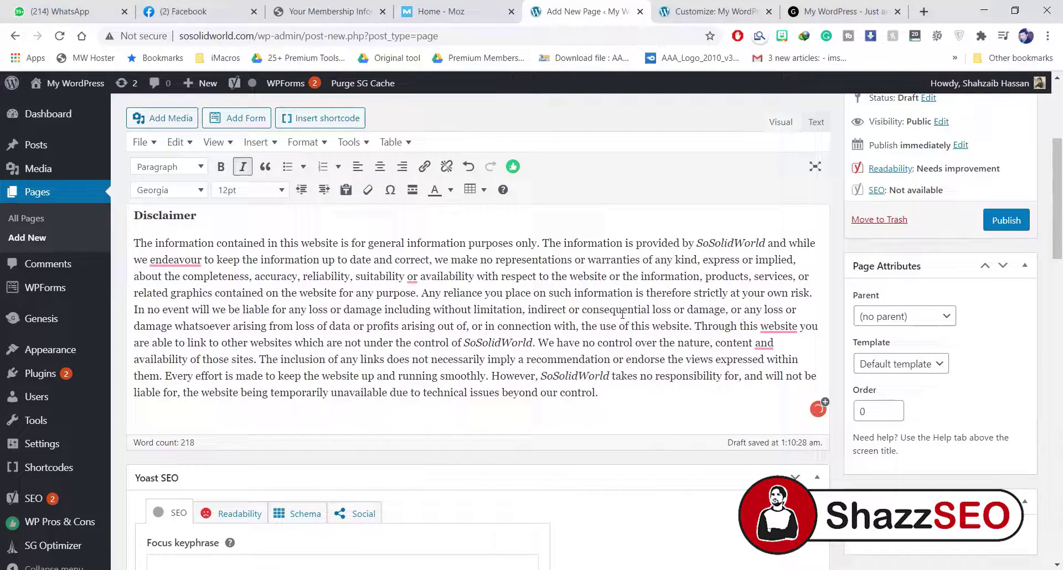
scroll(497, 302, up, 3)
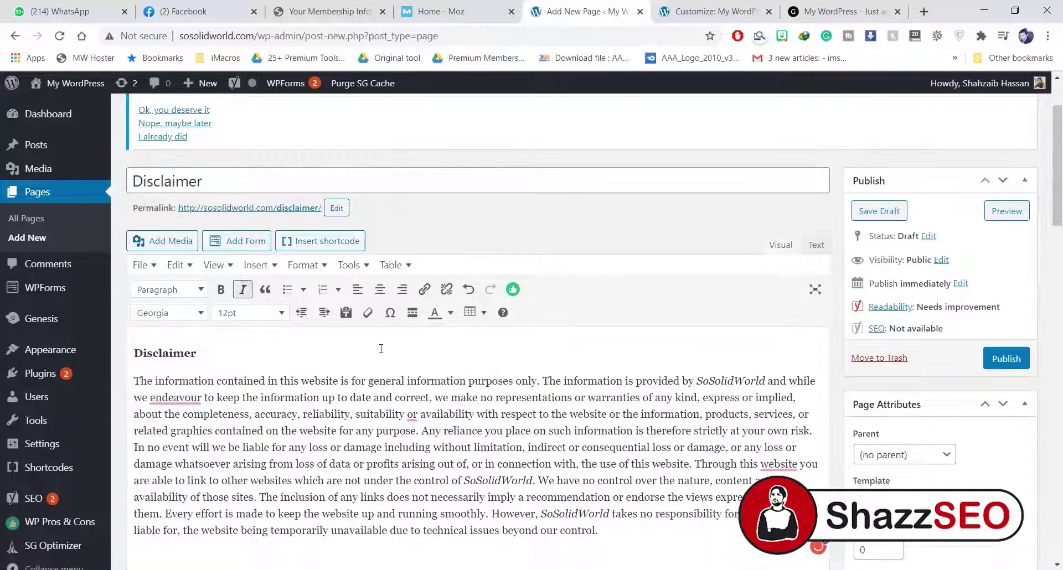
click(1005, 359)
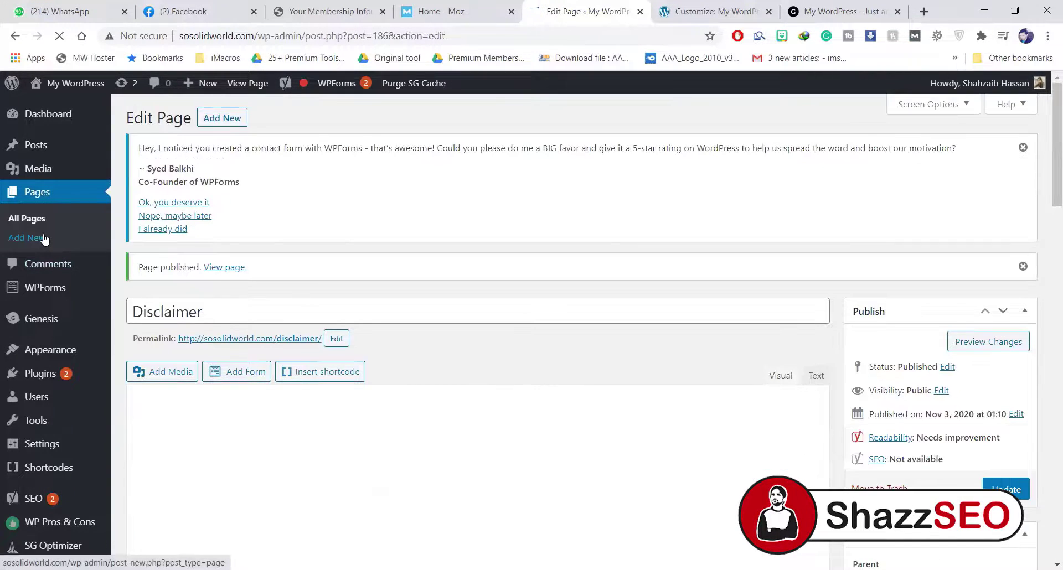
- Add another new page and fill its body with the copied Privacy Policy text
click(45, 239)
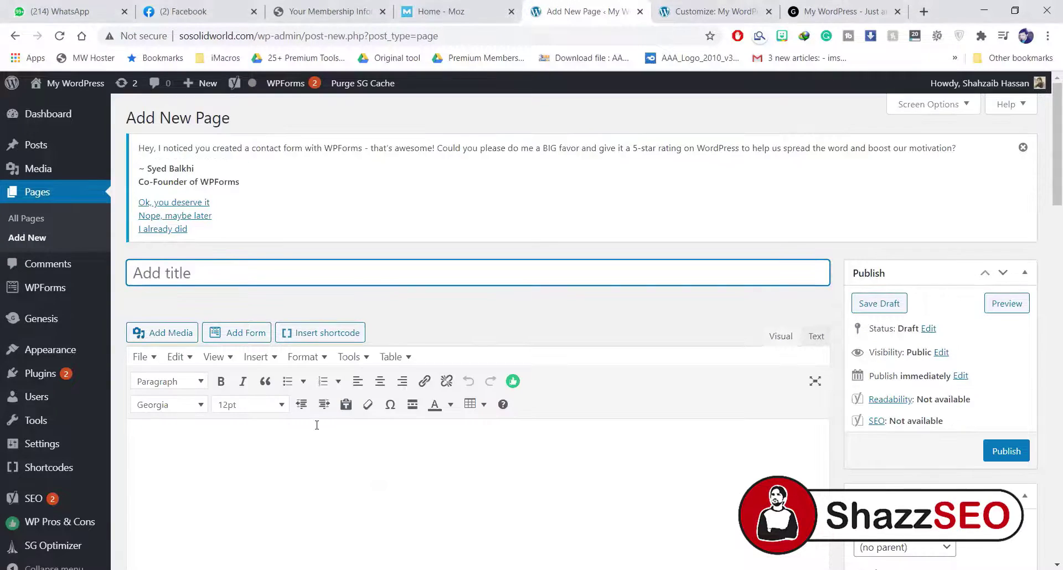
scroll(287, 377, down, 3)
click(270, 332)
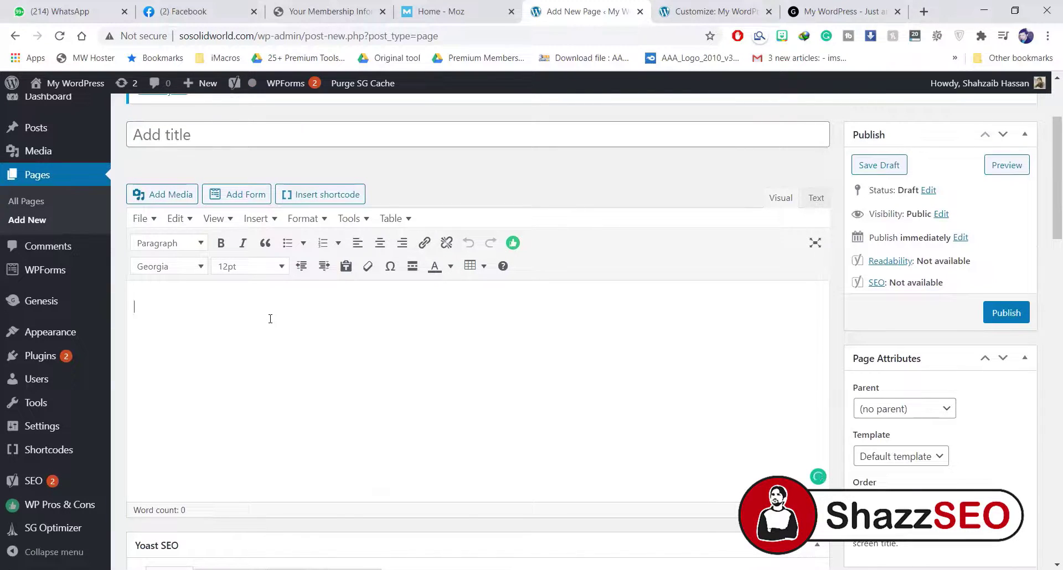
right_click(269, 317)
click(297, 416)
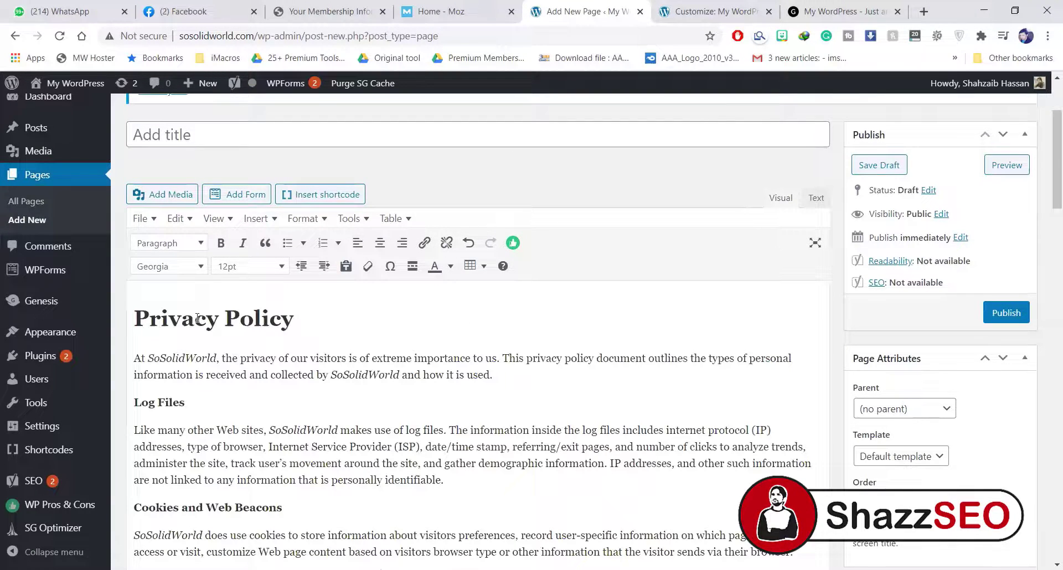
- Reuse the "Privacy Policy" heading from the body as the page title and publish the page
drag(134, 318, 293, 318)
right_click(201, 317)
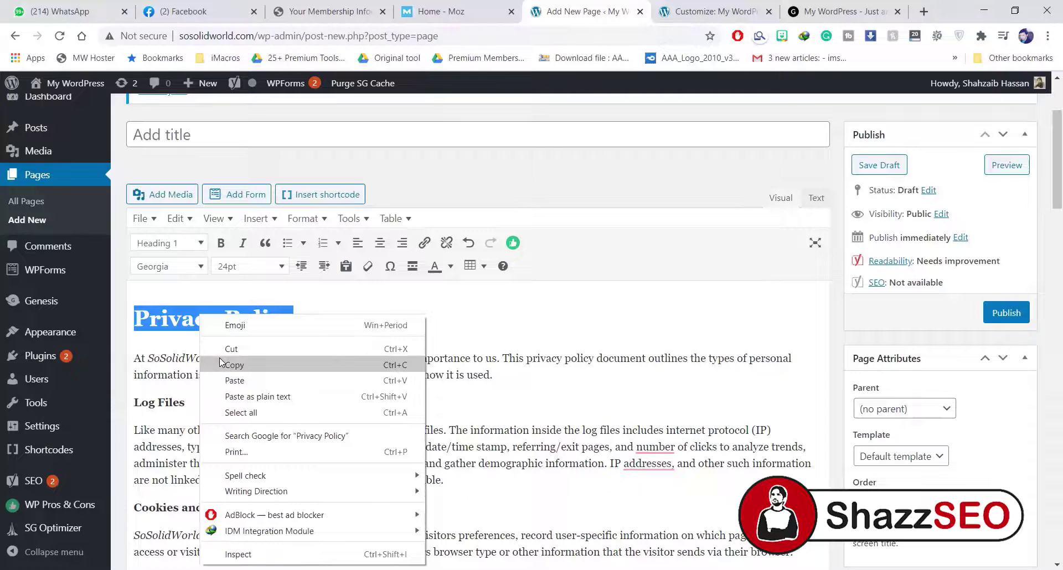
click(234, 364)
click(217, 134)
right_click(216, 134)
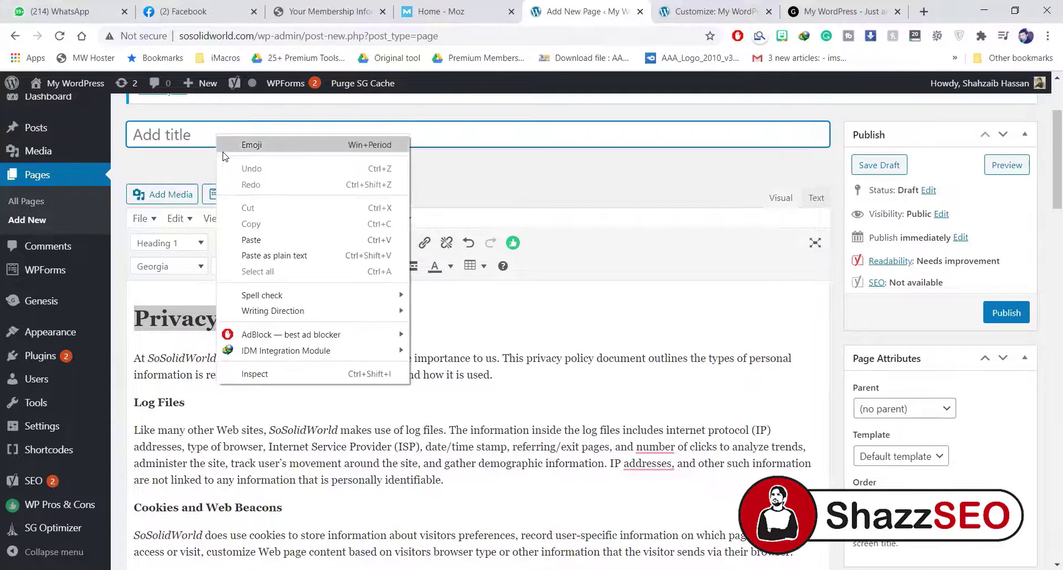
click(241, 240)
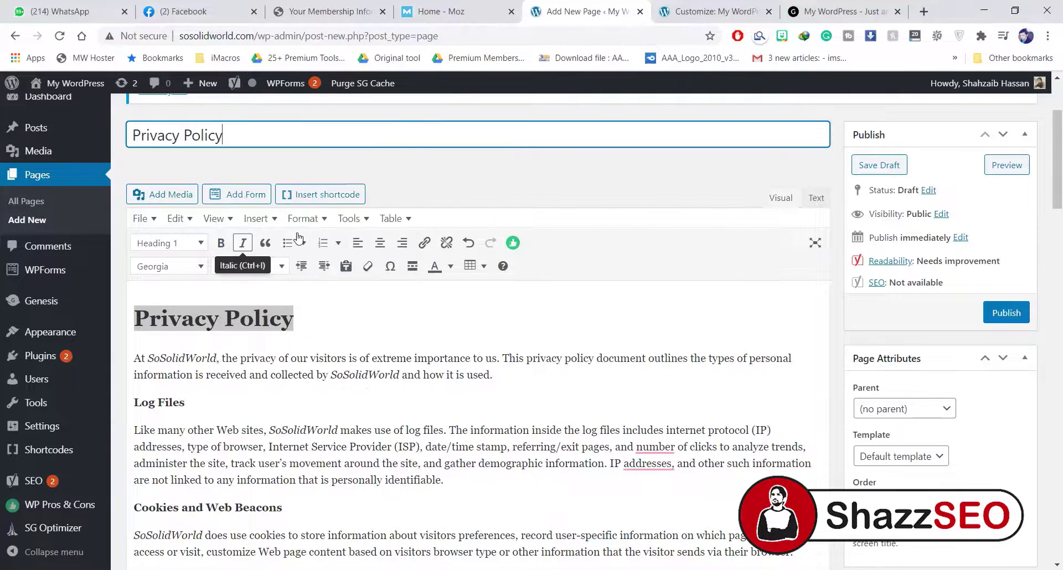
click(997, 317)
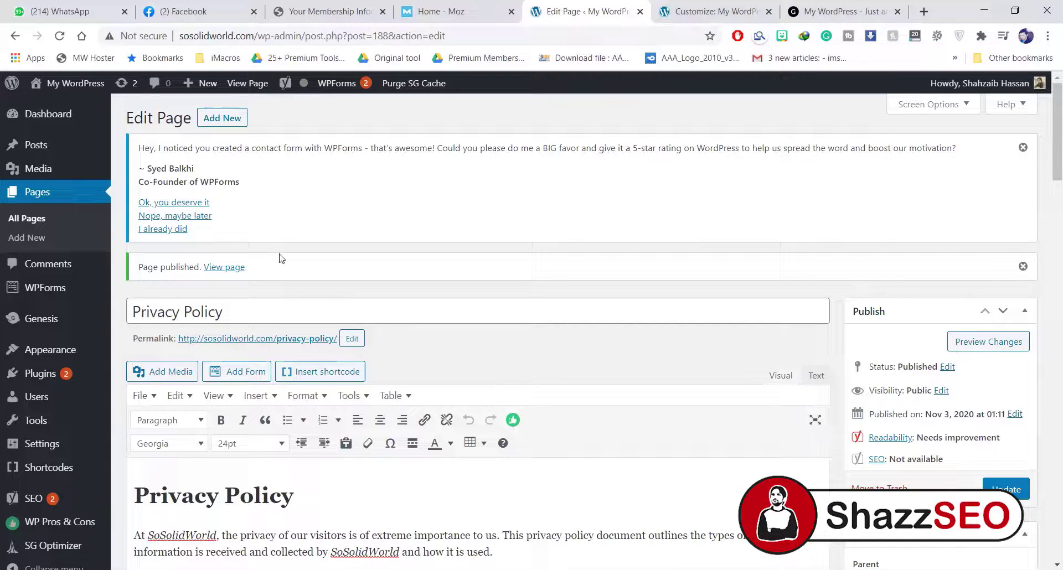
- Add a new page and title it "Contact us"
click(36, 239)
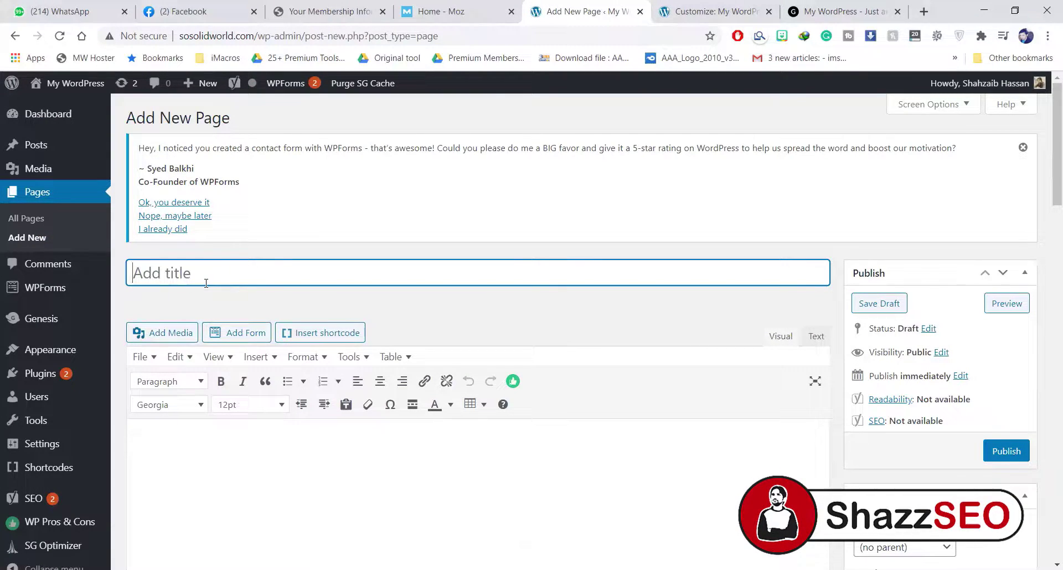
text(Contact i)
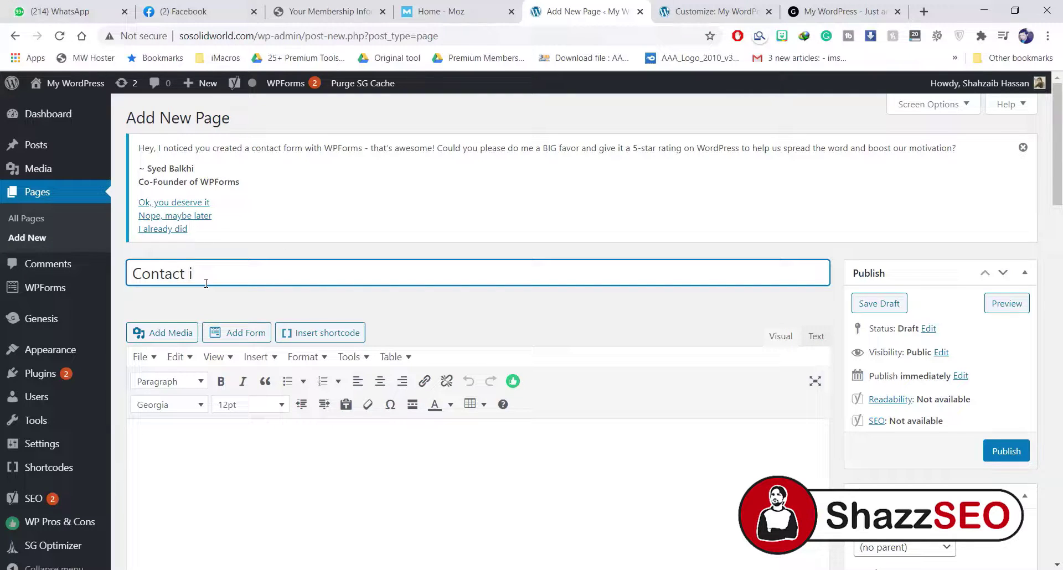
key(BackSpace)
text(us)
scroll(311, 441, down, 1)
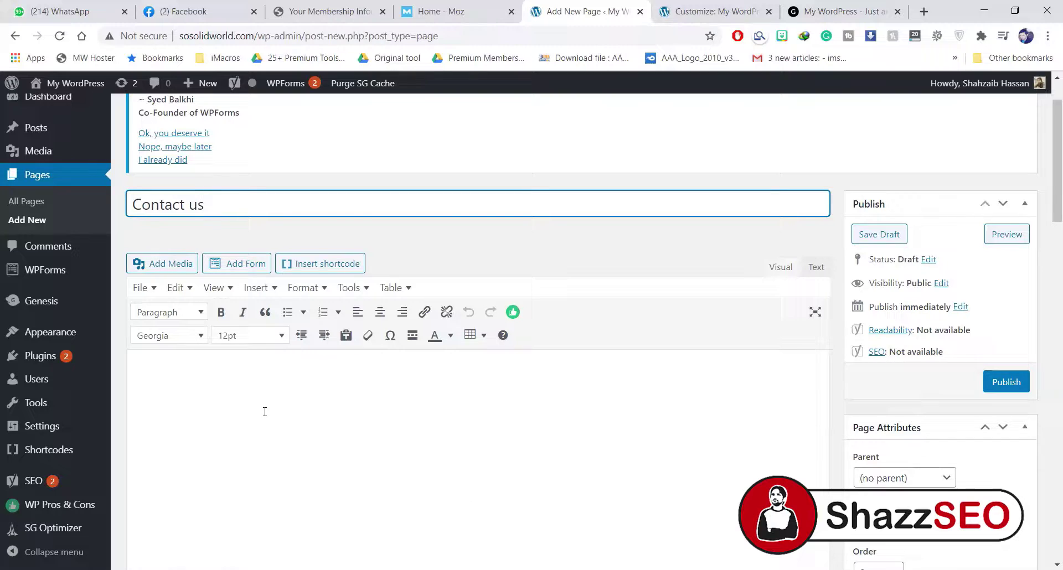
- Open the WPForms builder for a new form in a separate browser tab and switch to it
mouse_move(49, 277)
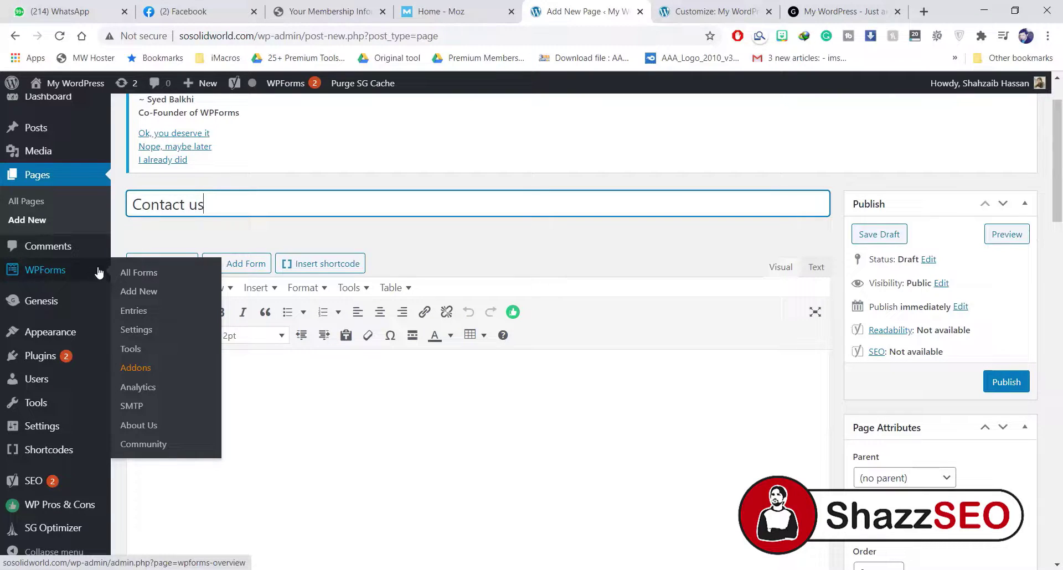
right_click(131, 273)
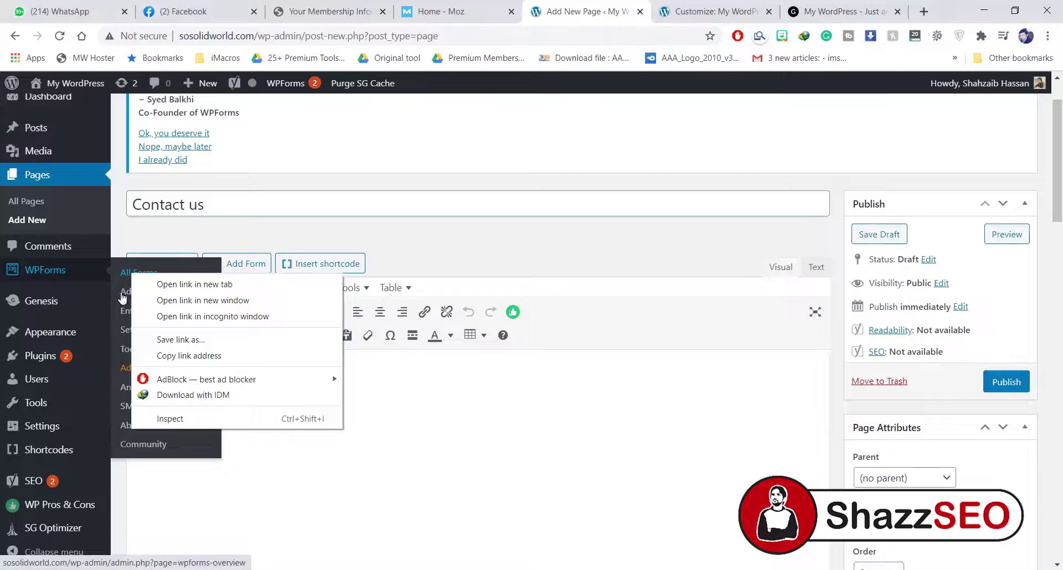
right_click(131, 294)
click(139, 299)
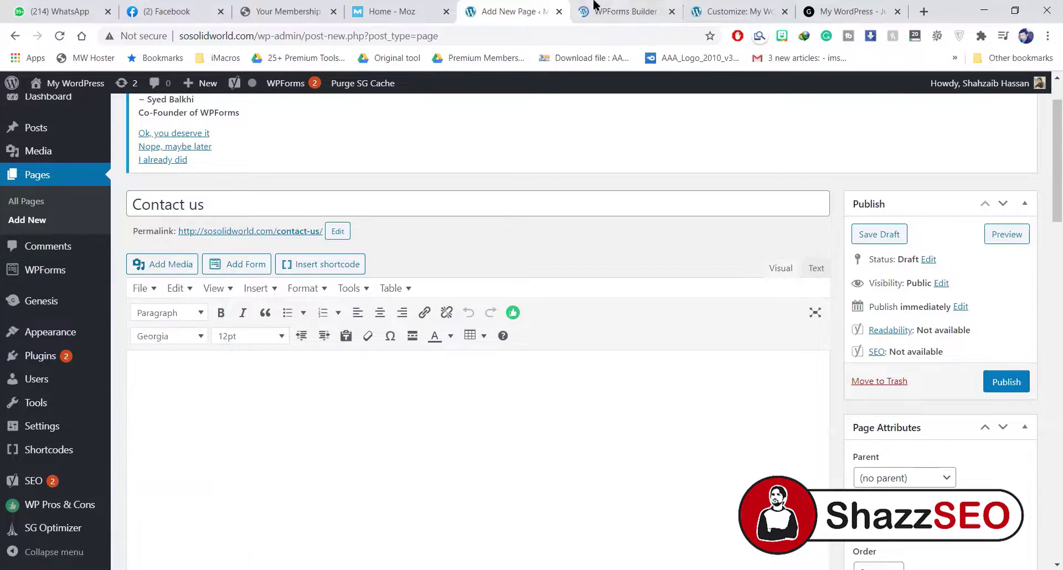
click(595, 8)
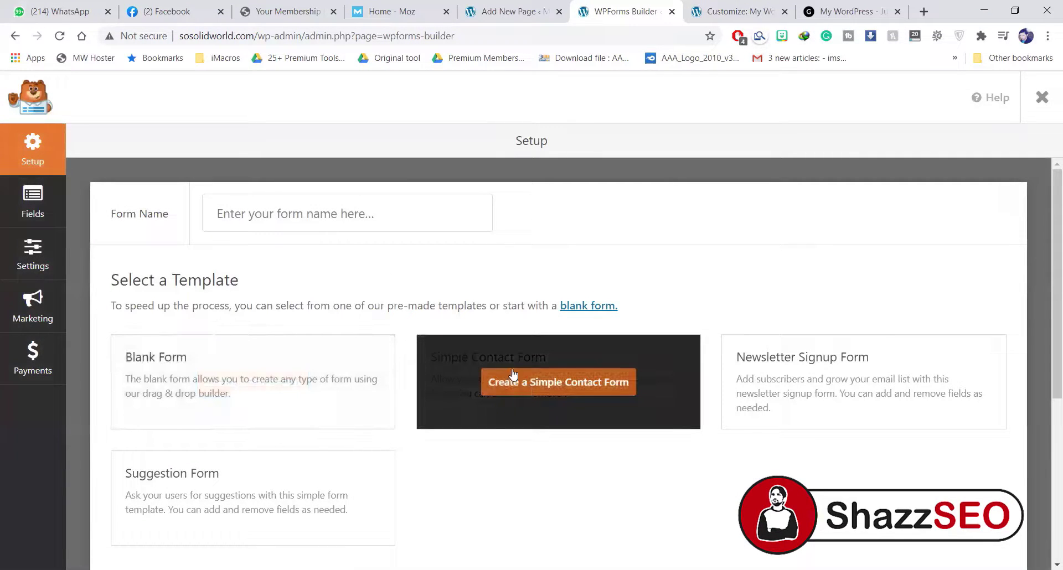
- Create a form from the Simple Contact Form template and save it
mouse_move(511, 420)
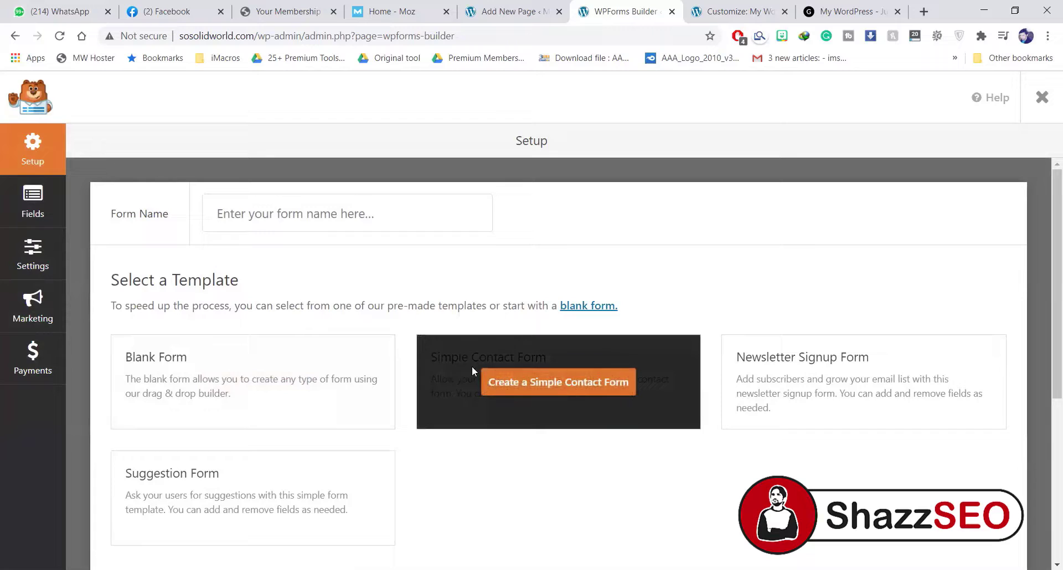
click(532, 388)
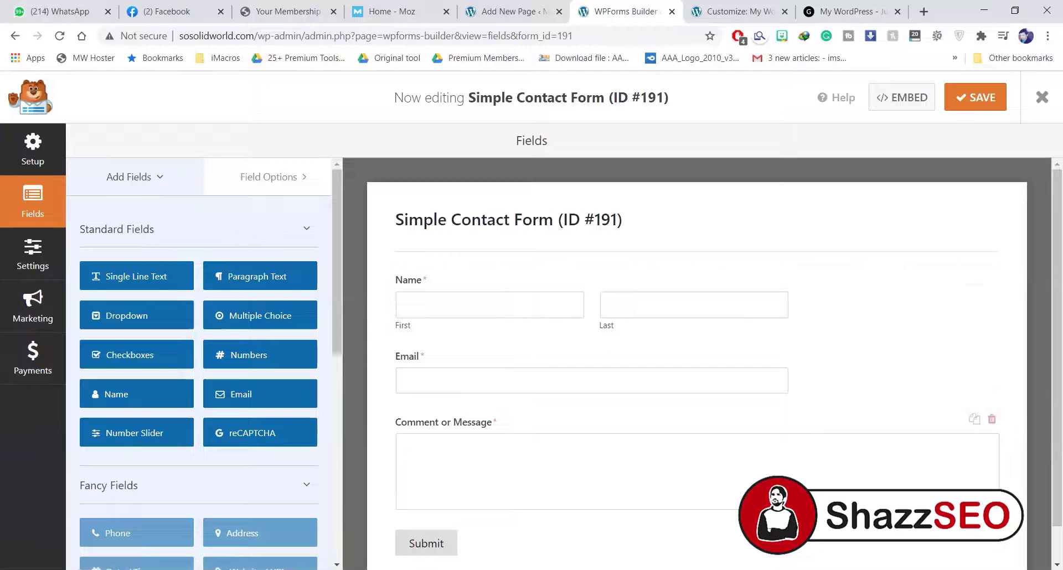
scroll(520, 346, down, 1)
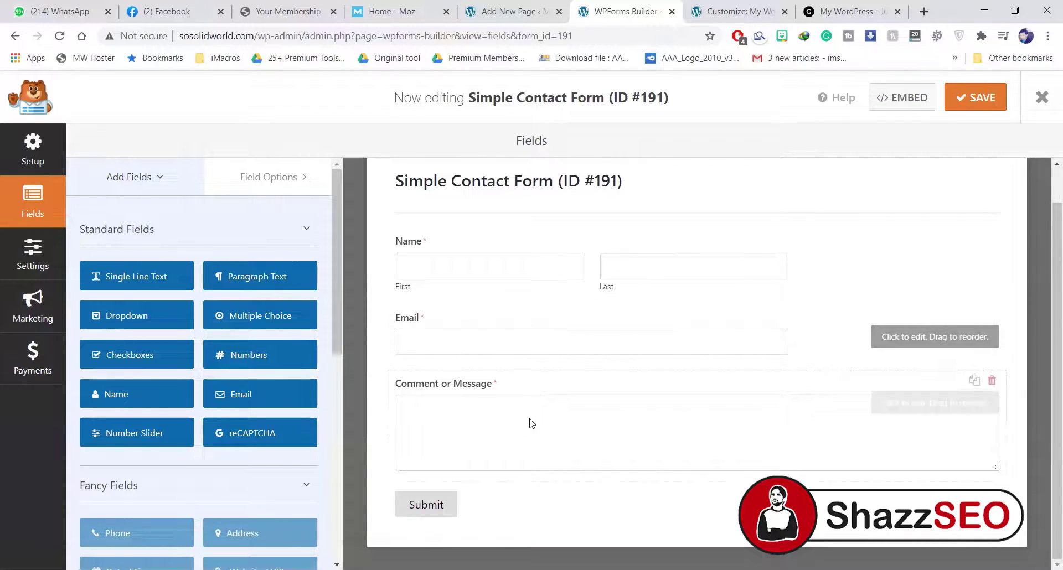
click(961, 102)
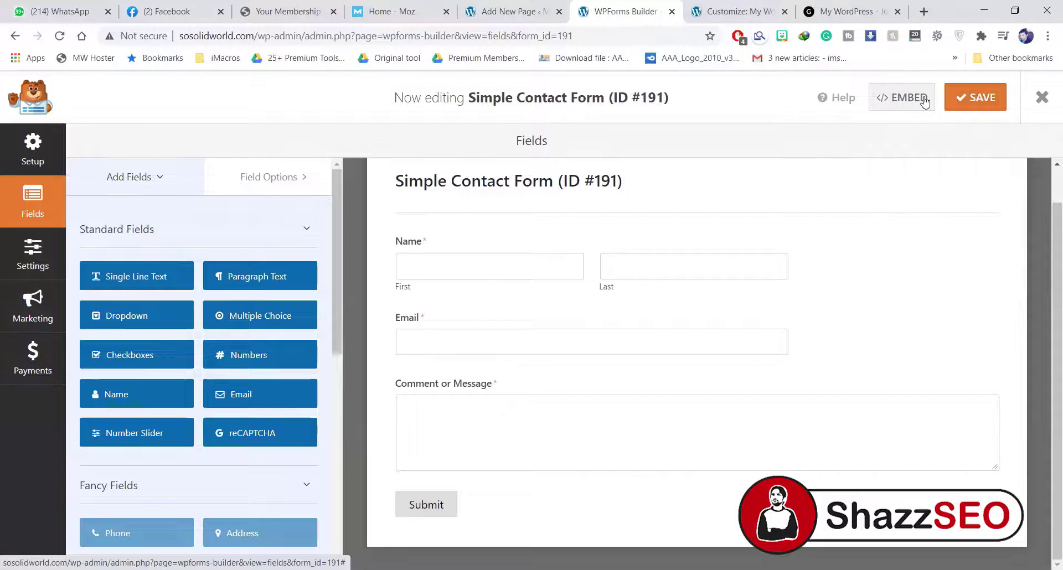
- Bring up the contact form's embed options, and publish the "Contact us" page from its own tab
click(920, 98)
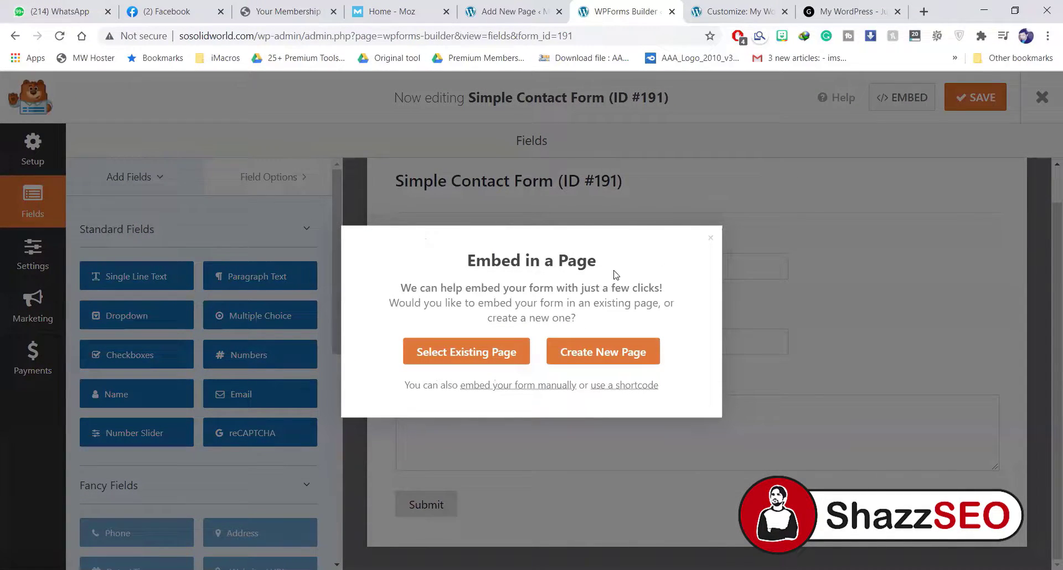
click(526, 6)
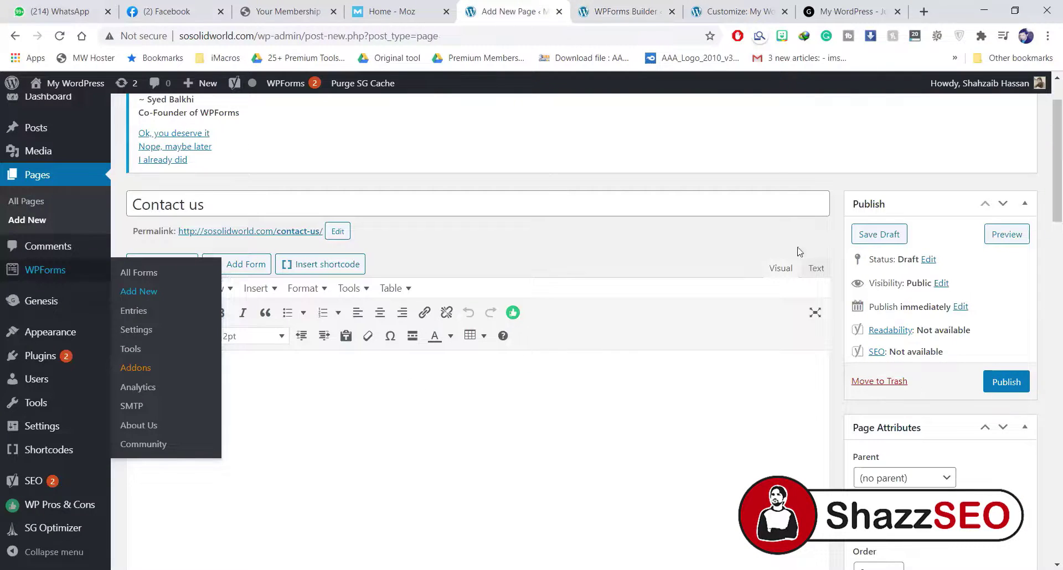
click(1003, 382)
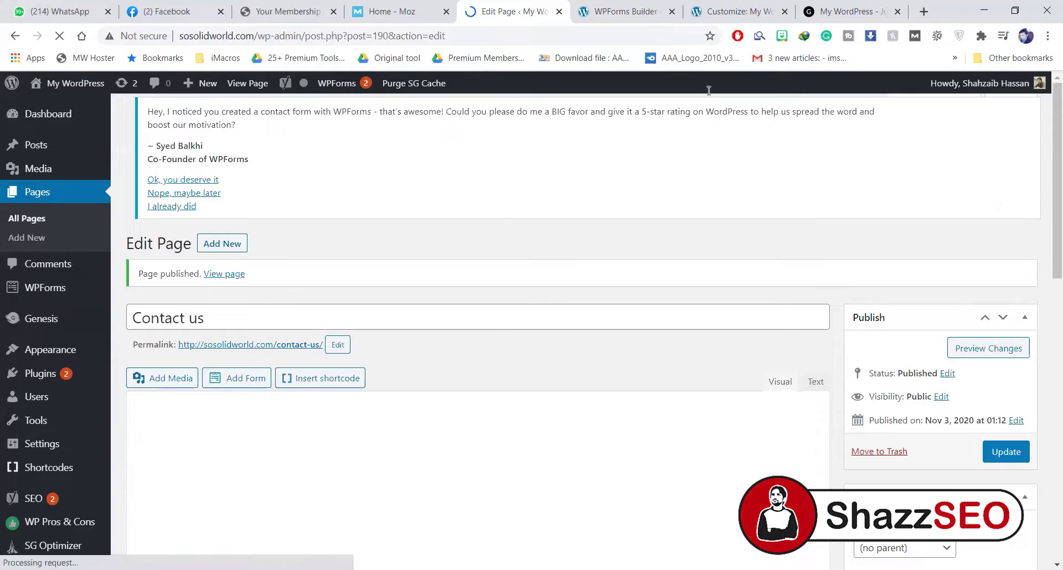
click(742, 5)
click(809, 6)
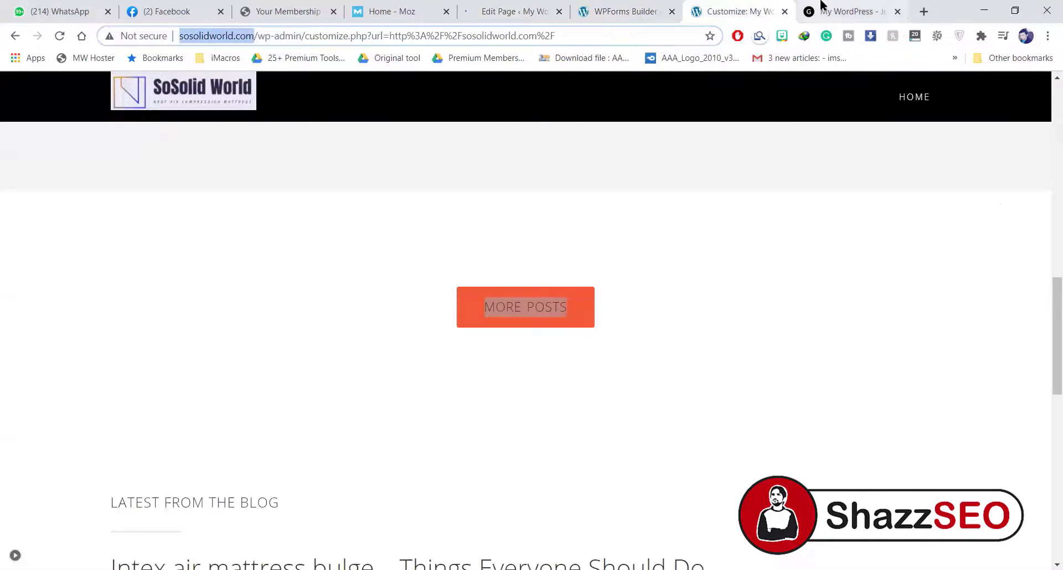
click(661, 10)
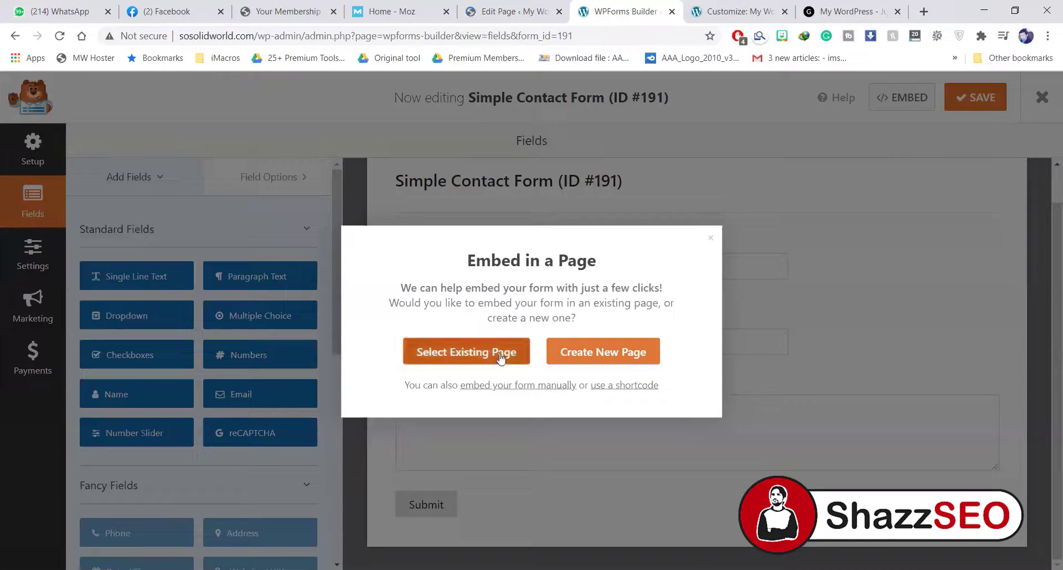
click(471, 356)
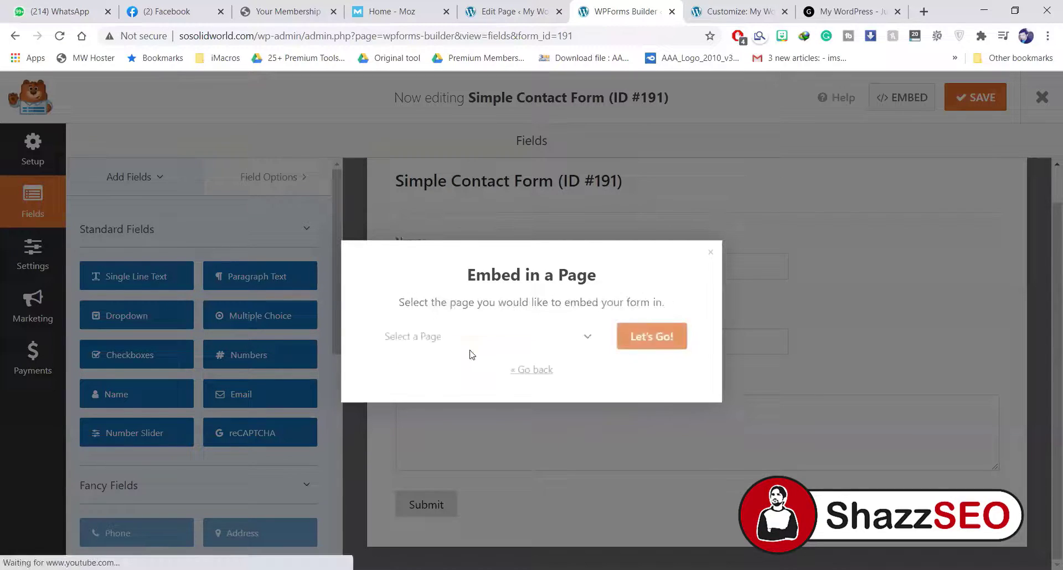
click(470, 345)
click(535, 292)
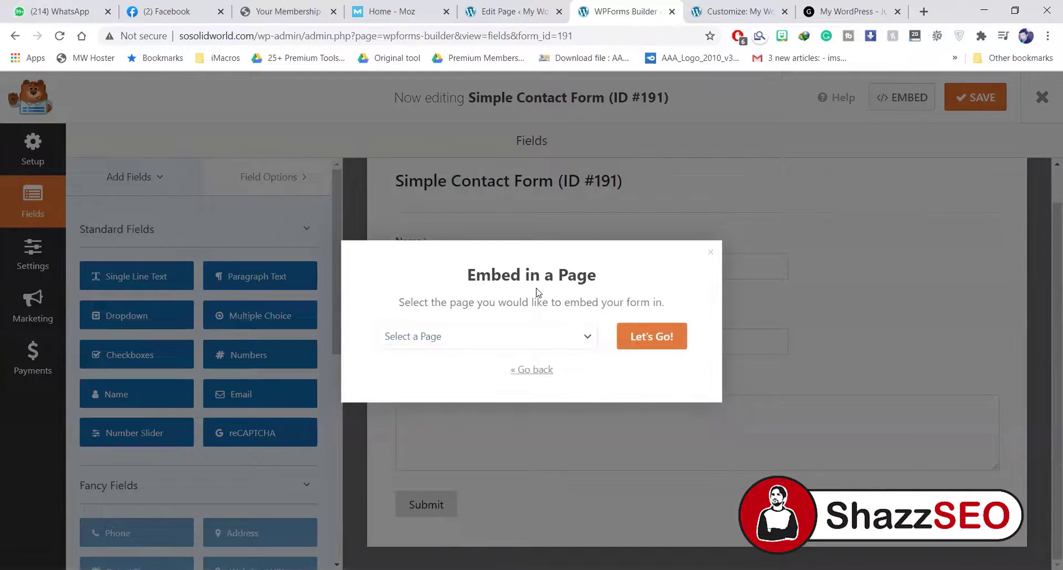
click(711, 252)
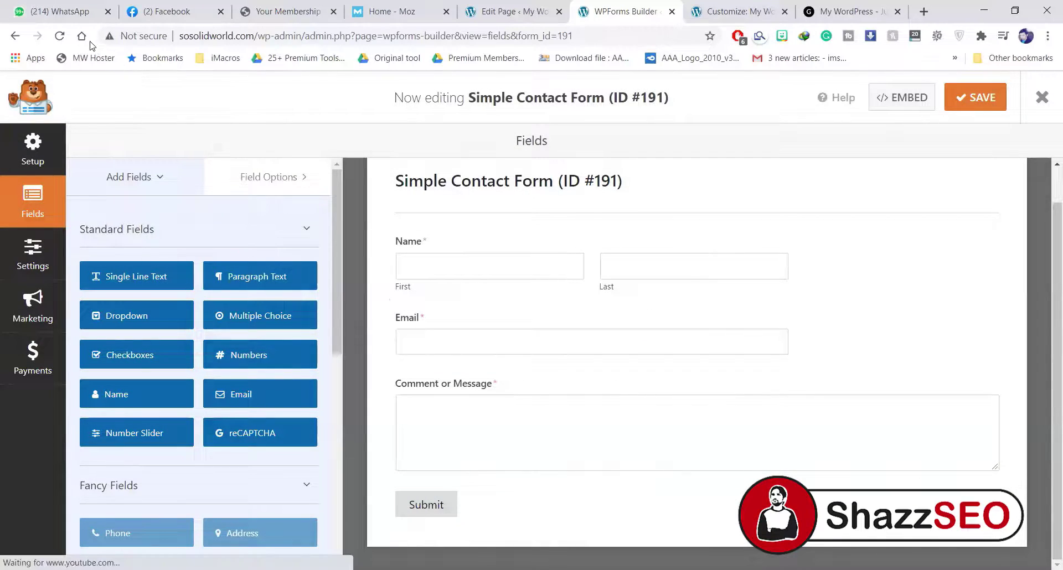
- Reload the form builder and choose the existing "Contact us" page as the place to embed the Simple Contact Form
click(67, 35)
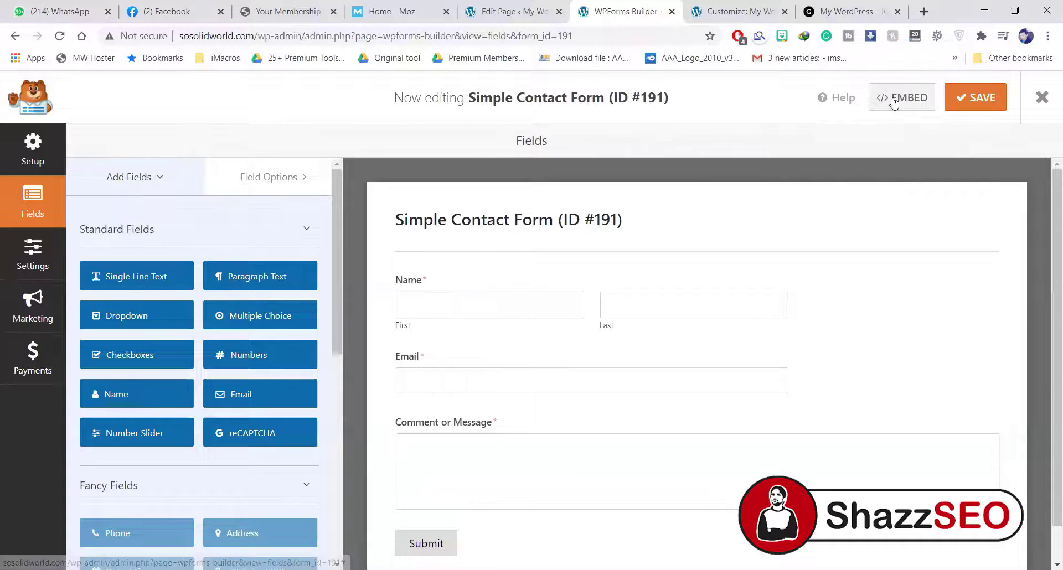
click(891, 98)
click(496, 339)
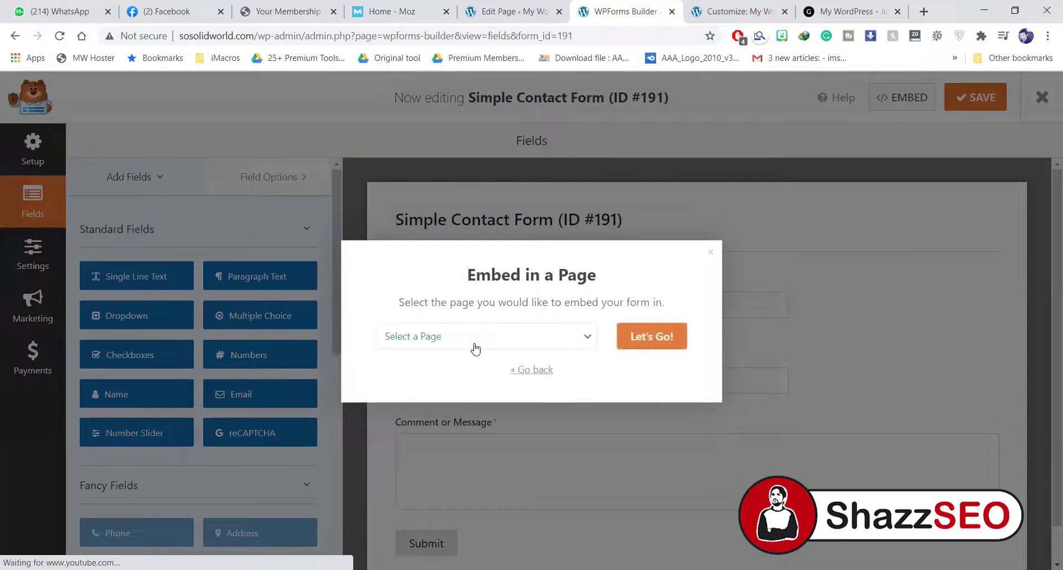
click(473, 343)
click(439, 384)
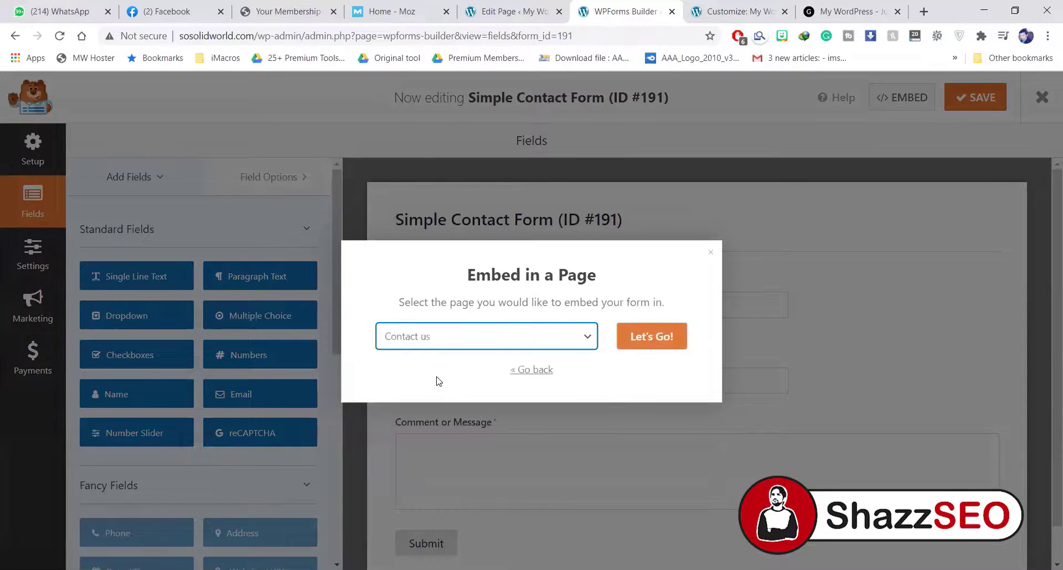
click(634, 335)
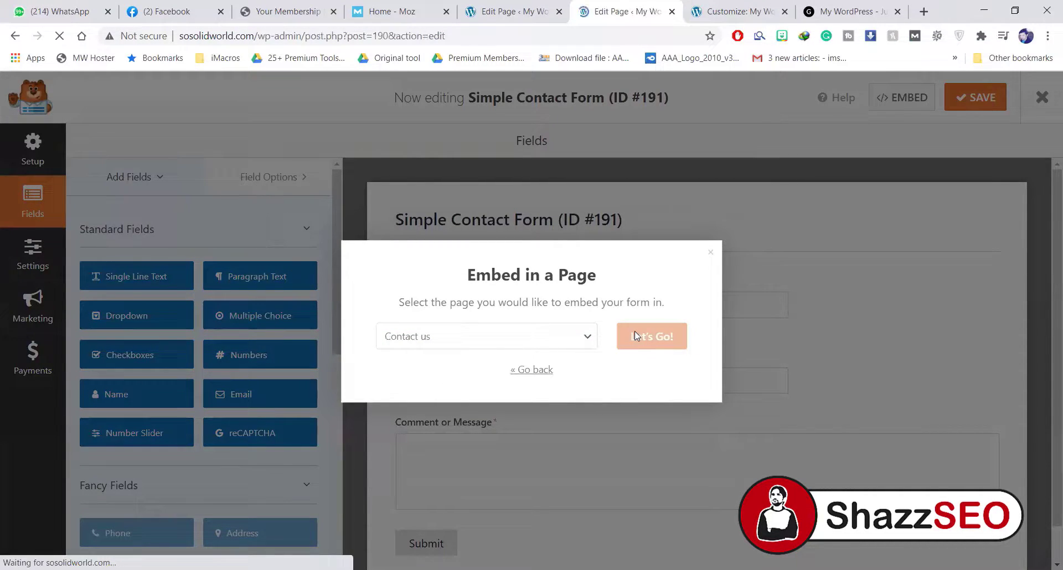
- Dismiss the embedding hint, insert the Simple Contact Form into the "Contact us" page content, and update the page
scroll(549, 369, down, 1)
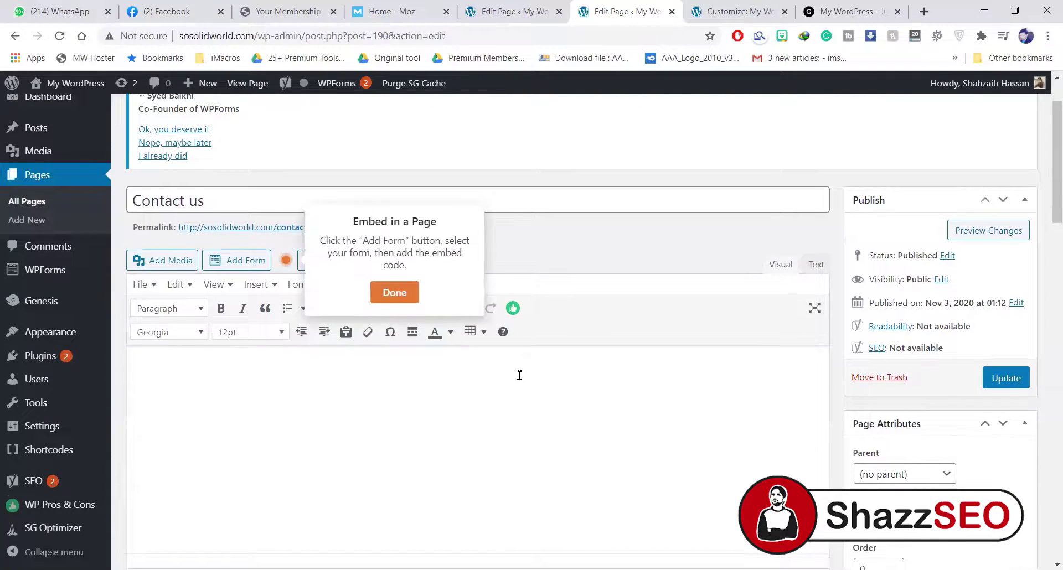
scroll(517, 374, down, 2)
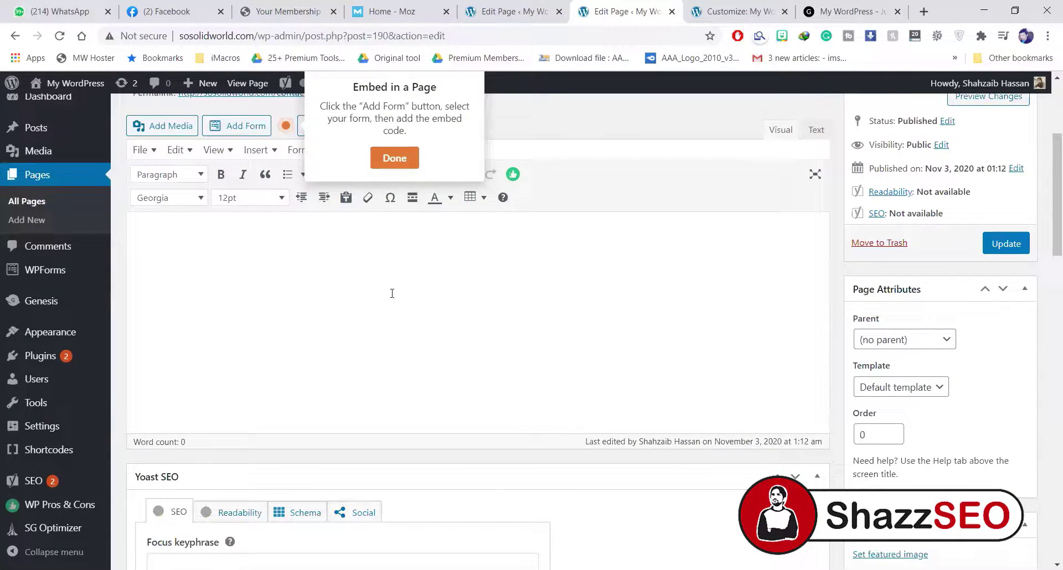
click(393, 160)
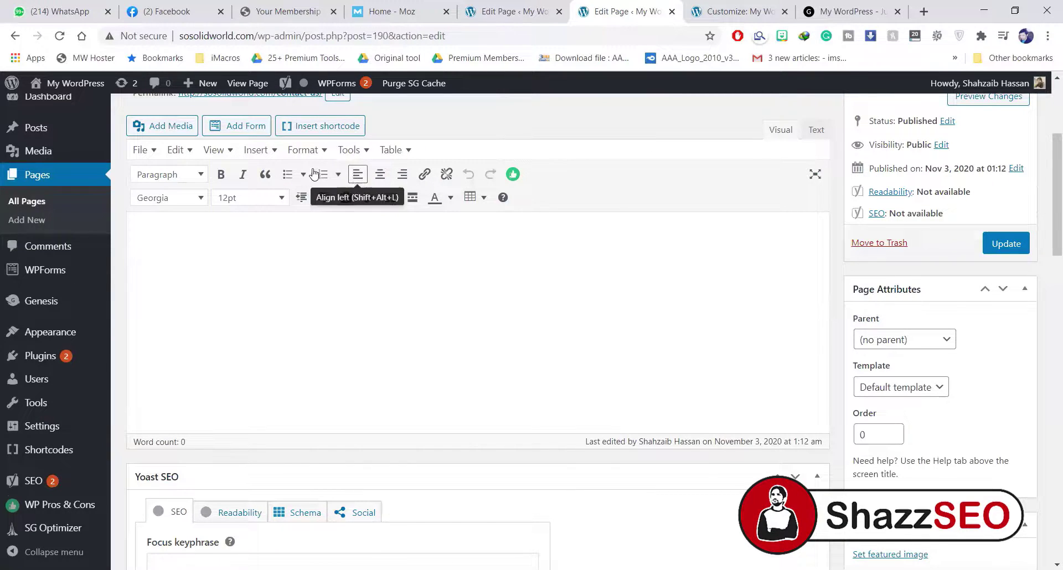
click(255, 126)
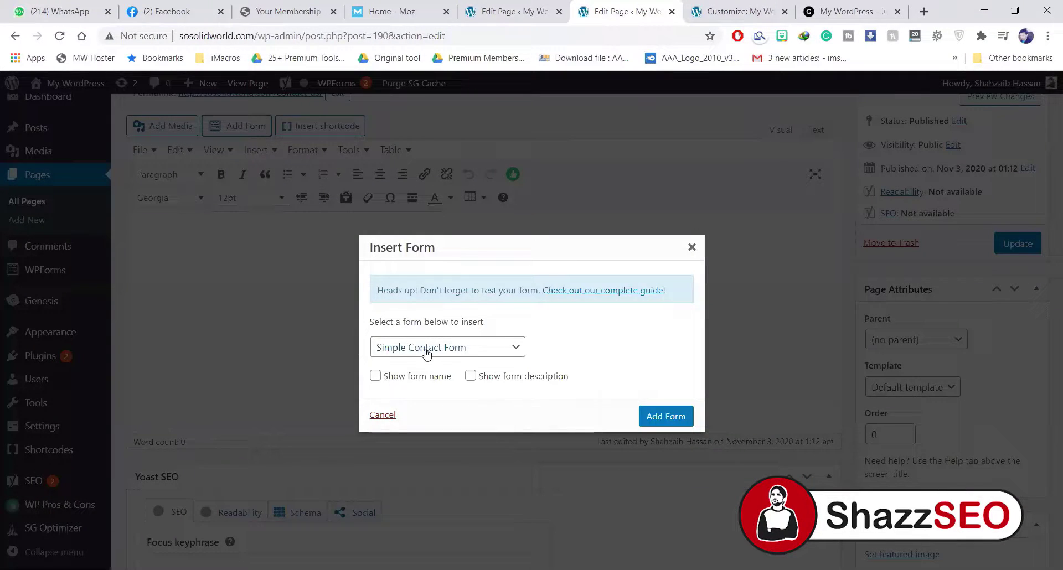
click(662, 417)
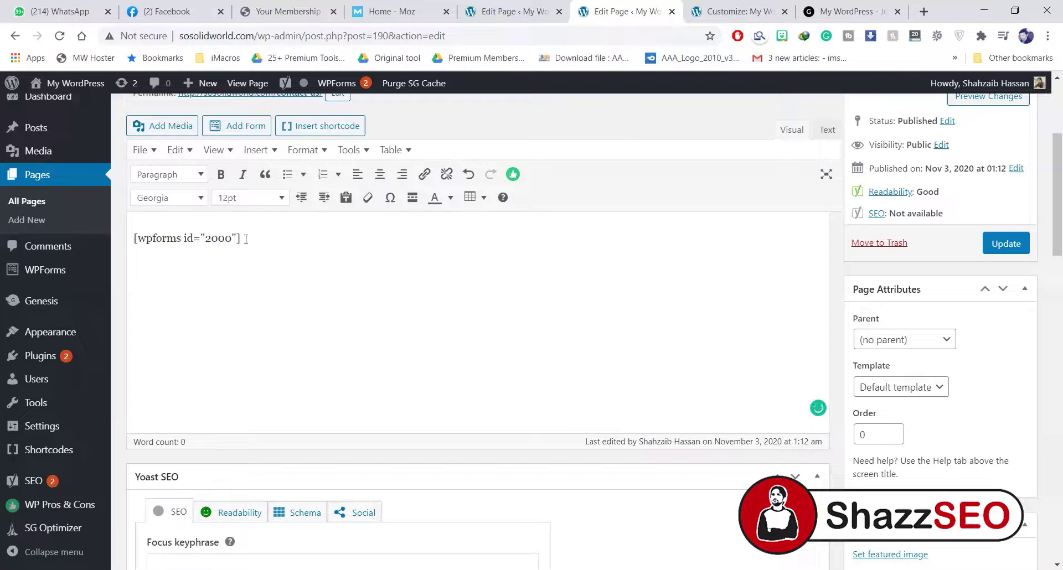
click(1002, 244)
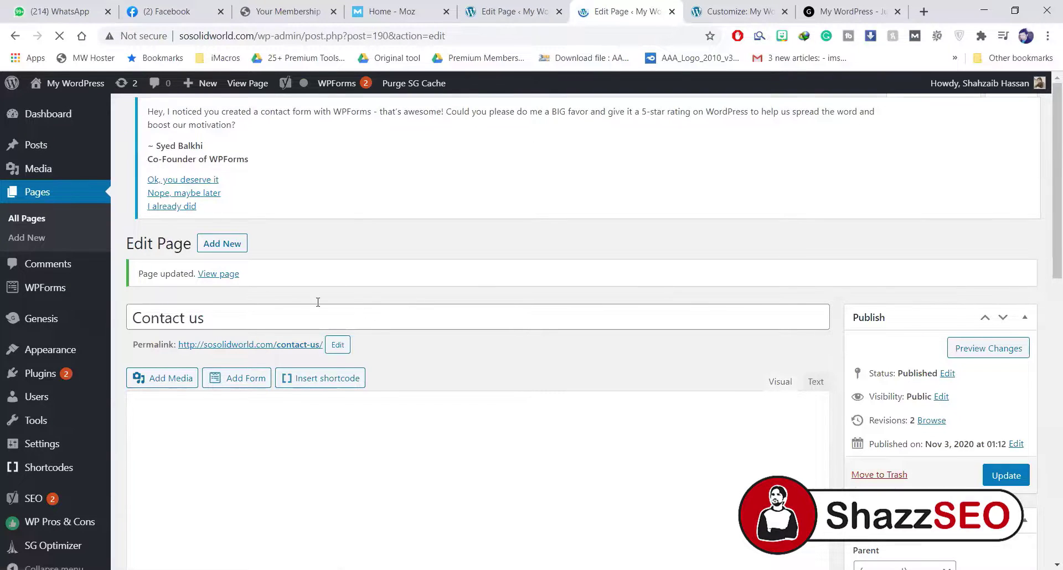
- View the published "Contact us" page in a separate browser tab and check its embedded form
right_click(216, 268)
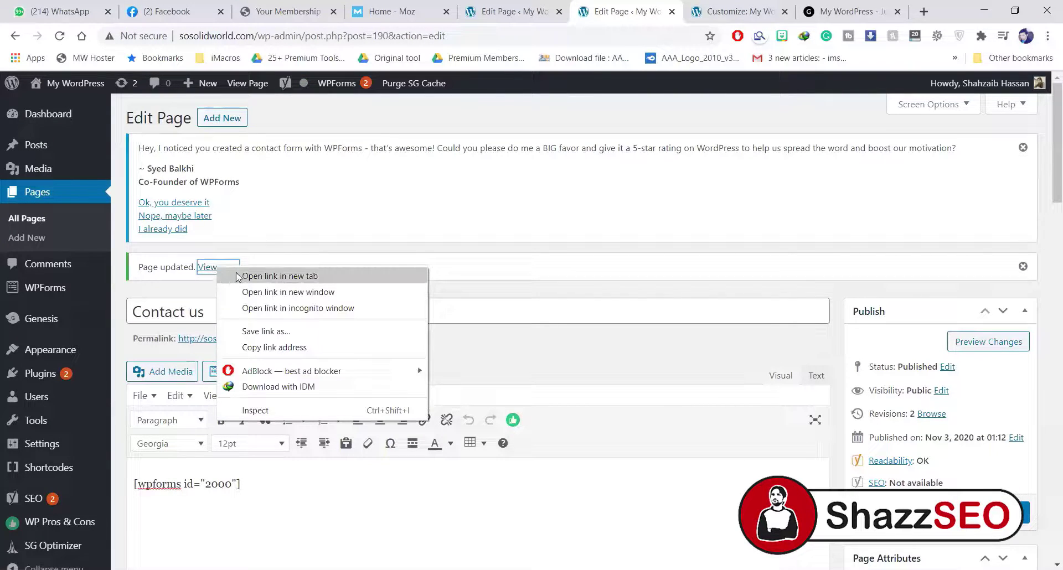
click(238, 276)
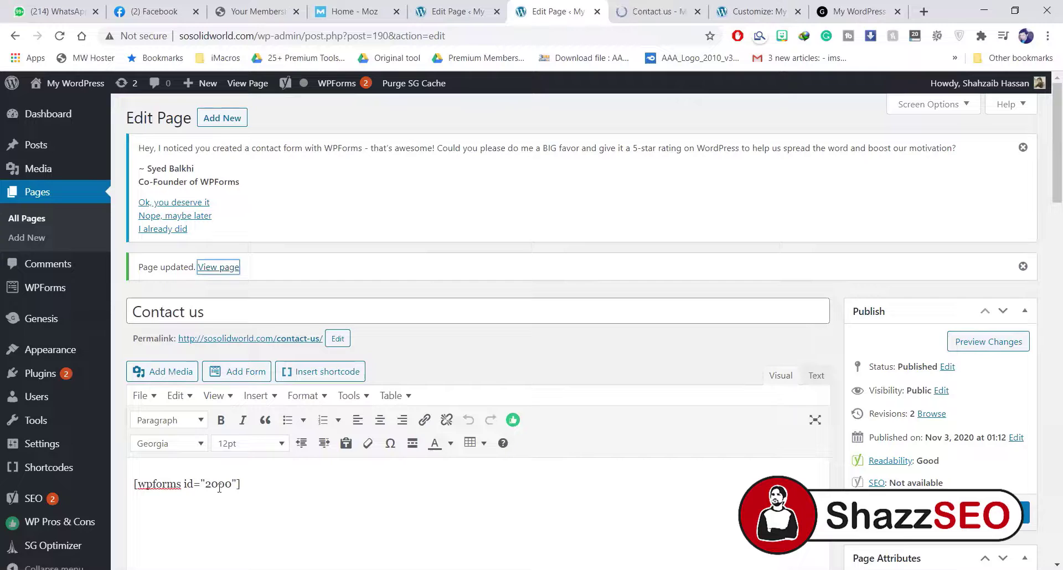
key(ctrl+Tab)
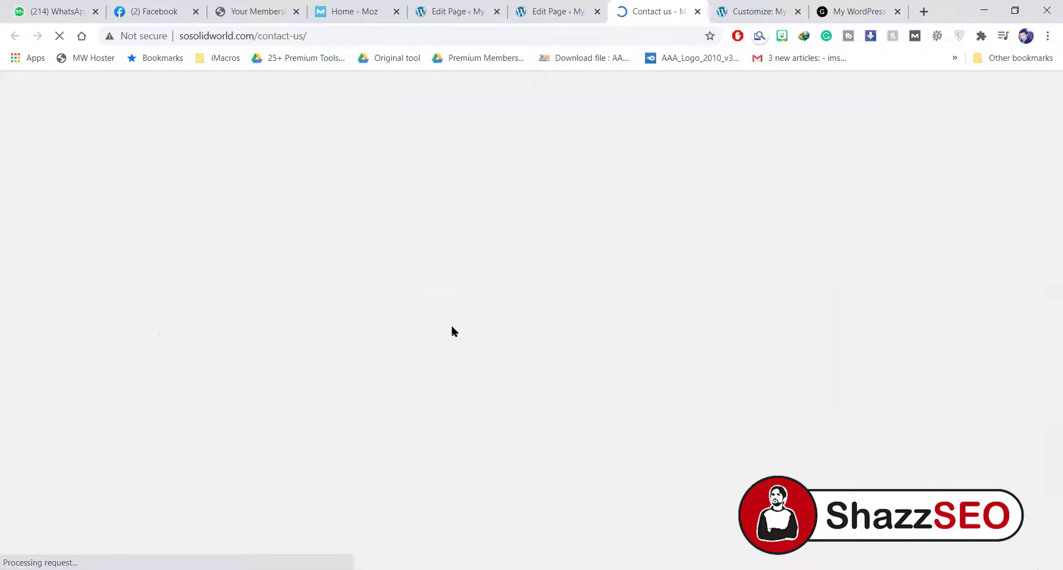
scroll(316, 339, down, 3)
scroll(96, 299, up, 3)
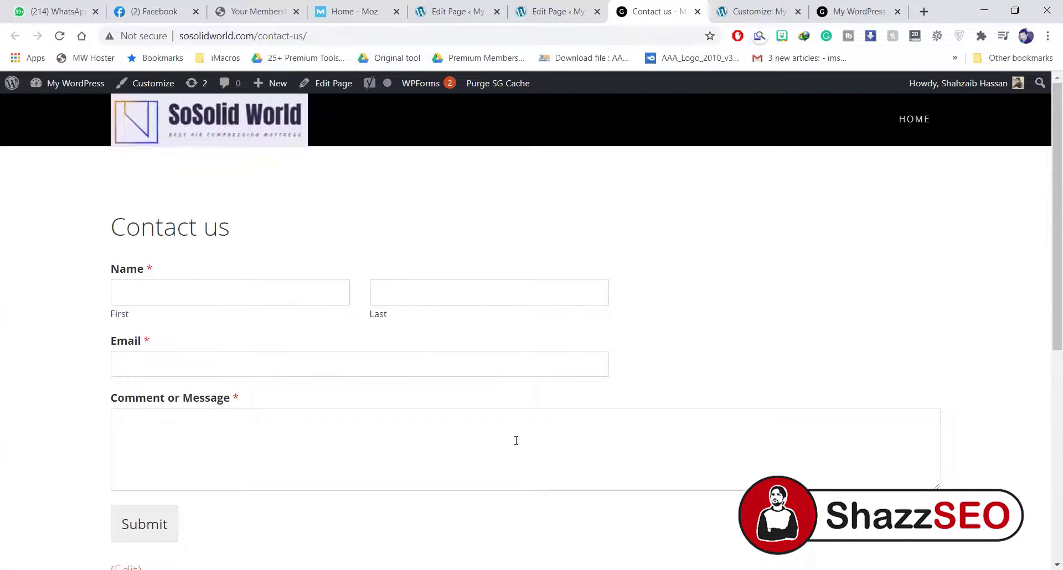
- Visit the site's front page from the page editor tab and look over its sections and navigation
click(572, 6)
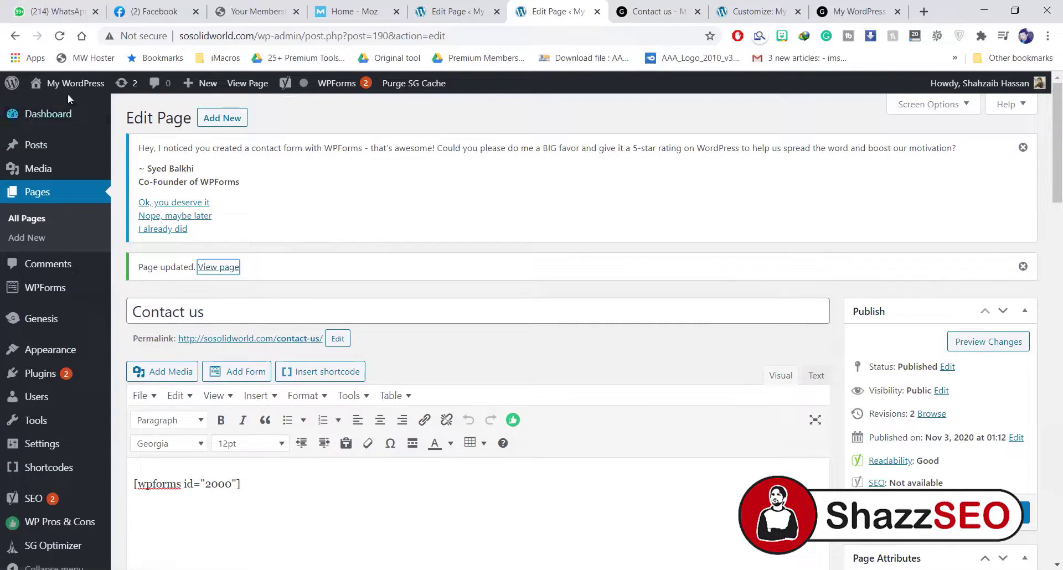
mouse_move(78, 89)
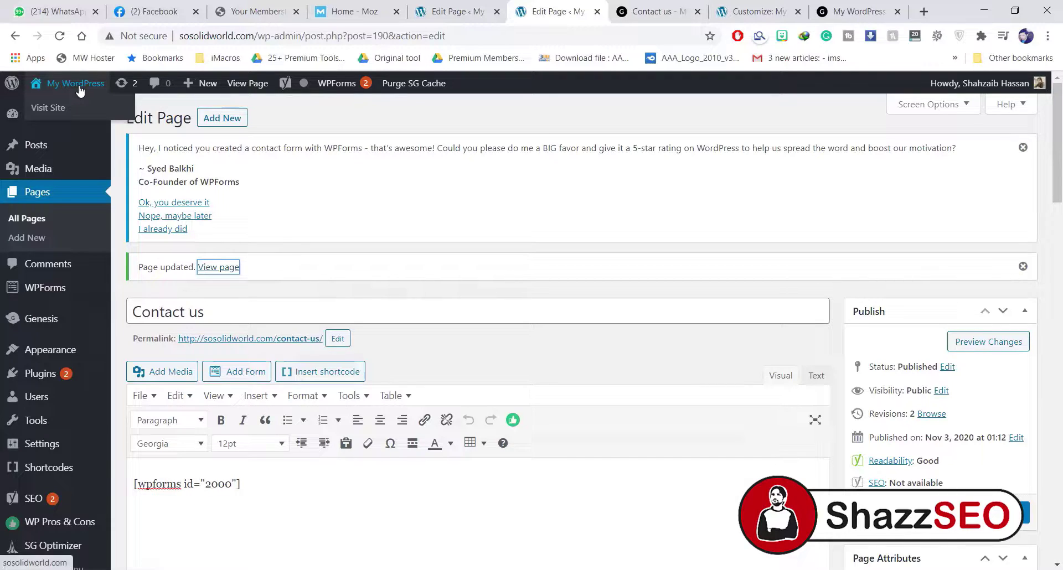
click(55, 110)
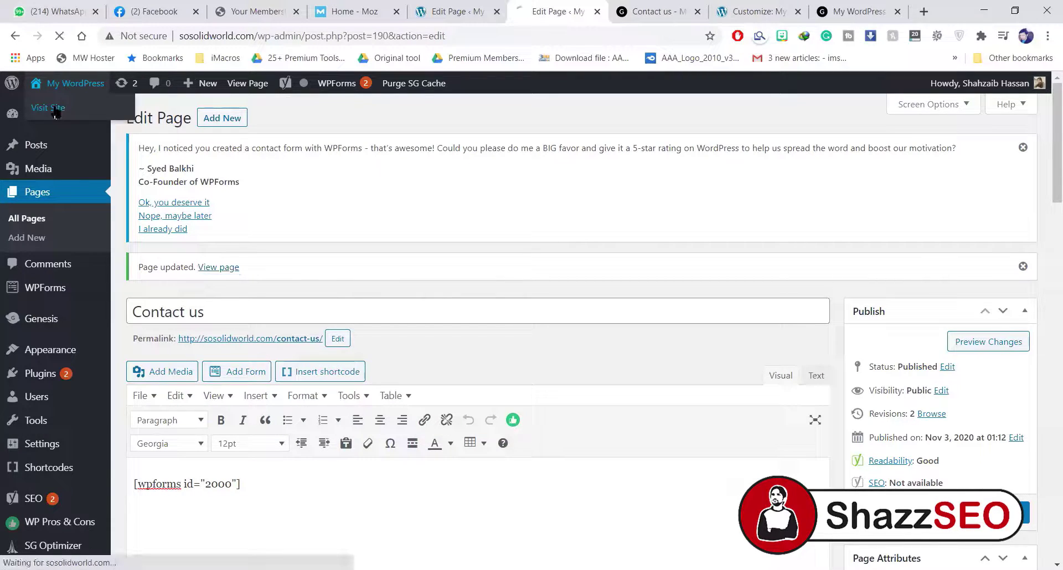
scroll(221, 267, down, 5)
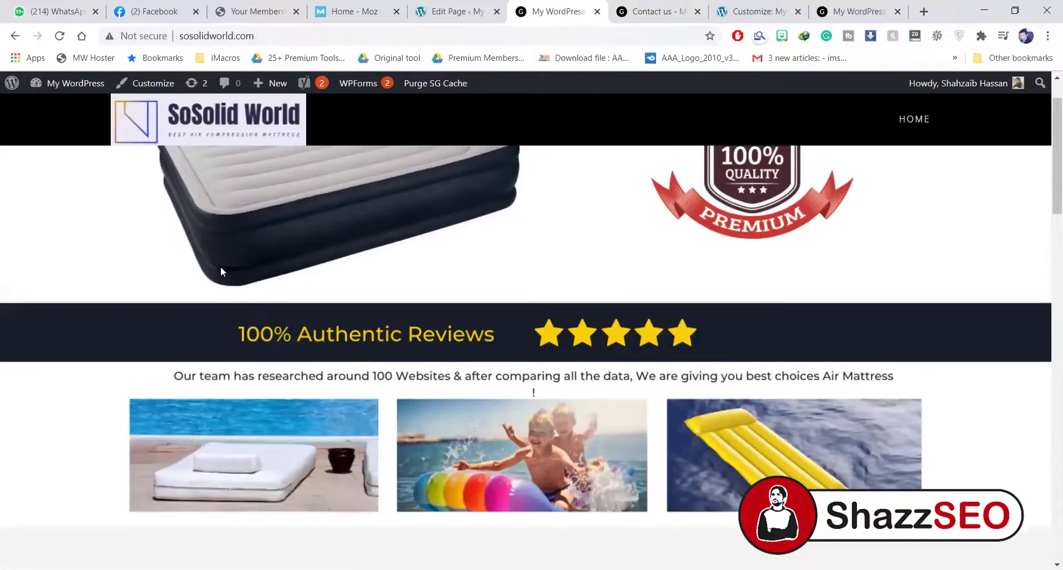
scroll(233, 254, up, 5)
scroll(236, 243, down, 1)
scroll(313, 224, down, 1)
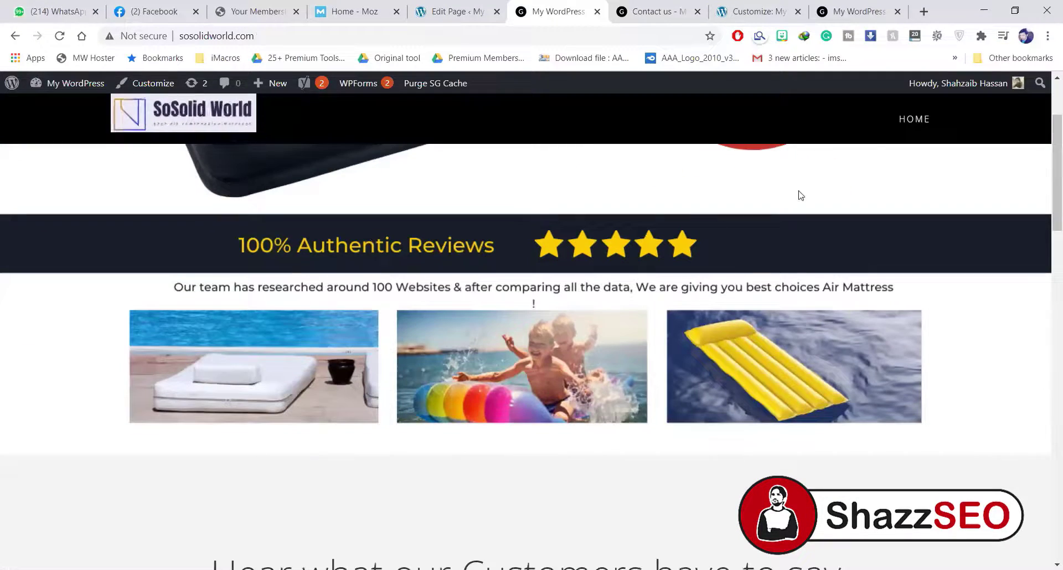
scroll(667, 325, down, 15)
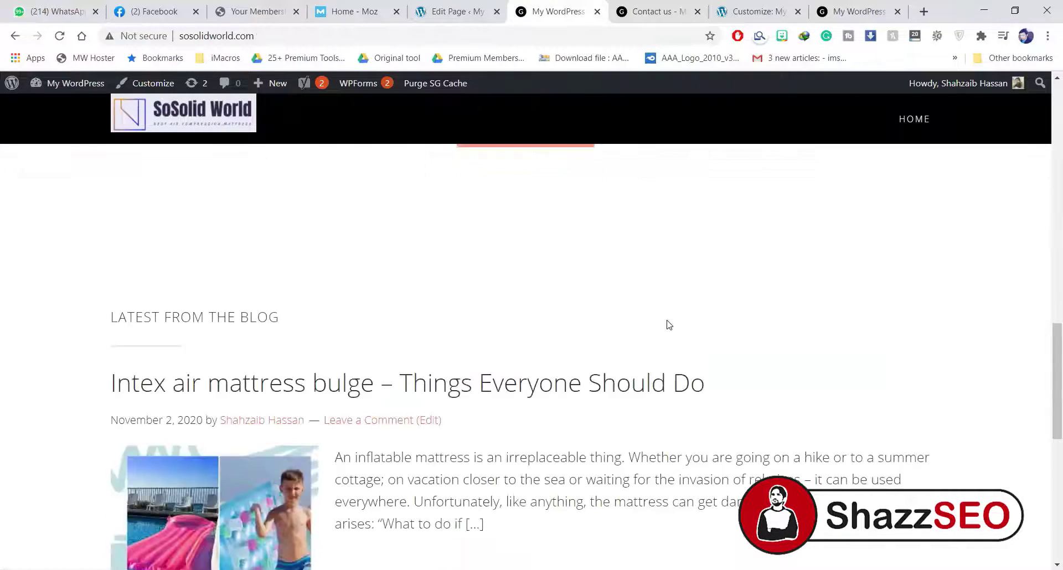
scroll(666, 325, down, 1)
scroll(666, 323, up, 20)
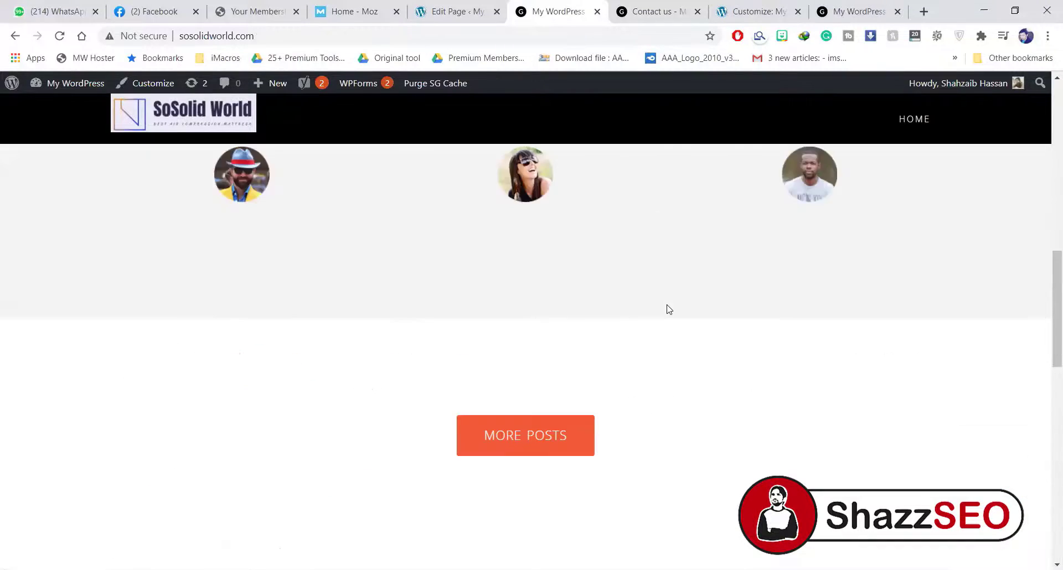
- In the site customizer, add the Intex air mattress category to the Main menu and unassign that menu from the Footer Navigation Menu location
click(143, 86)
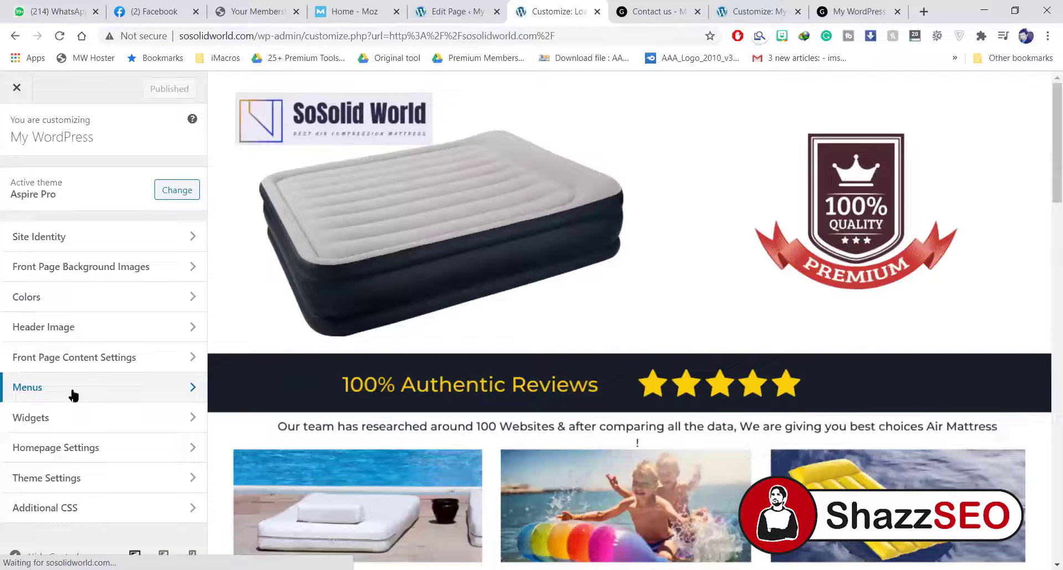
click(80, 390)
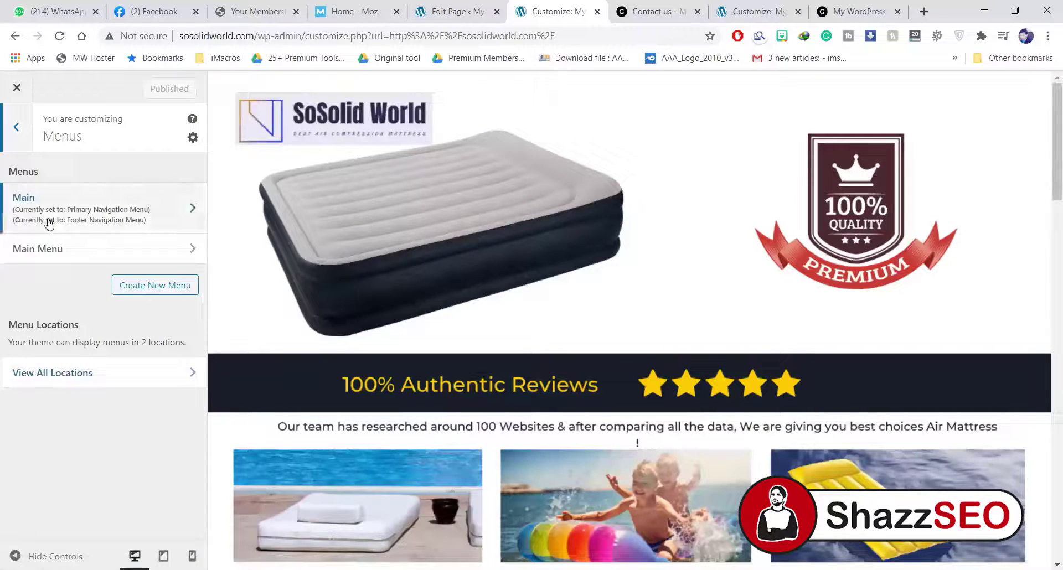
click(73, 216)
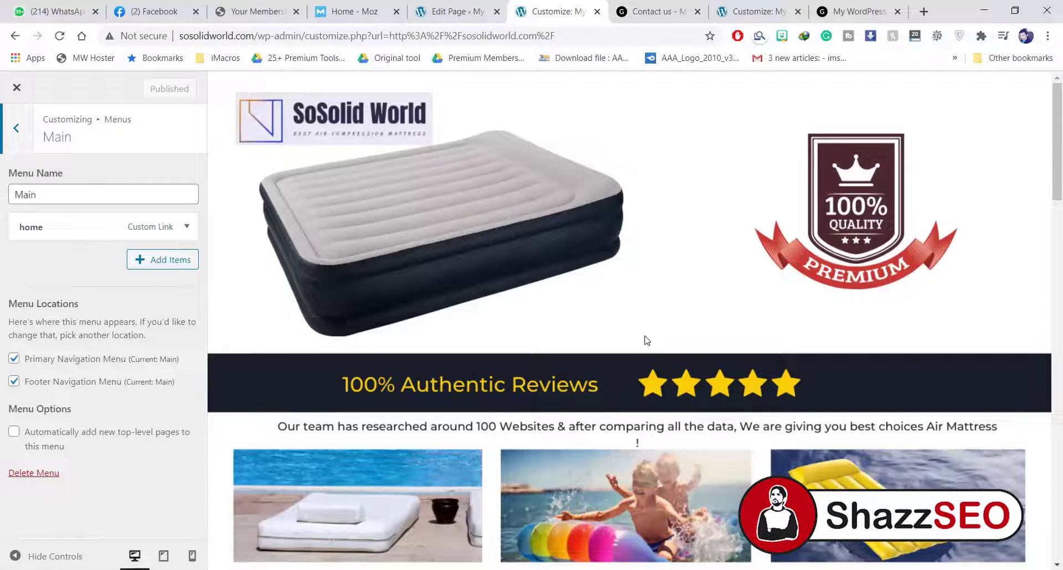
click(161, 260)
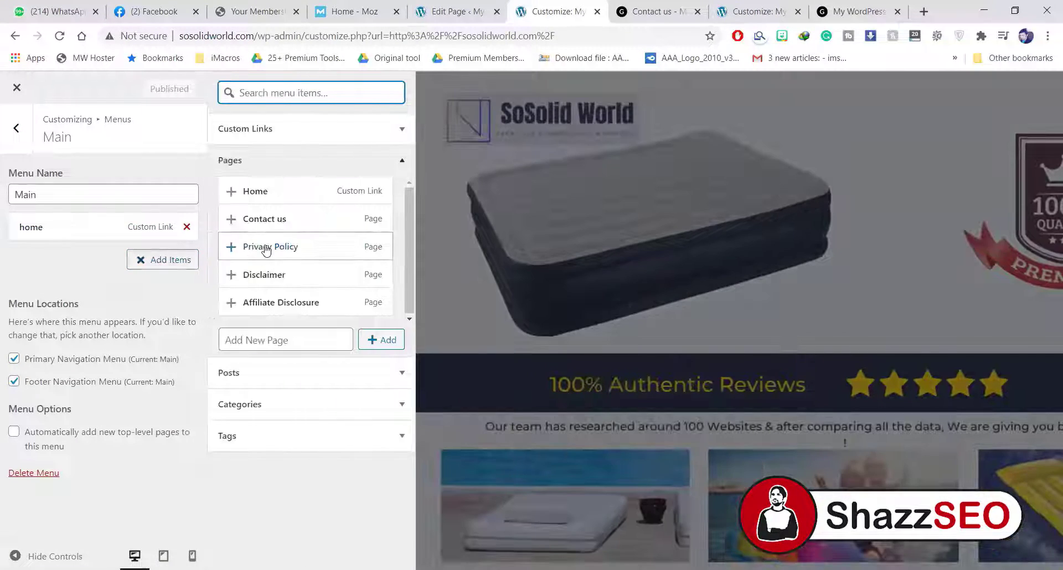
click(251, 407)
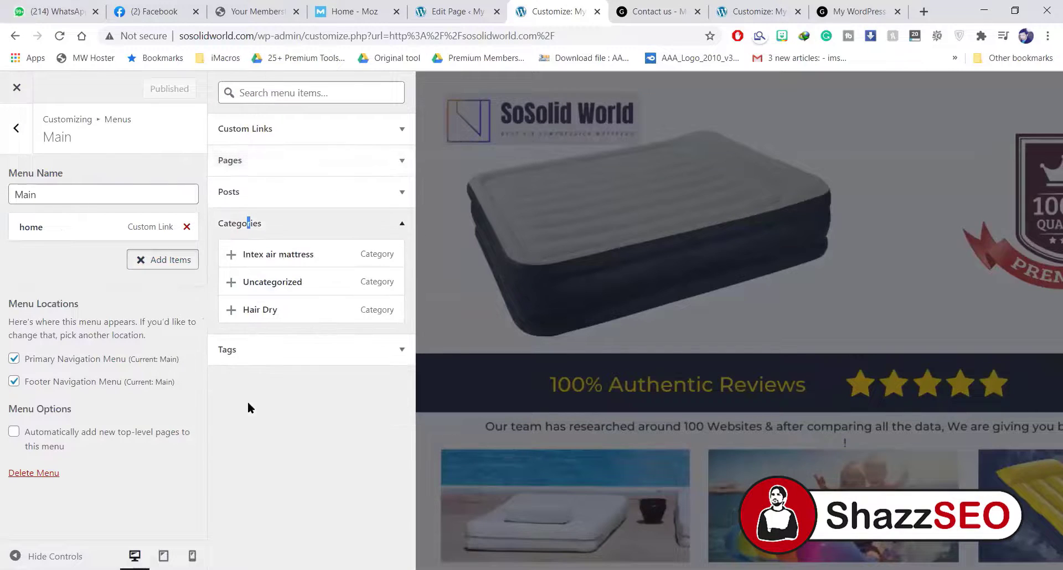
click(271, 254)
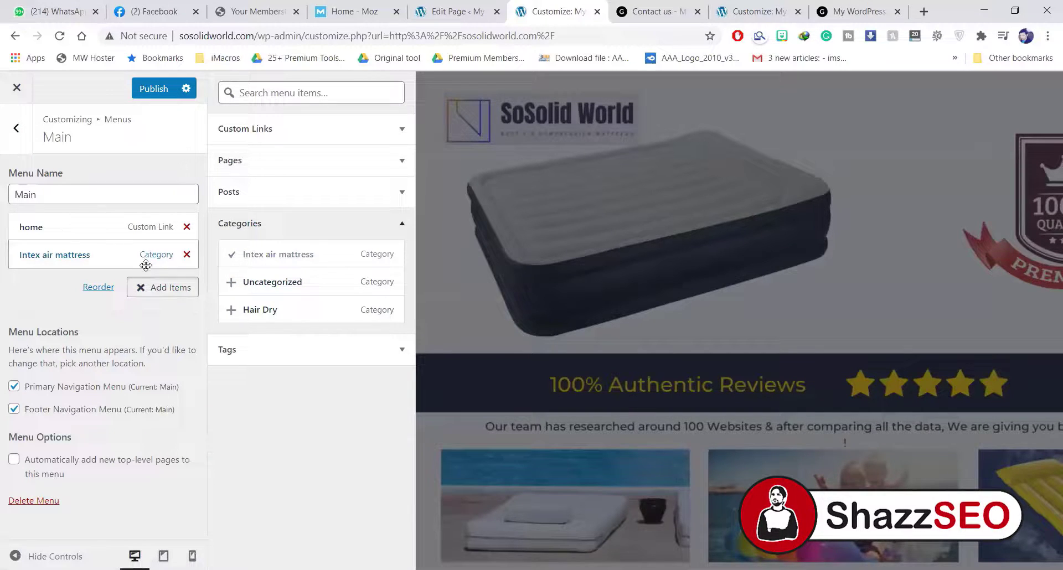
click(14, 410)
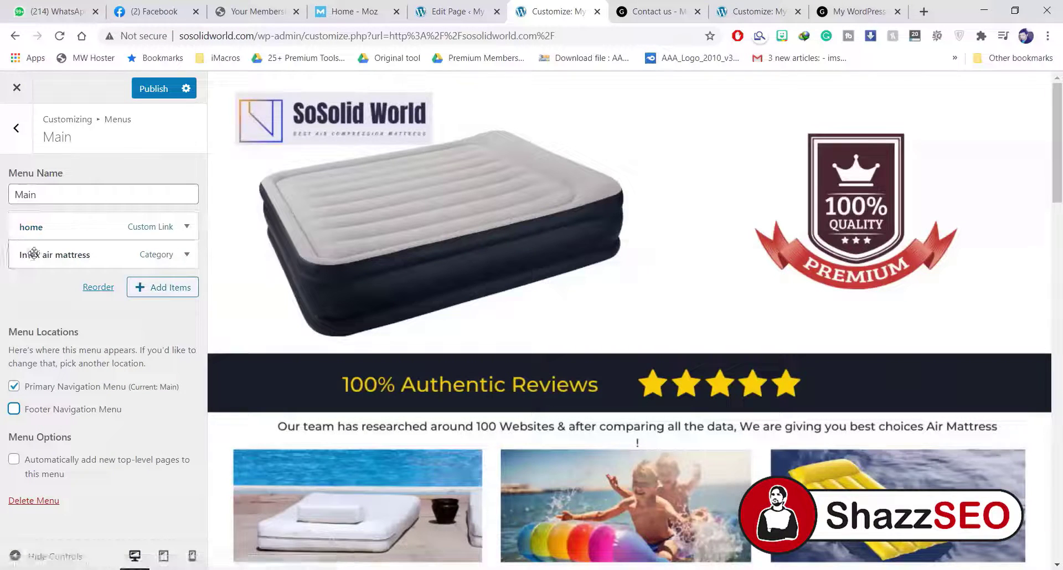
- Create a new menu named "footer" and assign it to the Footer Navigation Menu location
click(15, 130)
click(131, 278)
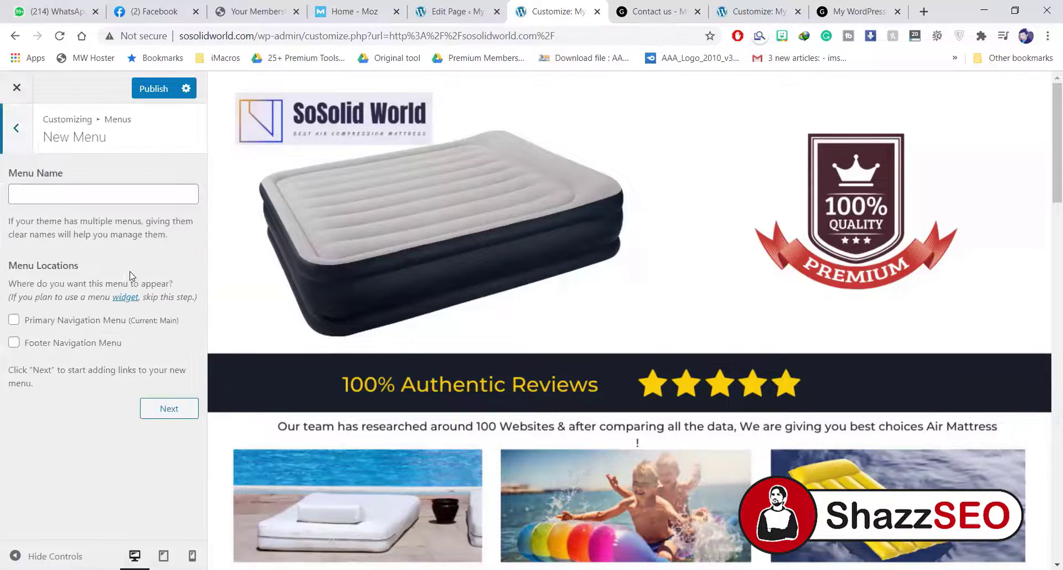
click(49, 195)
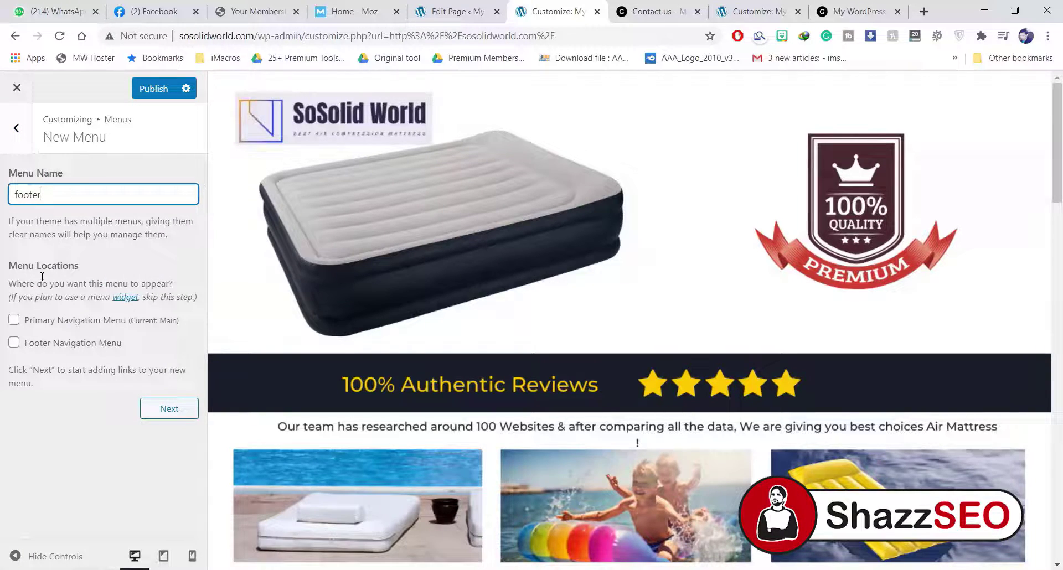
click(14, 342)
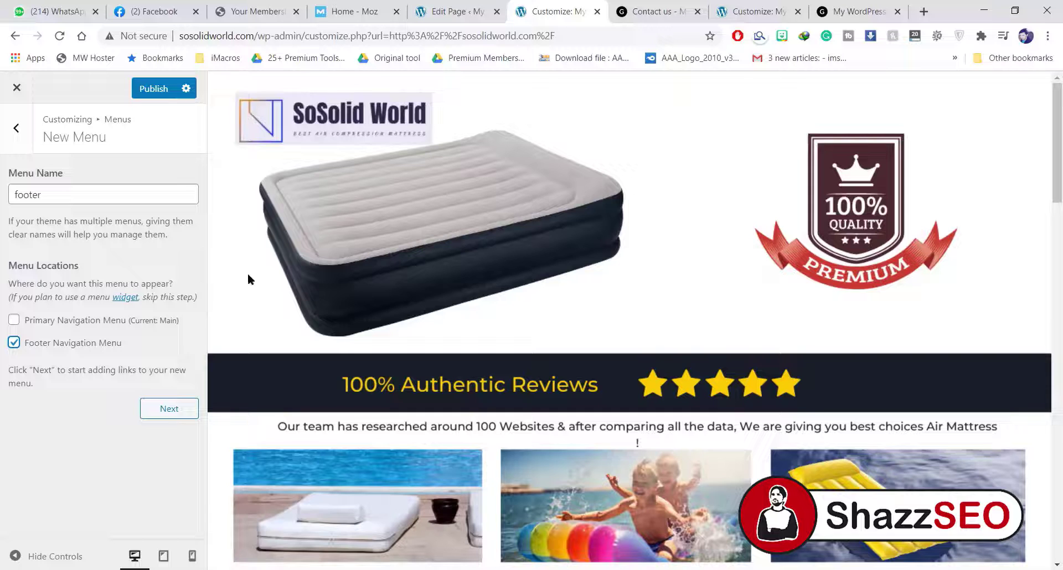
click(158, 408)
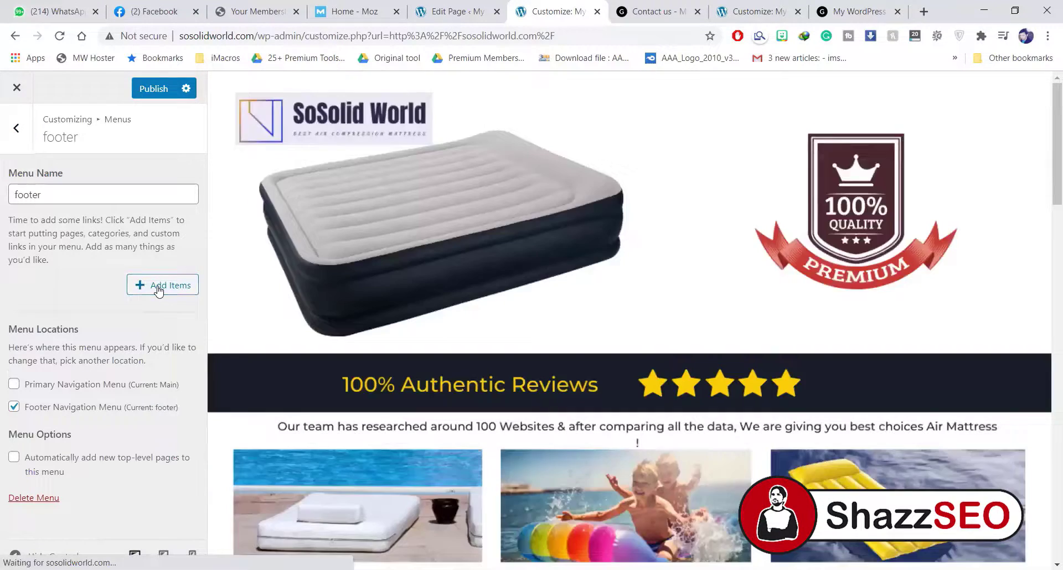
- Add the Contact us, Privacy Policy, Disclaimer and Affiliate Disclosure pages to the footer menu and publish the changes
click(158, 287)
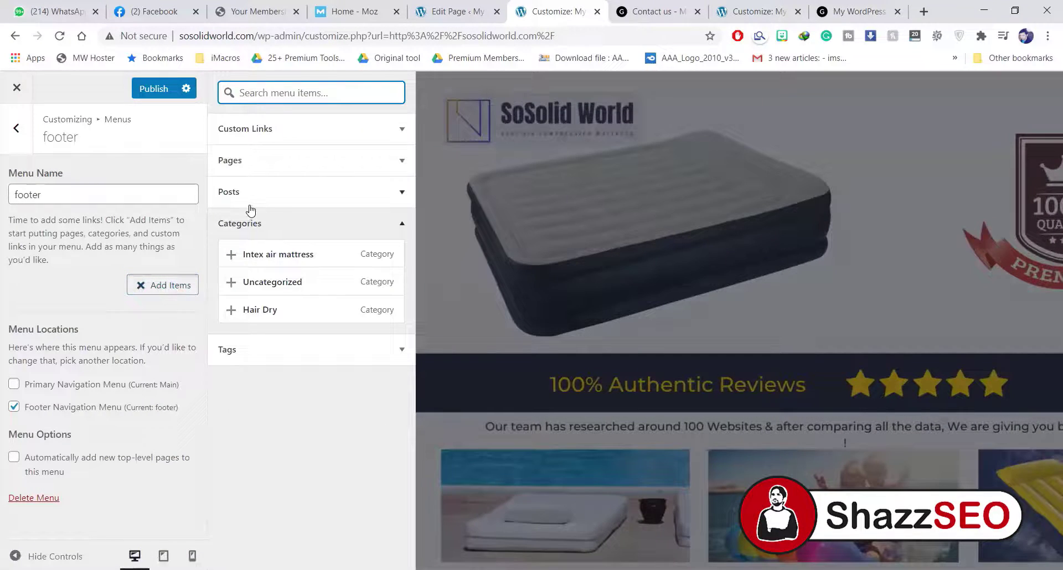
click(257, 163)
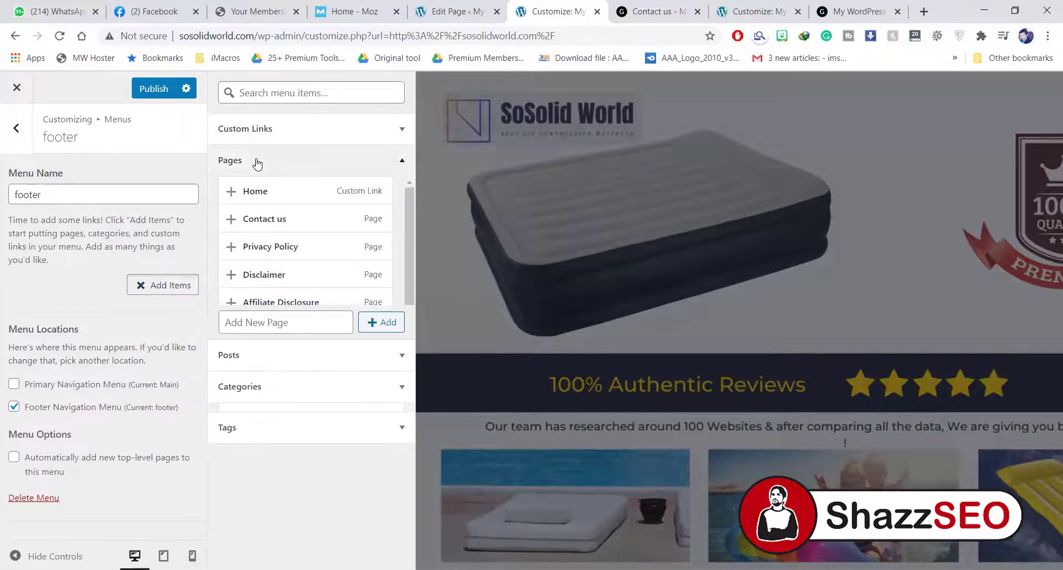
click(230, 218)
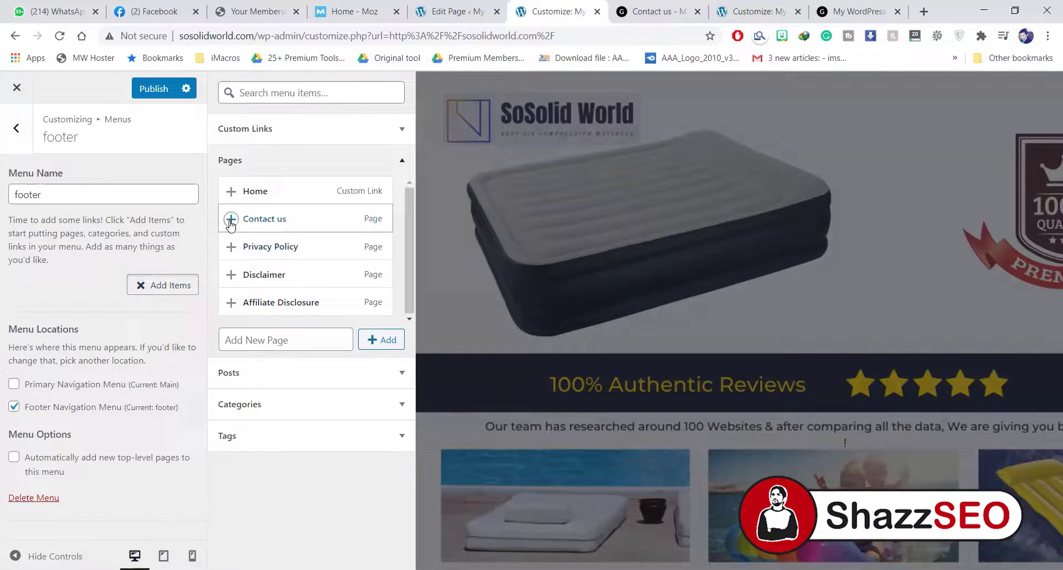
click(231, 246)
click(227, 275)
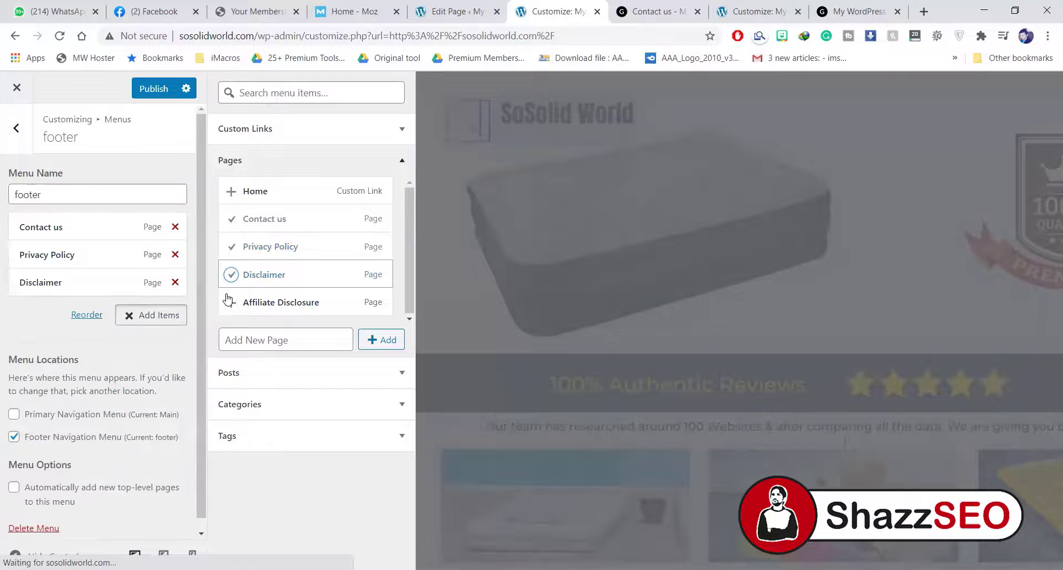
click(231, 302)
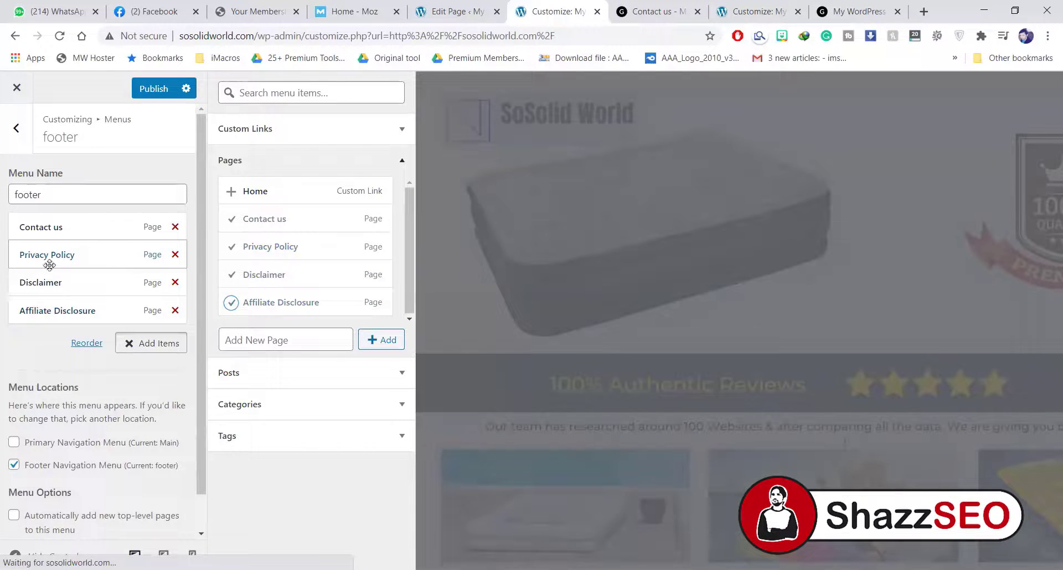
click(149, 90)
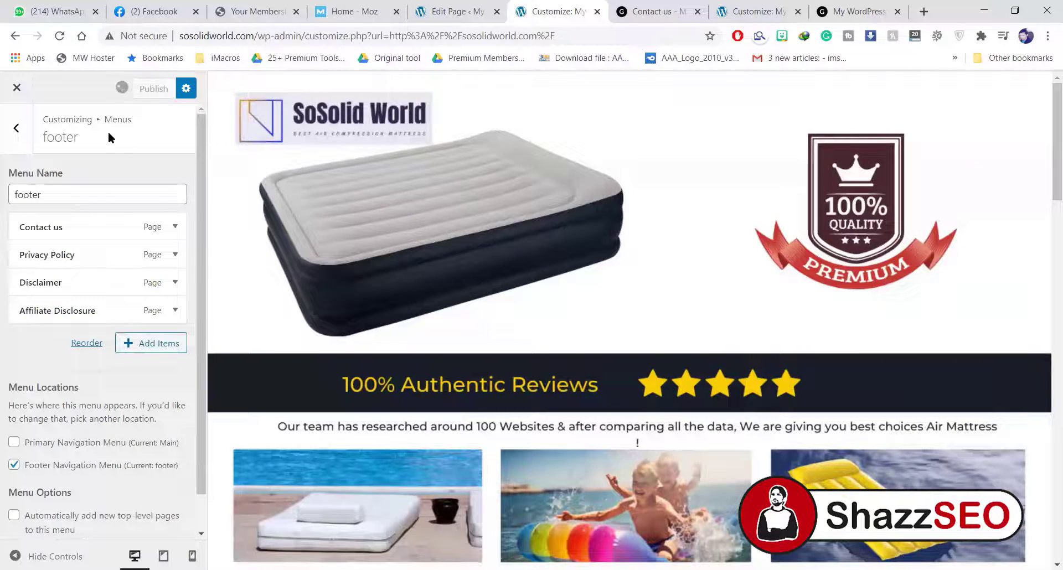